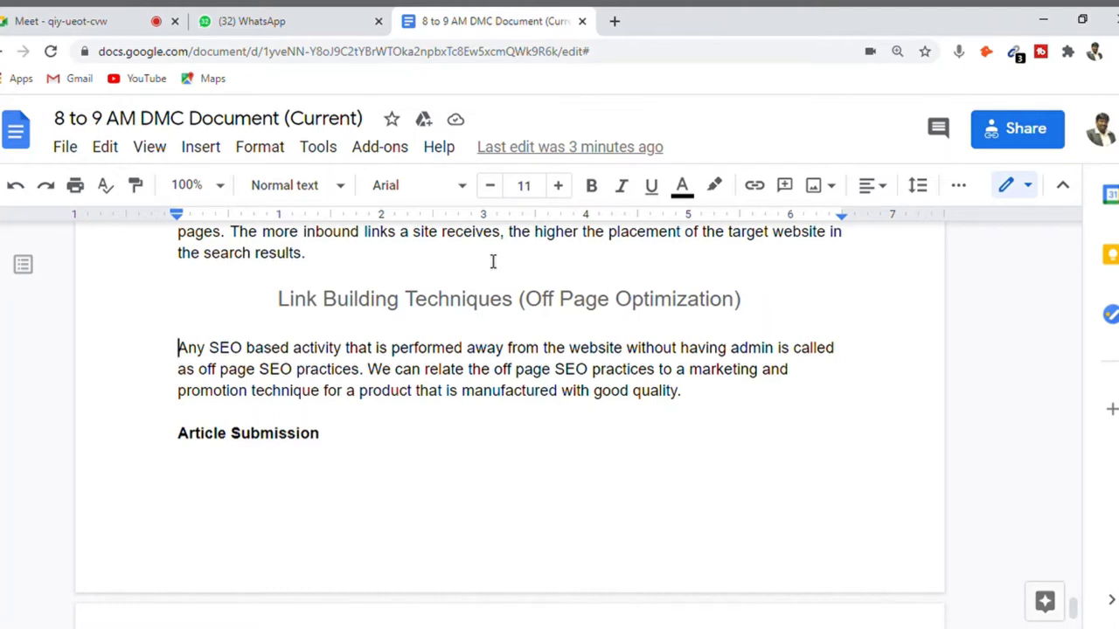
key("shift+End")
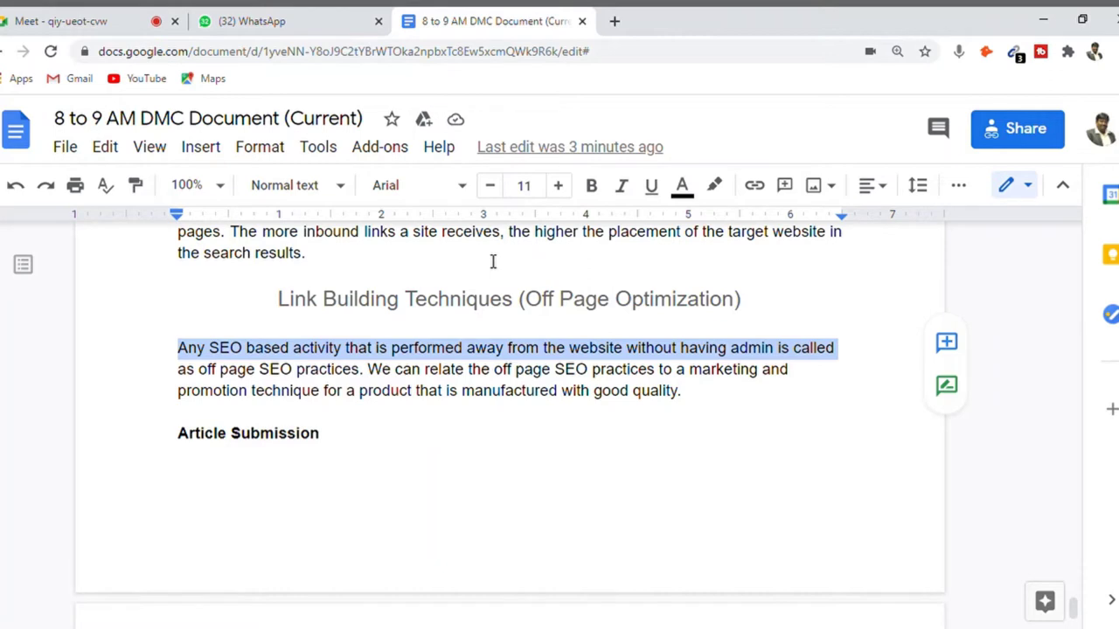
key("shift+Right")
key("shift+Right")
key("shift+Right")
key("shift+Right")
key("shift+Right")
key("shift+Right")
key("shift+Right")
key("shift+Right")
key("shift+Right")
key("shift+Right")
key("shift+Right")
key("shift+Right")
key("shift+Right")
key("shift+Right")
key("shift+Right")
key("shift+Right")
key("shift+Right")
key("shift+Right")
key("shift+Right")
key("shift+Right")
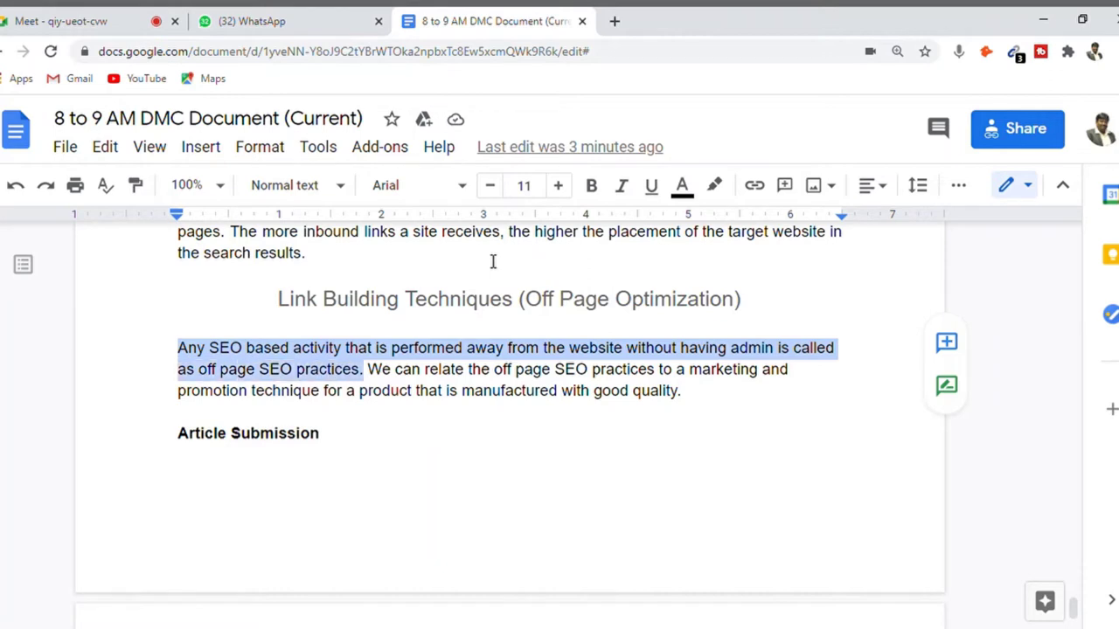
key("shift+Left")
key("Right")
key("Right")
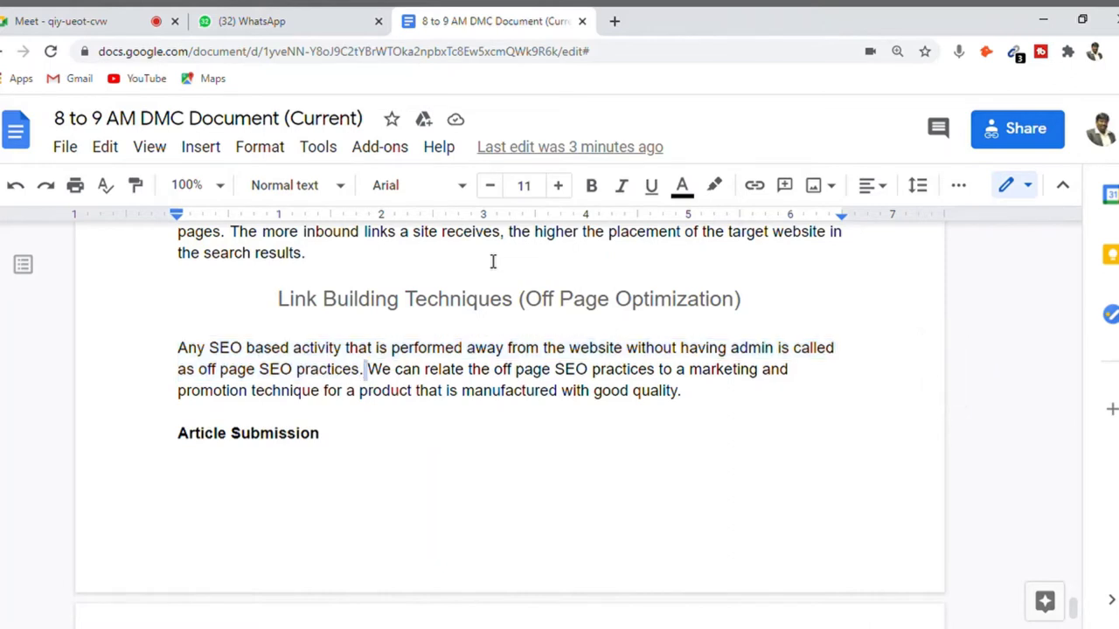
key("shift+Right")
key("shift+Right")
key("shift+Right")
key("shift+Right")
key("shift+Right")
key("shift+Right")
key("shift+Right")
key("shift+Right")
key("shift+Right")
key("shift+Right")
key("shift+Right")
key("shift+Right")
key("shift+Right")
key("shift+Right")
key("shift+Right")
key("shift+Right")
key("shift+Right")
key("shift+Right")
key("shift+Right")
key("shift+Right")
key("shift+Right")
key("shift+Right")
key("shift+Right")
key("shift+Right")
key("shift+Right")
key("shift+Right")
key("shift+Right")
key("shift+Right")
key("shift+Right")
key("shift+Right")
key("shift+Right")
key("shift+Right")
key("shift+Right")
key("shift+Right")
key("shift+Right")
key("shift+Right")
key("shift+Right")
key("shift+Right")
key("shift+Right")
key("shift+Right")
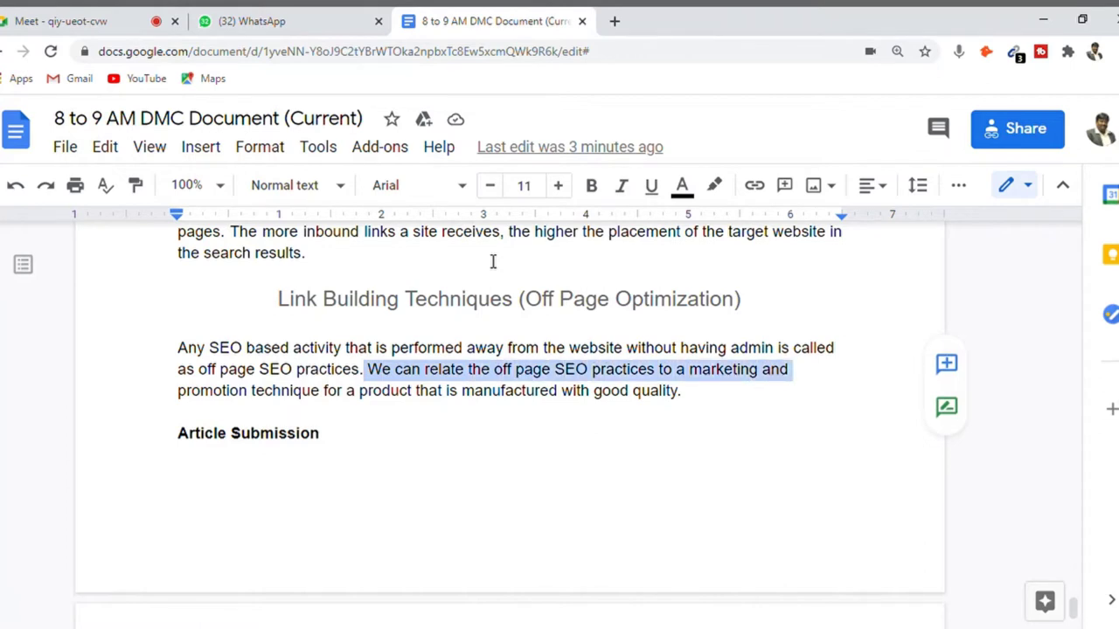
key("shift+Left")
key("shift+Left")
key("shift+Left")
key("shift+Left")
key("shift+Left")
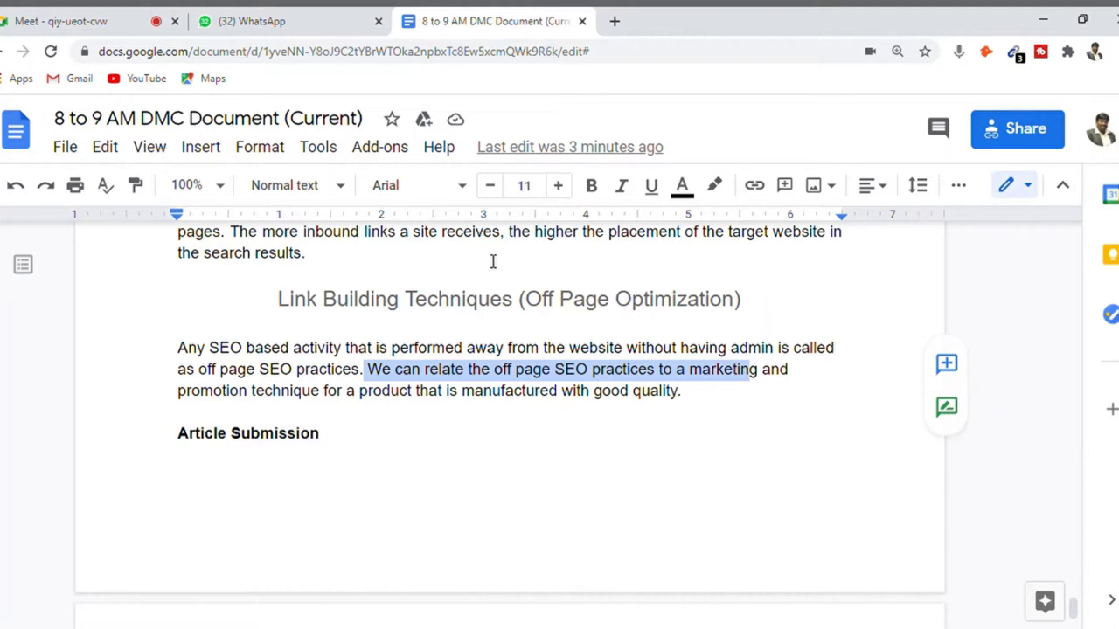
key("Right")
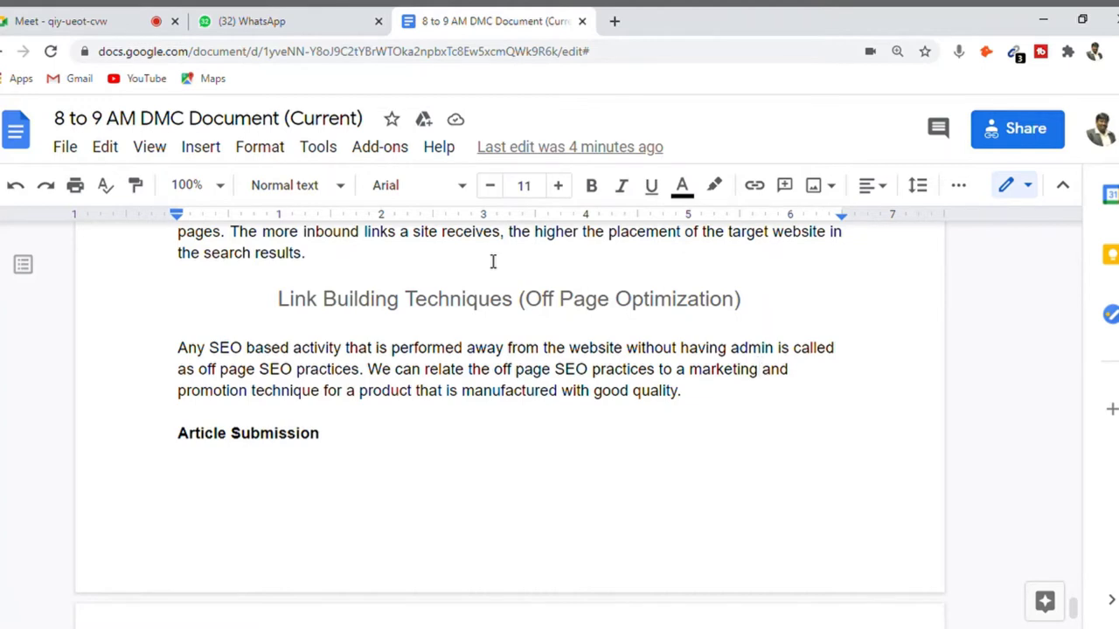
key("Down")
key("shift+Up")
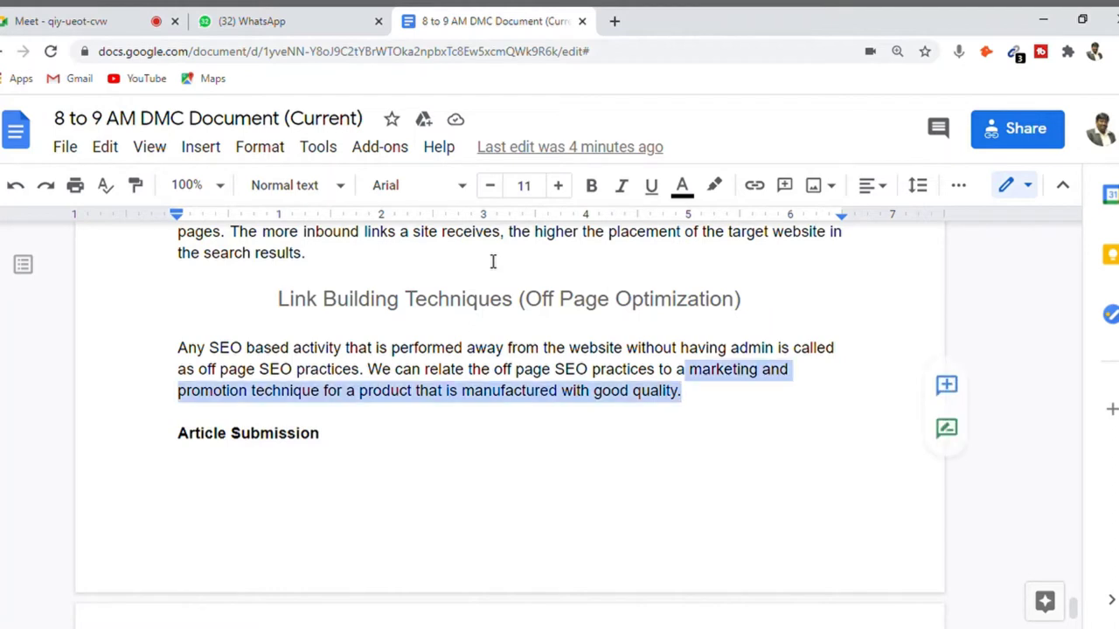
key("shift+Up")
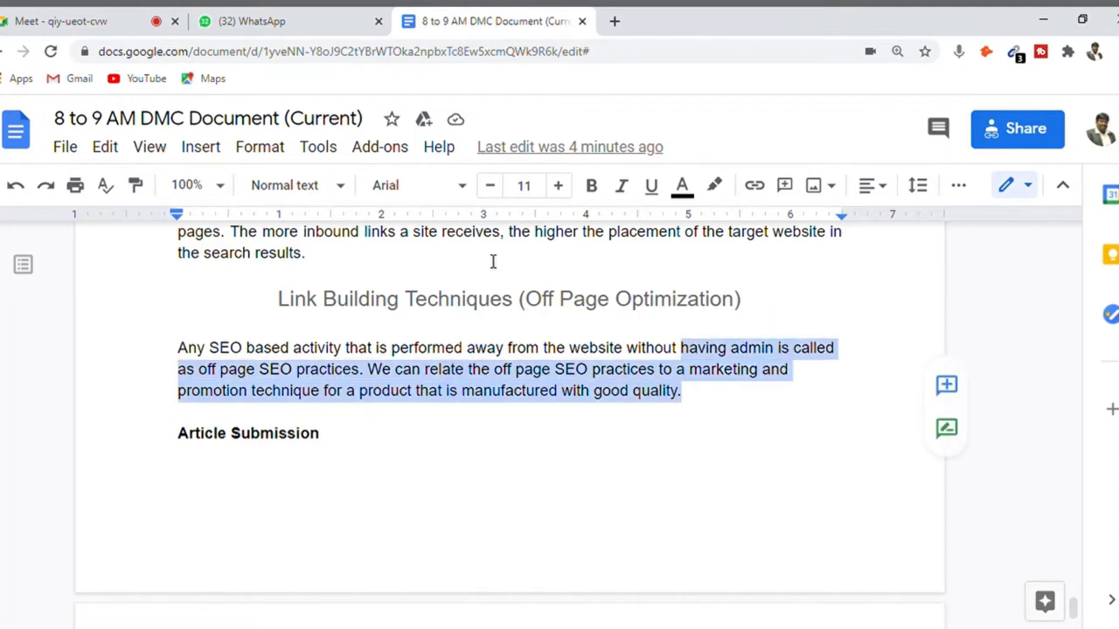
key("Down")
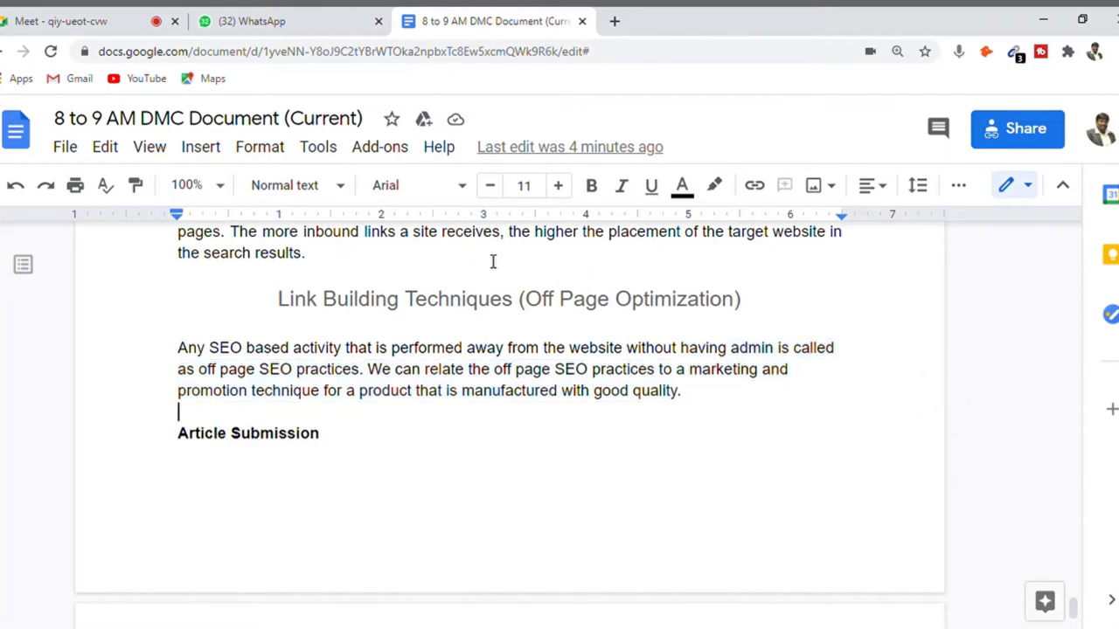
key("Down")
key("Down")
key("BackSpace")
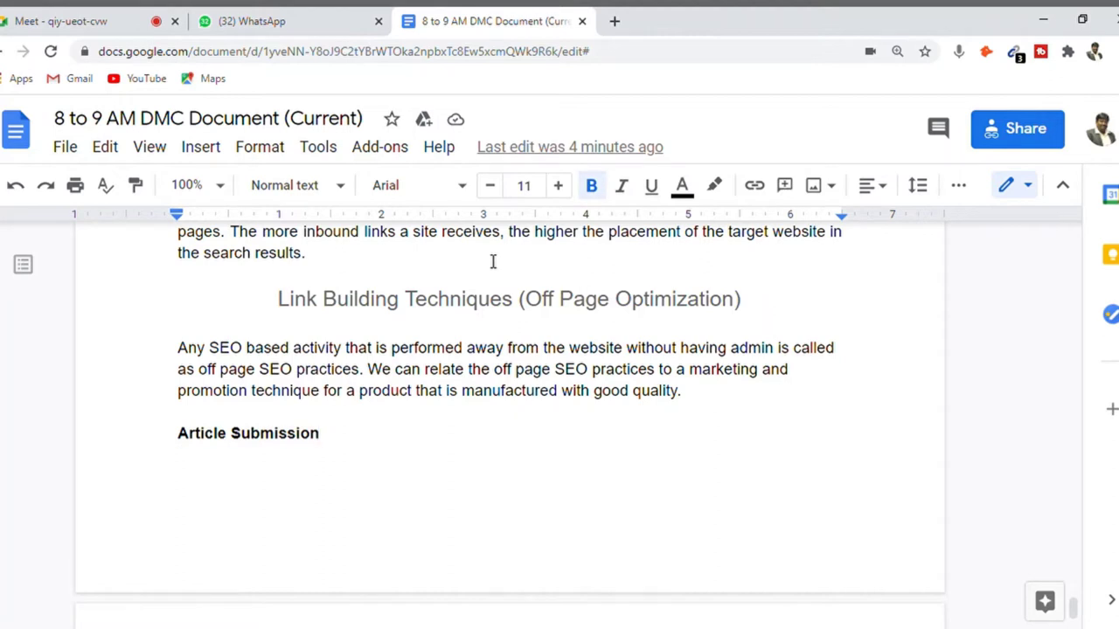
key("shift+Home")
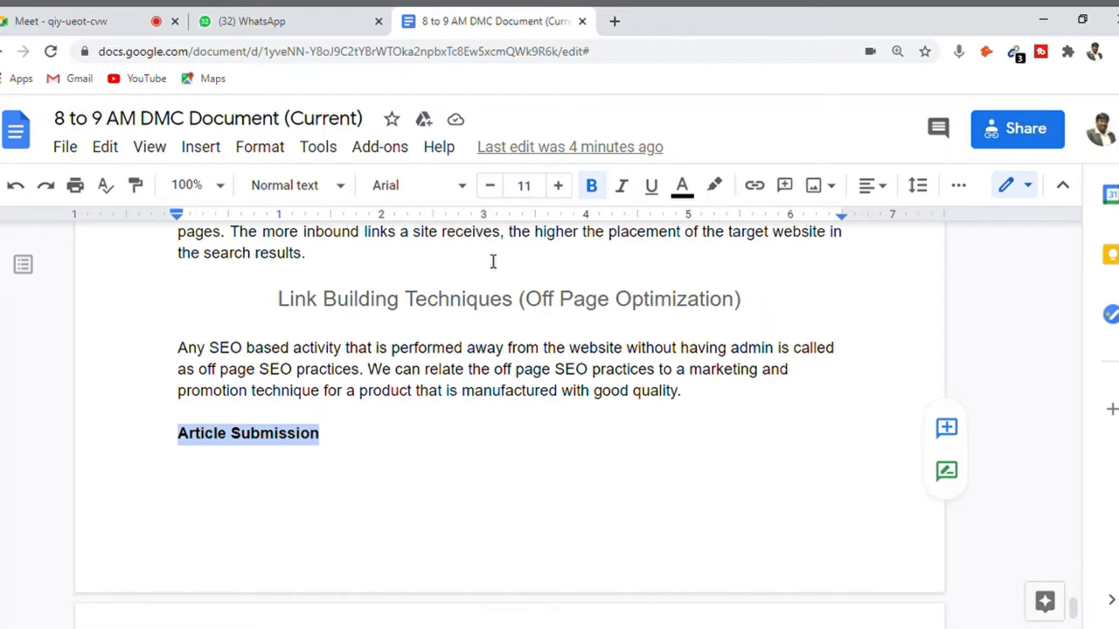
key("Down")
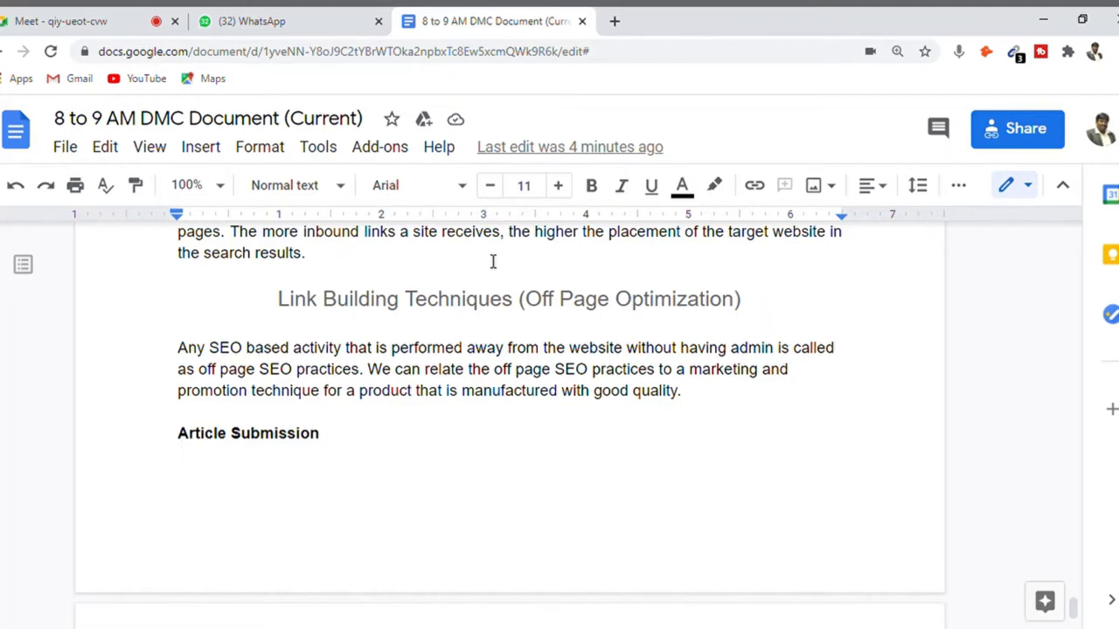
- Select the 'Create quality content…' paragraph about submitting articles to earn backlinks, through its final period
scroll(493, 262, "down", 2)
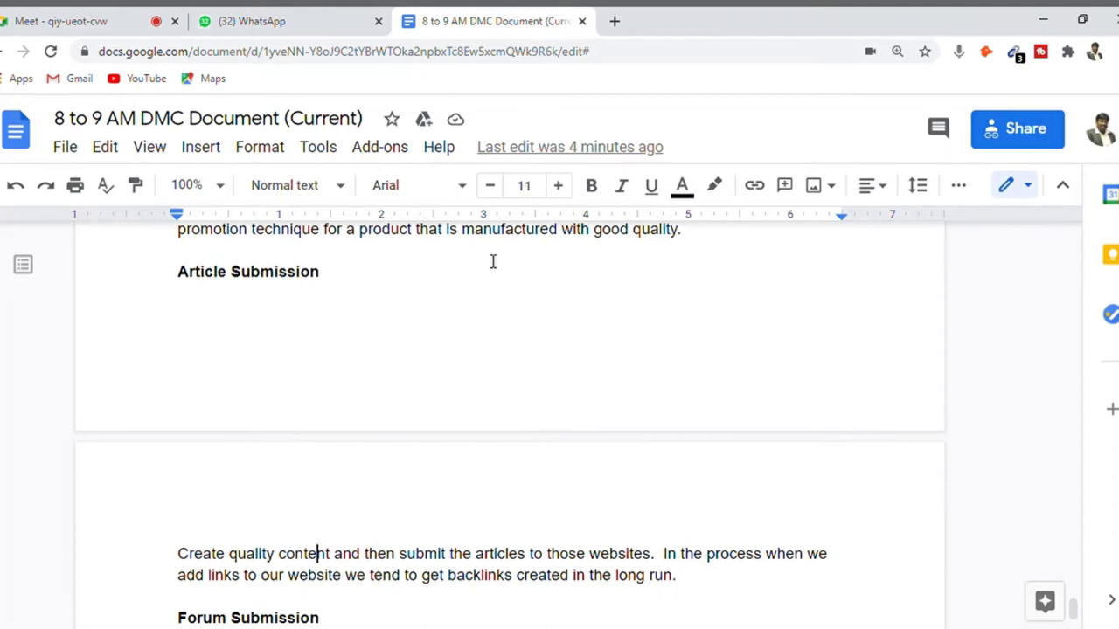
key("Home")
key("shift+Right")
key("shift+Right")
key("shift+Right")
key("shift+Right")
key("shift+Right")
key("shift+Right")
key("shift+Right")
key("shift+Right")
key("shift+Right")
key("shift+Right")
key("shift+Right")
key("shift+Right")
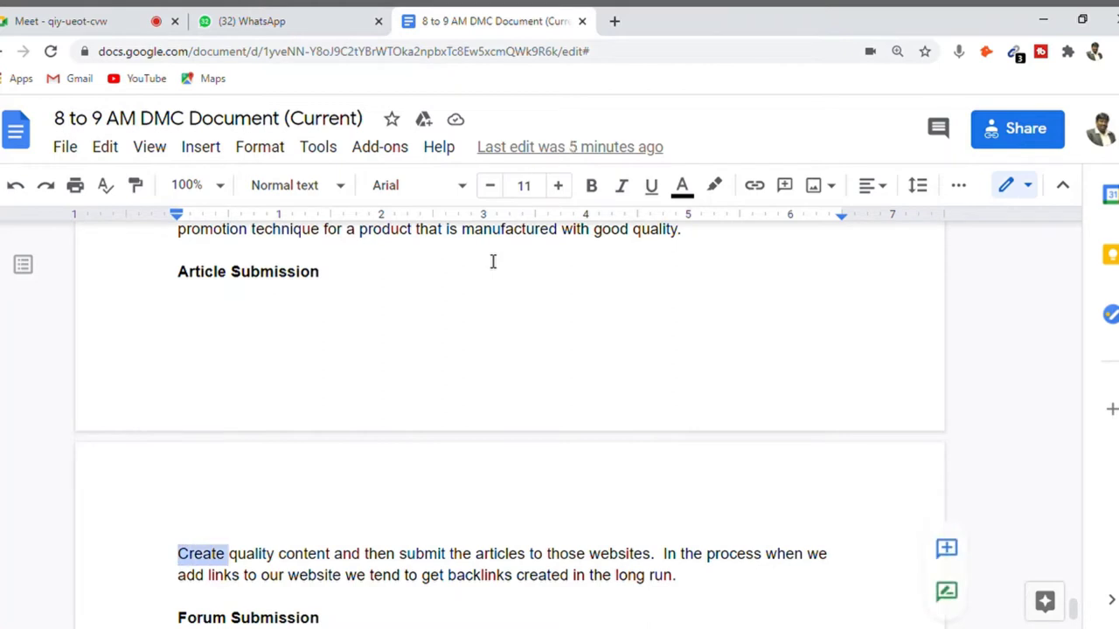
key("shift+Right")
key("shift+Right")
key("shift+Right")
key("shift+Right")
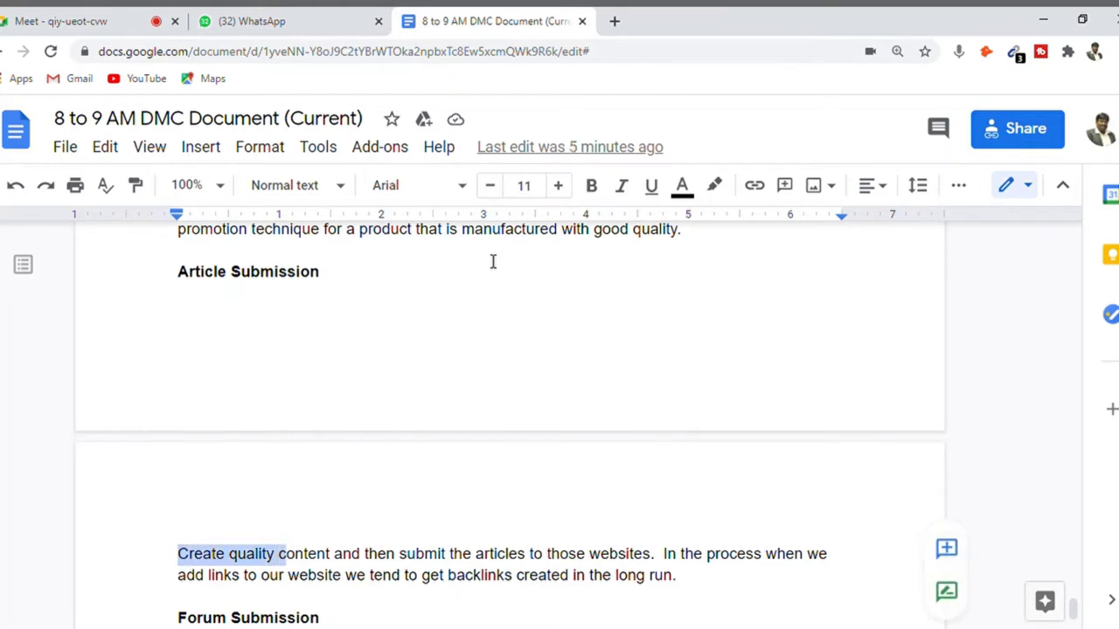
key("shift+Right")
key("shift+Right")
key("shift+Right")
key("shift+Right")
key("shift+Right")
key("shift+Right")
key("shift+Right")
key("shift+Right")
key("shift+Right")
key("shift+Right")
key("shift+Right")
key("shift+Right")
key("shift+Right")
key("shift+Right")
key("shift+Right")
key("shift+Right")
key("shift+Right")
key("shift+Right")
key("shift+Right")
key("shift+Right")
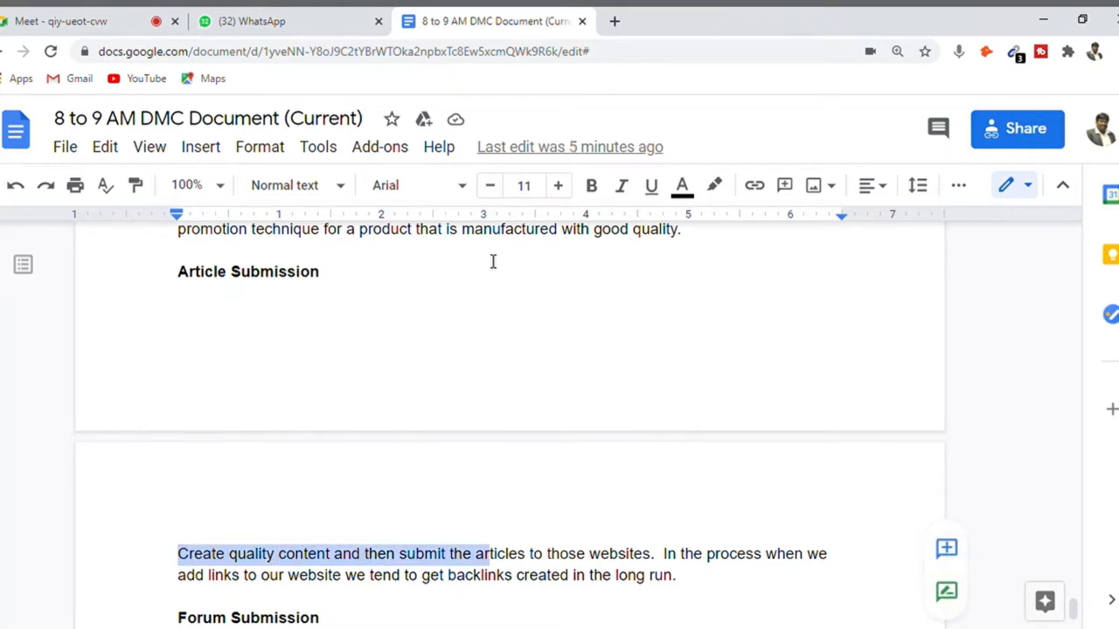
key("shift+Right")
key("shift+Right")
key("shift+Right")
key("shift+Right")
key("shift+Right")
key("shift+Right")
key("shift+Right")
key("shift+Right")
key("shift+Right")
key("shift+Right")
key("shift+Right")
key("shift+Right")
key("shift+Right")
key("shift+Right")
key("shift+Right")
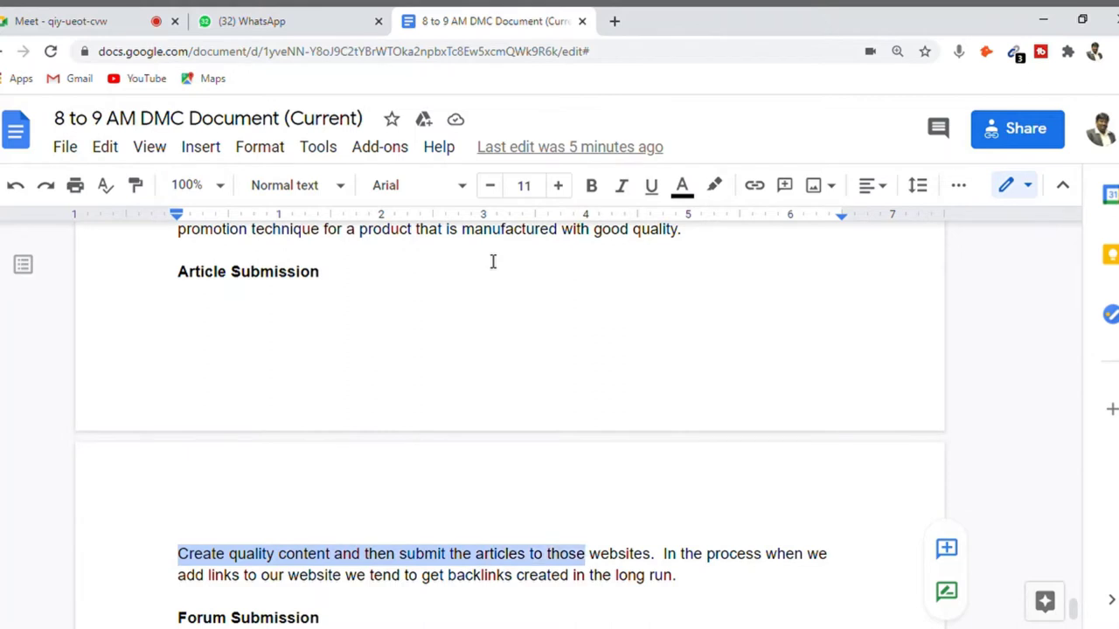
key("shift+Right")
key("shift+Right")
key("shift+Right")
key("shift+Right")
key("shift+Right")
key("shift+Right")
key("shift+Right")
key("shift+Right")
key("shift+Right")
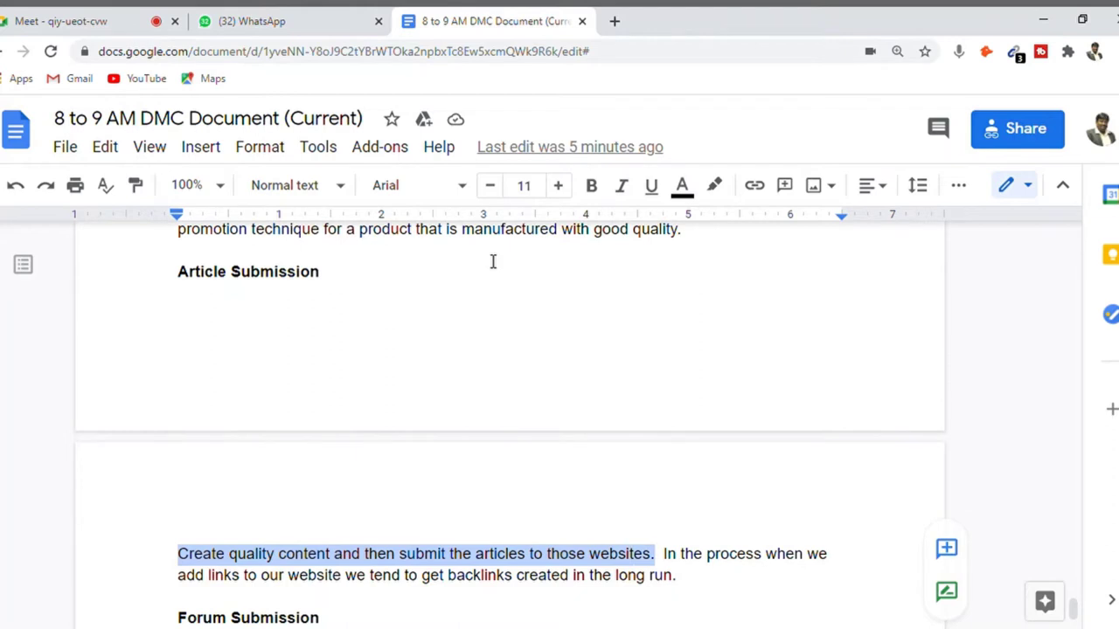
key("shift+Right")
key("shift+Right")
key("shift+Right")
key("shift+Right")
key("shift+Right")
key("shift+Right")
key("shift+Right")
key("shift+Right")
key("shift+Right")
key("shift+Right")
key("shift+Right")
key("shift+Right")
key("shift+Right")
key("shift+Right")
key("shift+Right")
key("shift+Right")
key("shift+Right")
key("shift+Right")
key("shift+Right")
key("shift+Right")
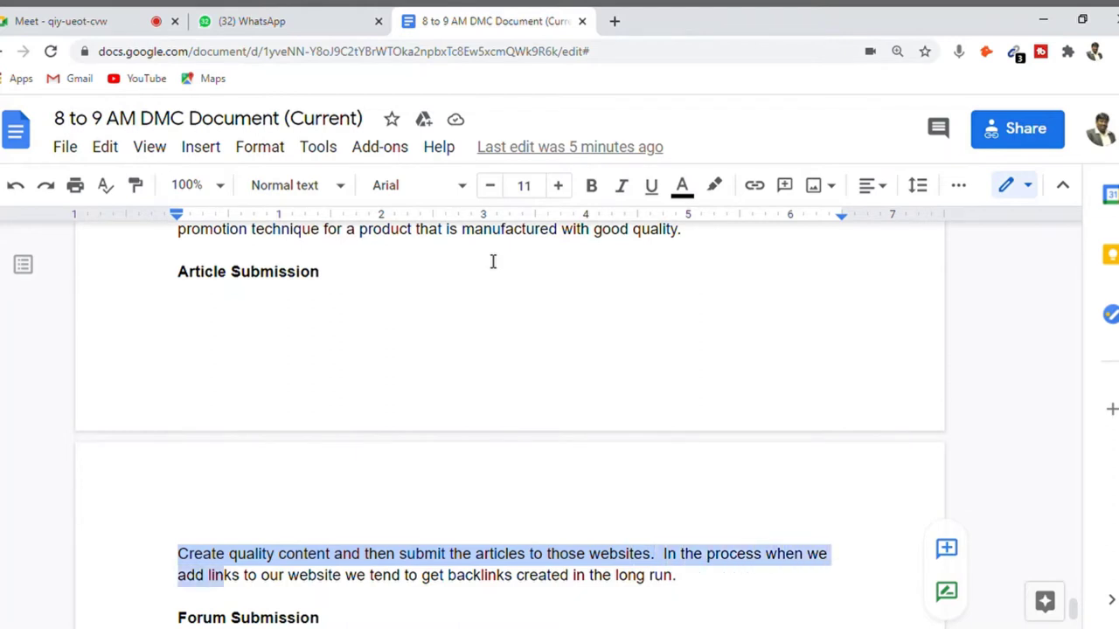
key("shift+Right")
key("shift+Right")
key("shift+Right")
key("shift+Right")
key("shift+Right")
key("shift+Right")
key("shift+Right")
key("shift+Right")
key("shift+Right")
key("shift+Right")
key("shift+Right")
key("shift+Right")
key("shift+Right")
key("shift+Right")
key("shift+Right")
key("shift+Right")
key("shift+Right")
key("shift+Right")
key("shift+Right")
key("shift+Right")
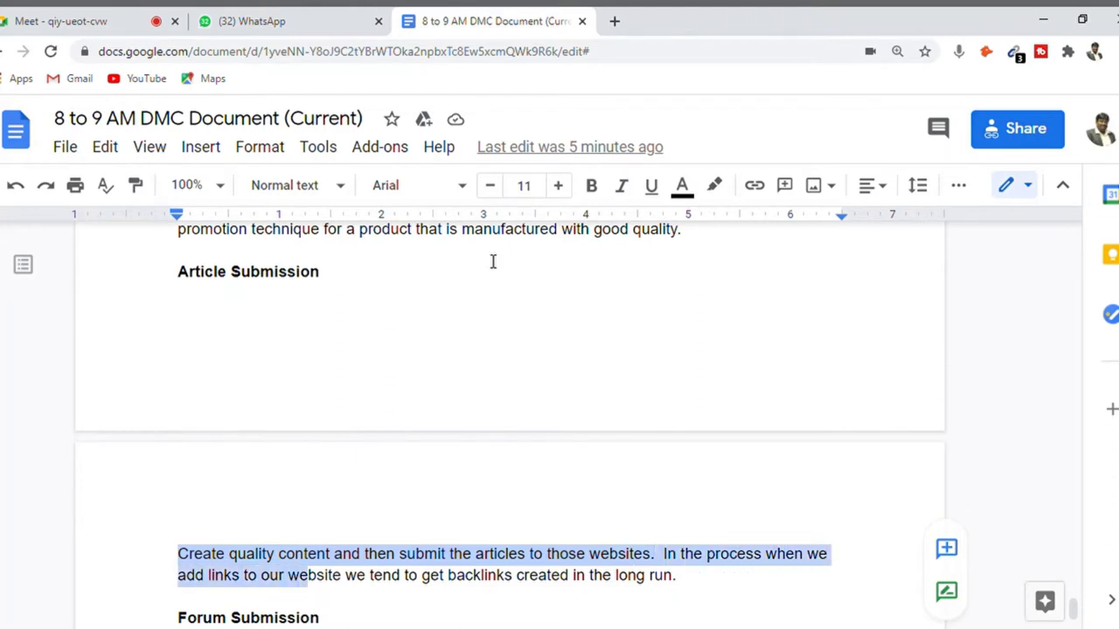
key("shift+Right")
key("shift+Right")
key("shift+Right")
key("shift+Right")
key("shift+Right")
key("shift+Right")
key("shift+Right")
key("shift+Right")
key("shift+Right")
key("shift+Right")
key("shift+Right")
key("shift+Right")
key("shift+Right")
key("shift+Right")
key("shift+Right")
key("shift+Right")
key("shift+Right")
key("shift+Right")
key("shift+Right")
key("shift+Right")
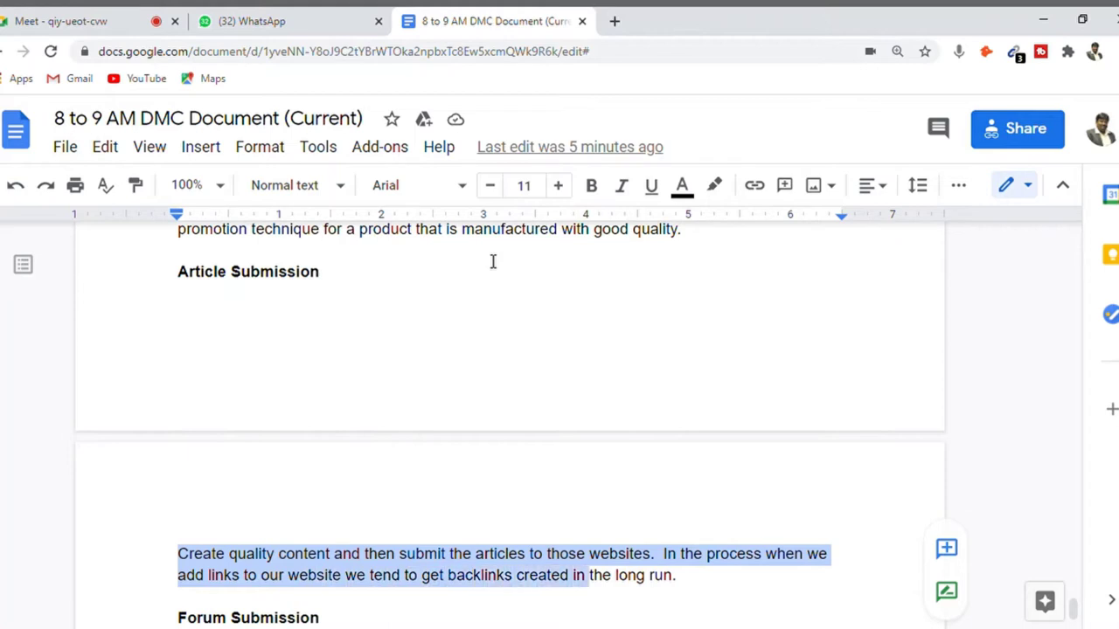
key("shift+Right")
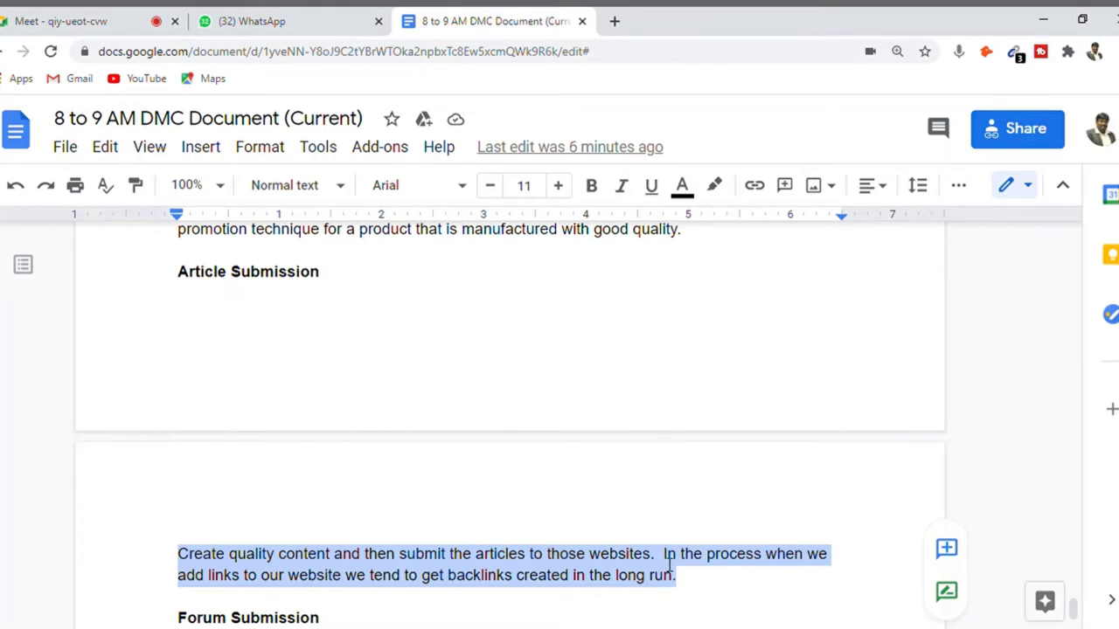
- Remove the extra space after "websites." and move the cursor to the end of the paragraph
left_click(833, 553)
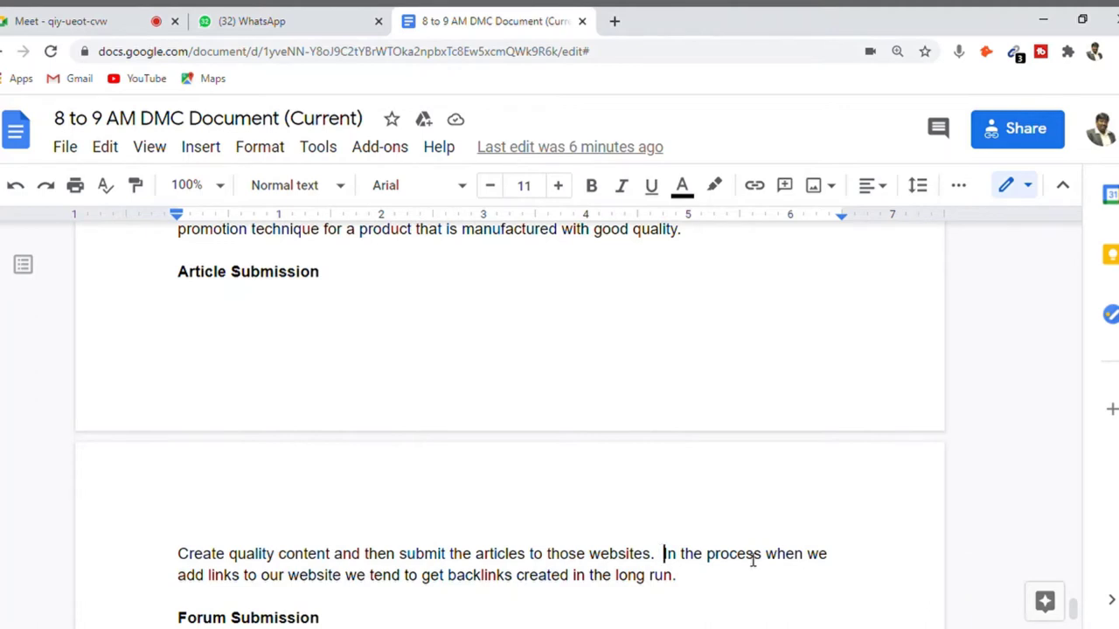
key("BackSpace")
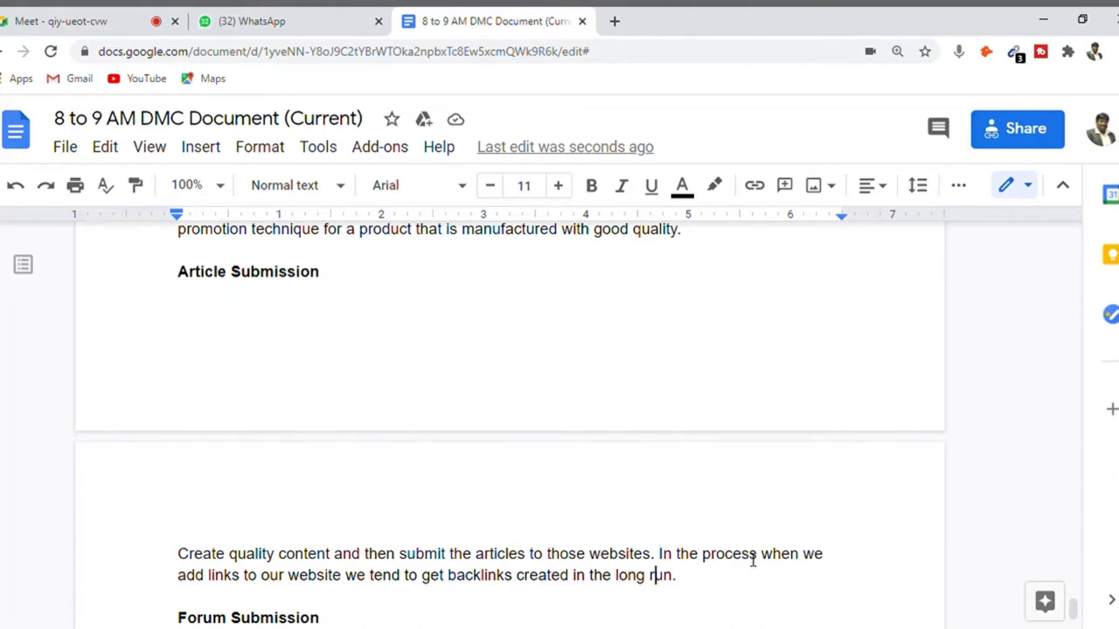
key("End")
- Search Google in a new tab for 'High DA article submission websites'
left_click(614, 21)
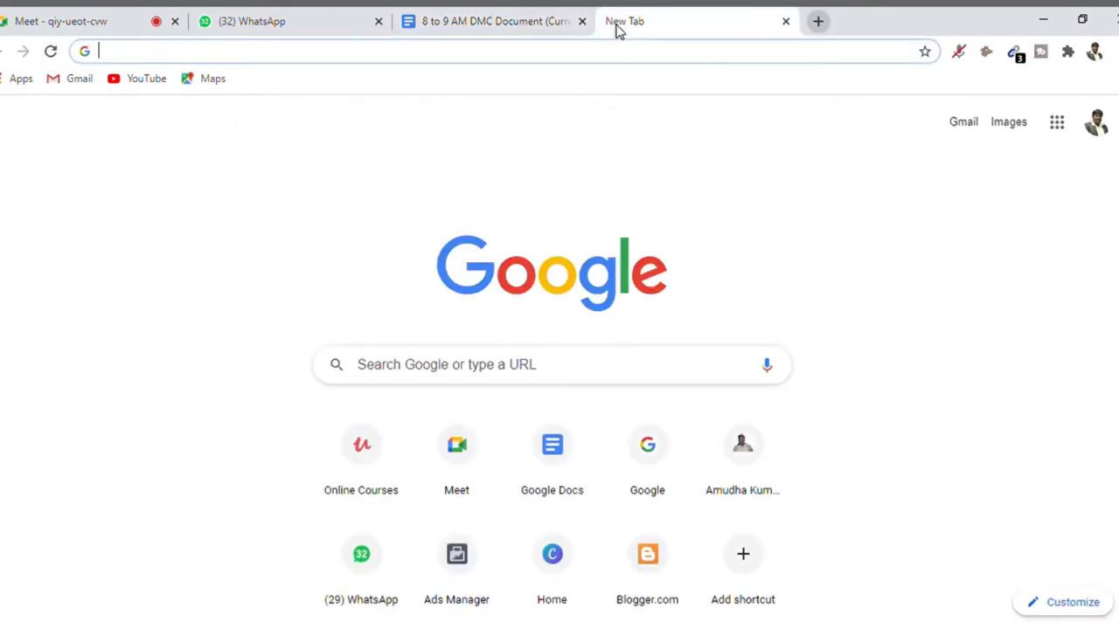
type("ar")
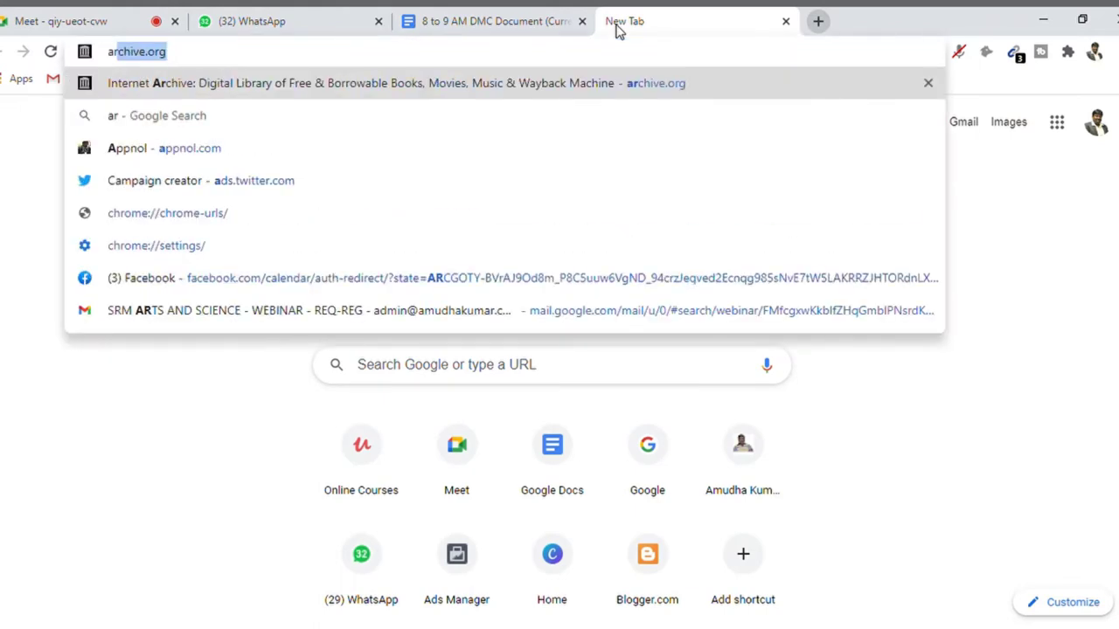
type("ticle subm")
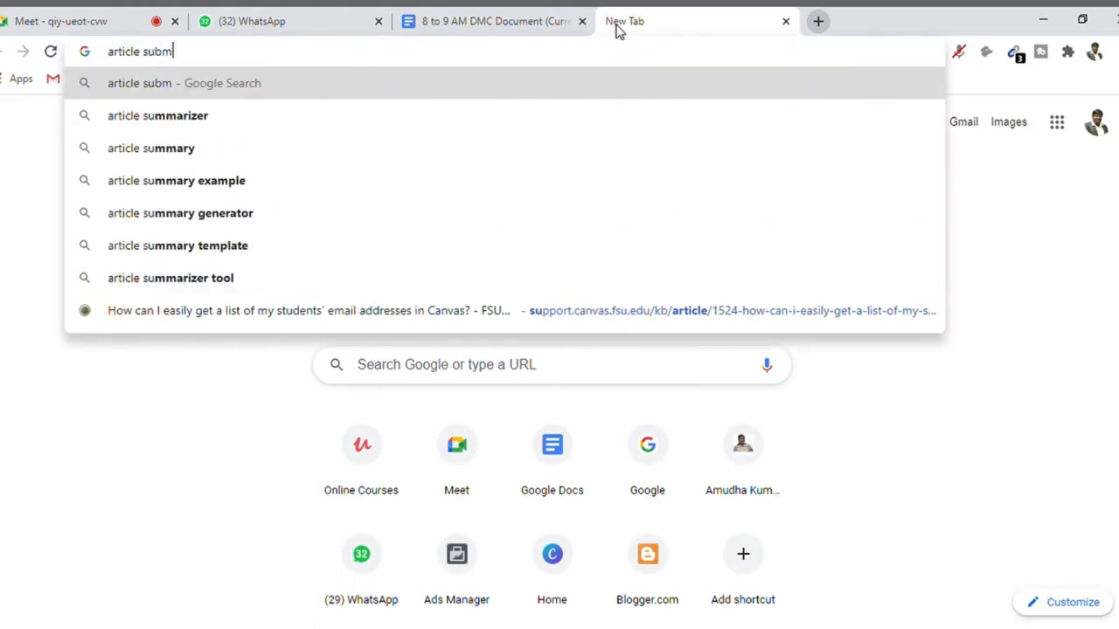
type("ission websites")
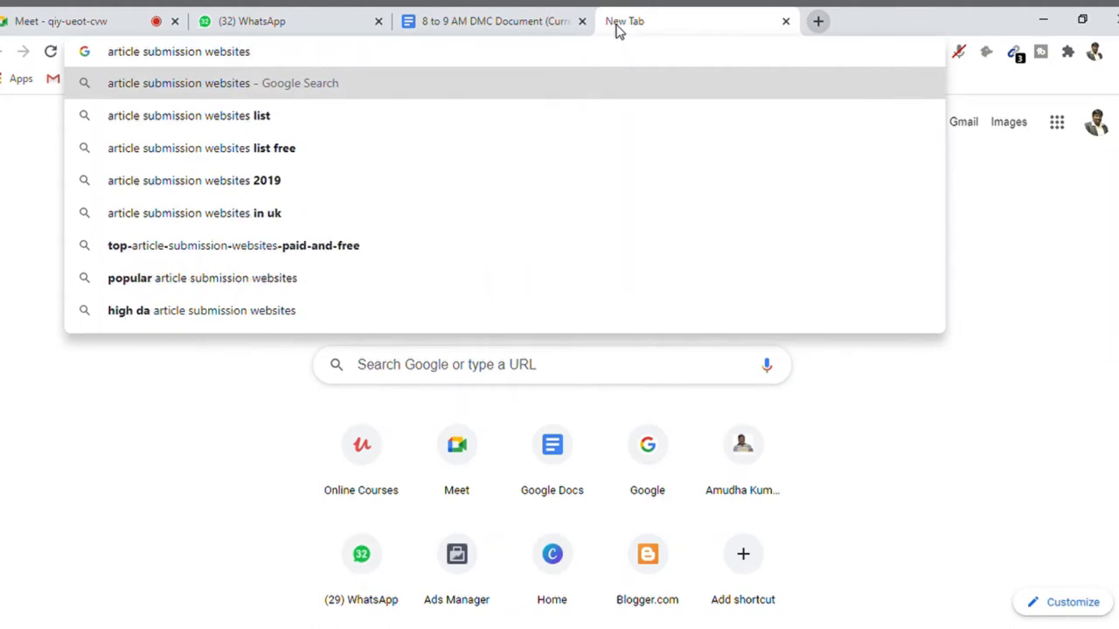
key("Home")
type("High DA")
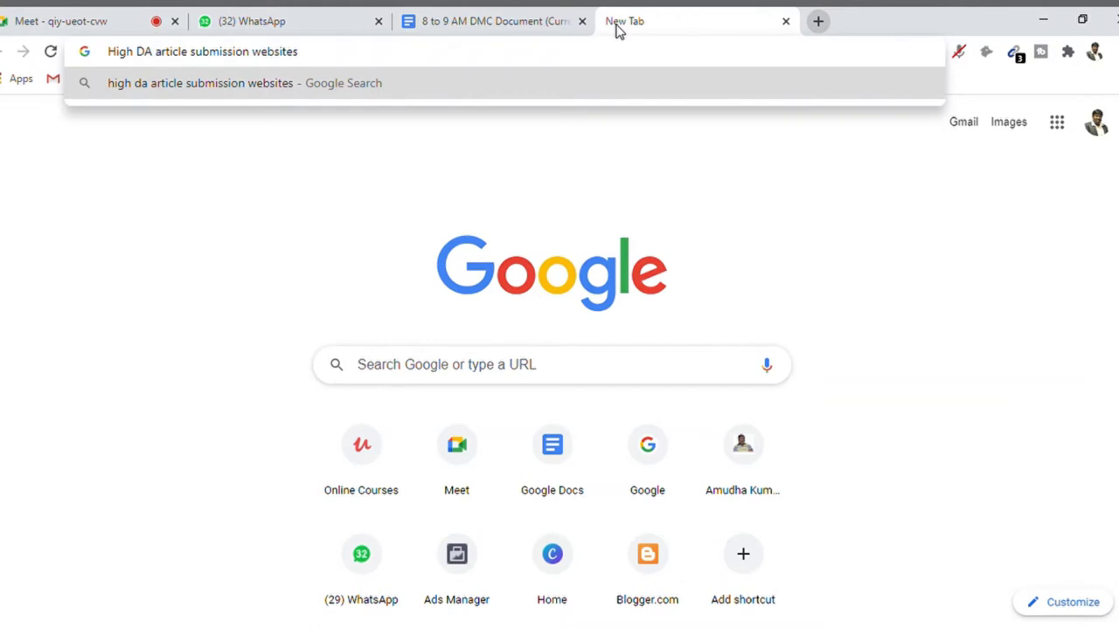
key("Return")
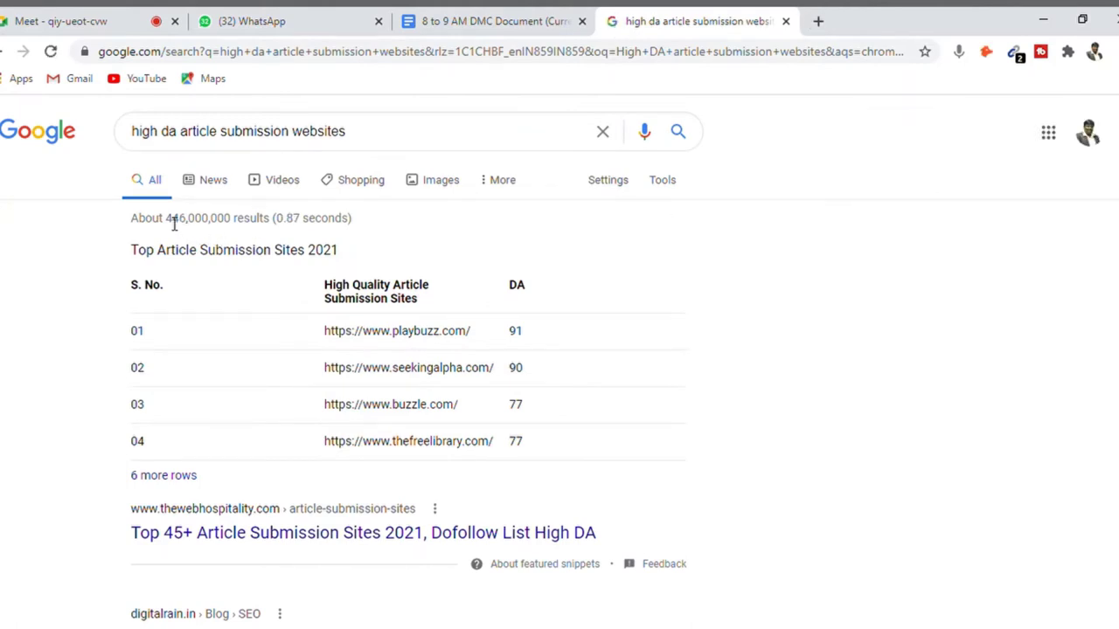
- Open the thewebhospitality.com 'Top 45+ Article Submission Sites 2021' result in its own tab and view it
left_click_drag(166, 220, 237, 226)
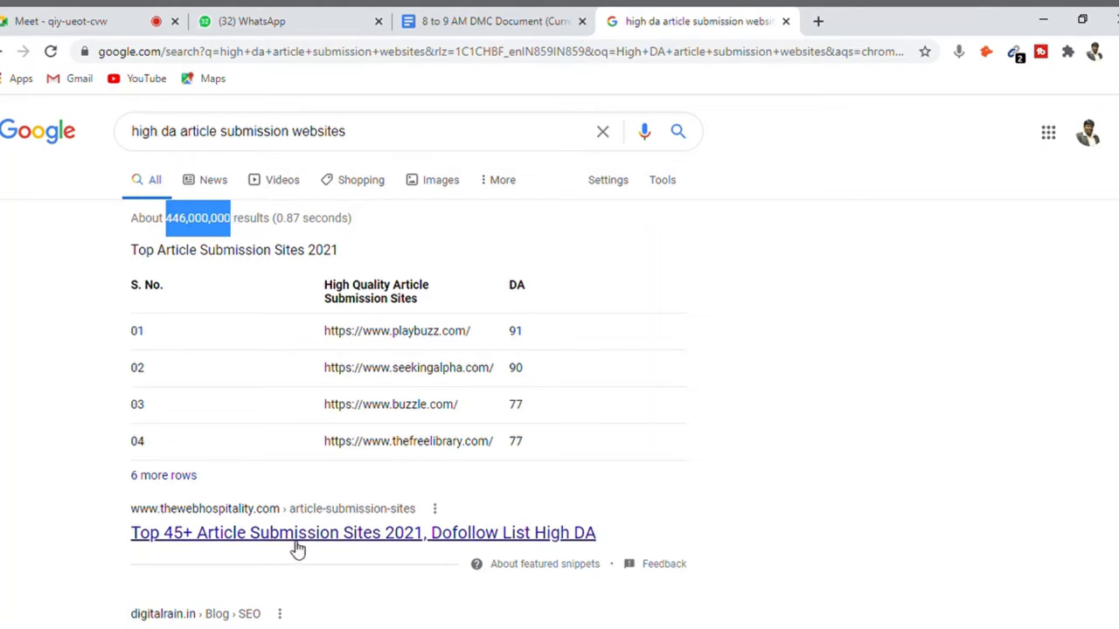
left_click_drag(294, 549, 787, 21)
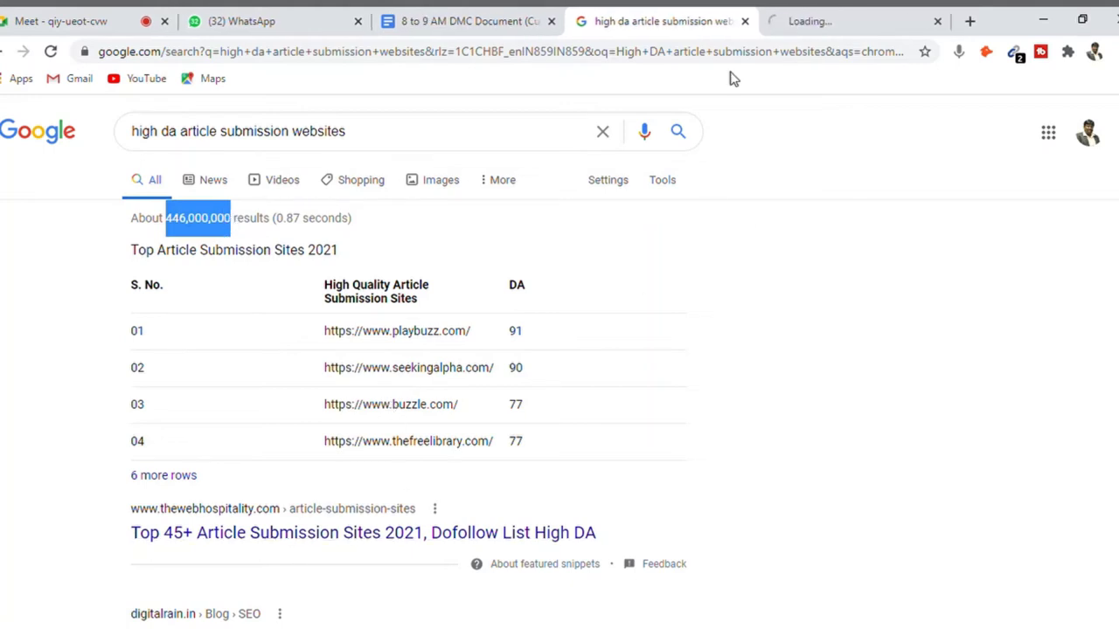
left_click(815, 14)
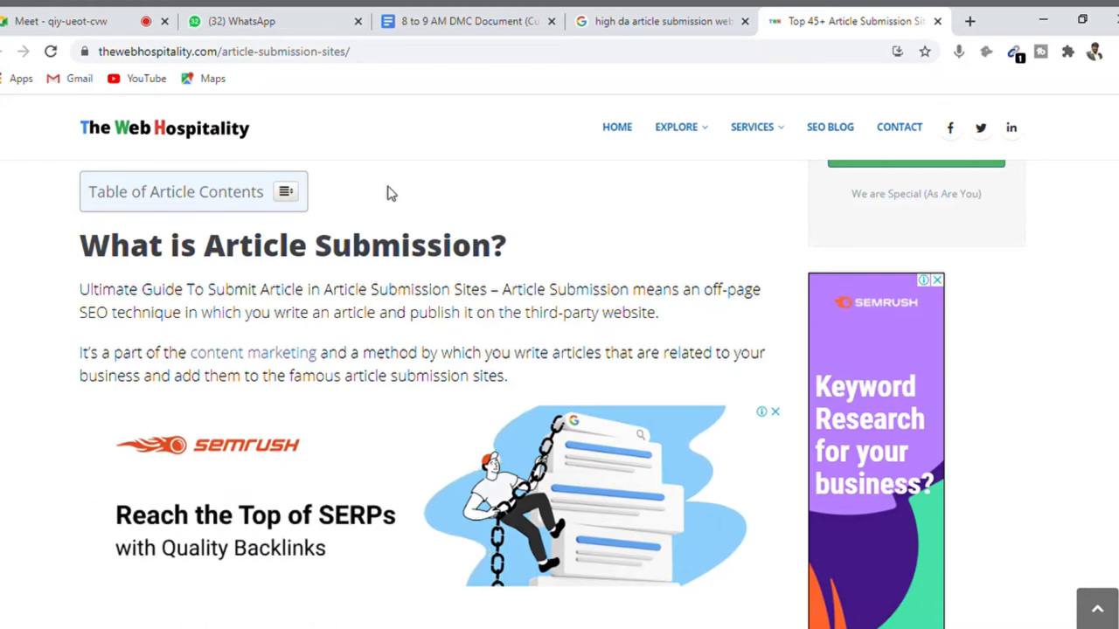
left_click_drag(80, 291, 514, 294)
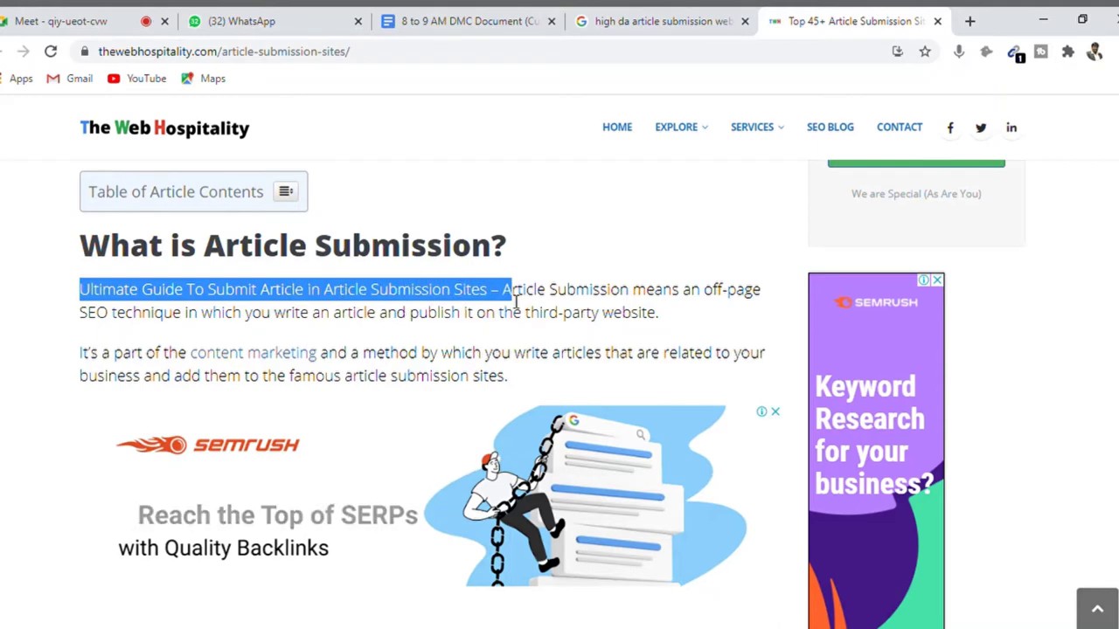
left_click(599, 297)
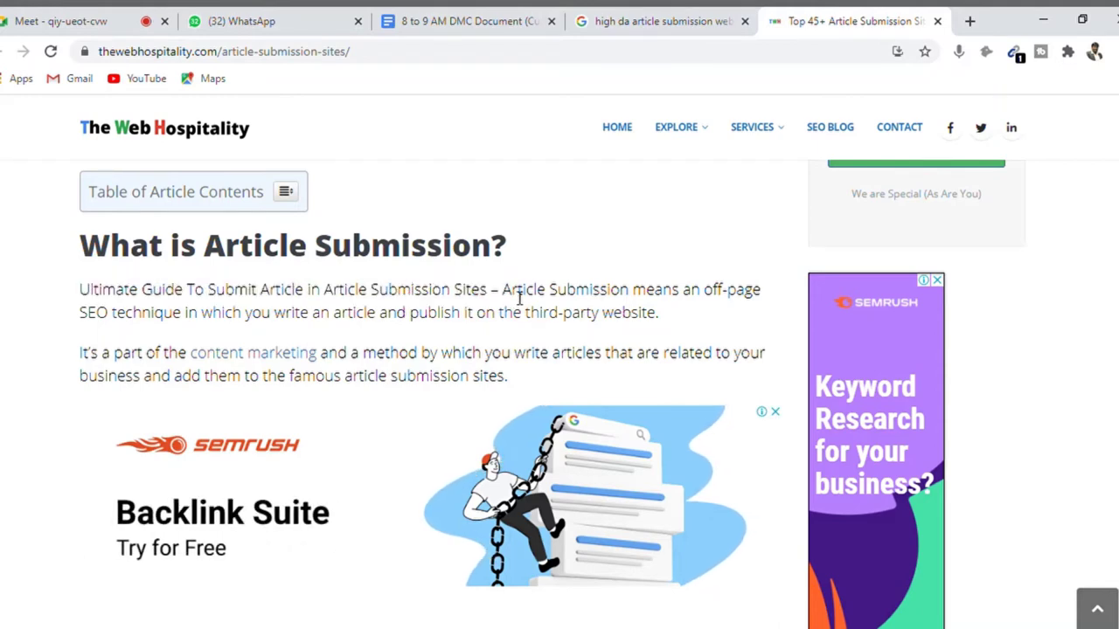
left_click_drag(511, 298, 449, 322)
left_click_drag(506, 323, 663, 330)
left_click(664, 330)
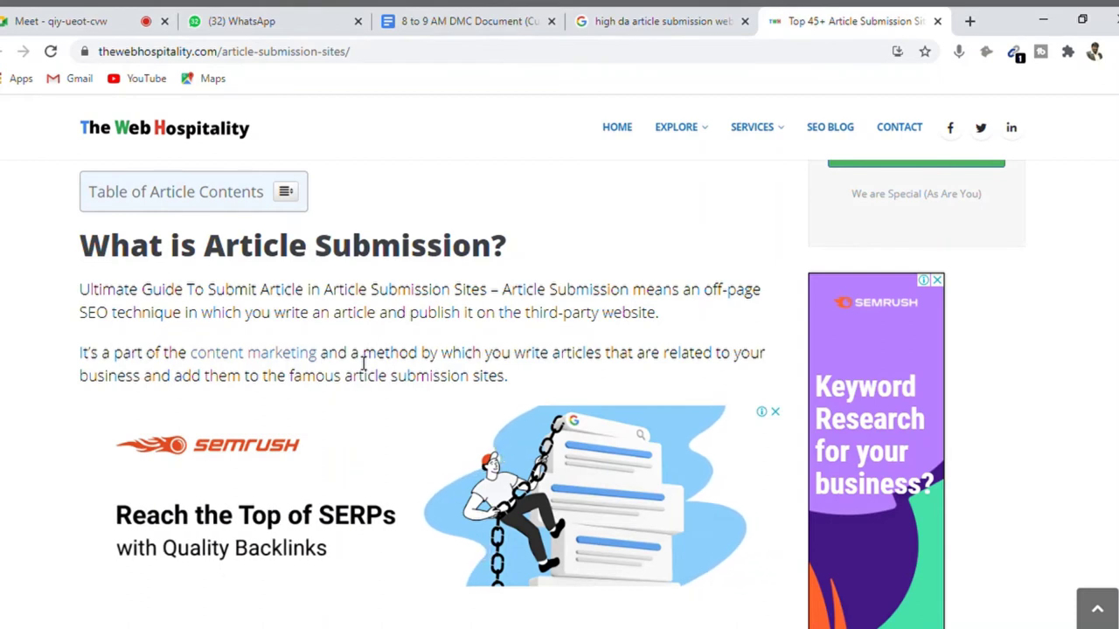
left_click_drag(514, 357, 578, 375)
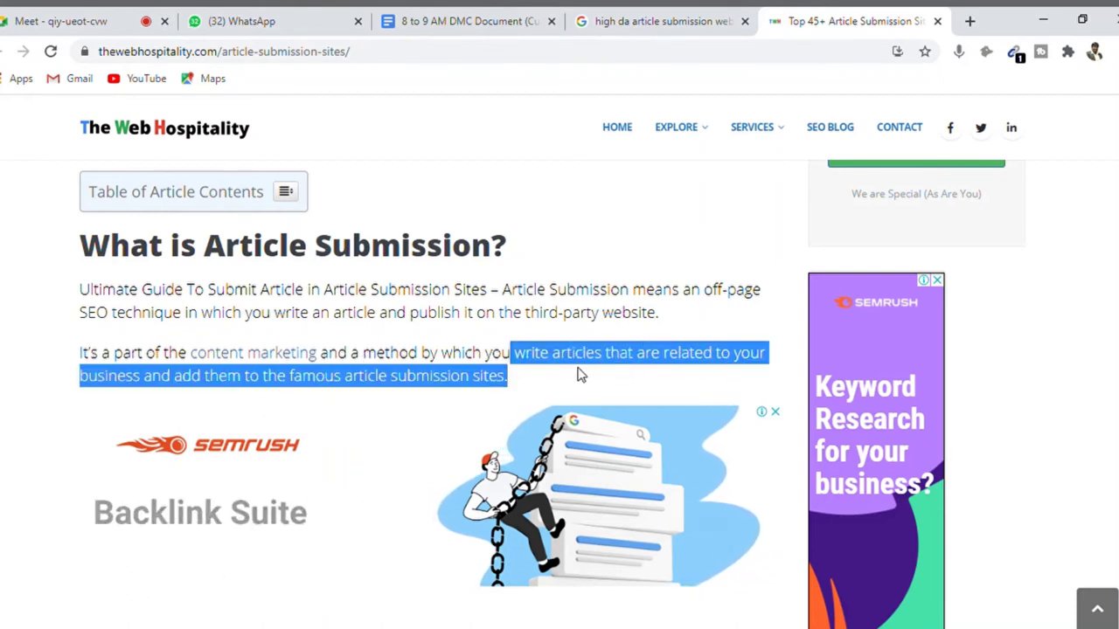
left_click(358, 385)
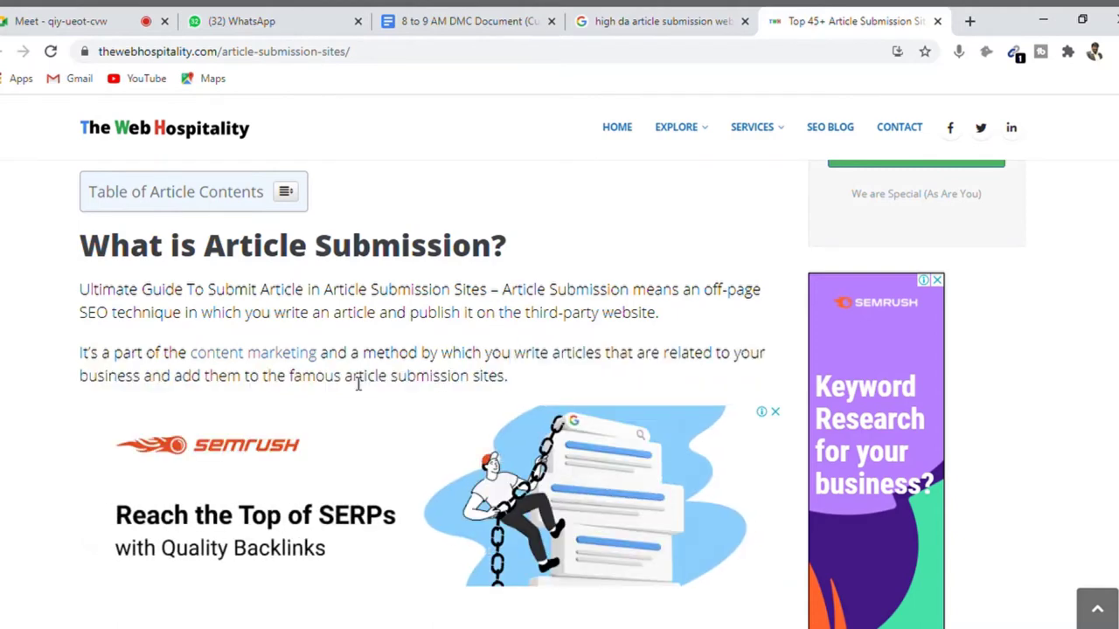
scroll(358, 384, "down", 2)
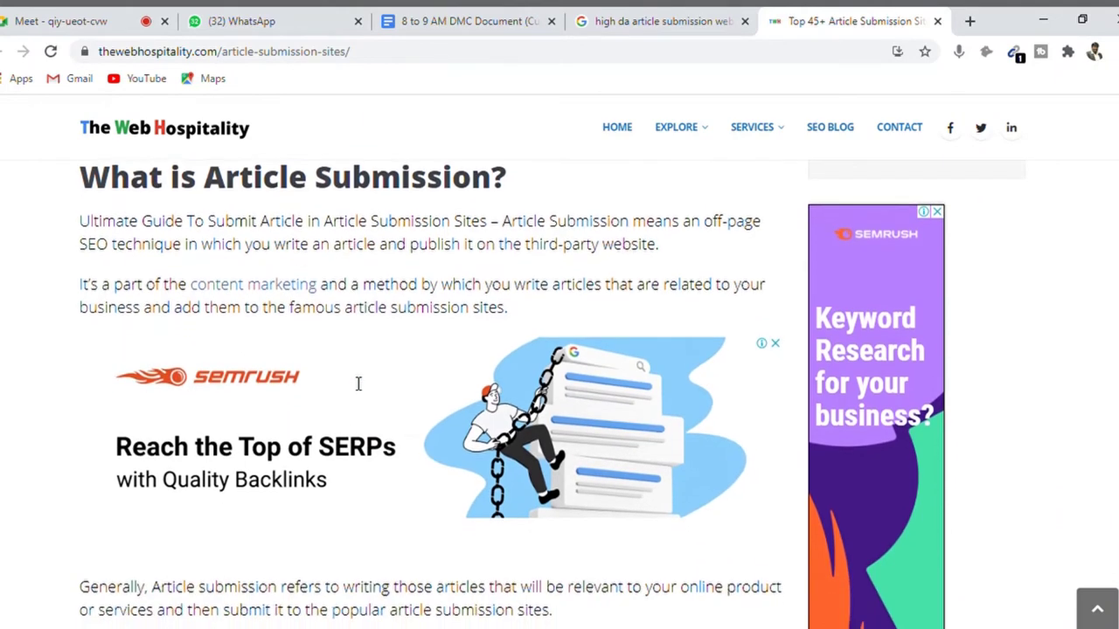
- Highlight the sentence defining article submission, then clear the highlight
scroll(358, 385, "down", 4)
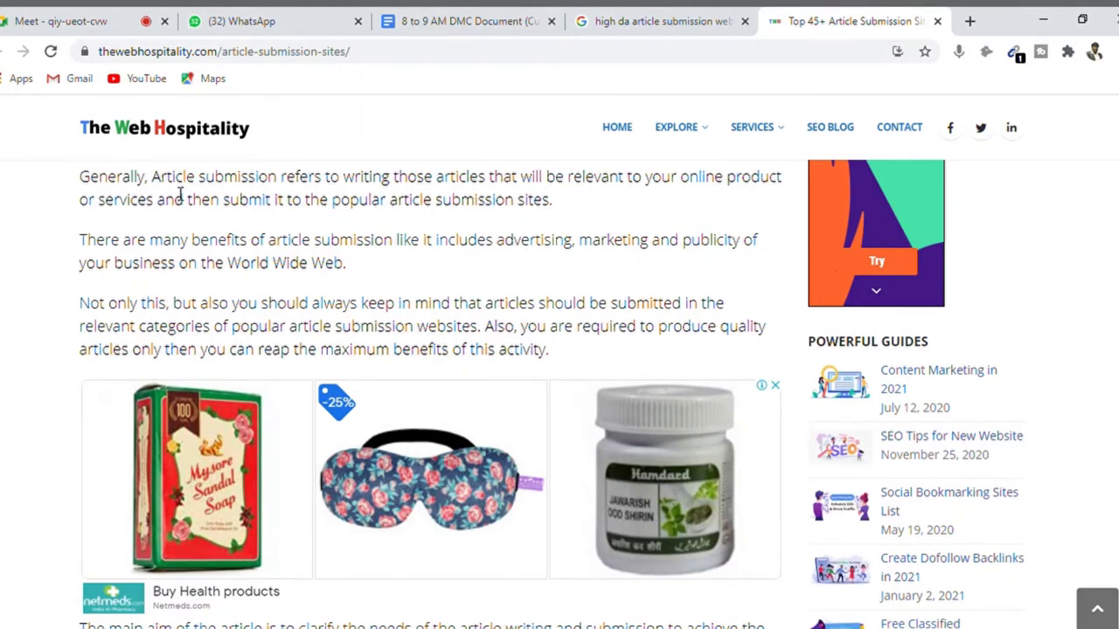
left_click_drag(153, 184, 584, 210)
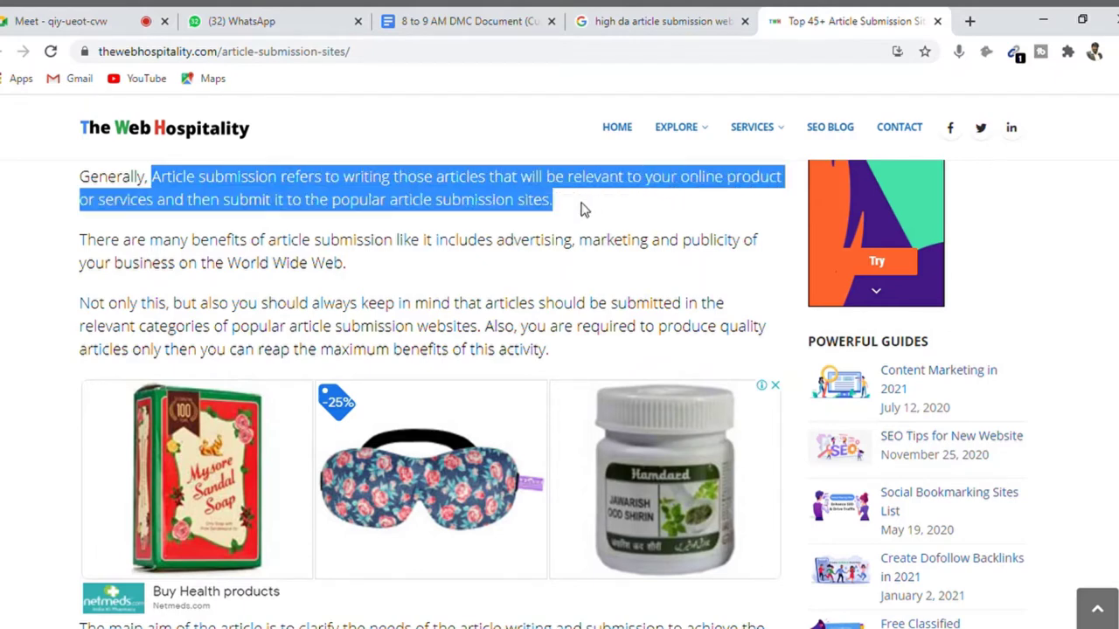
left_click(592, 211)
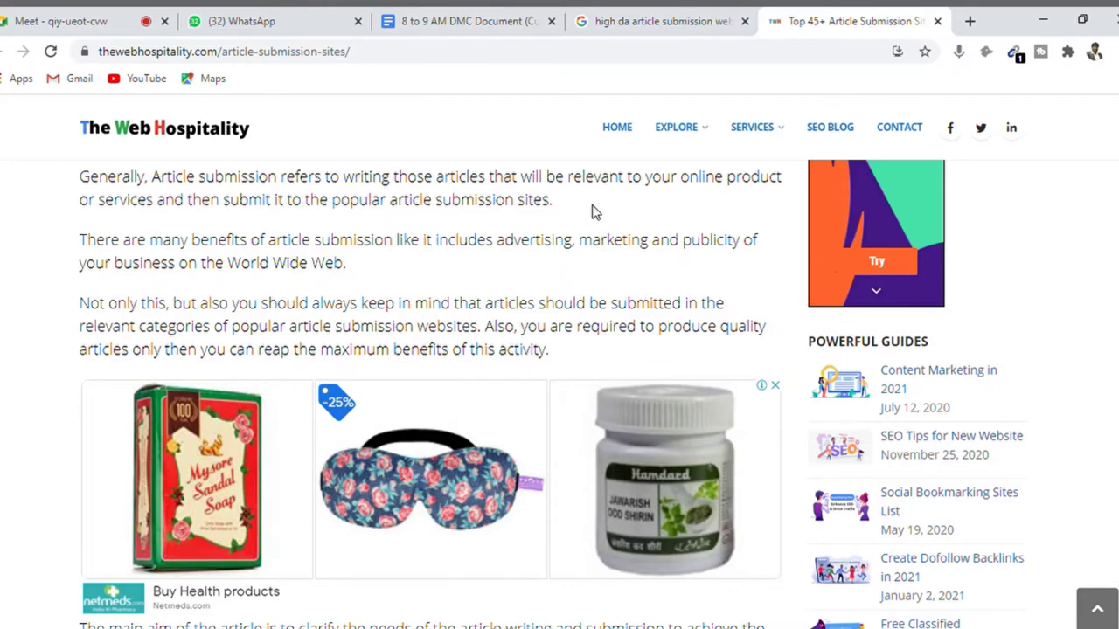
- Highlight the sign-up instruction under 'How to Submit an Article in Article Submission Sites?'
scroll(594, 213, "down", 5)
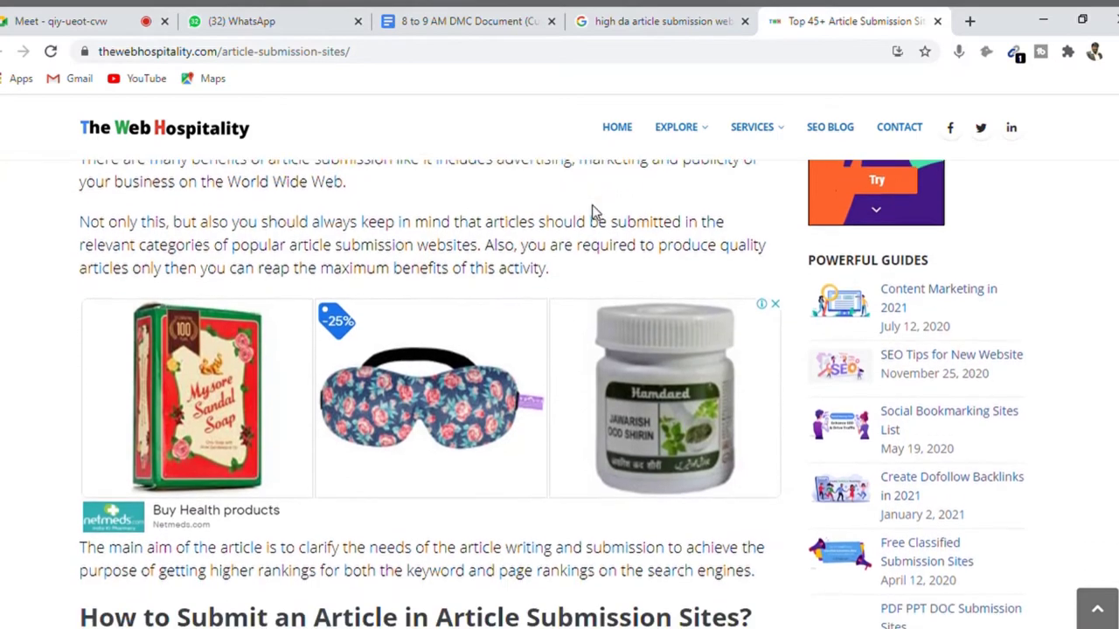
scroll(599, 213, "down", 1)
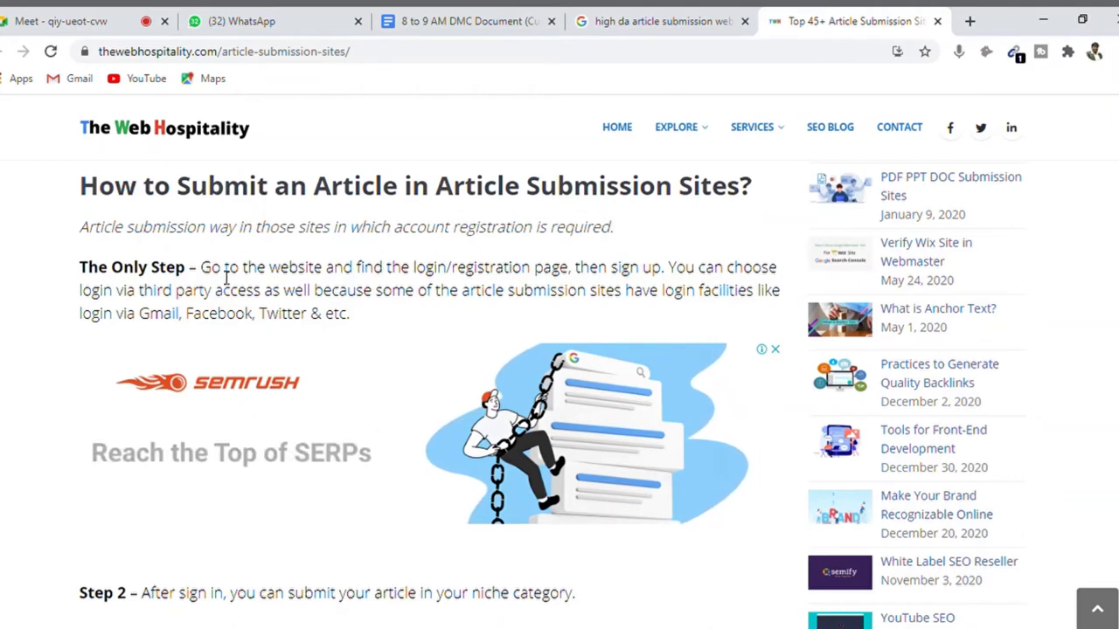
left_click_drag(215, 271, 671, 281)
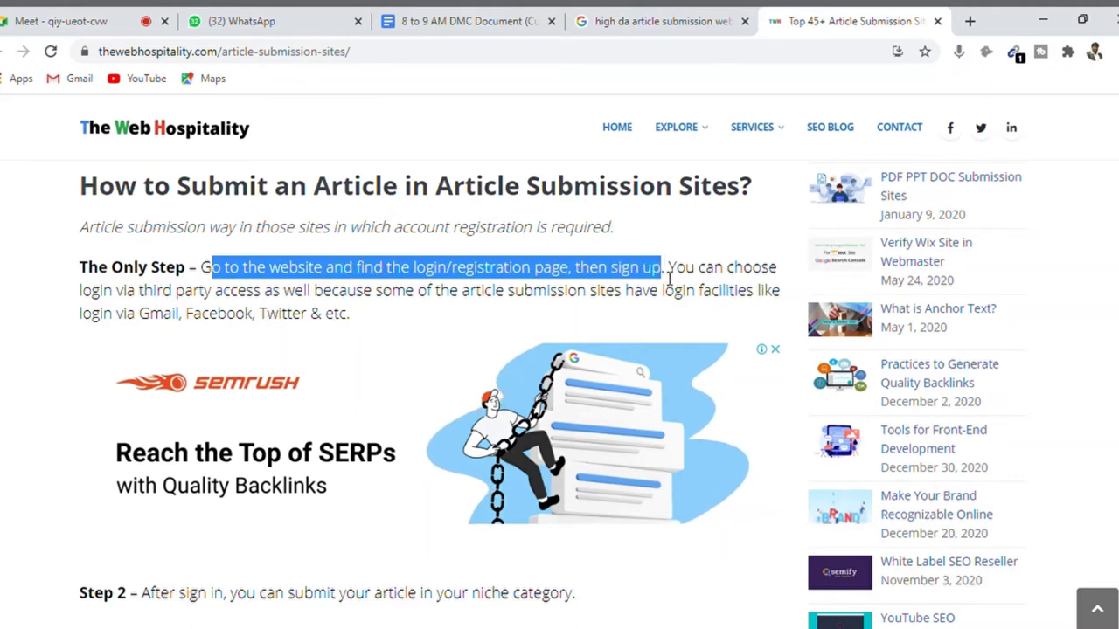
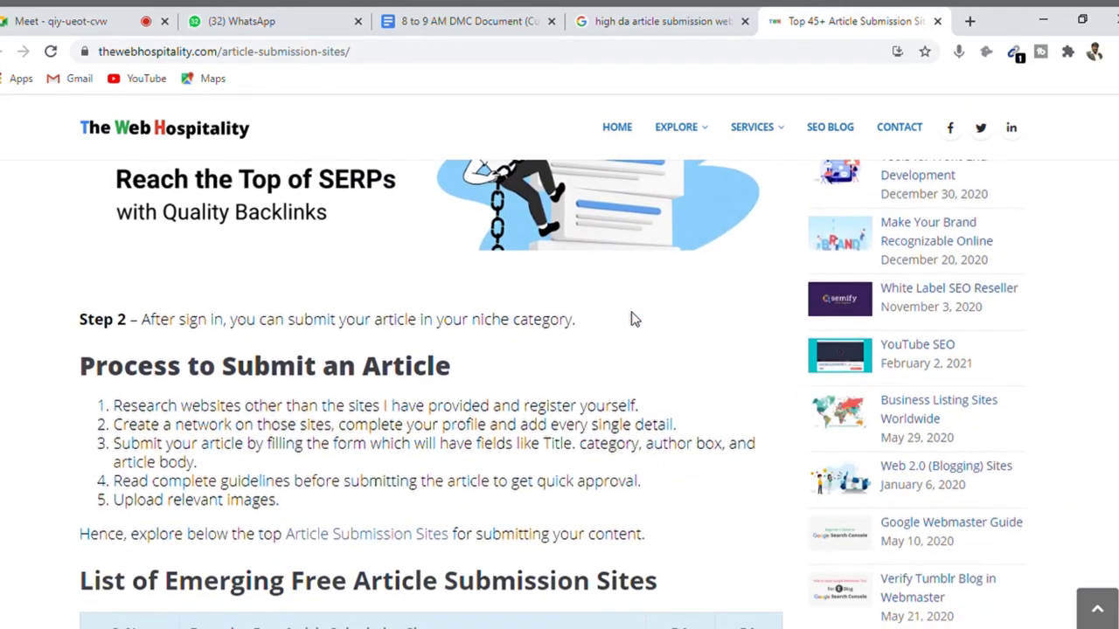
scroll(634, 320, "down", 1)
scroll(641, 320, "down", 1)
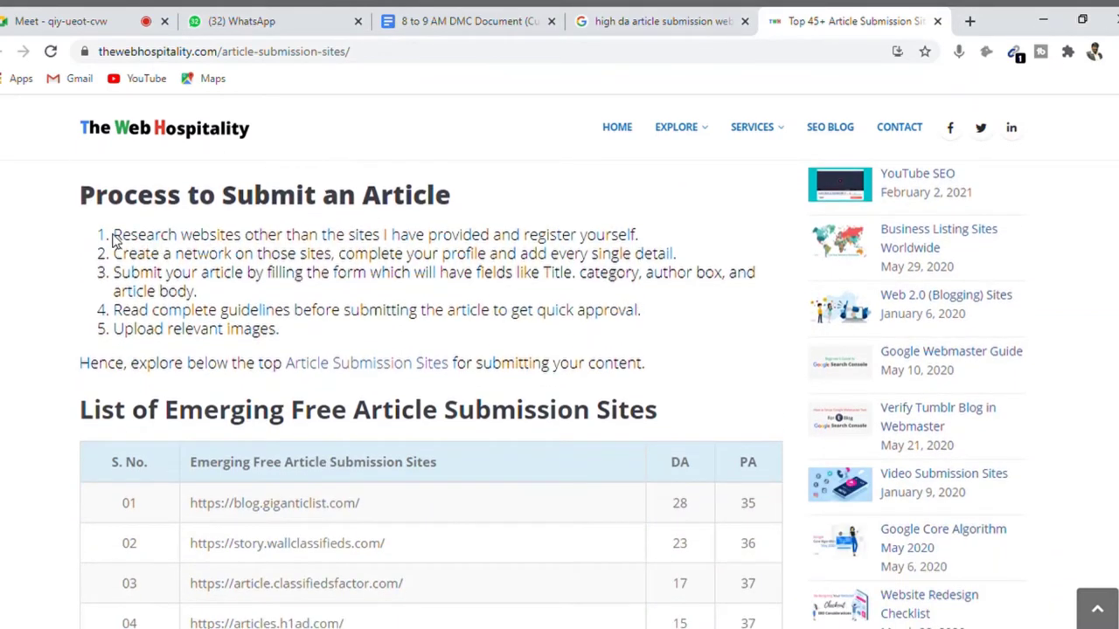
left_click_drag(115, 236, 651, 238)
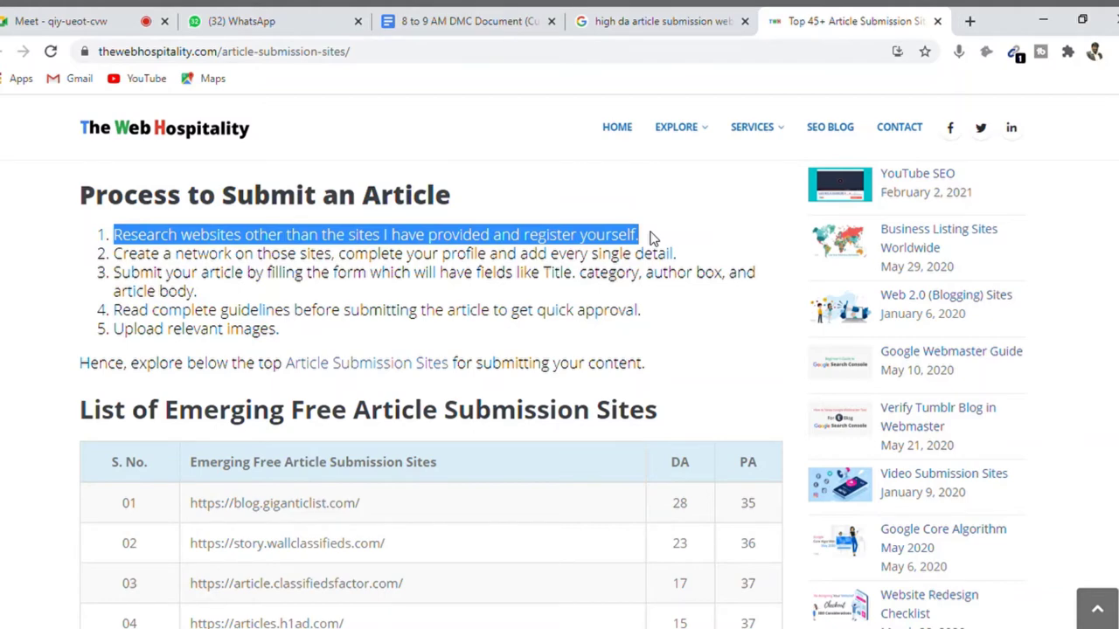
double_click(325, 257)
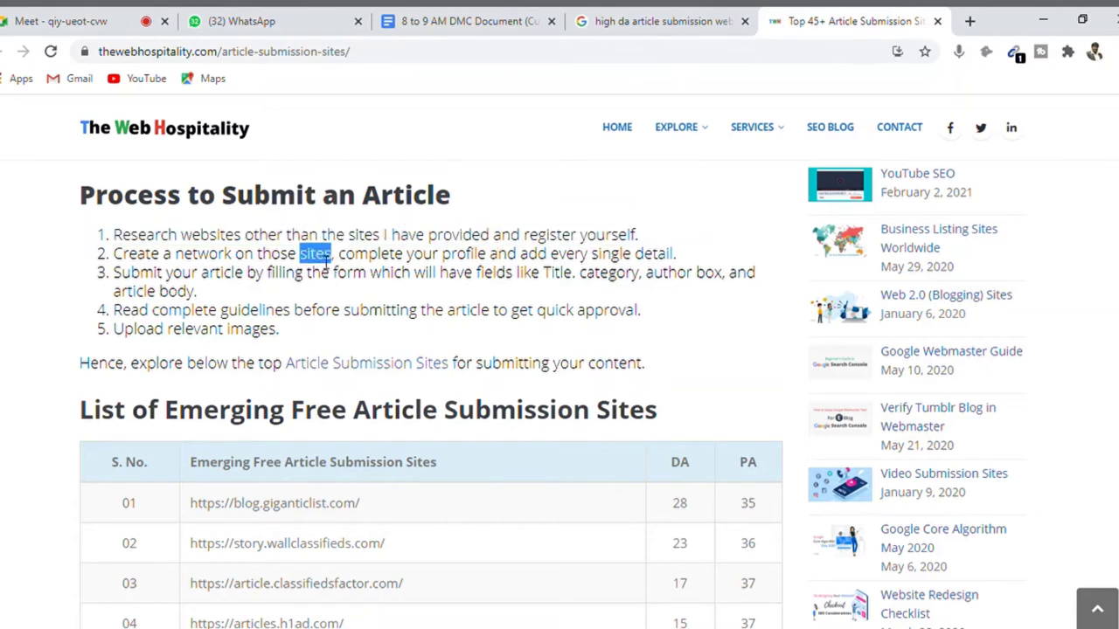
triple_click(411, 268)
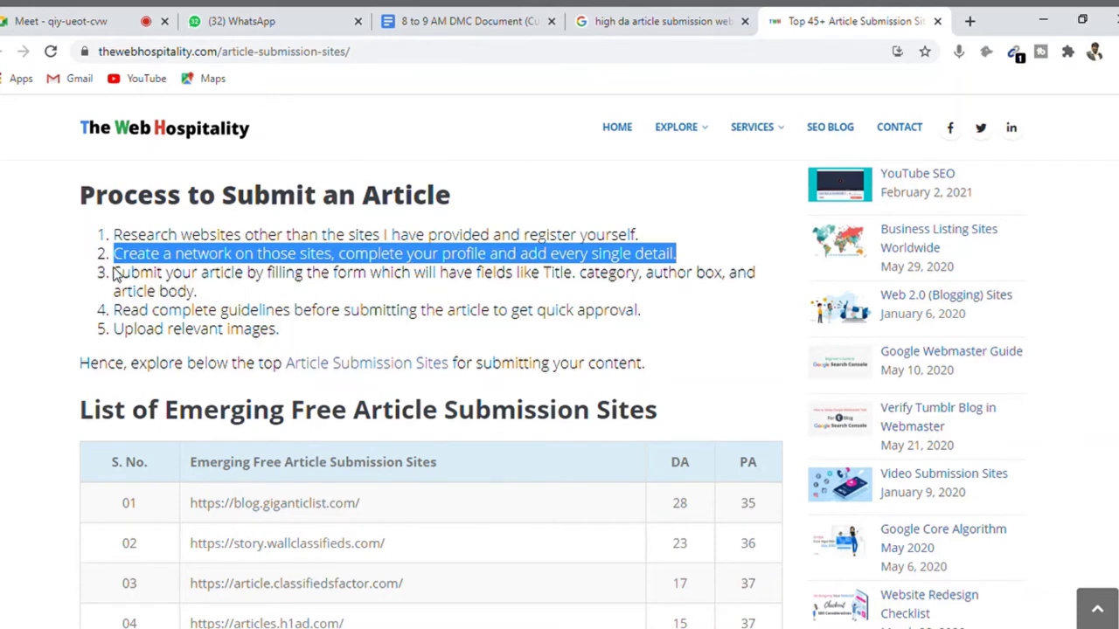
left_click_drag(122, 271, 254, 297)
left_click(254, 297)
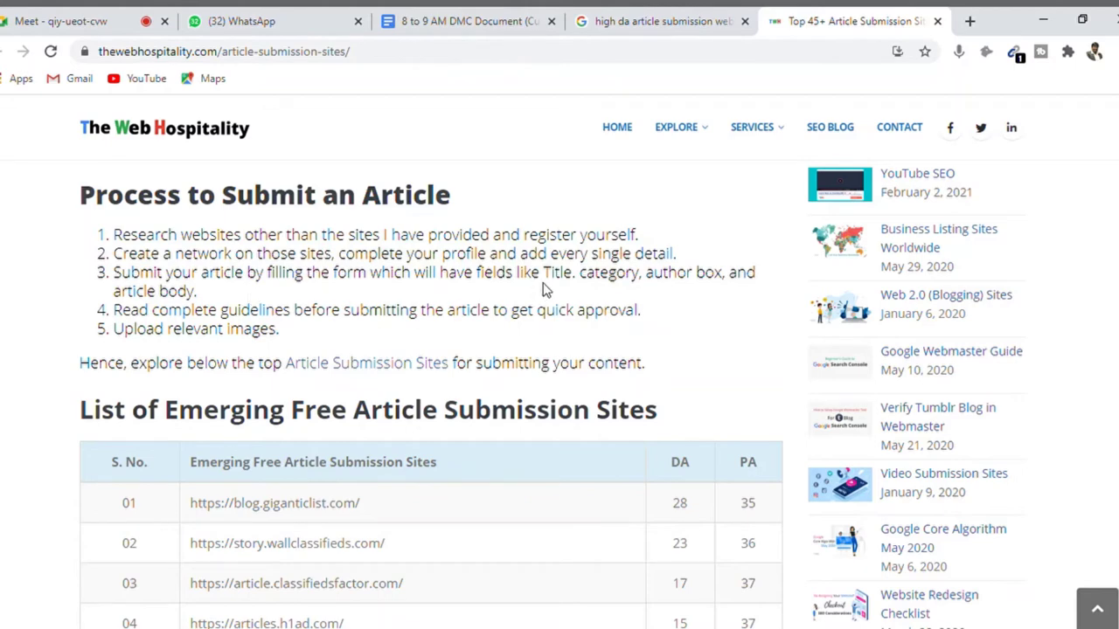
left_click_drag(544, 276, 700, 290)
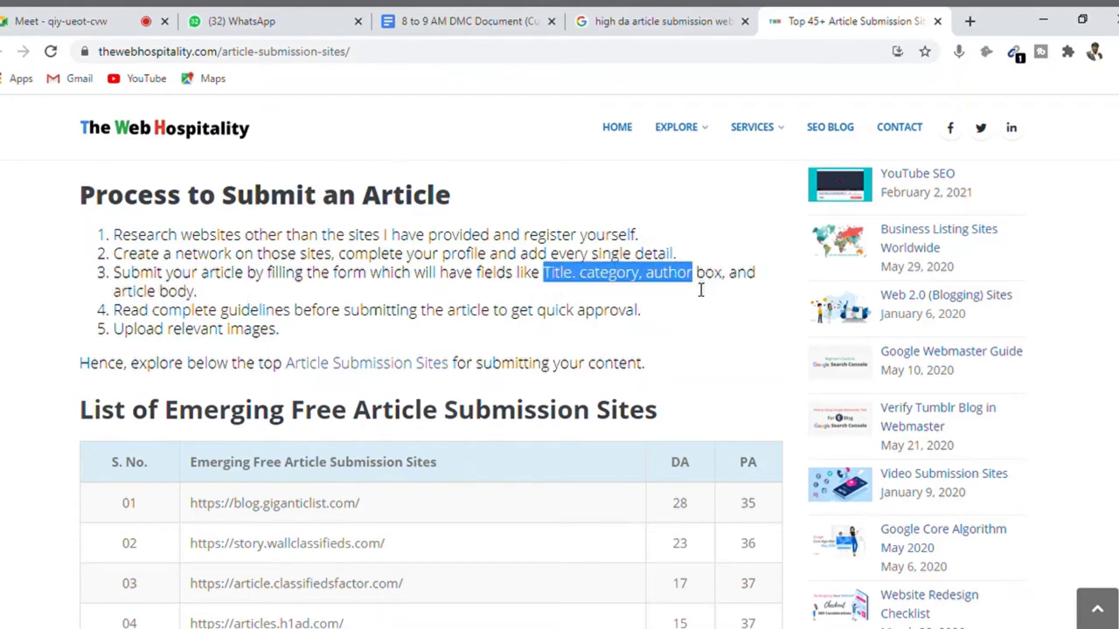
left_click(404, 303)
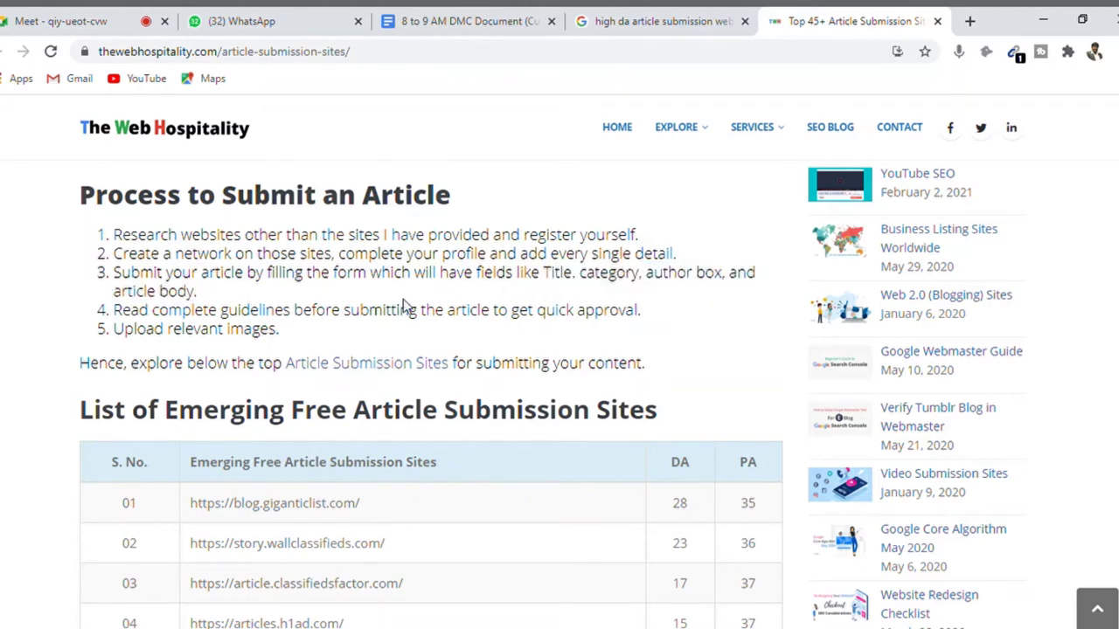
triple_click(322, 320)
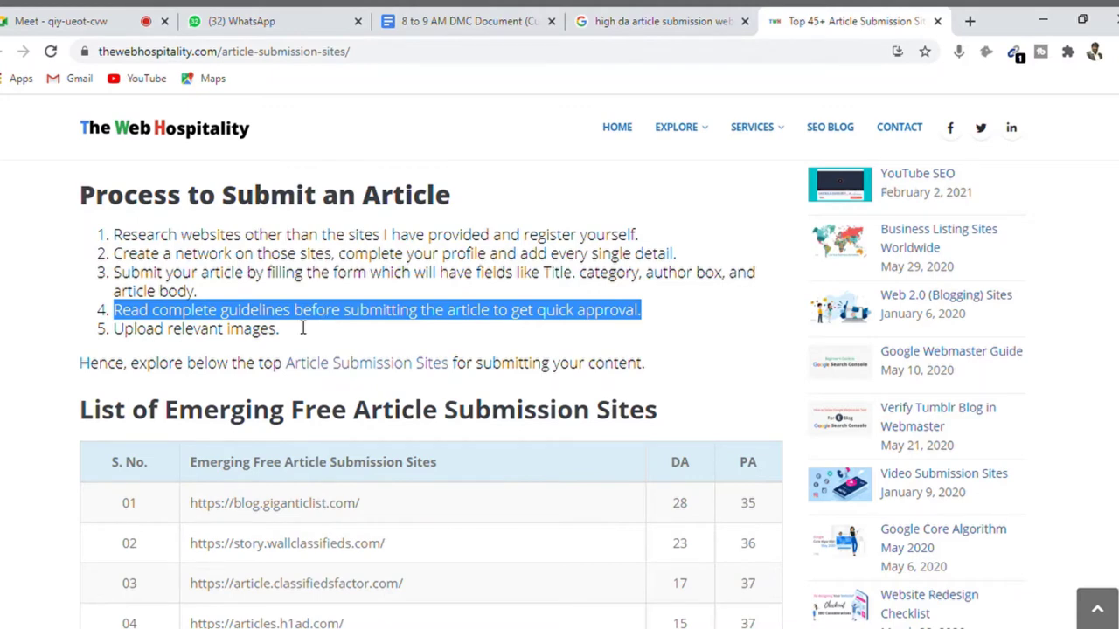
triple_click(229, 339)
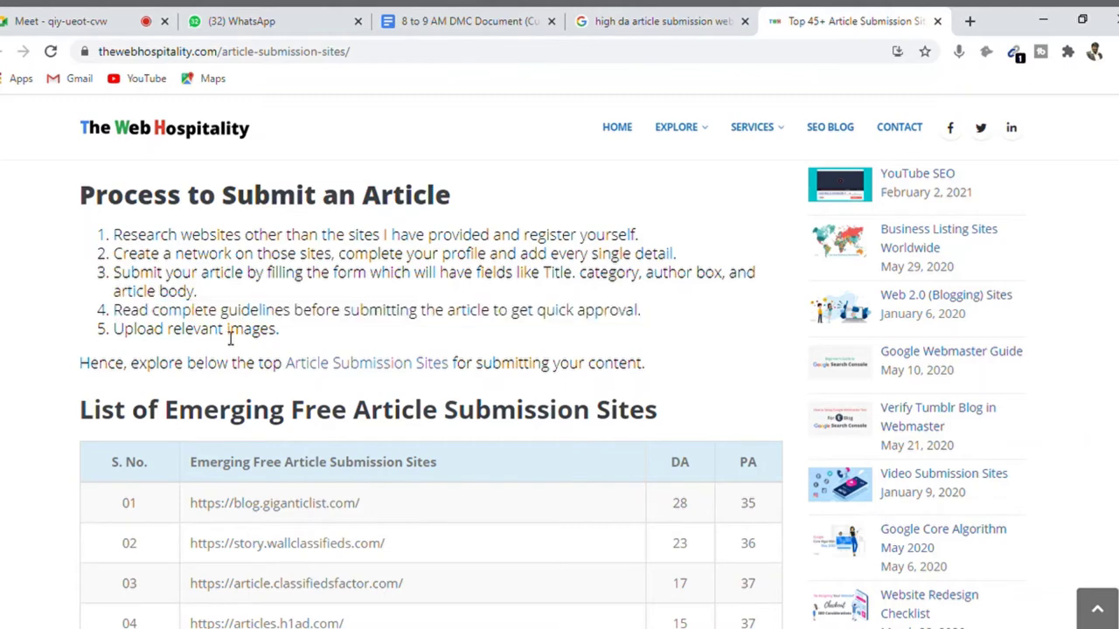
left_click(186, 370)
scroll(550, 393, "down", 3)
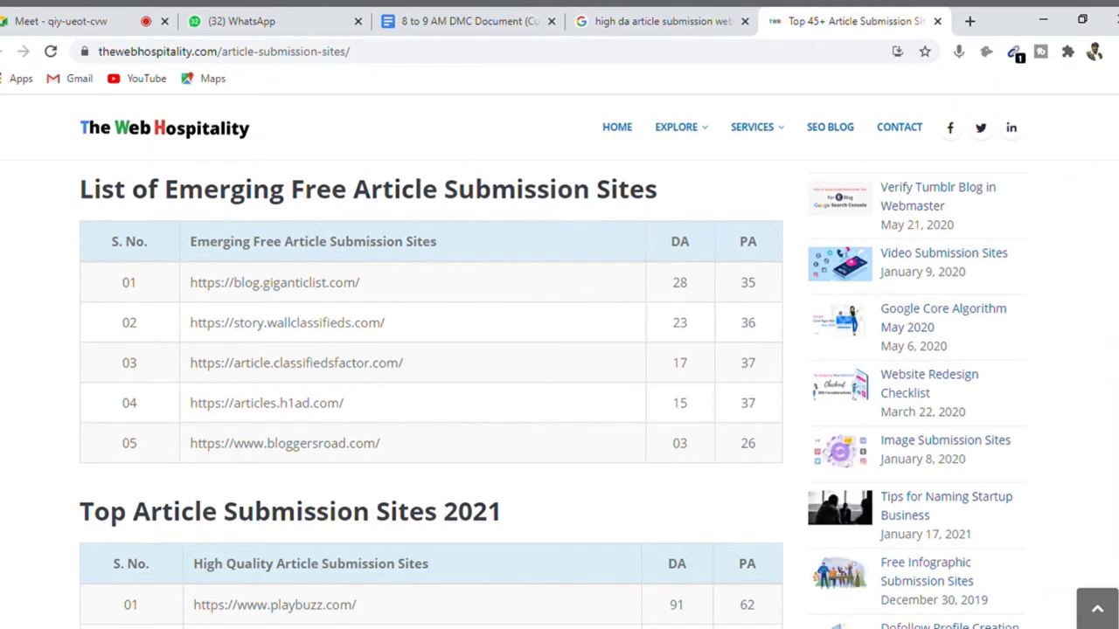
double_click(671, 246)
double_click(747, 244)
left_click(758, 244)
scroll(549, 393, "down", 1)
scroll(431, 394, "up", 2)
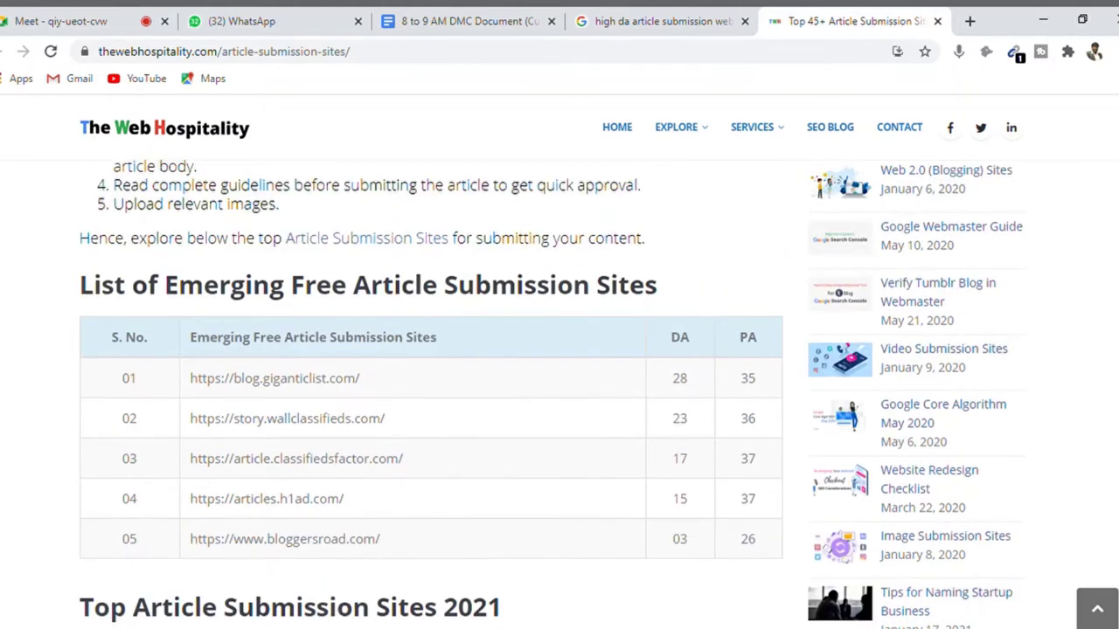
scroll(431, 394, "down", 2)
scroll(431, 393, "up", 2)
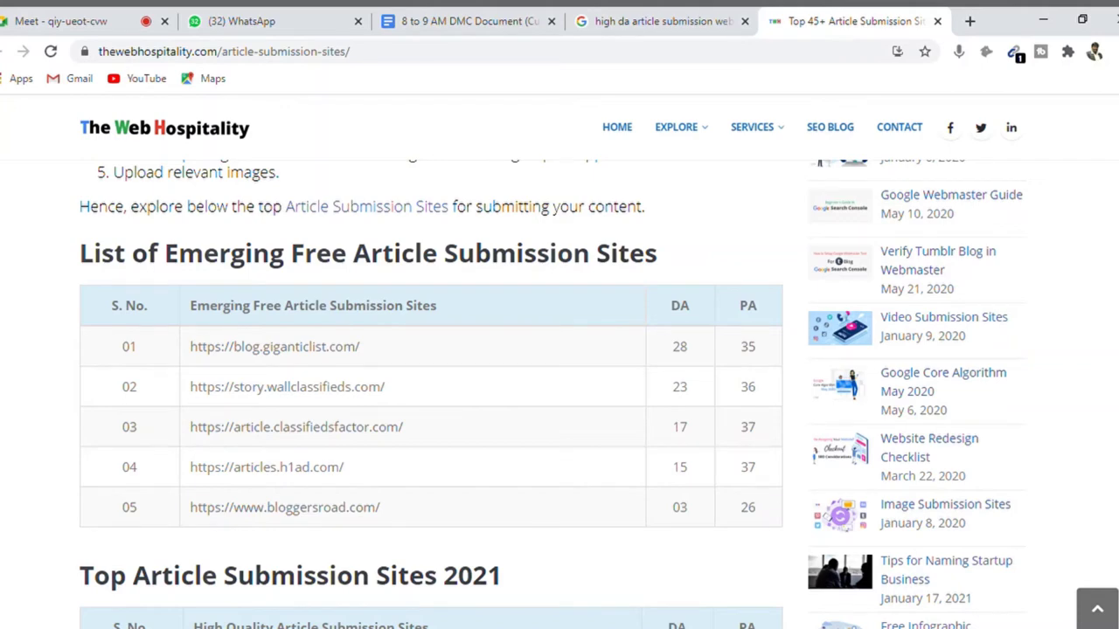
- Create a blank Google Sheets spreadsheet named 'Link Building Websites Database'
left_click(970, 21)
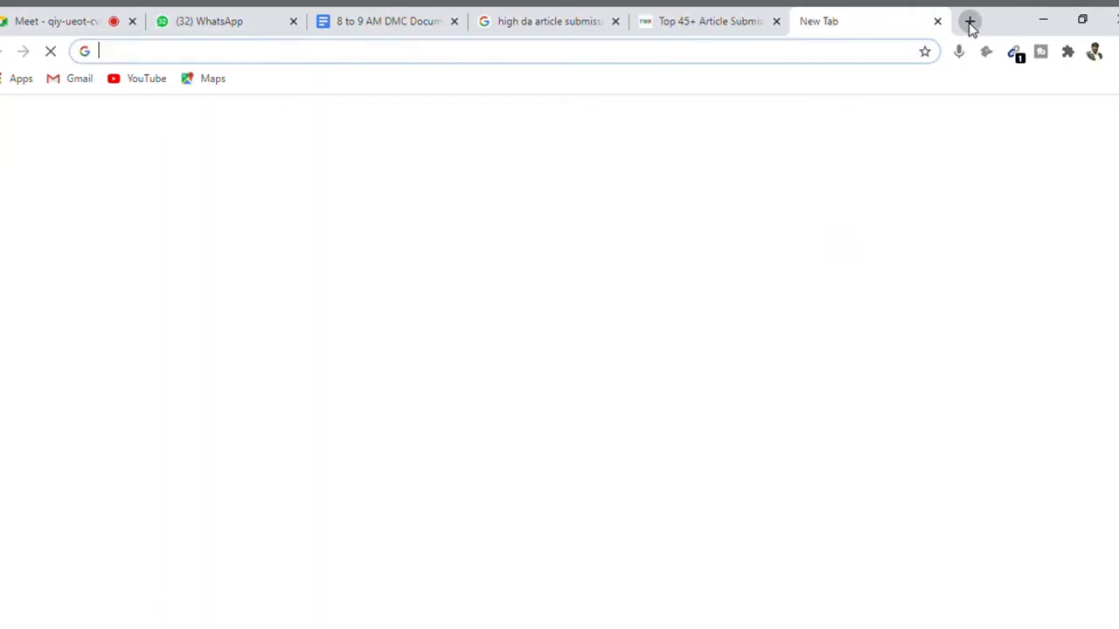
type("sheets.google.com")
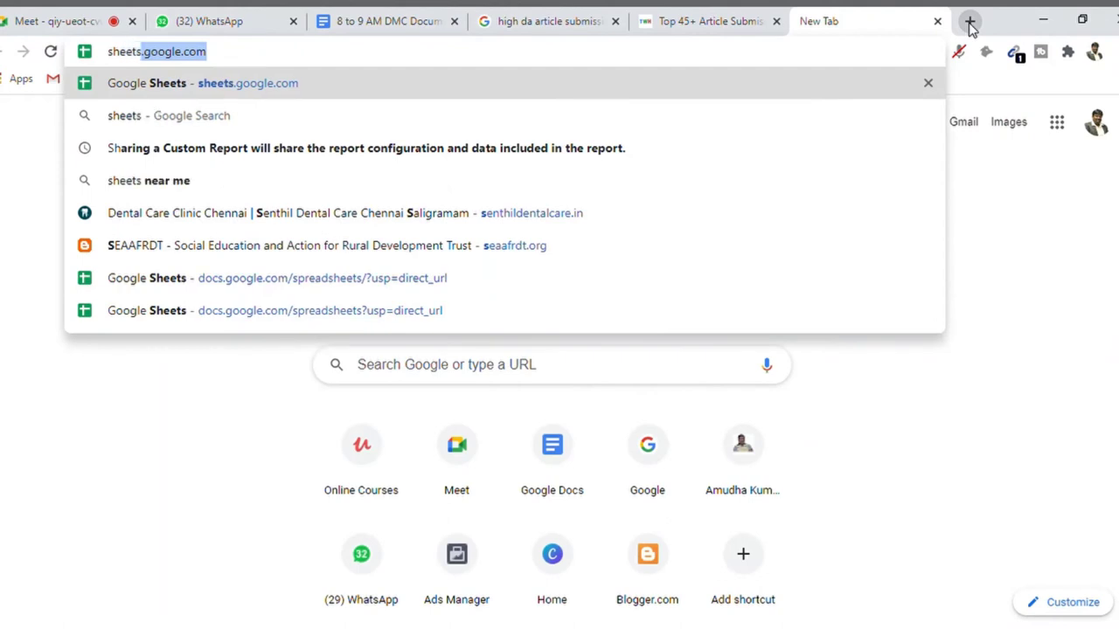
key("Return")
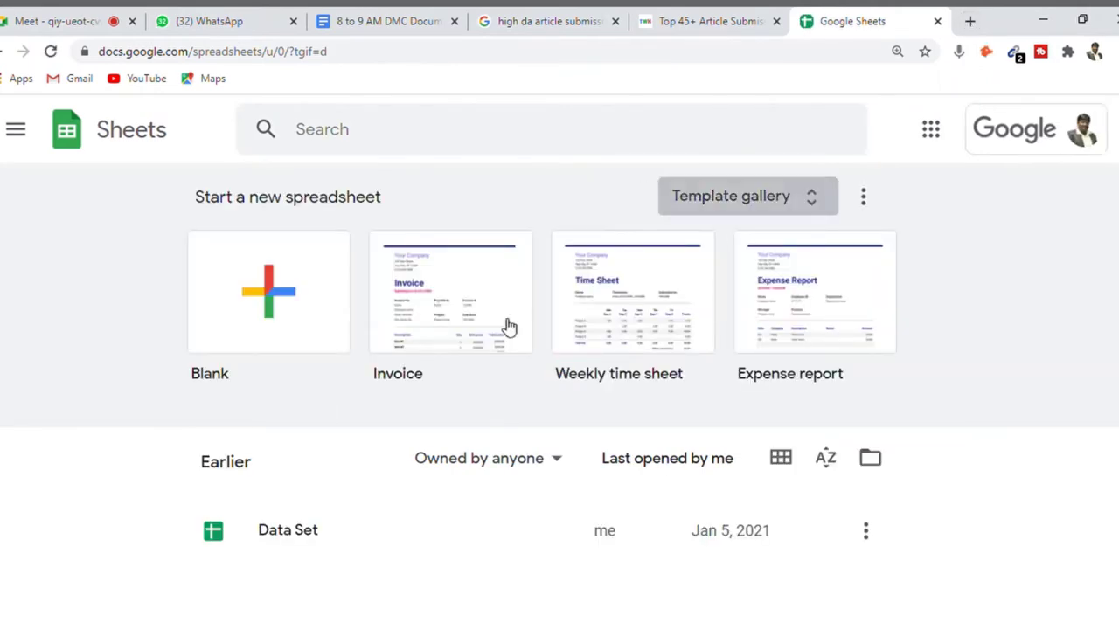
left_click(259, 296)
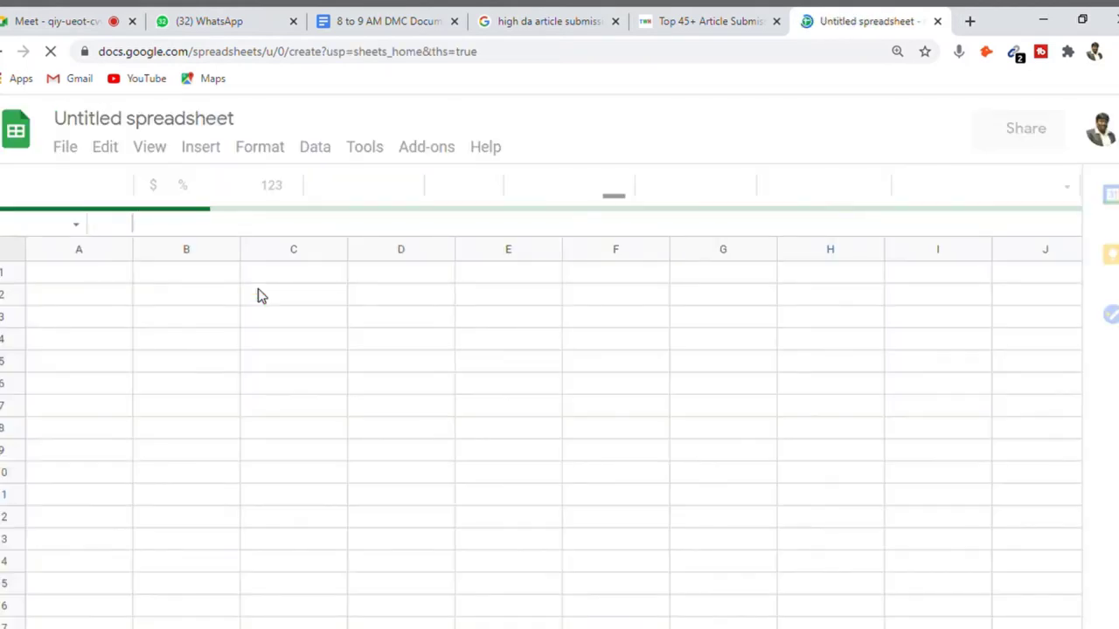
left_click(124, 127)
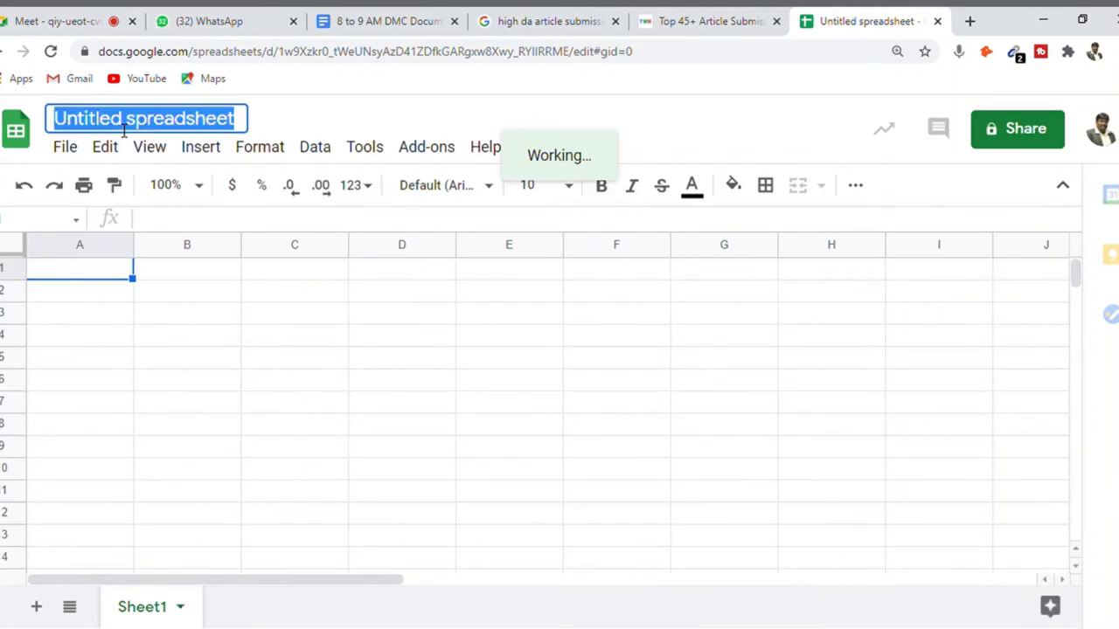
type("Link ")
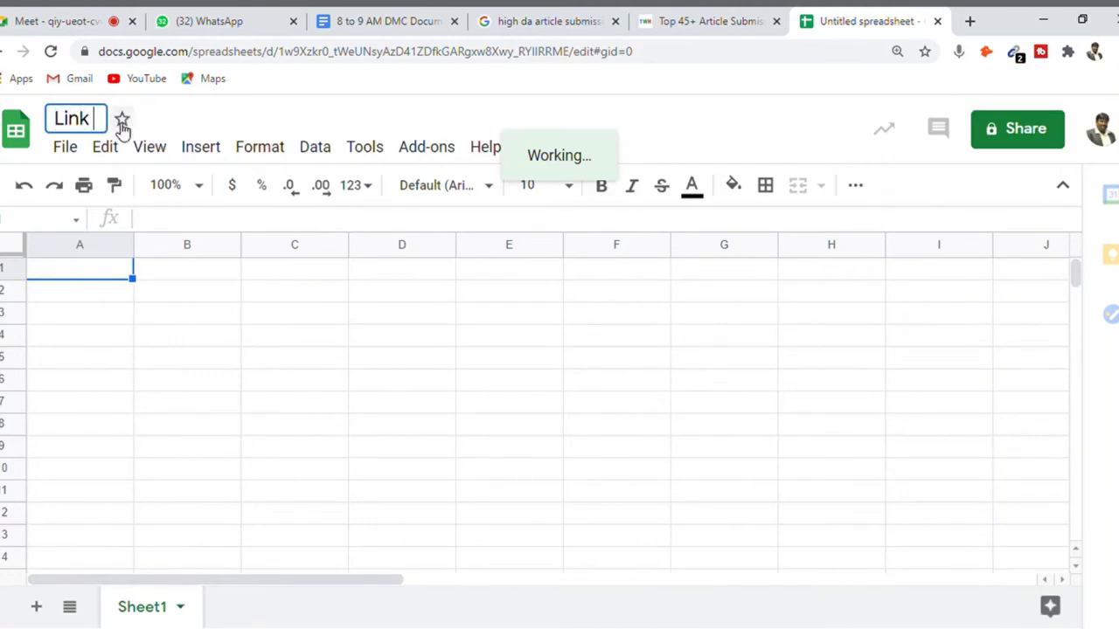
type("Building Webs")
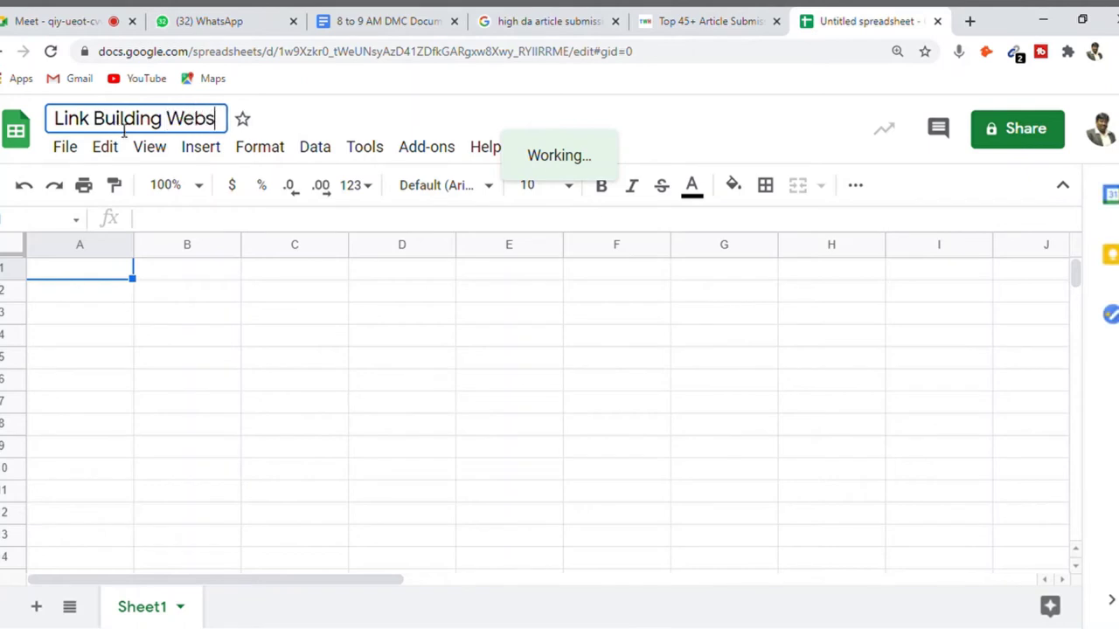
type("ites Datab")
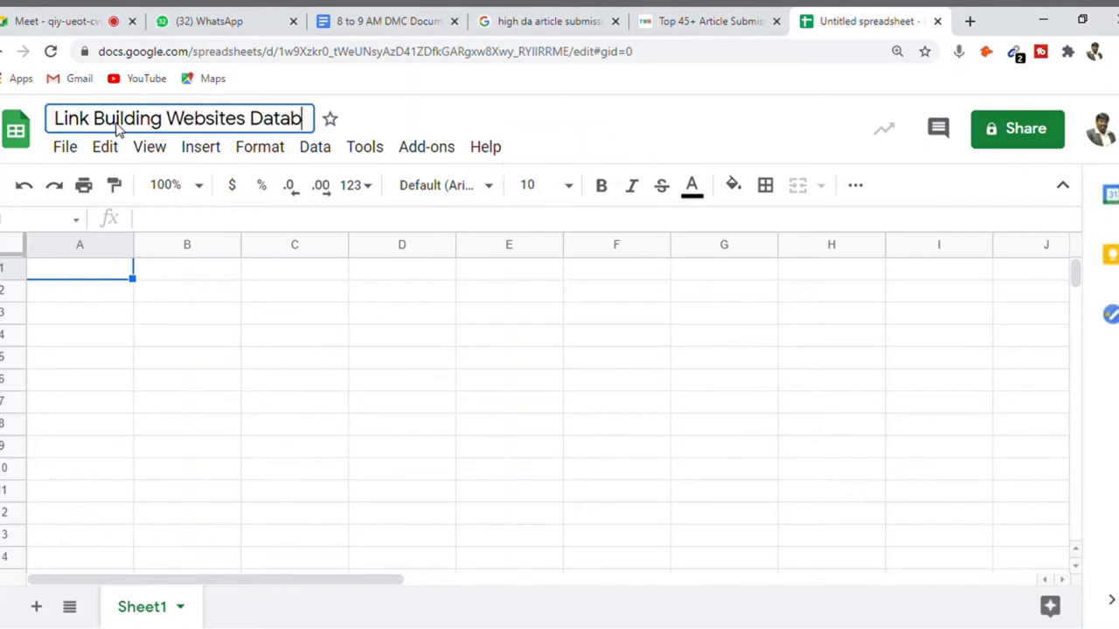
type("ase")
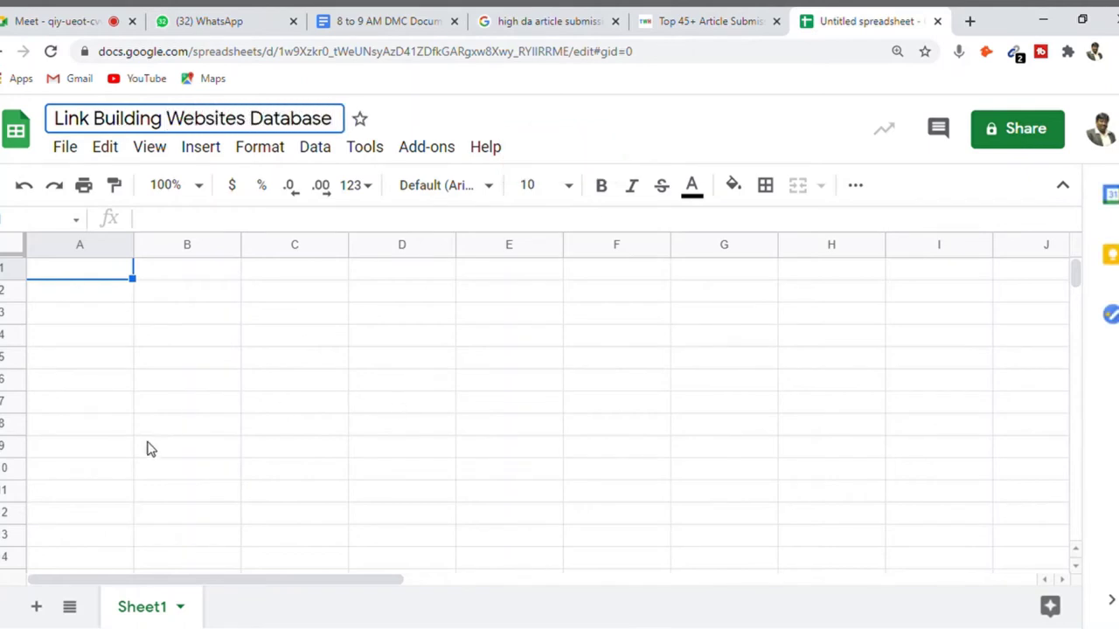
left_click(137, 475)
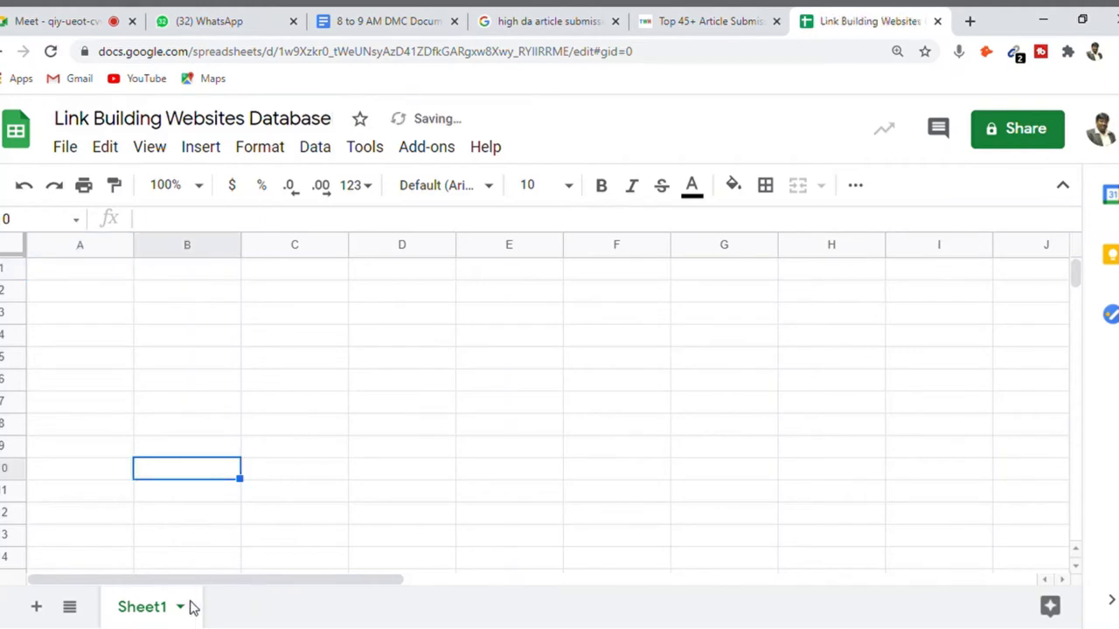
- Rename Sheet1 to 'Article Submission' and go back to the sites page
left_click(146, 616)
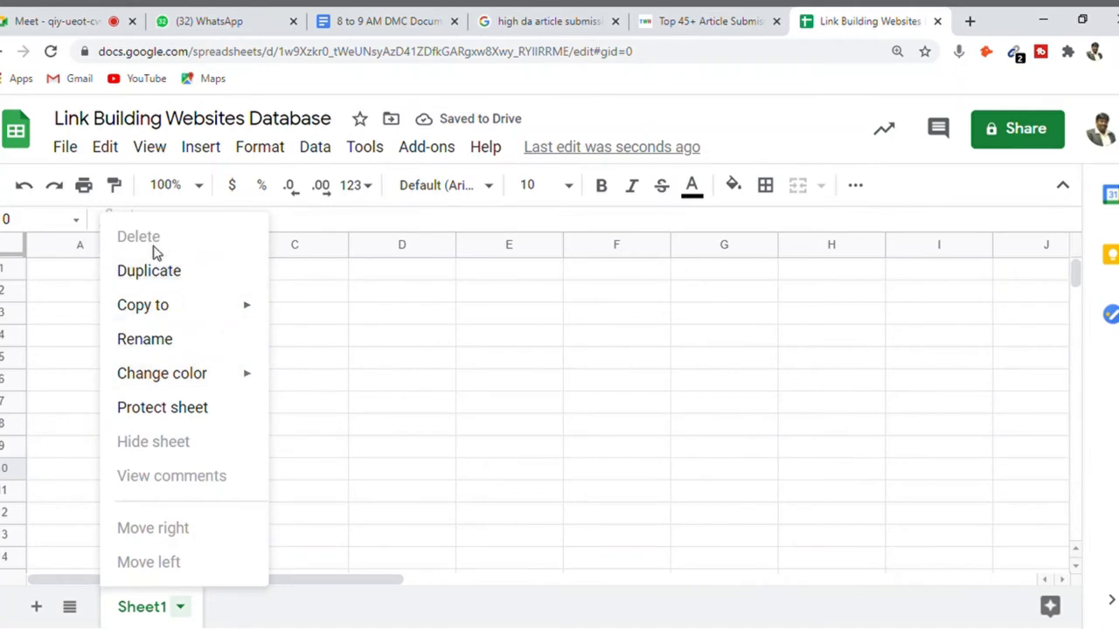
left_click(163, 343)
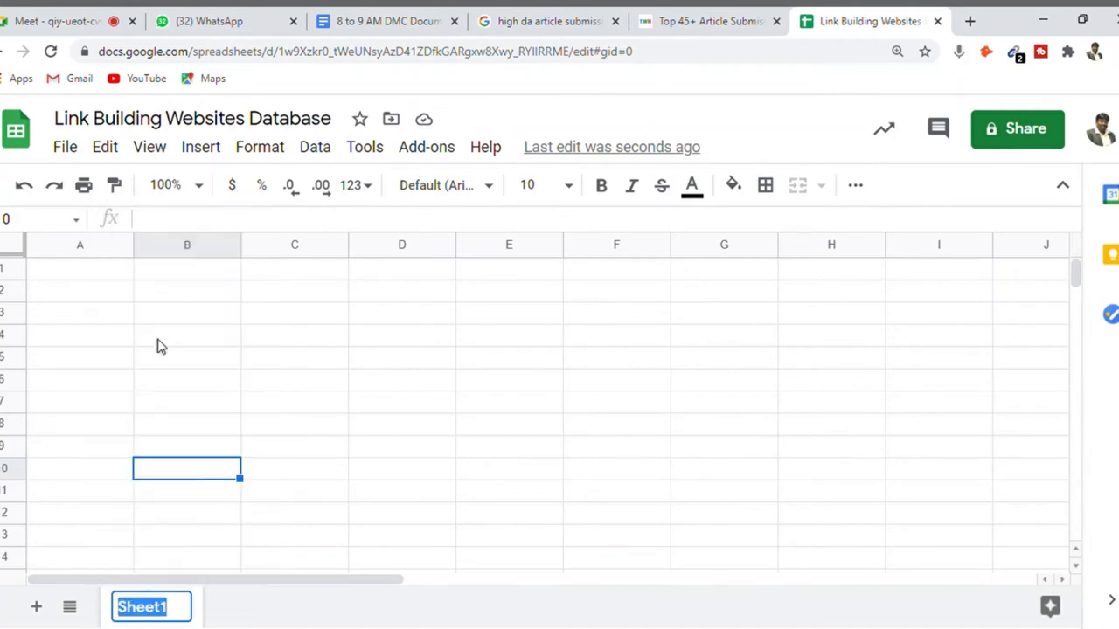
type("Article ")
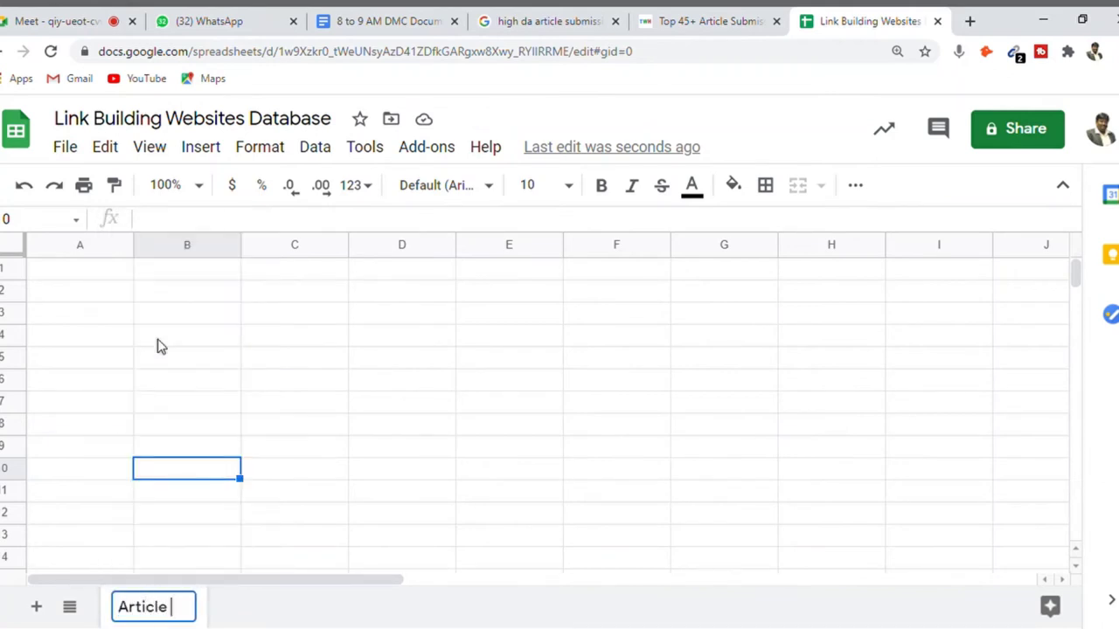
type("Submissio")
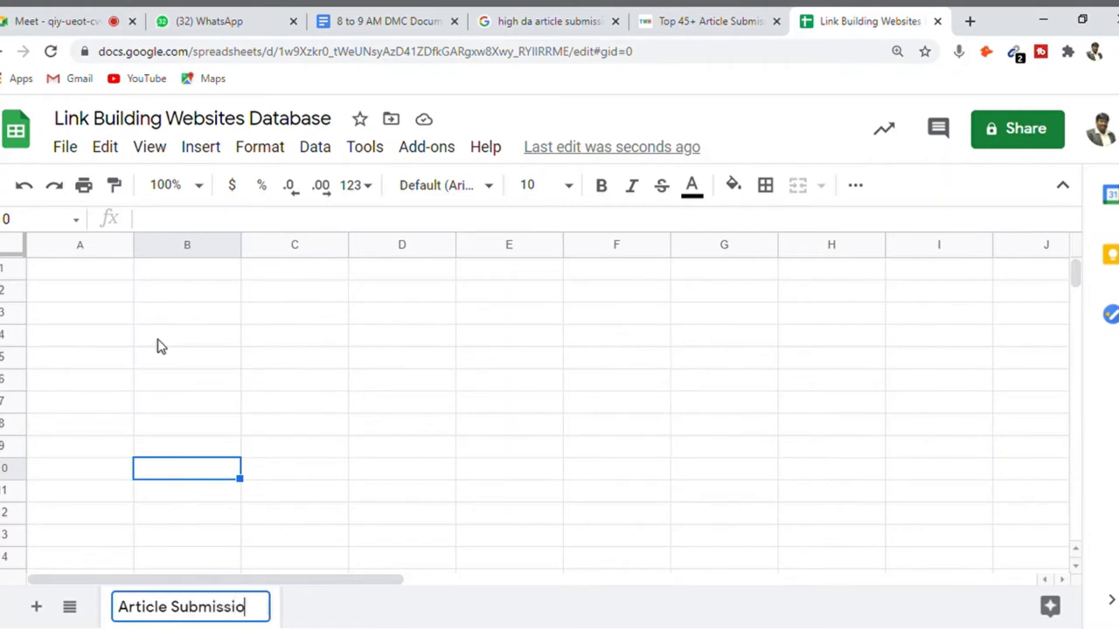
type("n")
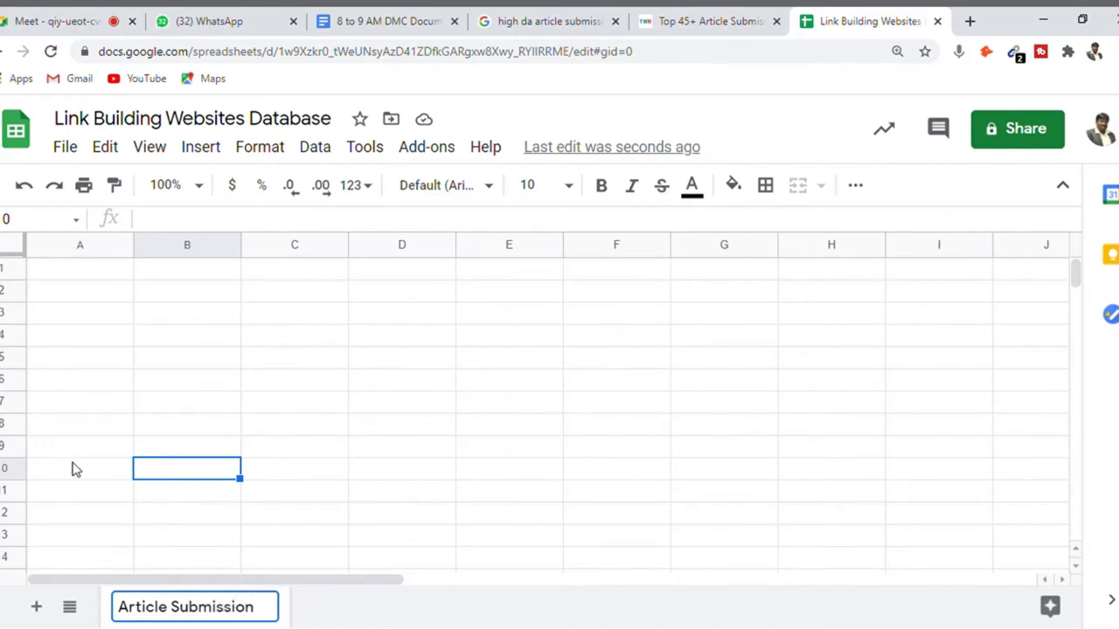
left_click(74, 469)
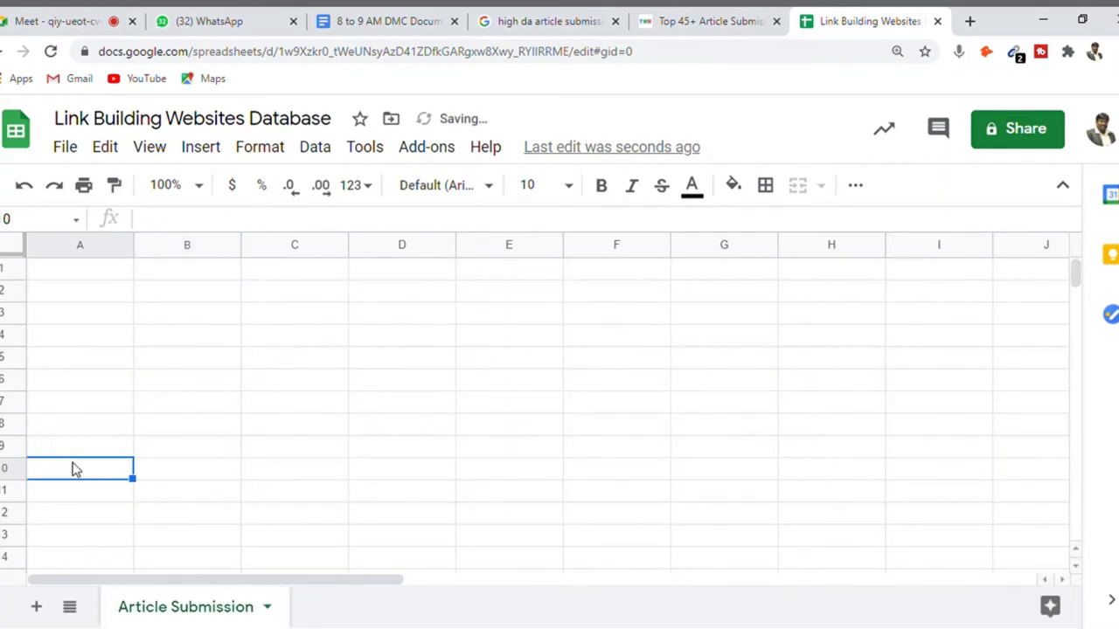
left_click(694, 23)
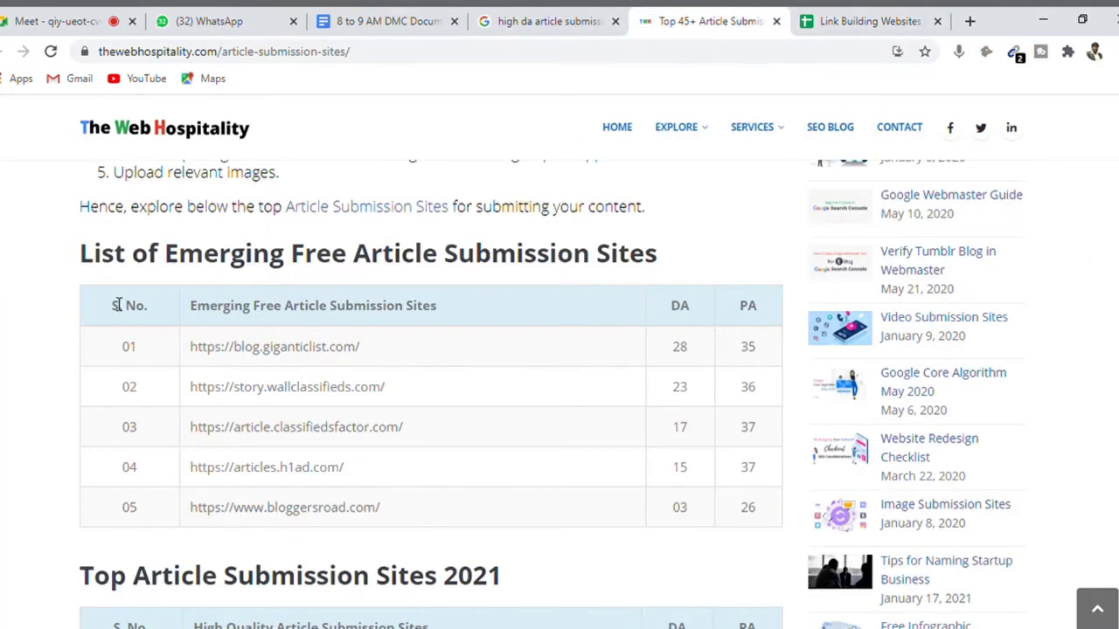
- Paste the five emerging sites table with DA and PA into A1
left_click_drag(106, 305, 768, 515)
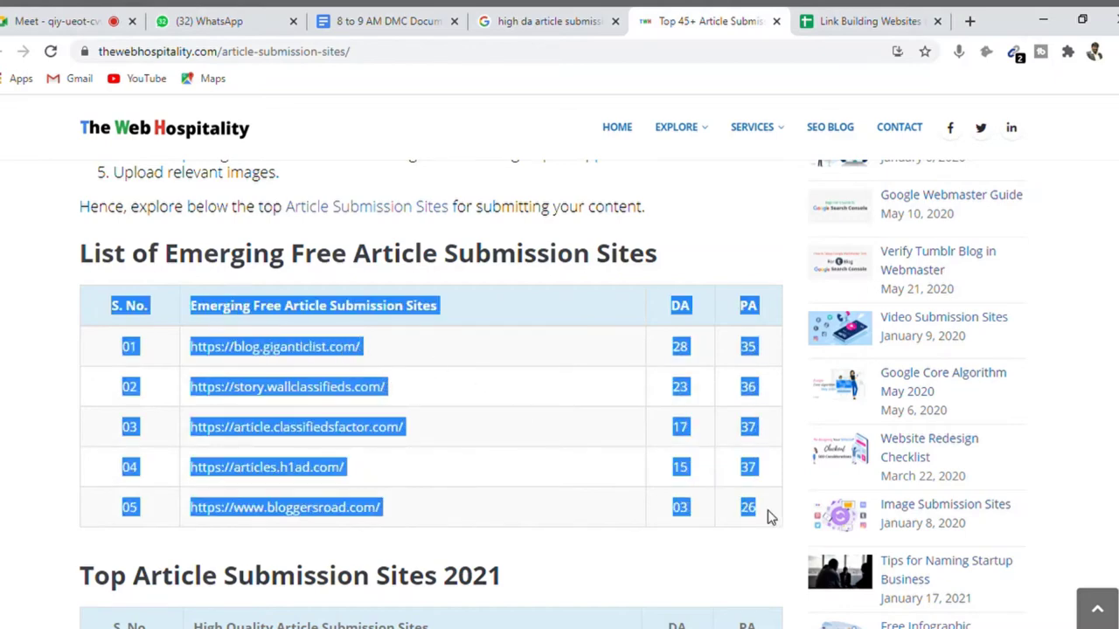
left_click(868, 20)
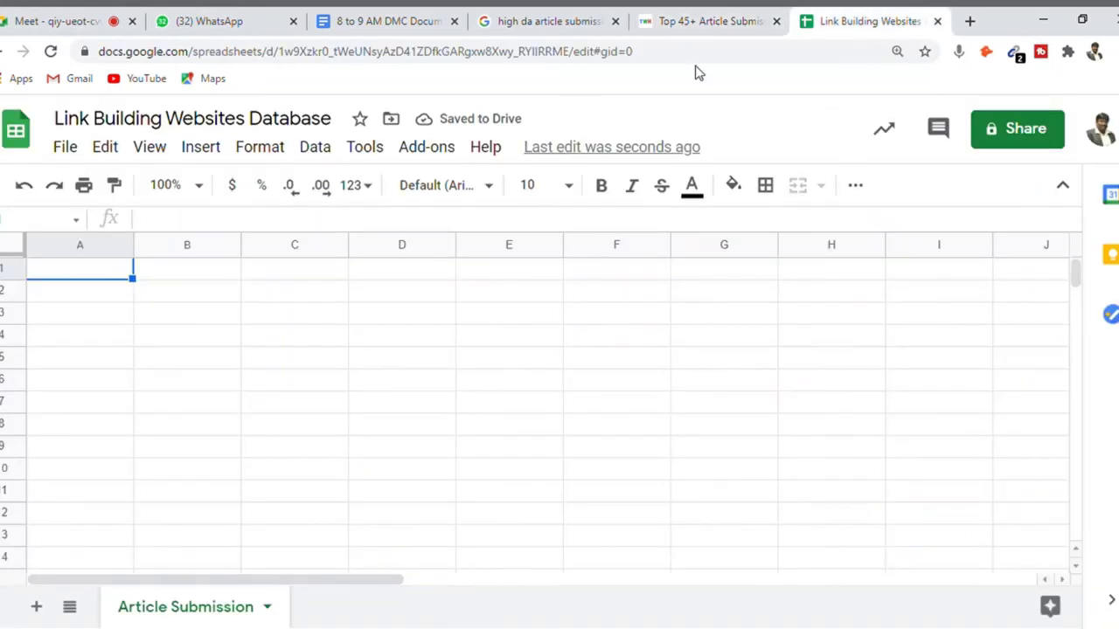
key("ctrl+v")
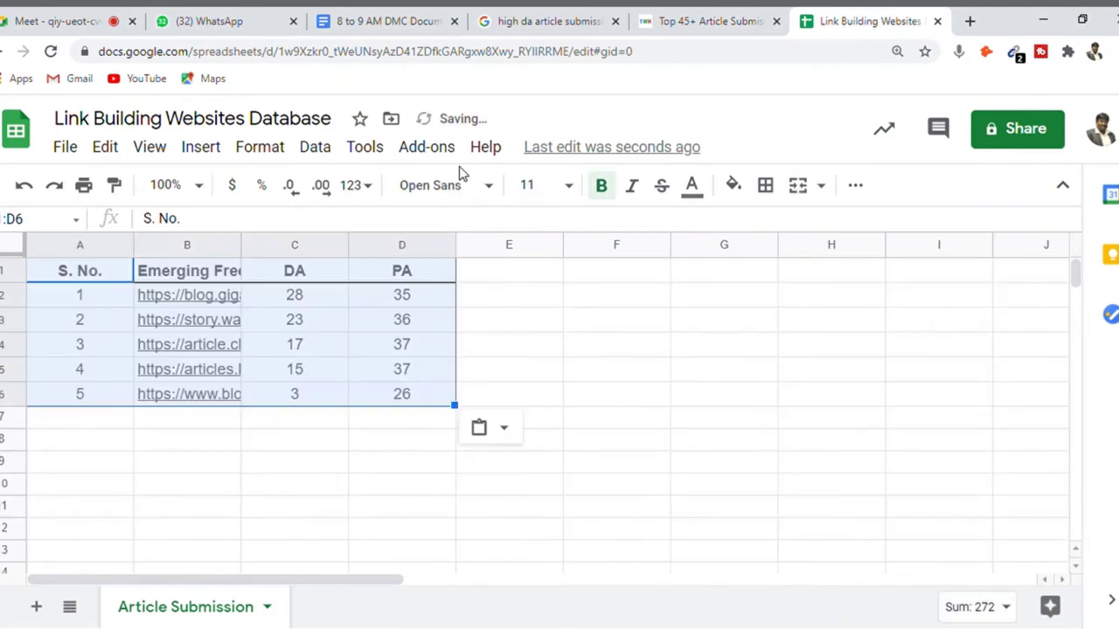
- Copy the ten Top Article Submission Sites 2021 rows and paste them at A7
left_click(669, 31)
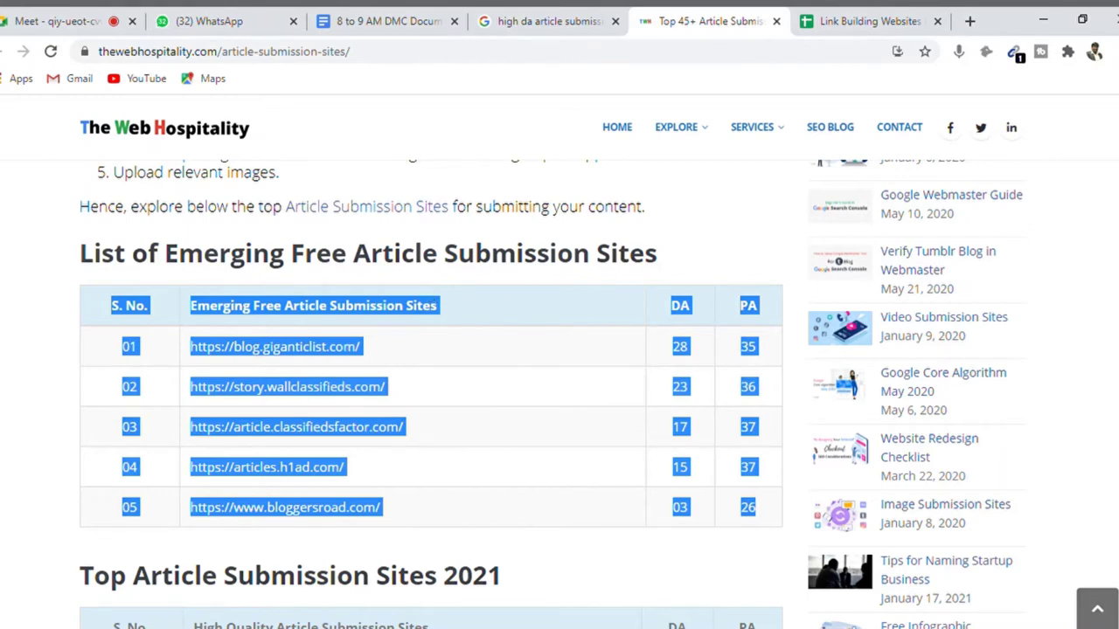
scroll(431, 393, "down", 3)
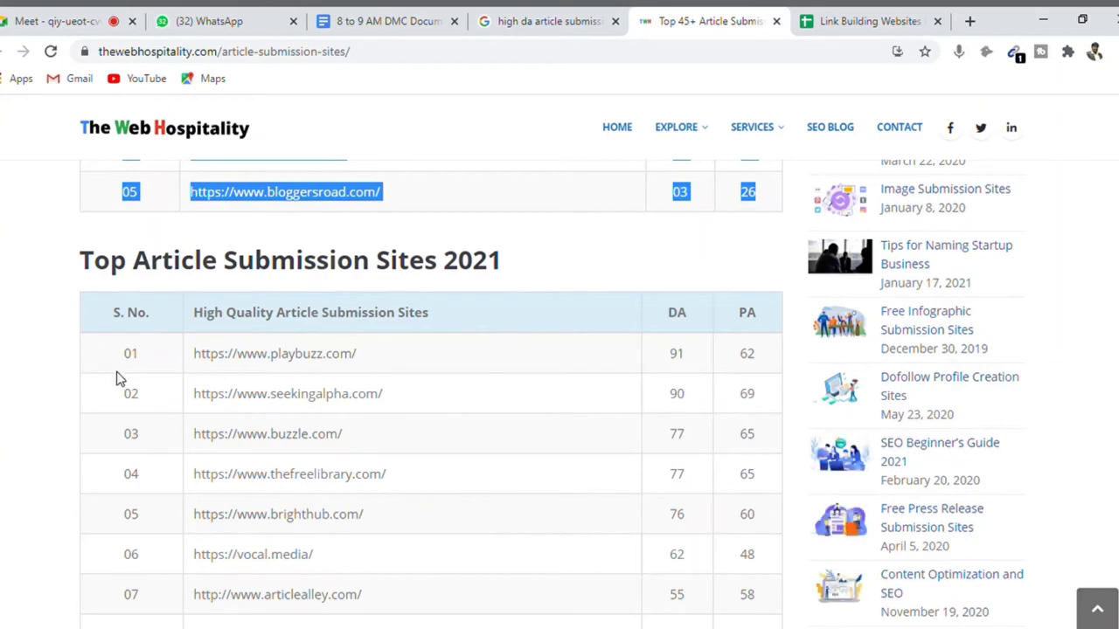
left_click_drag(95, 346, 768, 429)
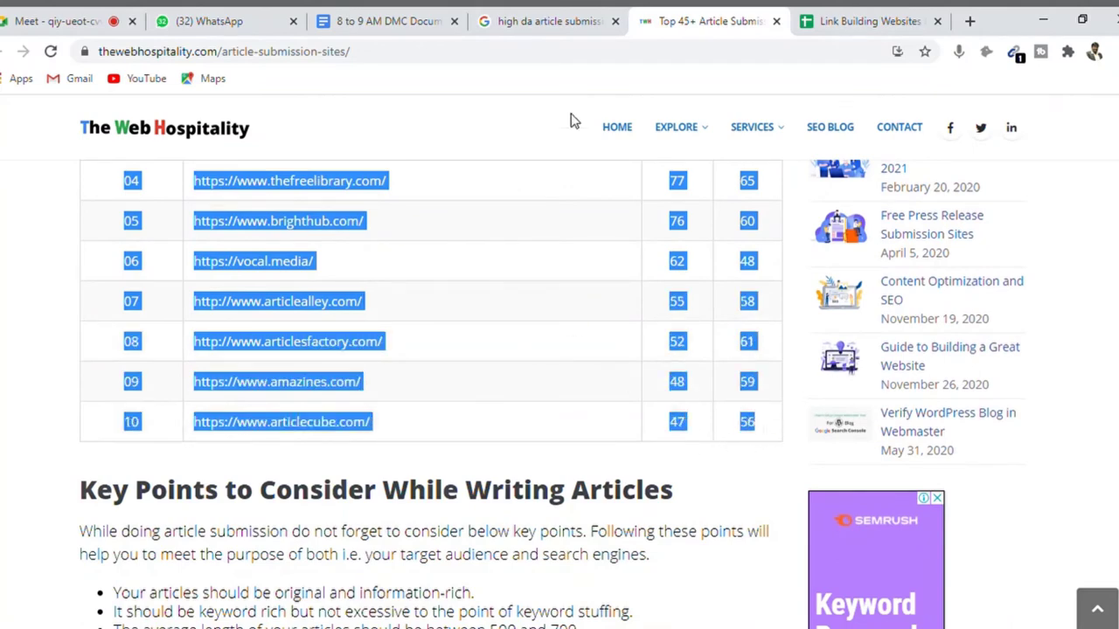
left_click(846, 19)
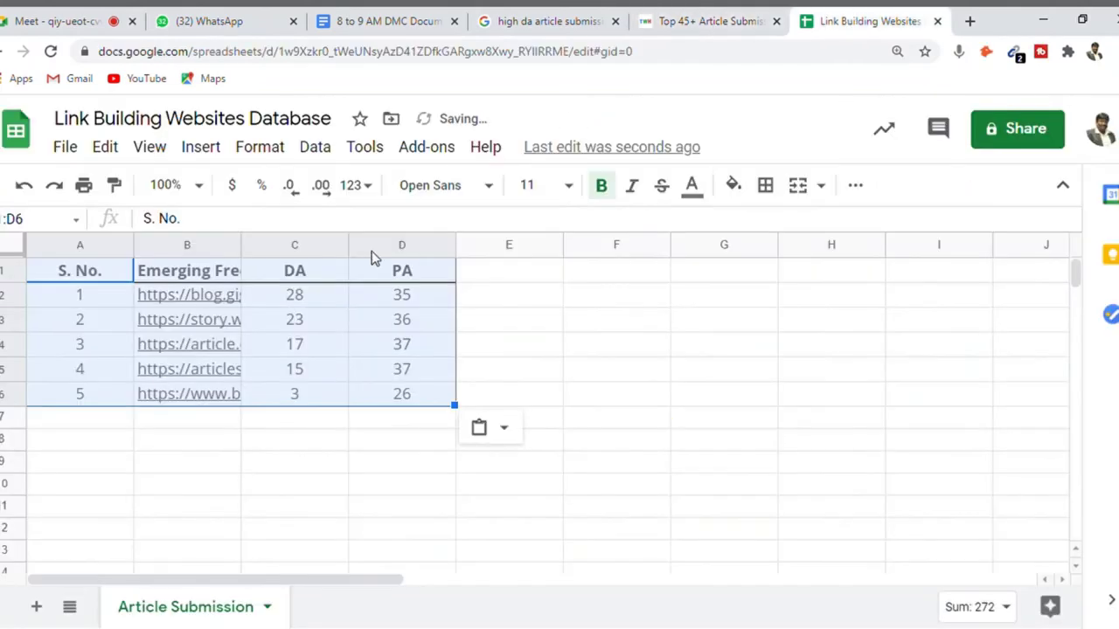
left_click(98, 422)
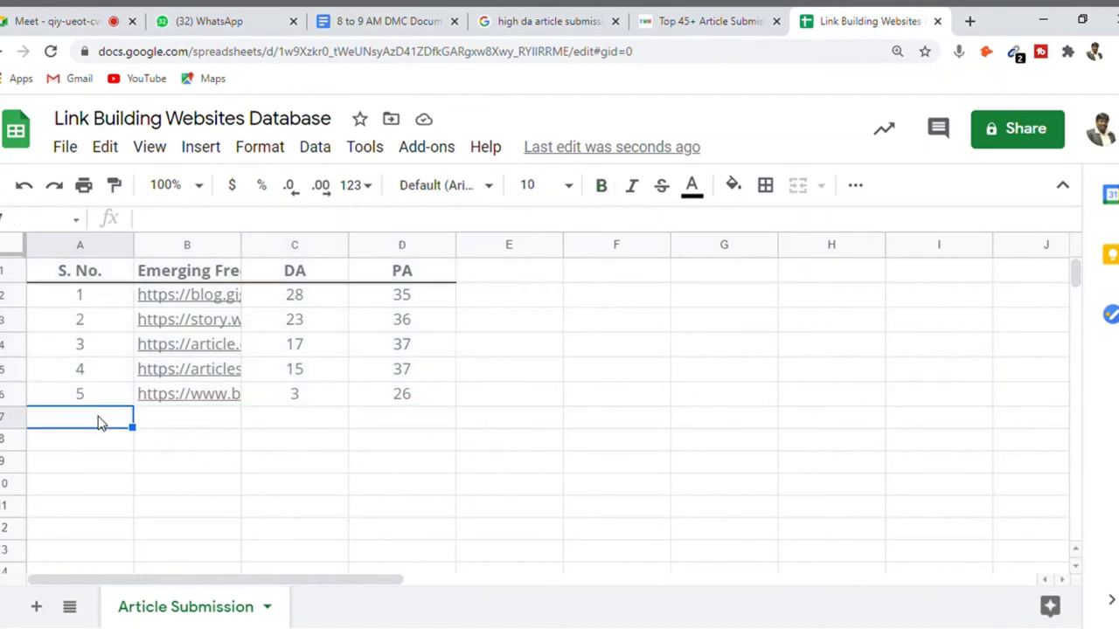
key("ctrl+v")
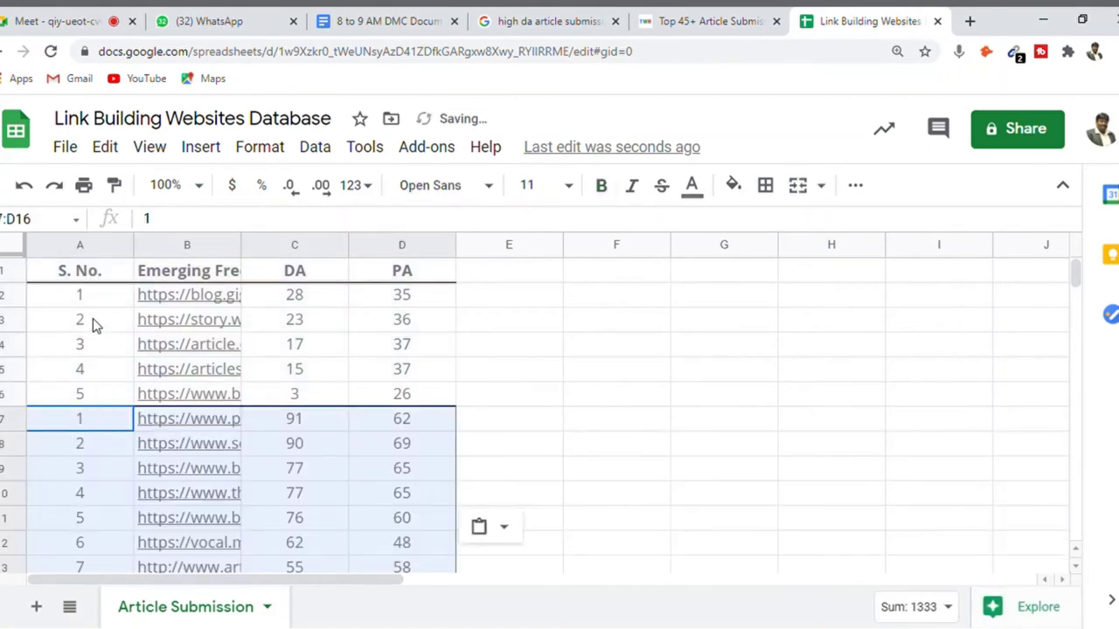
left_click(79, 296)
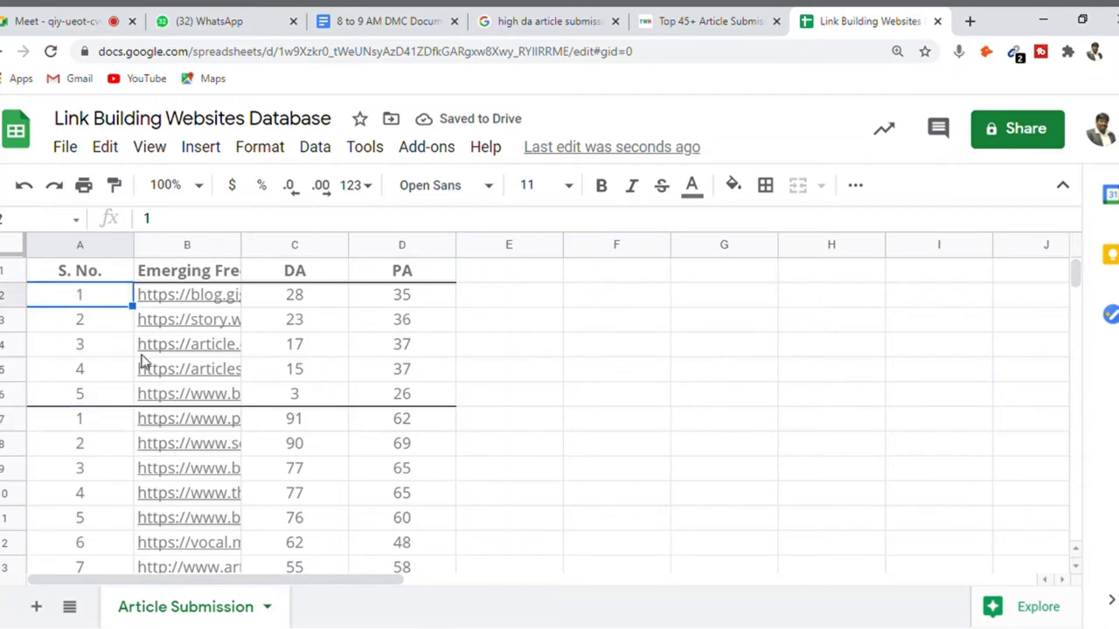
- Enter serial numbers 2, 3, 4 and 5 in A3:A6
left_click_drag(132, 306, 131, 253)
left_click(109, 308)
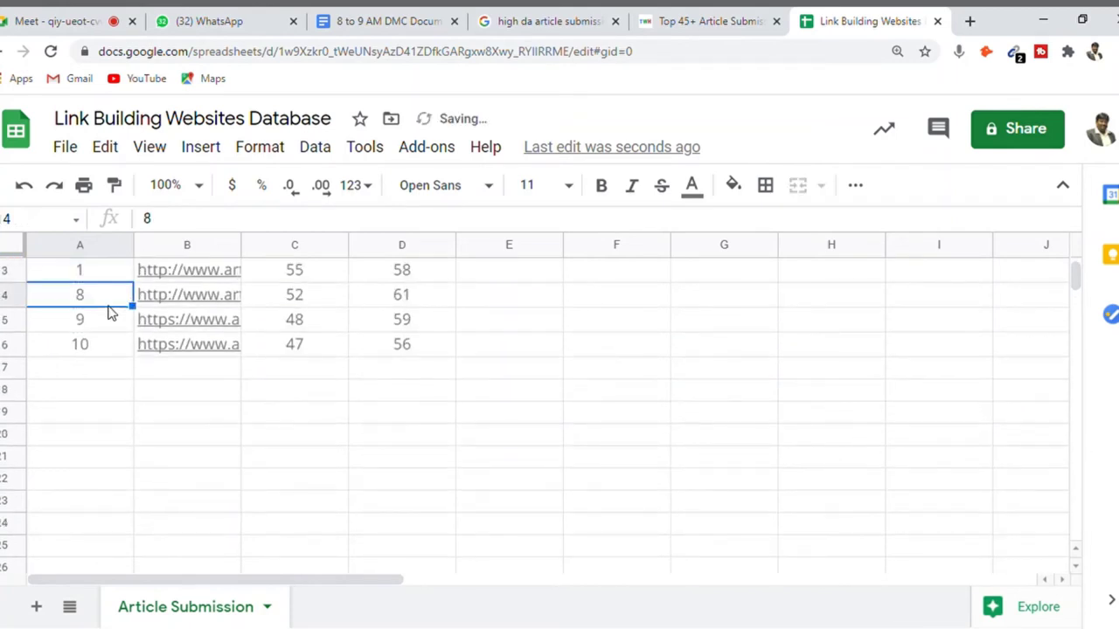
key("ctrl+Home")
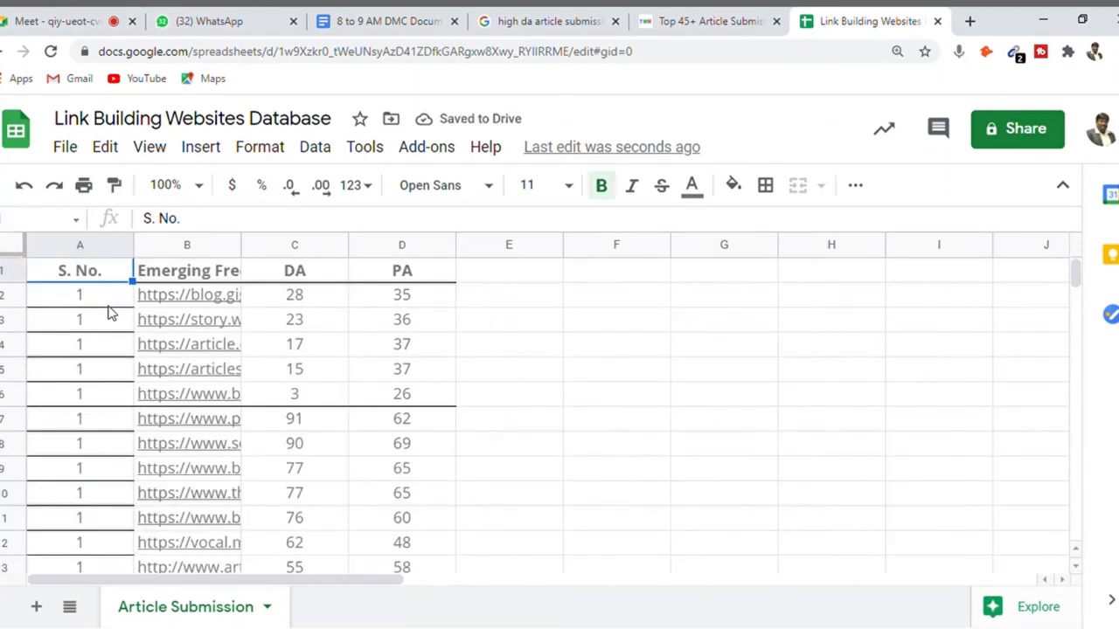
key("Down")
key("Down")
key("Up")
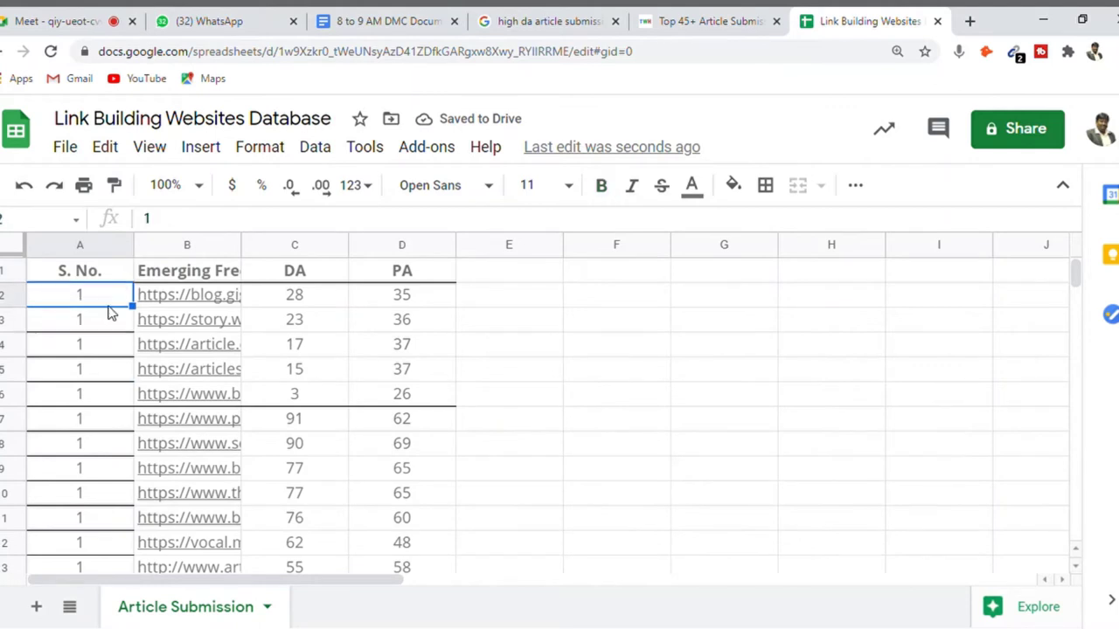
key("Return")
key("Return")
type("2")
key("Return")
type("3")
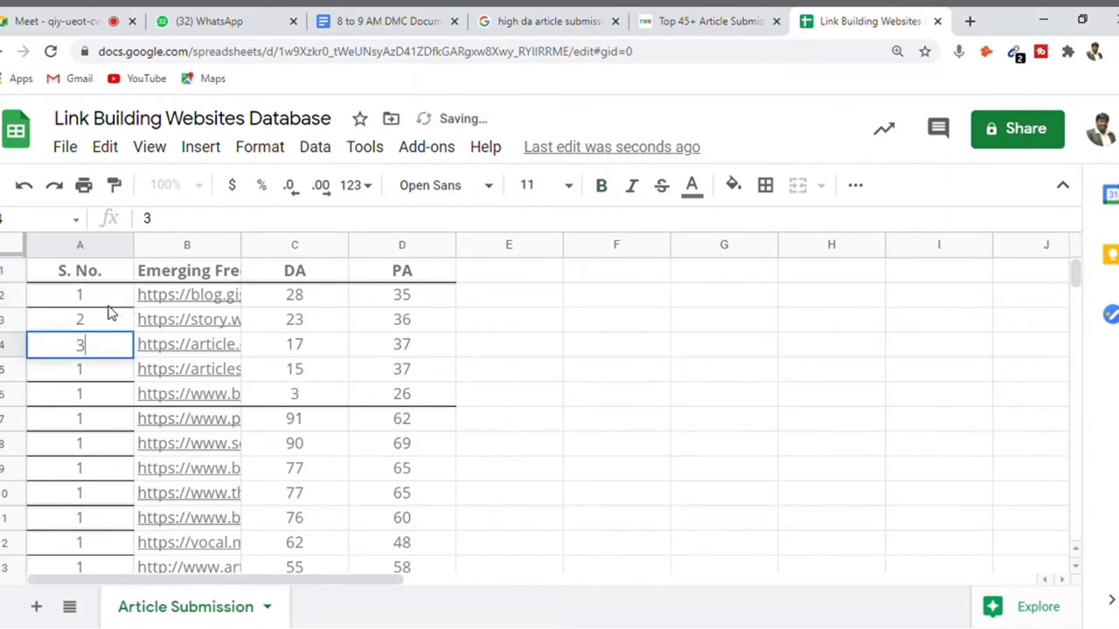
key("Return")
type("4")
key("Return")
type("5")
key("Return")
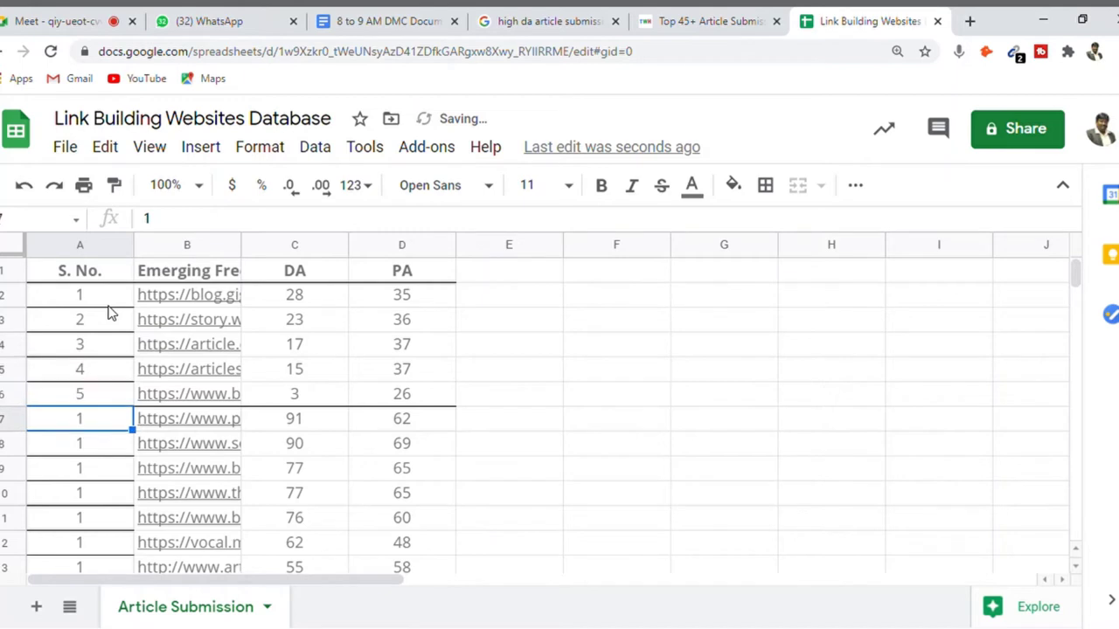
- Extend the 1–5 series down to row 16 so sites number 1 to 15
left_click(98, 300)
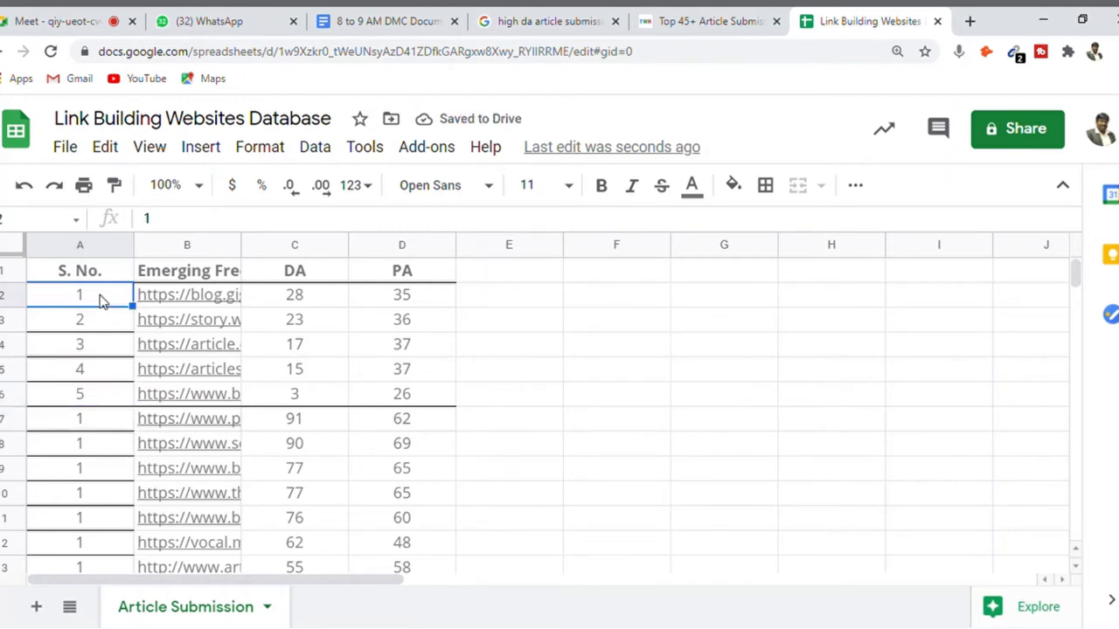
key("shift+Down")
key("shift+Down")
key("shift+Down")
key("shift+Down")
key("shift+Down")
key("shift+Up")
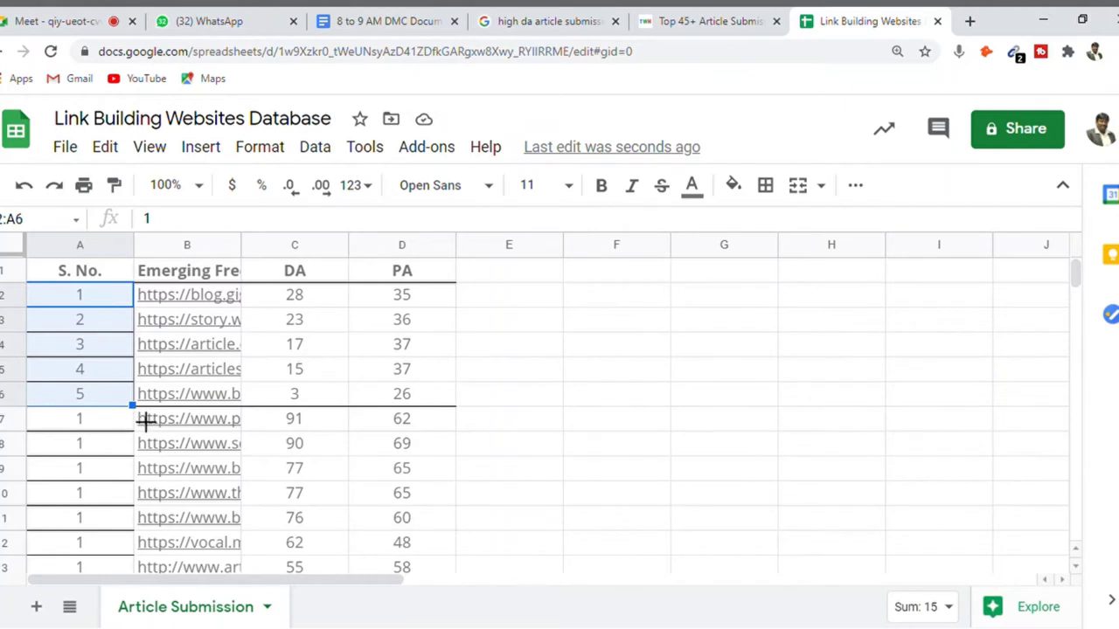
left_click_drag(144, 418, 135, 529)
left_click_drag(146, 587, 143, 500)
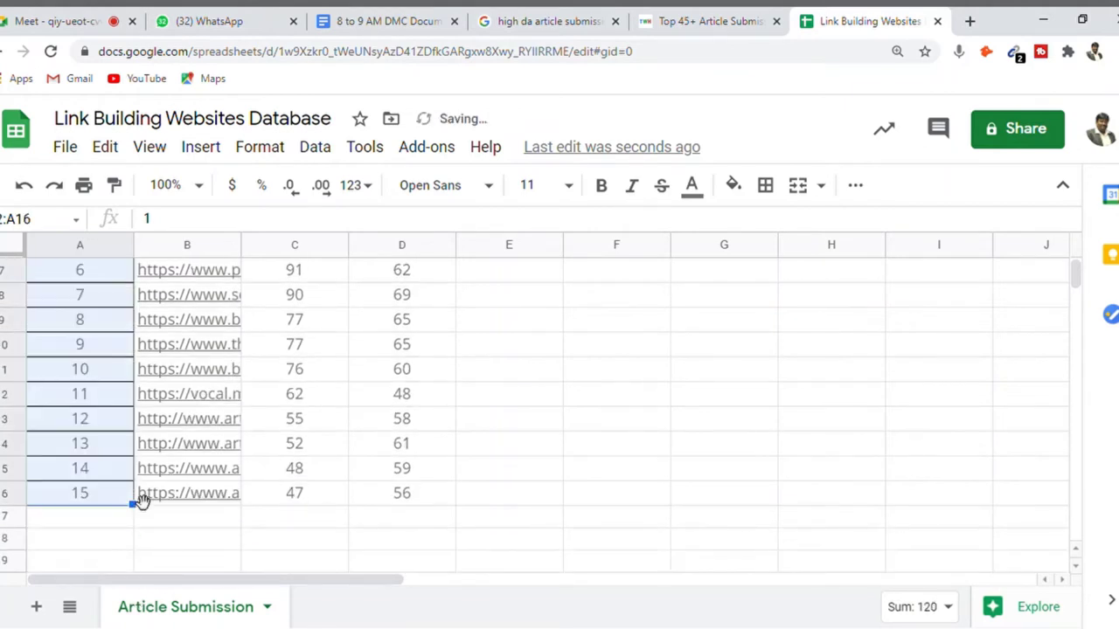
left_click(101, 354)
key("ctrl+Home")
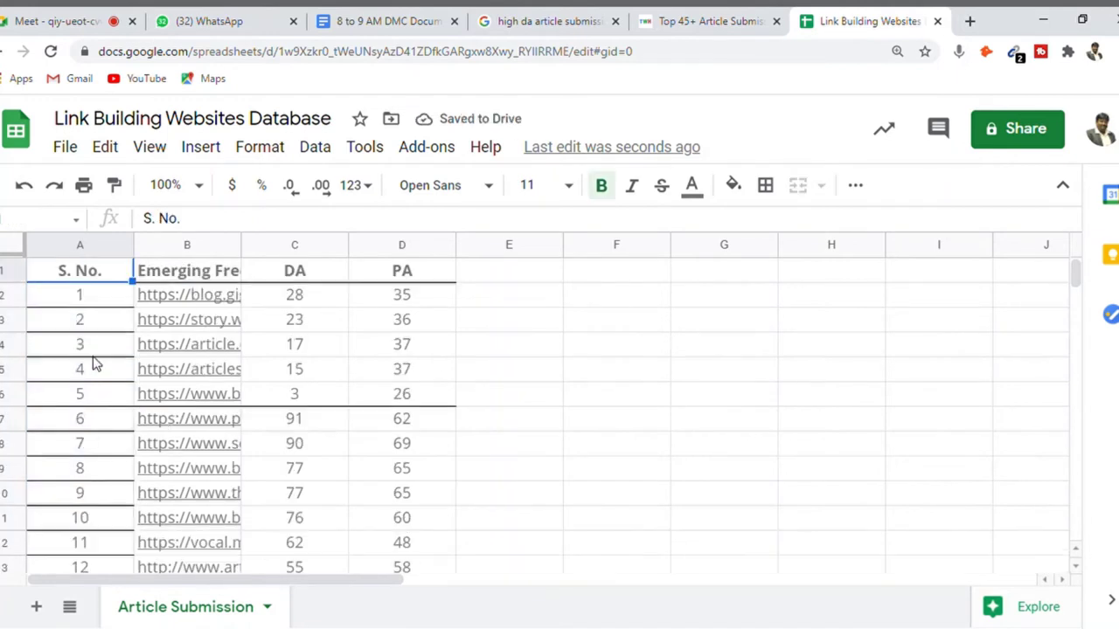
key("Right")
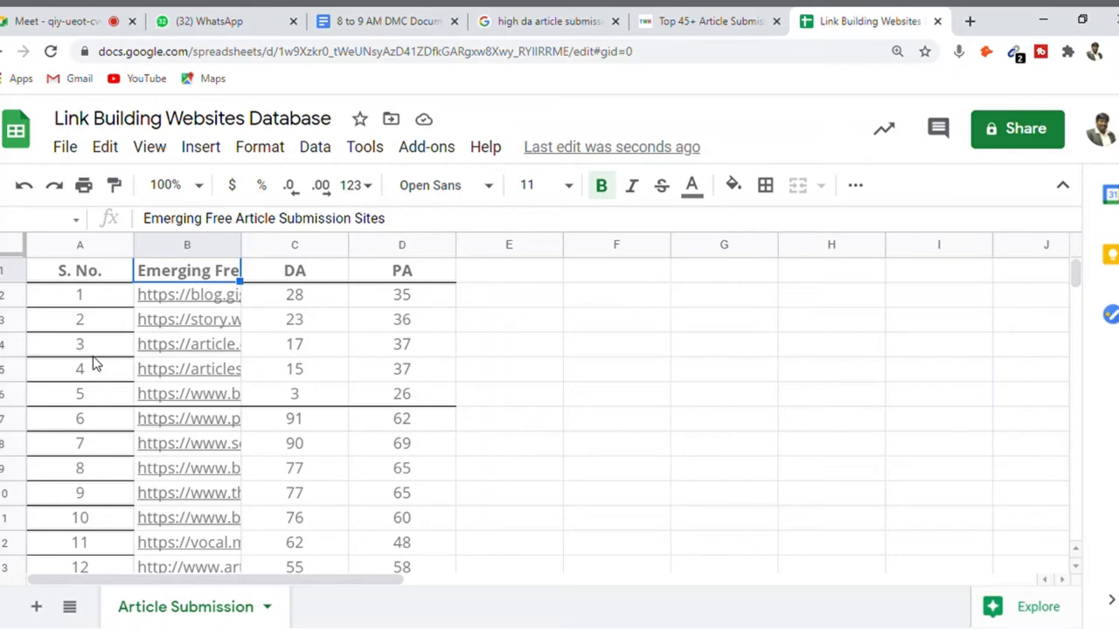
- Replace the B1 header with 'URL', giving headings S. No., URL, DA and PA
type("URL")
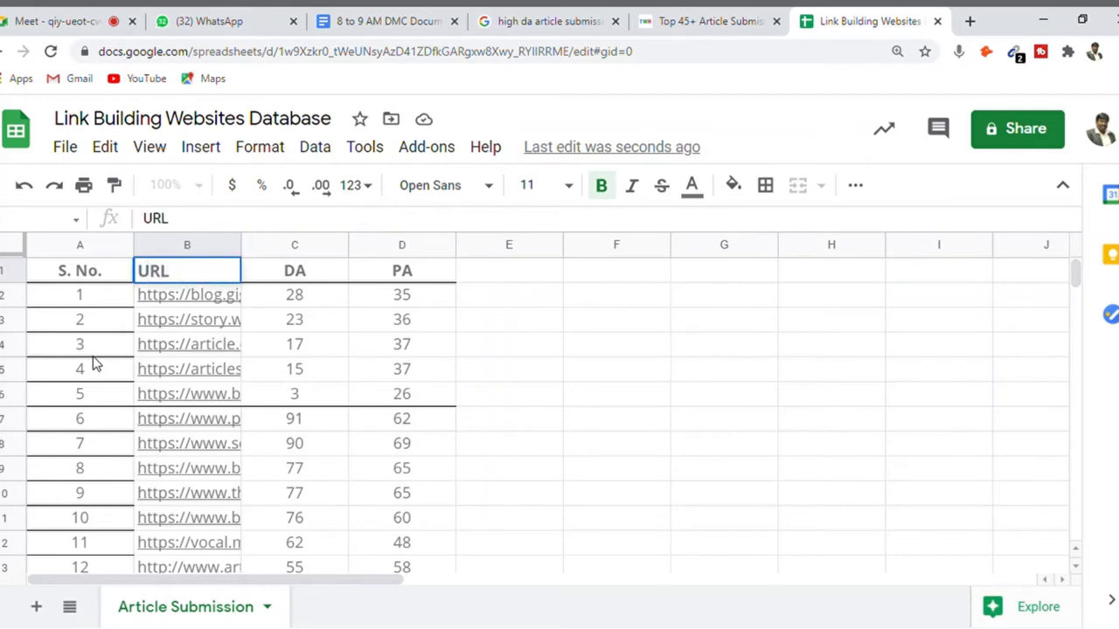
key("Return")
key("Up")
key("Right")
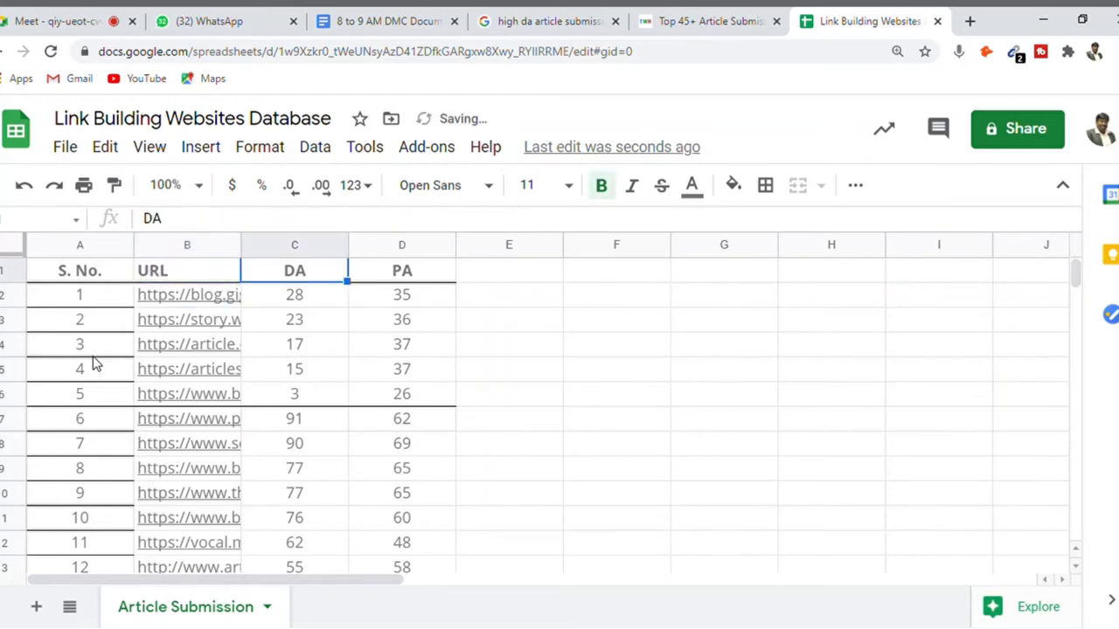
key("Right")
key("Left")
key("Left")
key("Down")
key("Left")
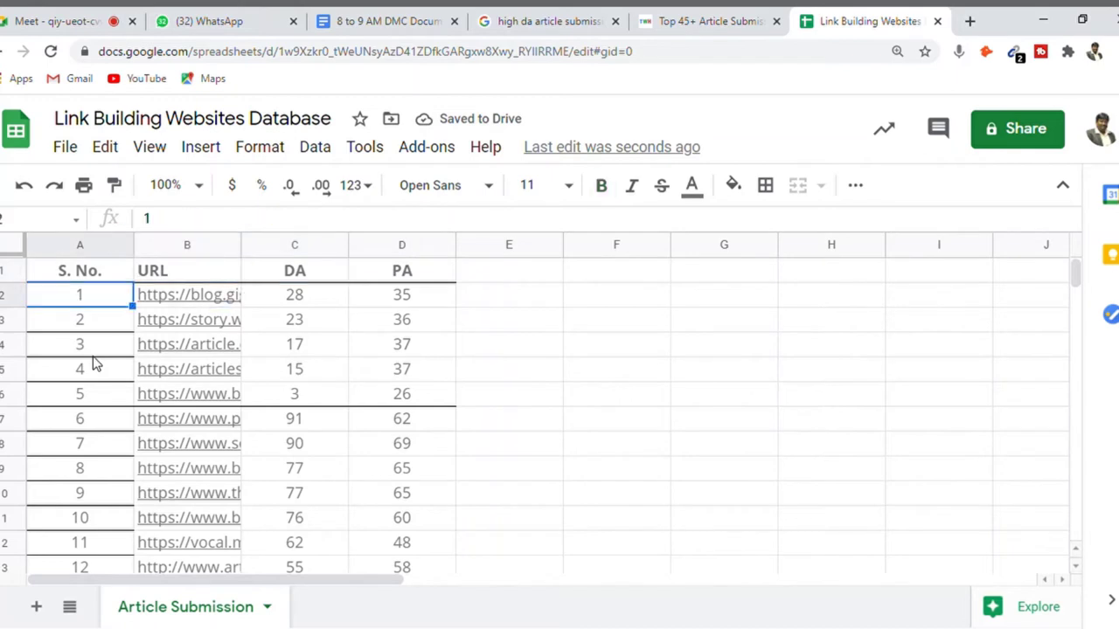
key("Down")
key("Down")
key("Down")
key("Down")
key("Down")
key("Down")
key("Down")
key("Down")
key("Down")
key("Down")
key("Down")
key("Down")
key("Down")
key("Down")
key("Down")
key("Down")
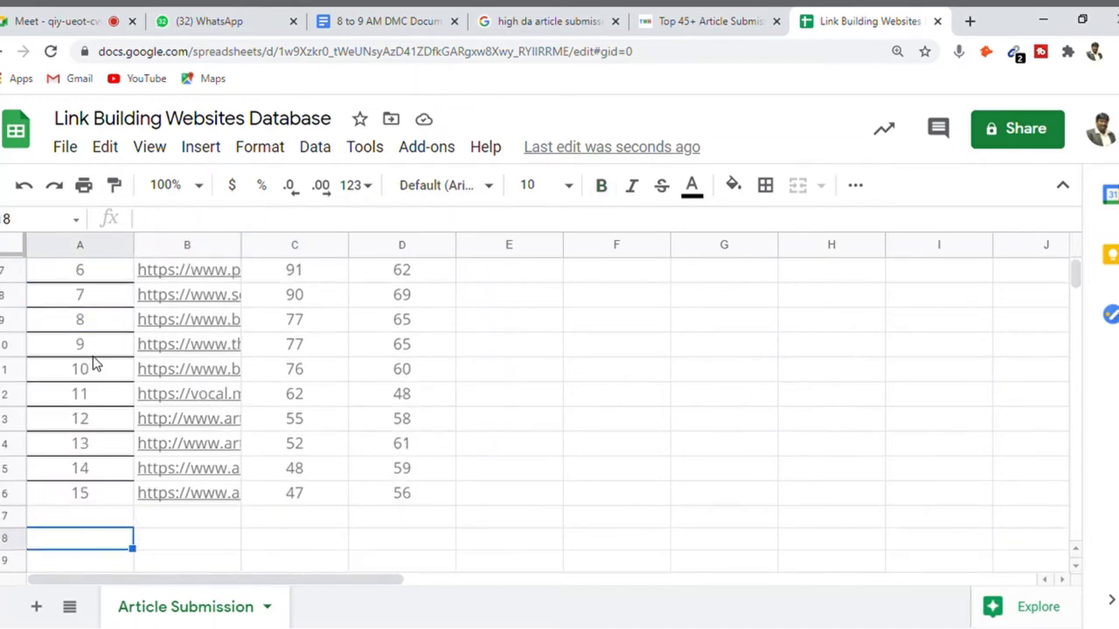
key("Up")
key("Up")
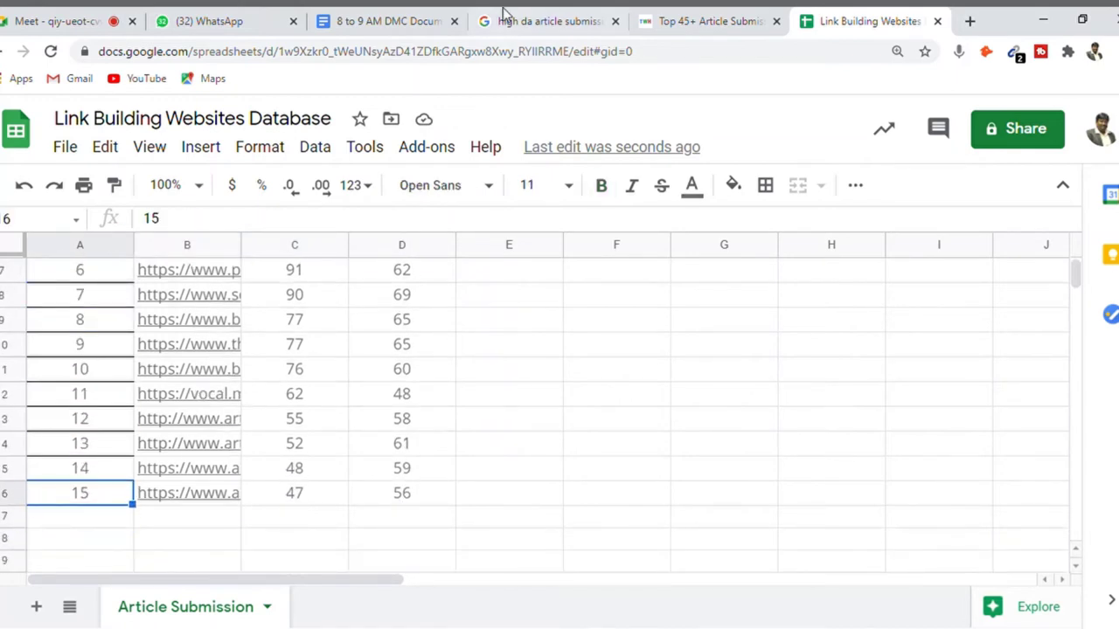
- Select the Instant Approval Article Submission Sites List rows 01–25 on the web page
left_click(698, 21)
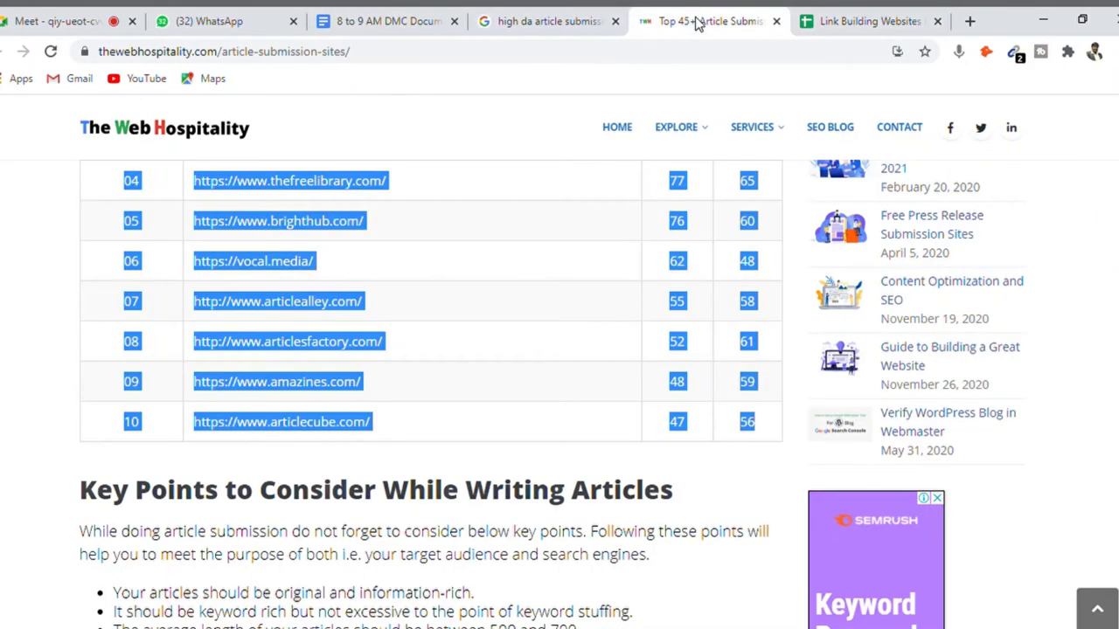
scroll(428, 394, "down", 10)
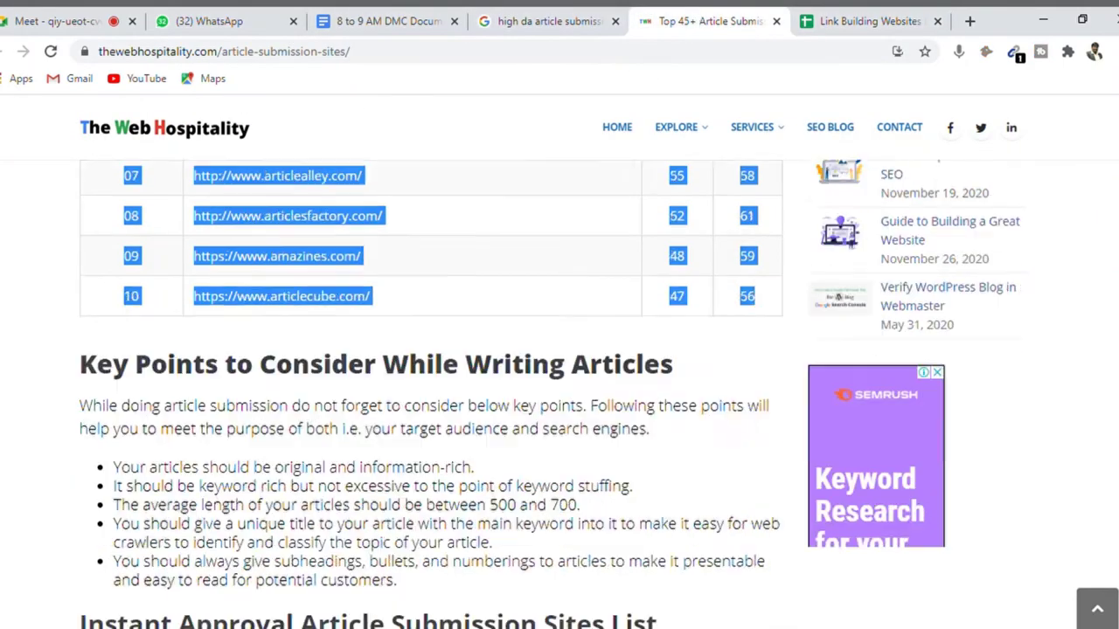
scroll(429, 393, "up", 7)
scroll(428, 393, "down", 3)
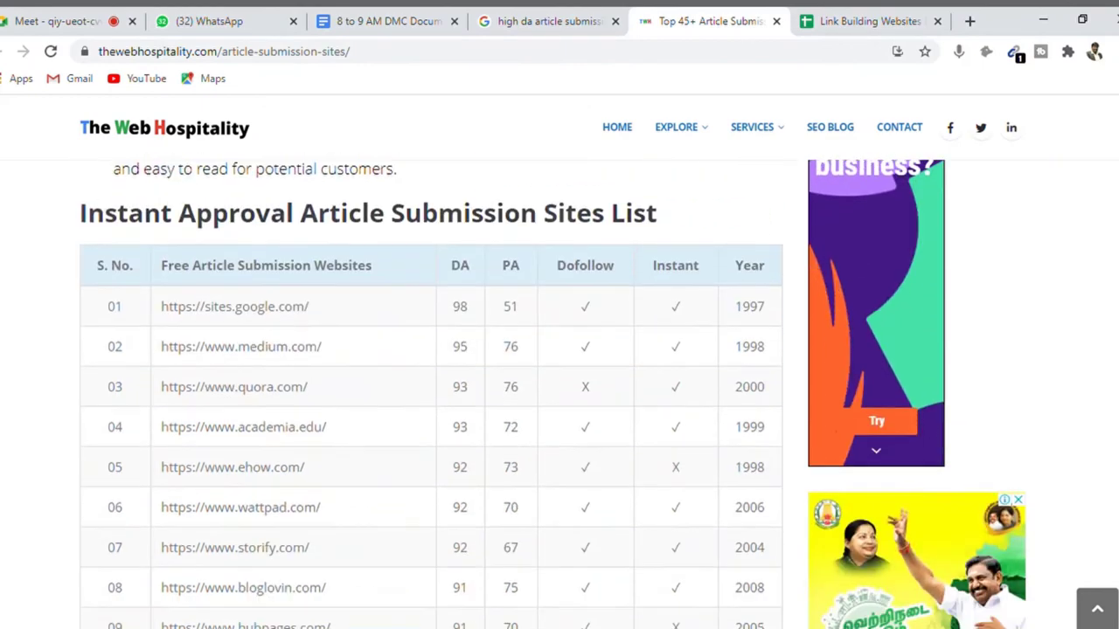
scroll(428, 393, "up", 1)
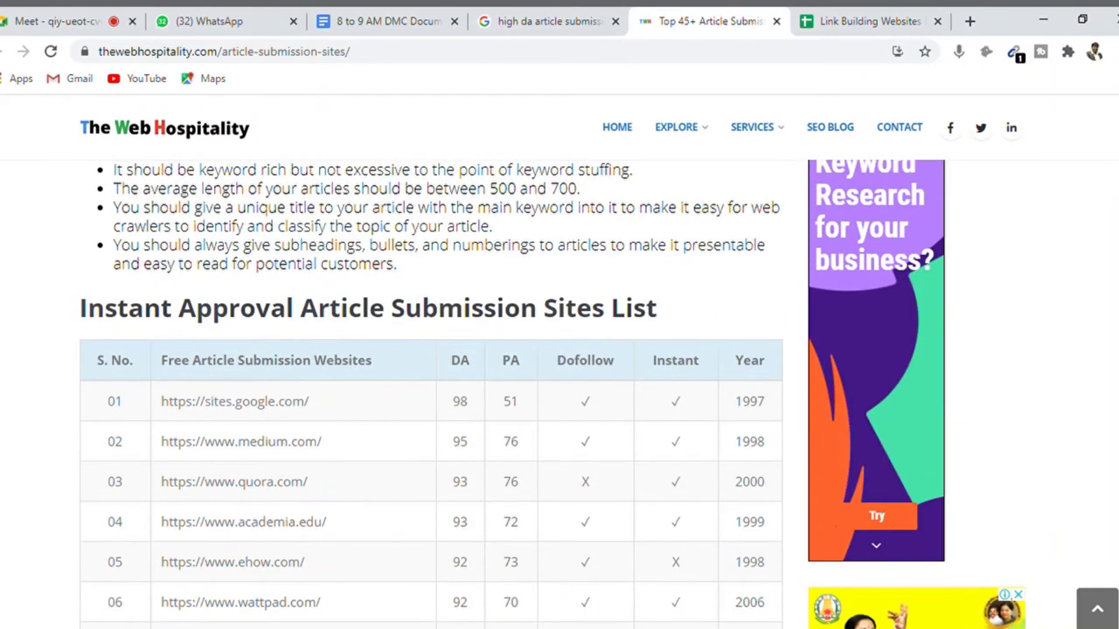
scroll(428, 393, "up", 10)
scroll(428, 393, "down", 1)
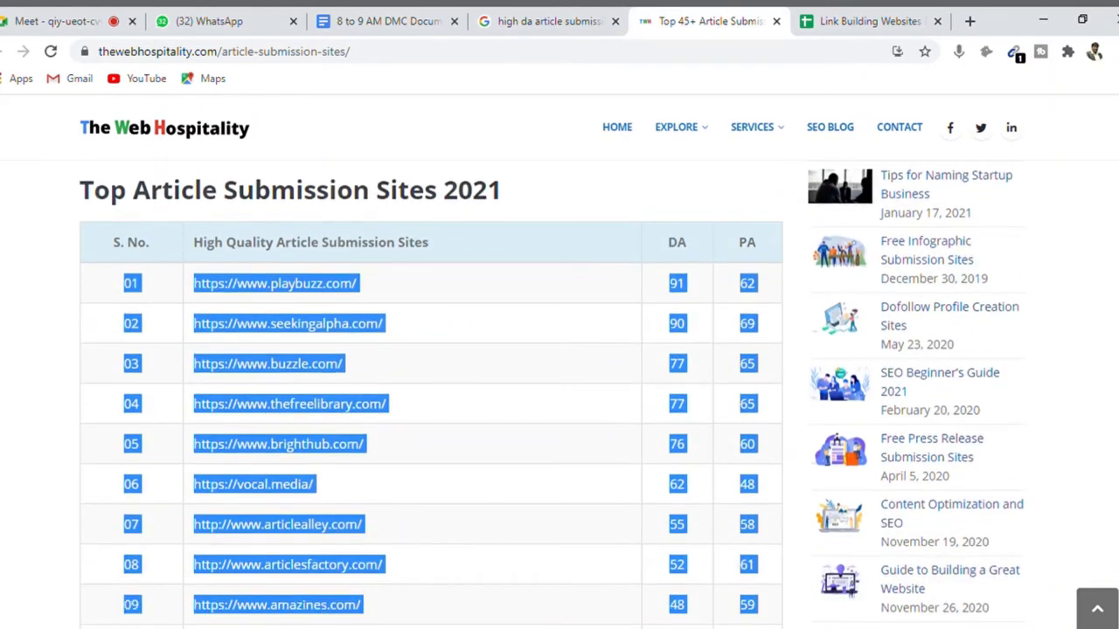
scroll(429, 394, "up", 1)
scroll(428, 393, "down", 7)
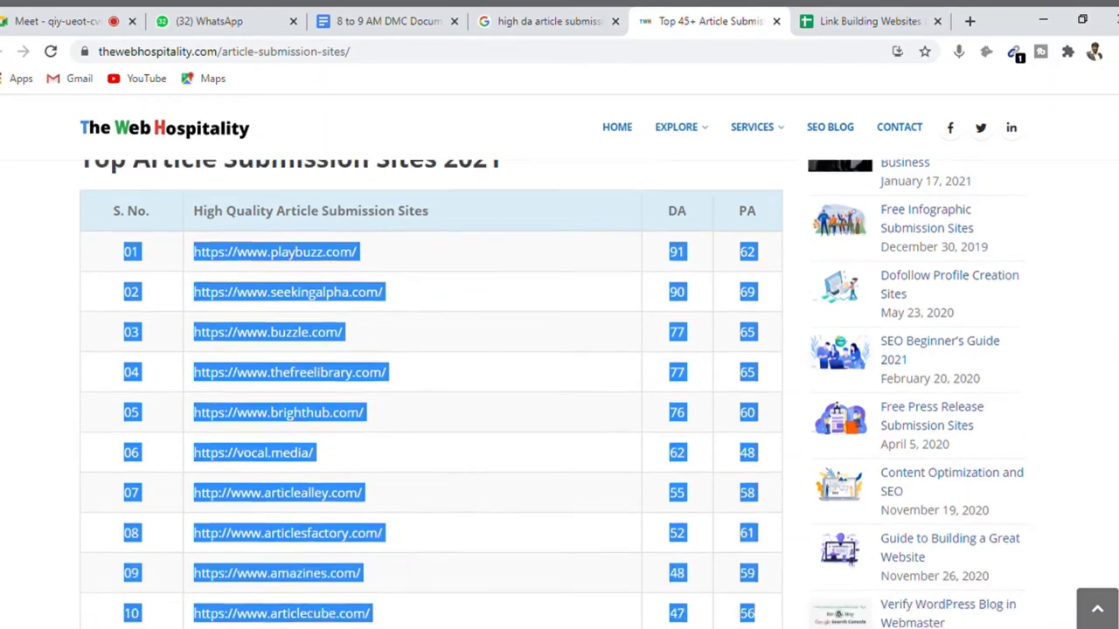
scroll(428, 394, "down", 4)
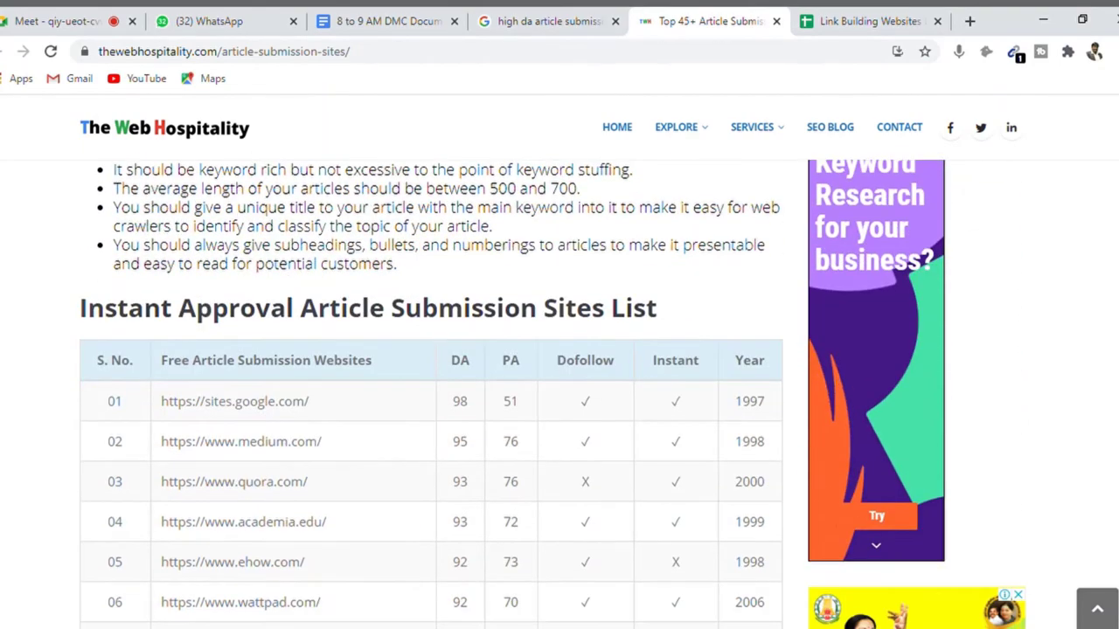
scroll(428, 394, "up", 2)
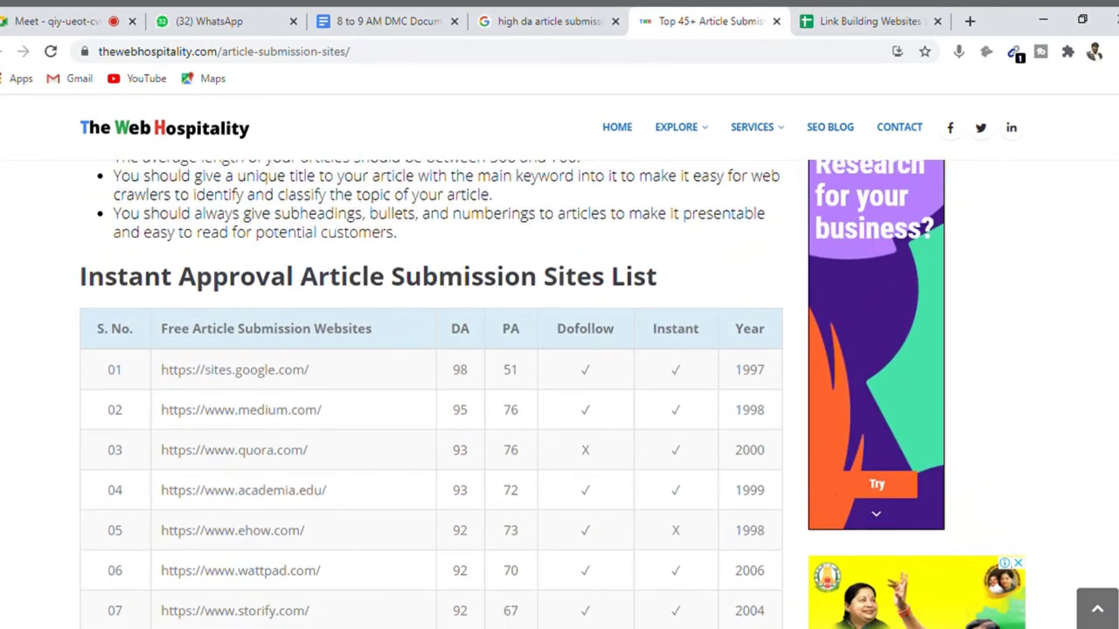
scroll(429, 394, "down", 1)
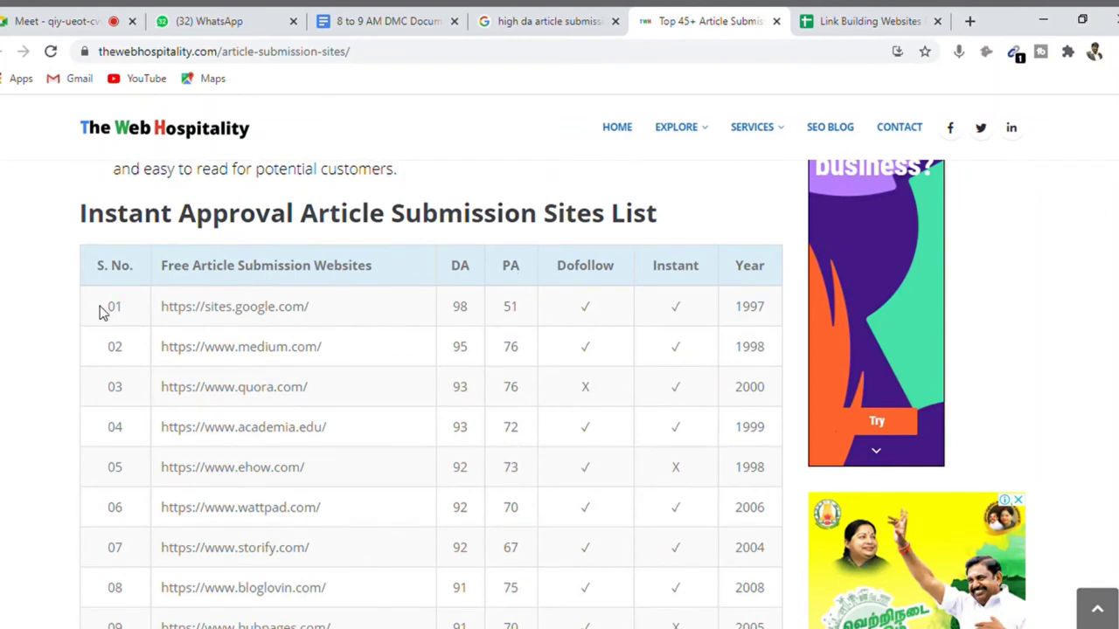
left_click_drag(101, 310, 766, 340)
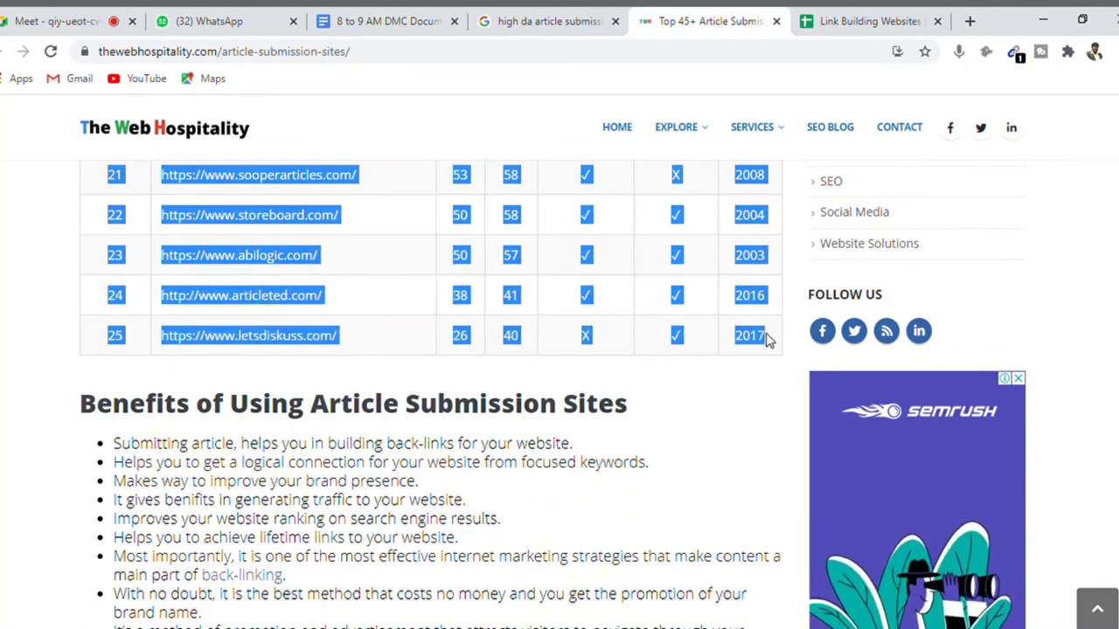
- Paste the 25 instant-approval sites into A17, below the first fifteen sites
left_click(854, 24)
key("Down")
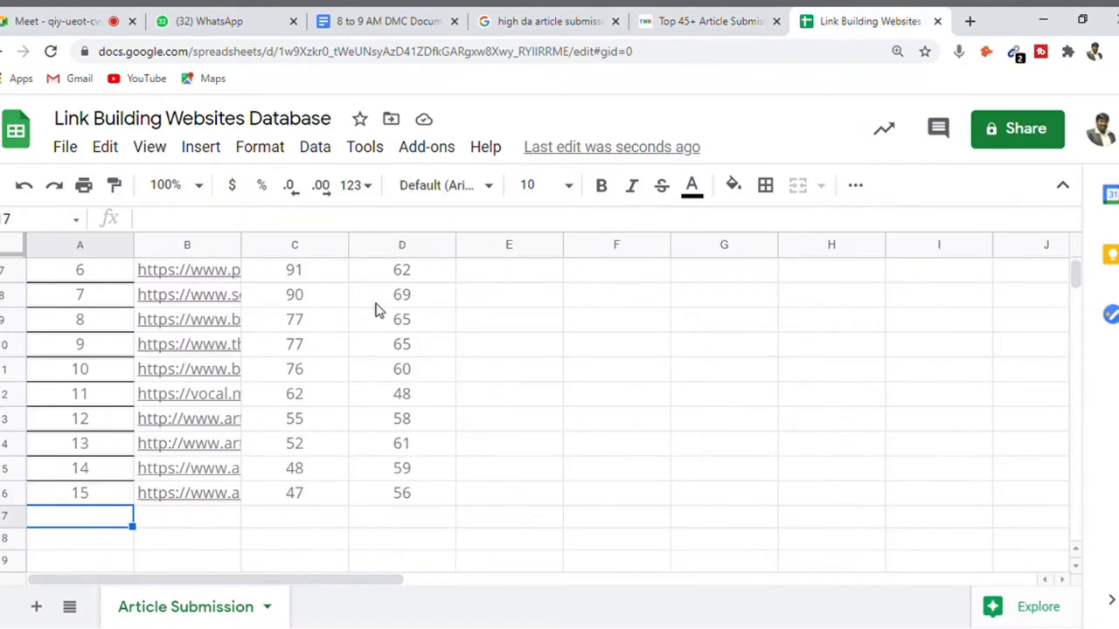
key("ctrl+v")
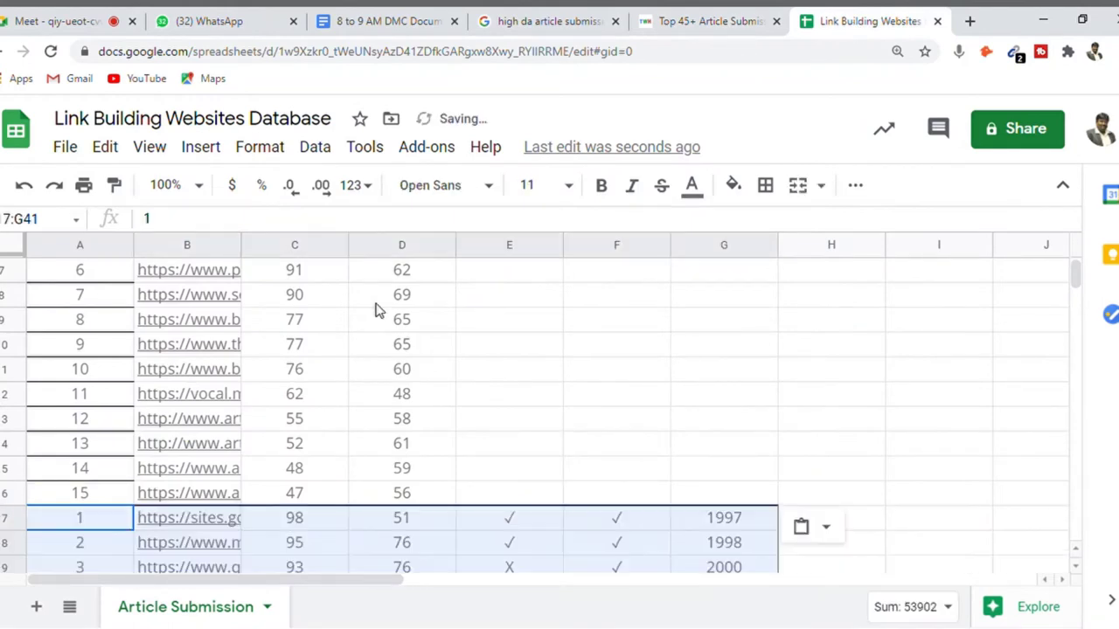
key("Down")
key("Down")
key("Down")
key("Down")
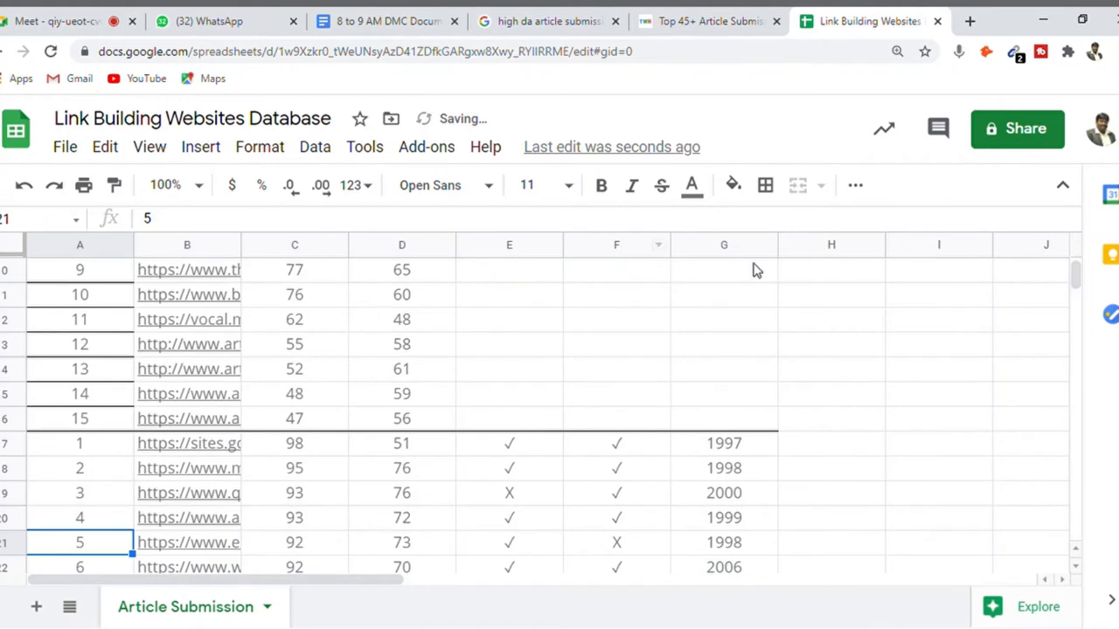
left_click(504, 250)
key("shift+Right")
key("shift+Right")
key("shift+Right")
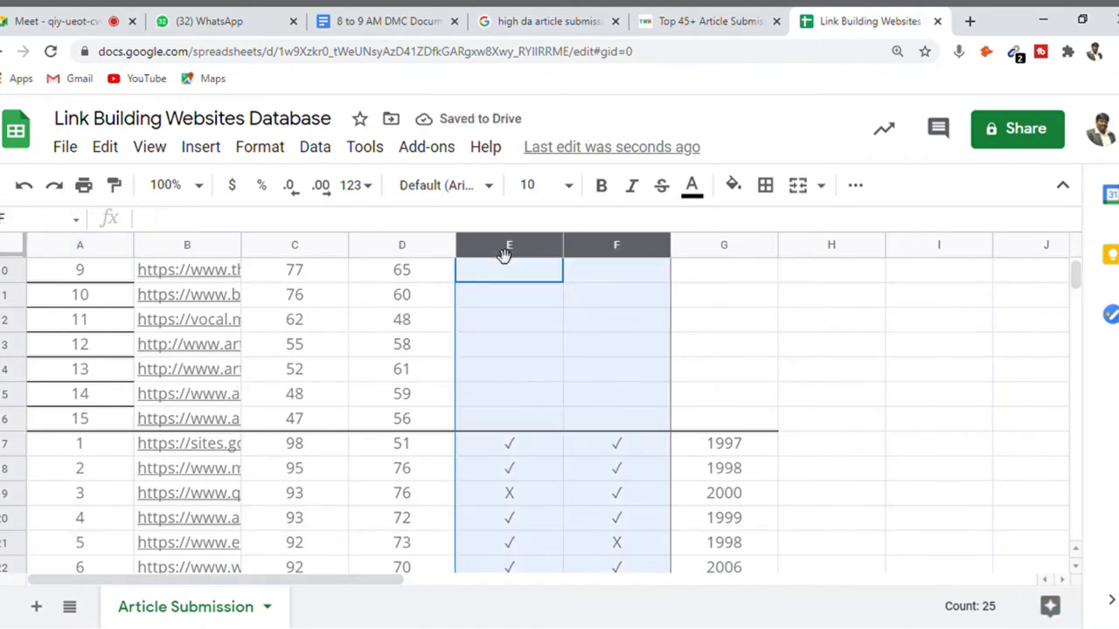
key("Left")
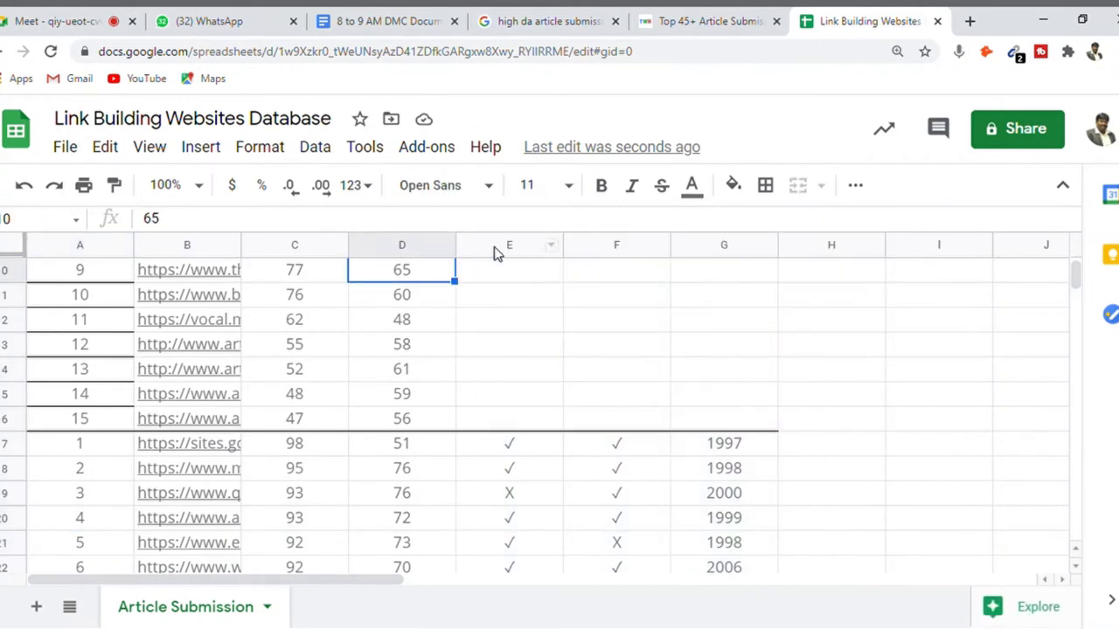
key("Down")
key("Down")
key("Down")
key("Down")
key("Down")
key("Down")
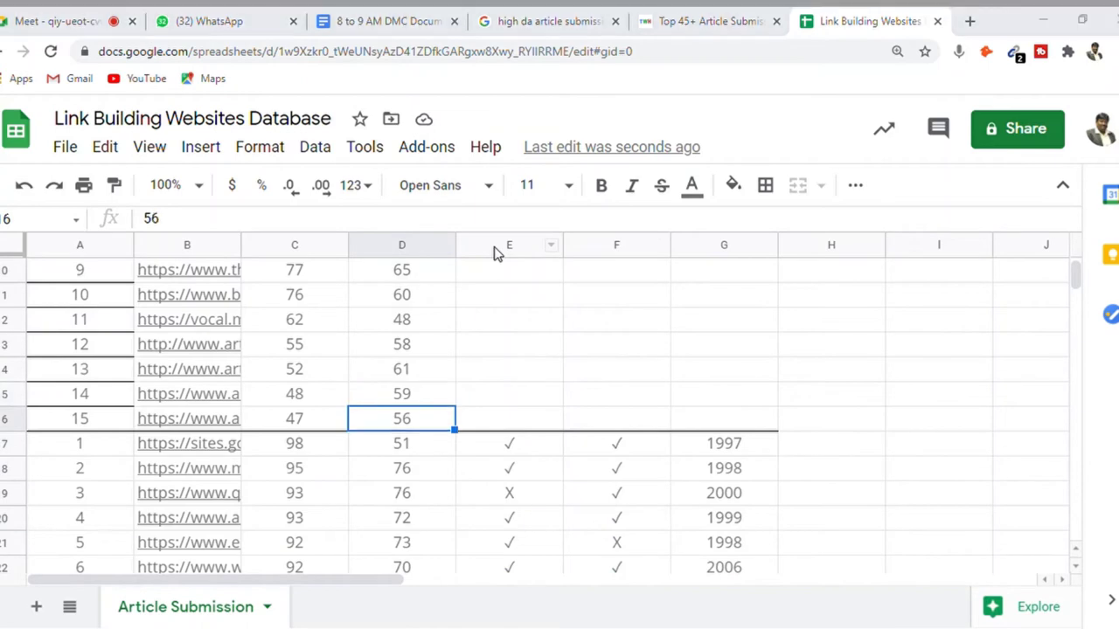
left_click(720, 14)
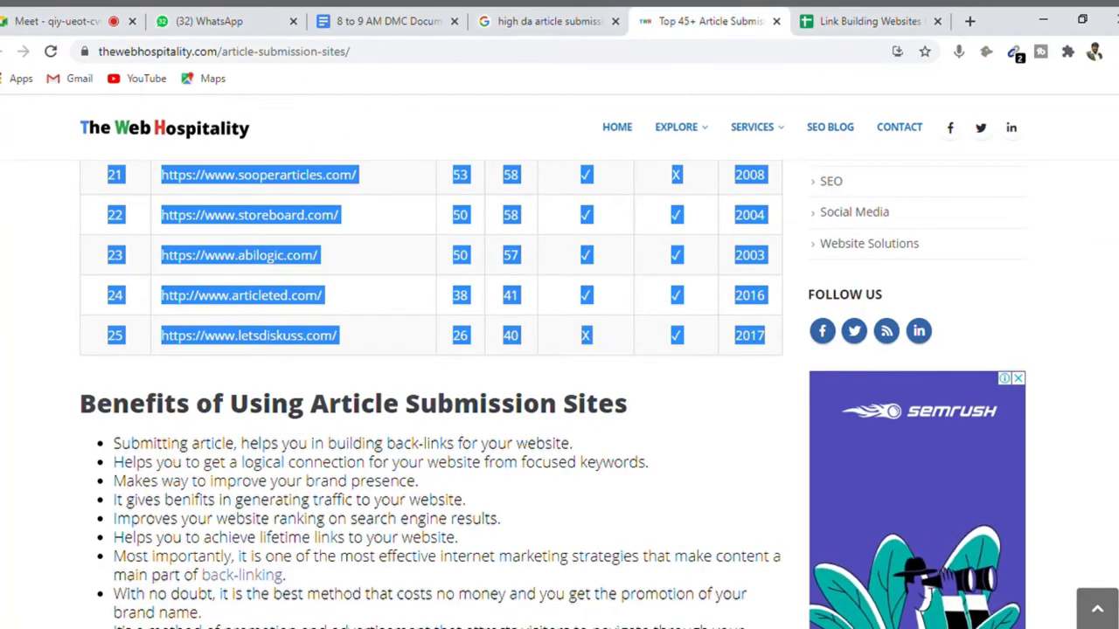
scroll(552, 394, "up", 10)
scroll(724, 207, "down", 1)
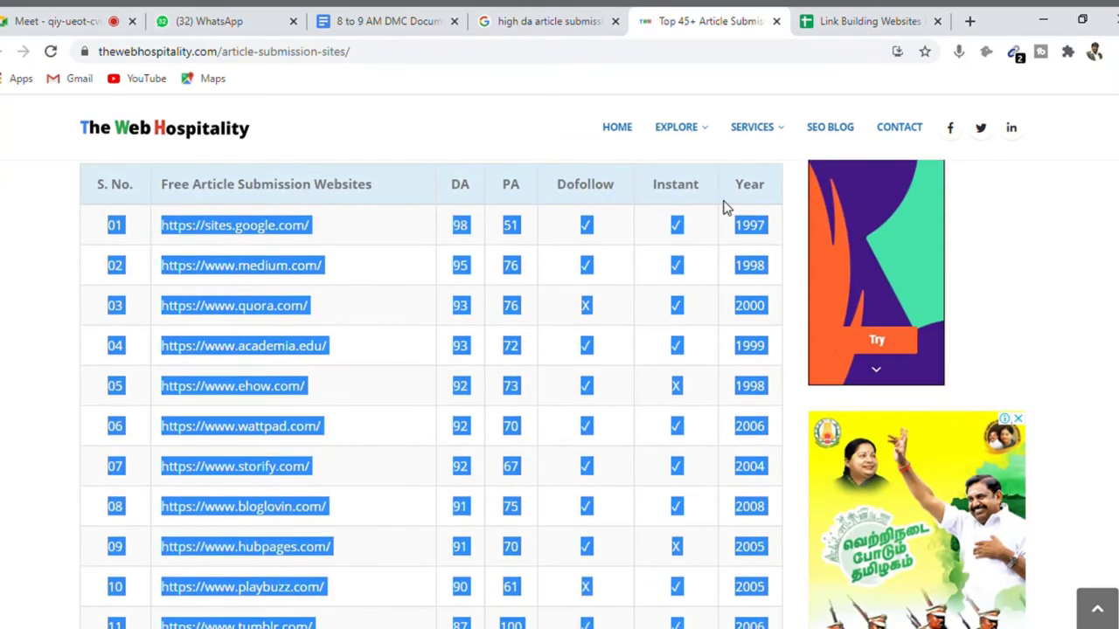
- Enter 'Do Follow' in E1 and 'Instant' in F1
left_click(827, 33)
left_click(492, 374)
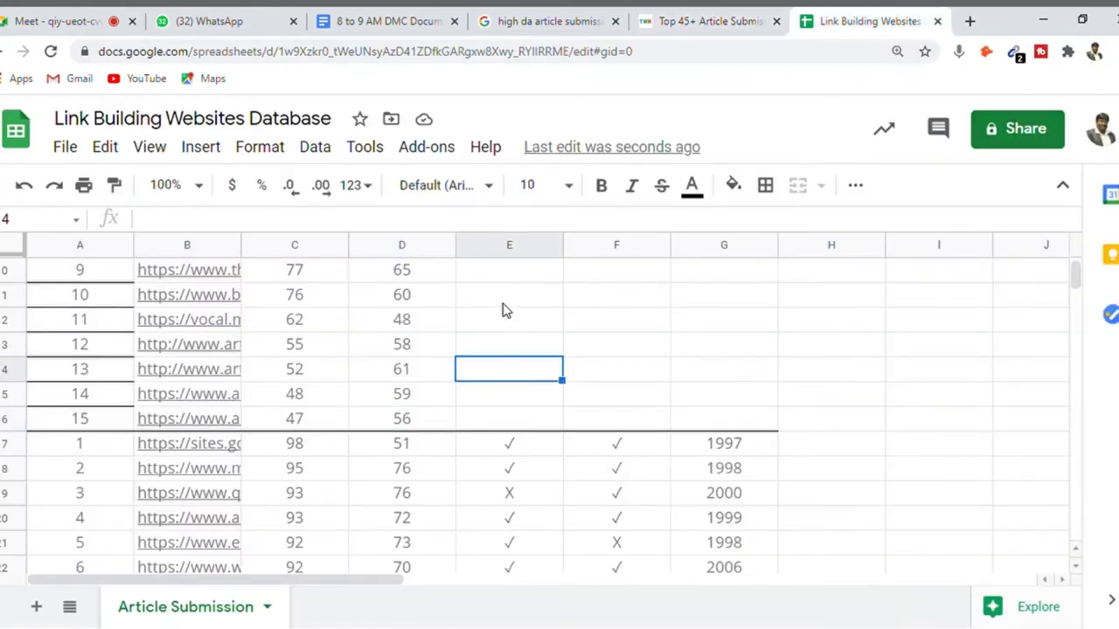
left_click(505, 281)
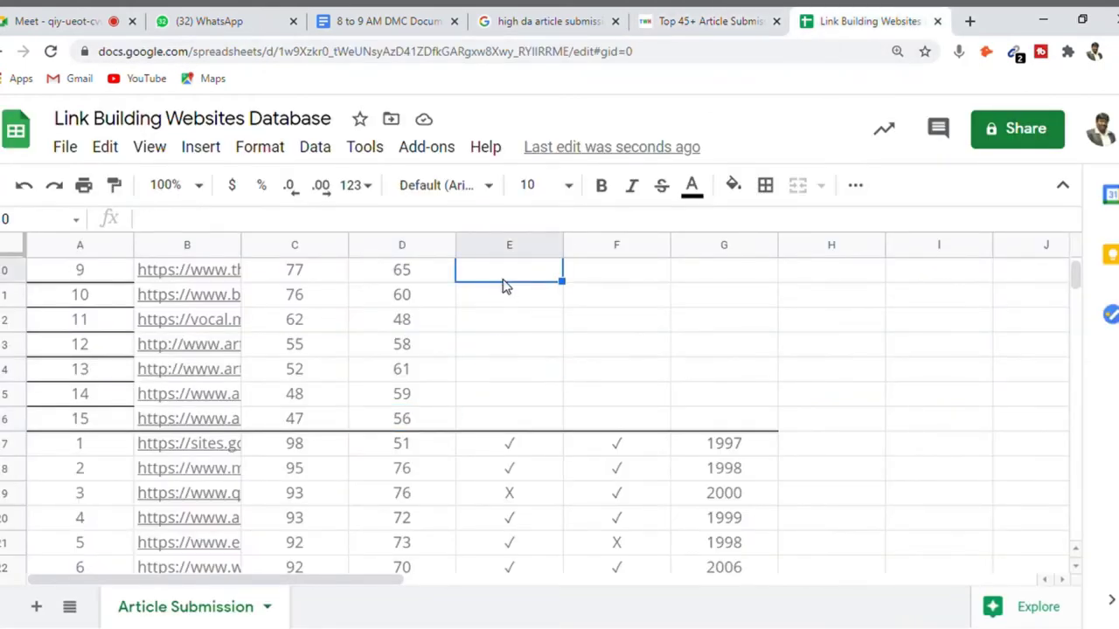
key("ctrl+Up")
type("Do ")
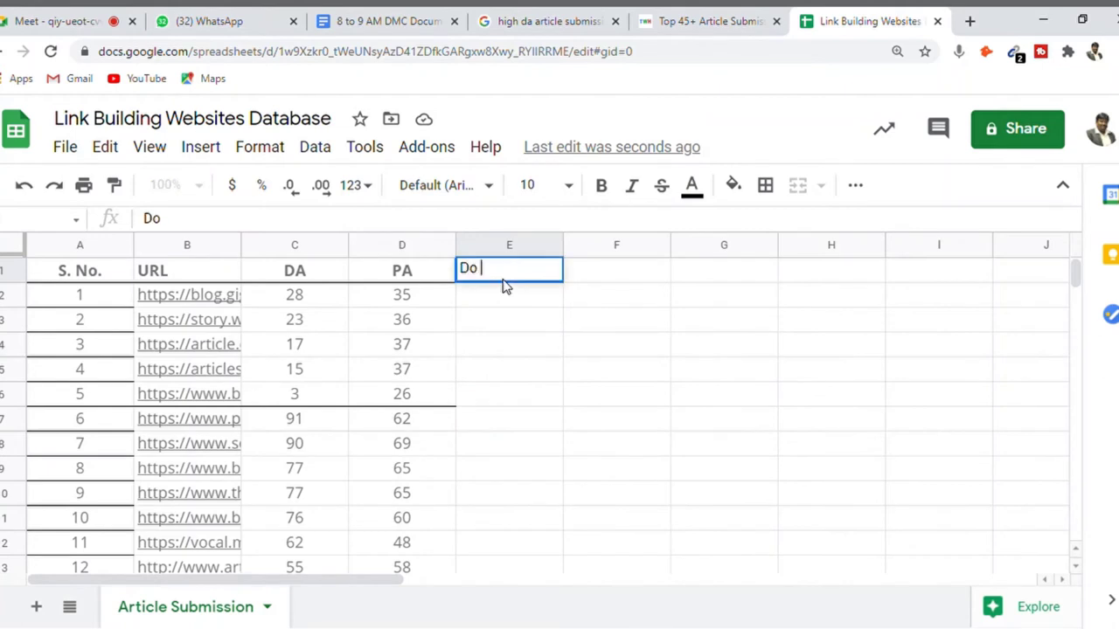
type("Follow")
key("Tab")
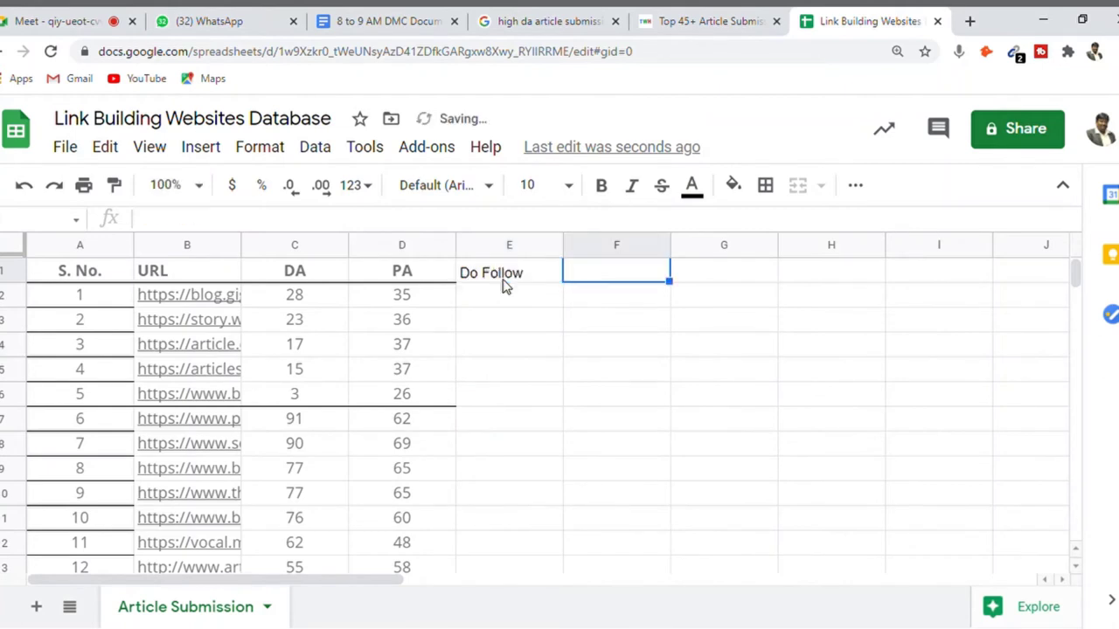
type("Instant")
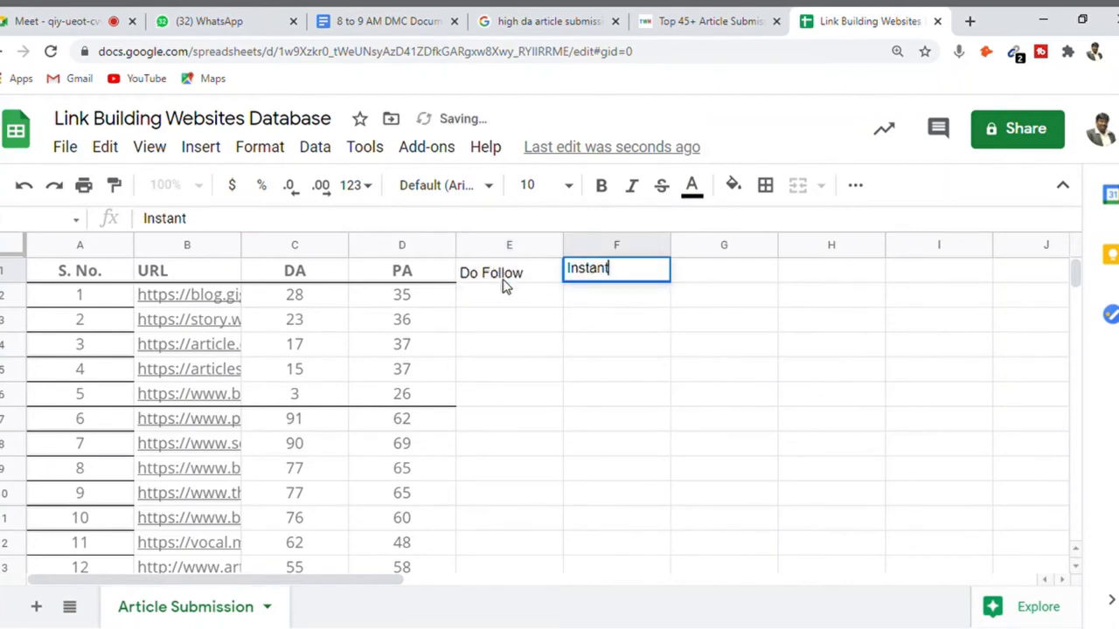
key("Return")
key("Down")
key("Down")
key("Down")
key("Down")
key("Down")
key("Down")
key("Down")
key("Down")
key("Down")
key("Down")
key("Down")
key("Down")
key("Down")
key("Down")
key("Down")
key("Down")
key("Down")
key("Down")
key("Down")
key("Down")
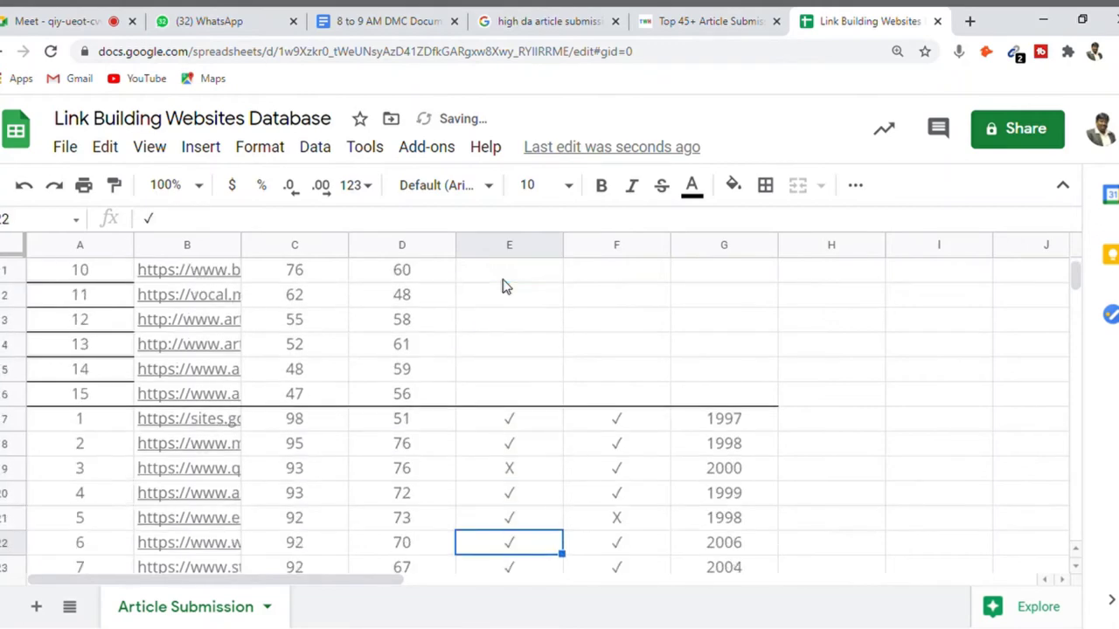
key("Left")
key("Left")
key("Left")
key("Left")
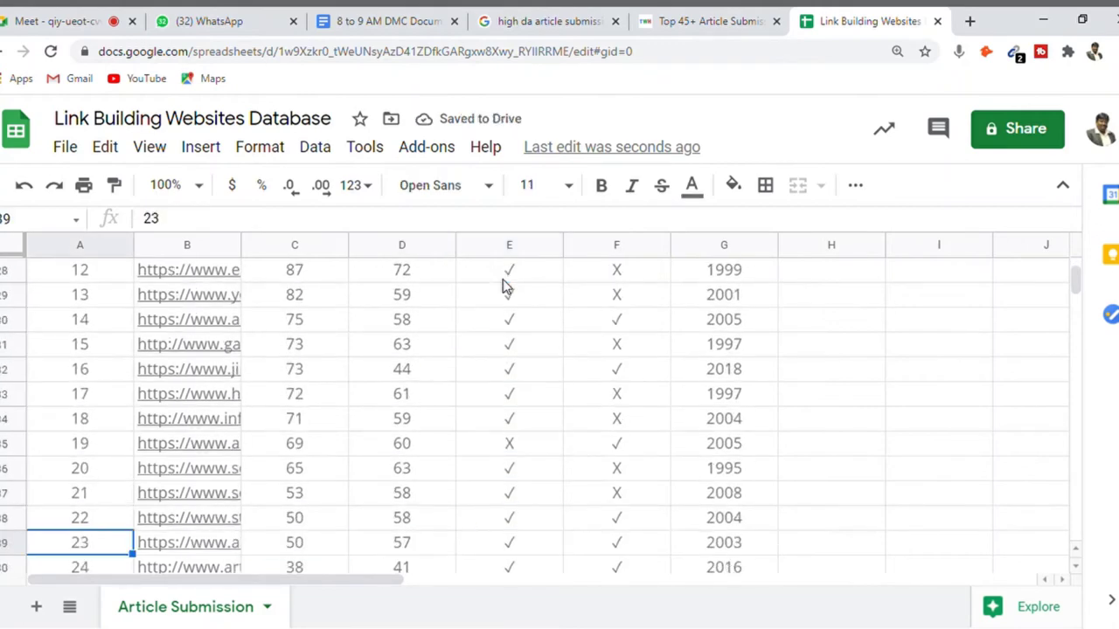
key("Right")
key("Right")
key("Left")
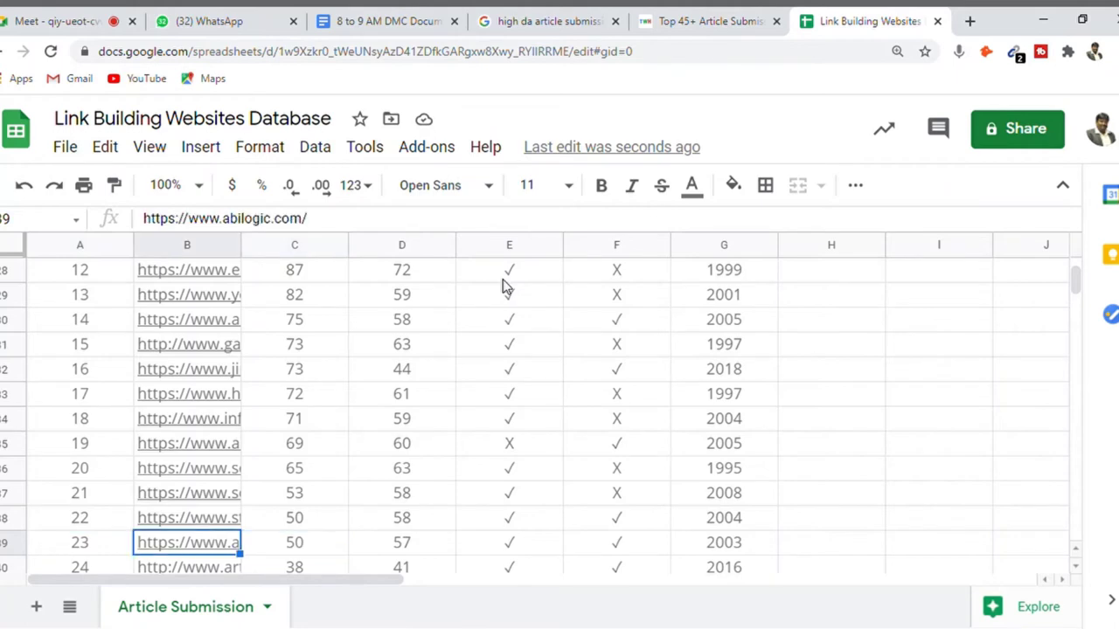
- Select rows 01–11 of the List of Useful Article Submission Websites
left_click(715, 26)
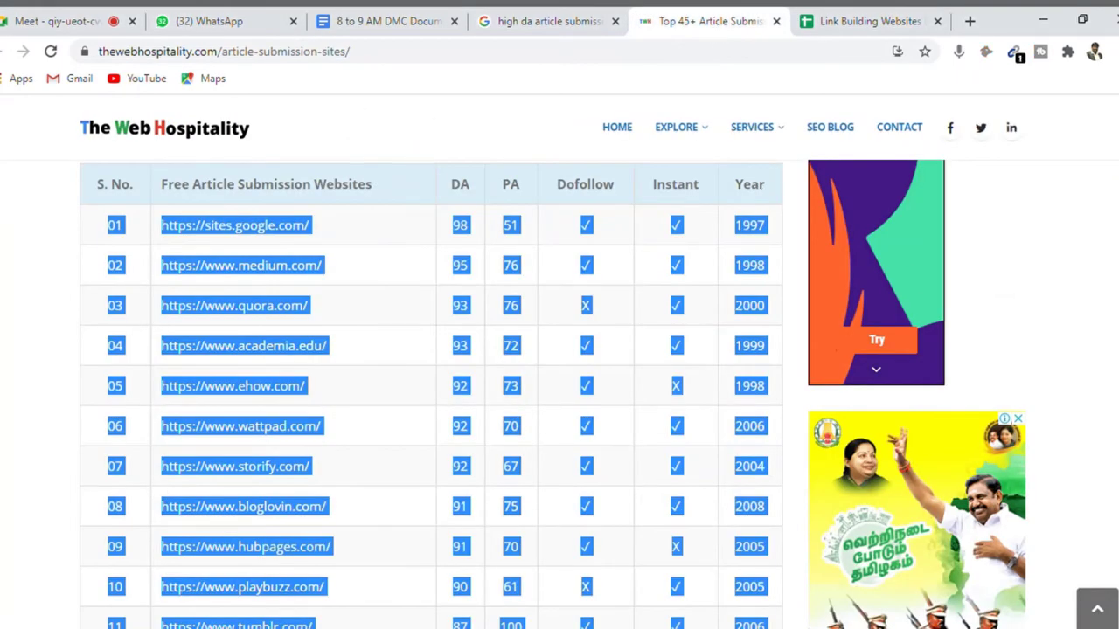
scroll(429, 393, "down", 12)
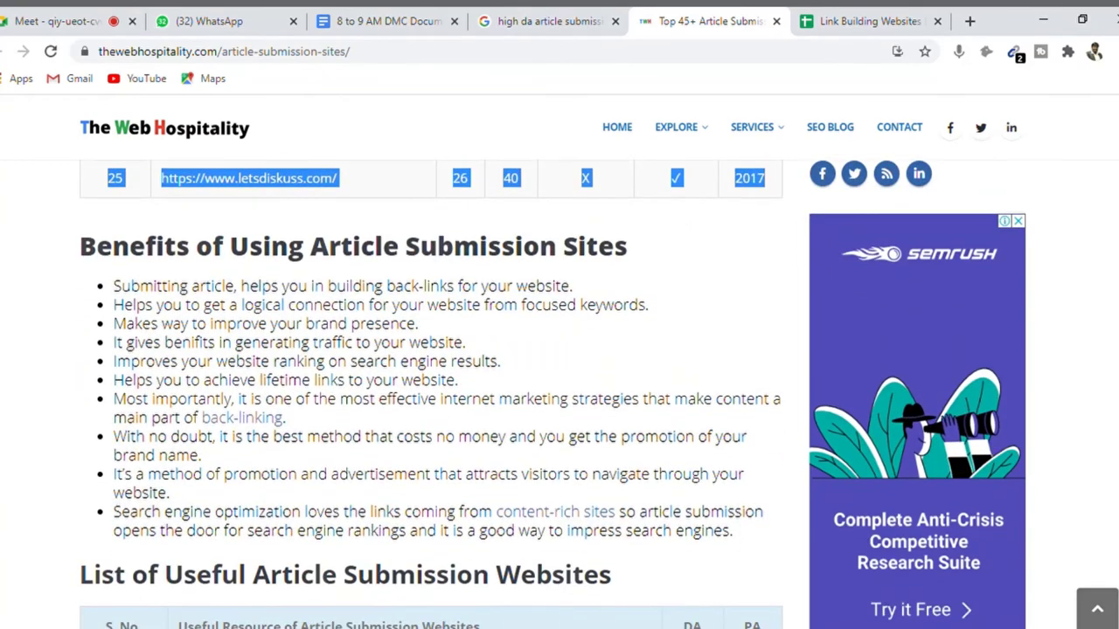
scroll(428, 394, "down", 3)
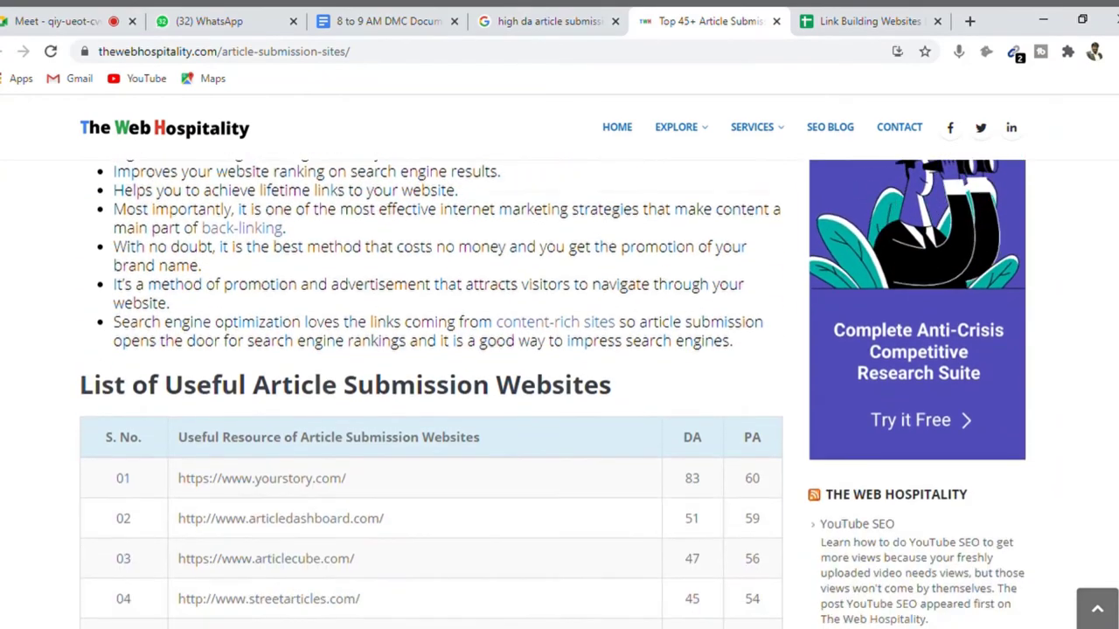
scroll(429, 393, "down", 2)
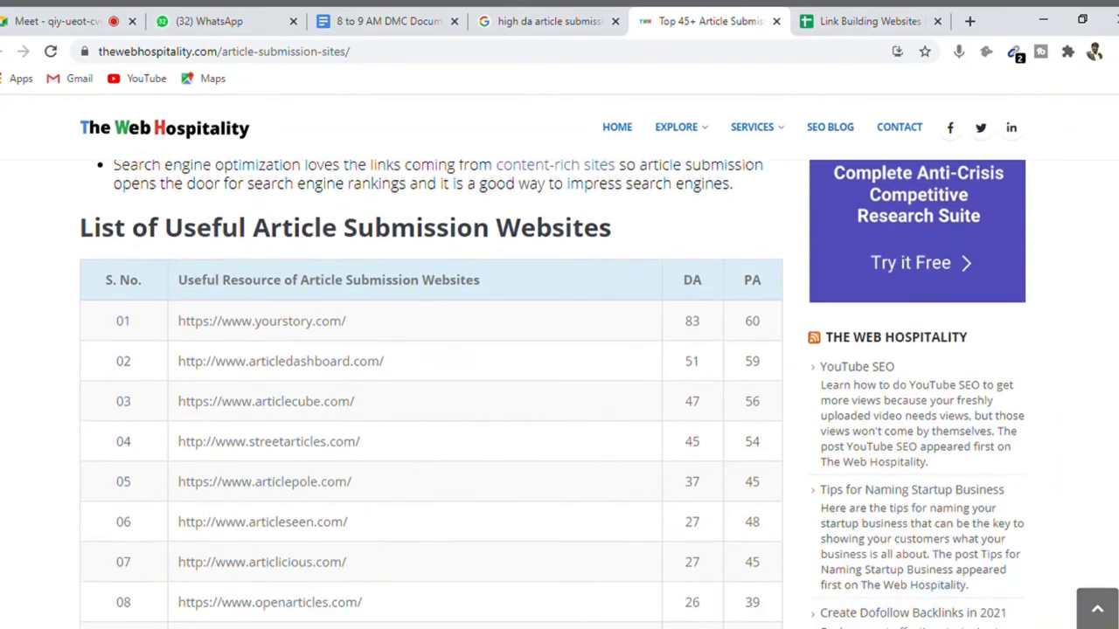
scroll(428, 393, "down", 1)
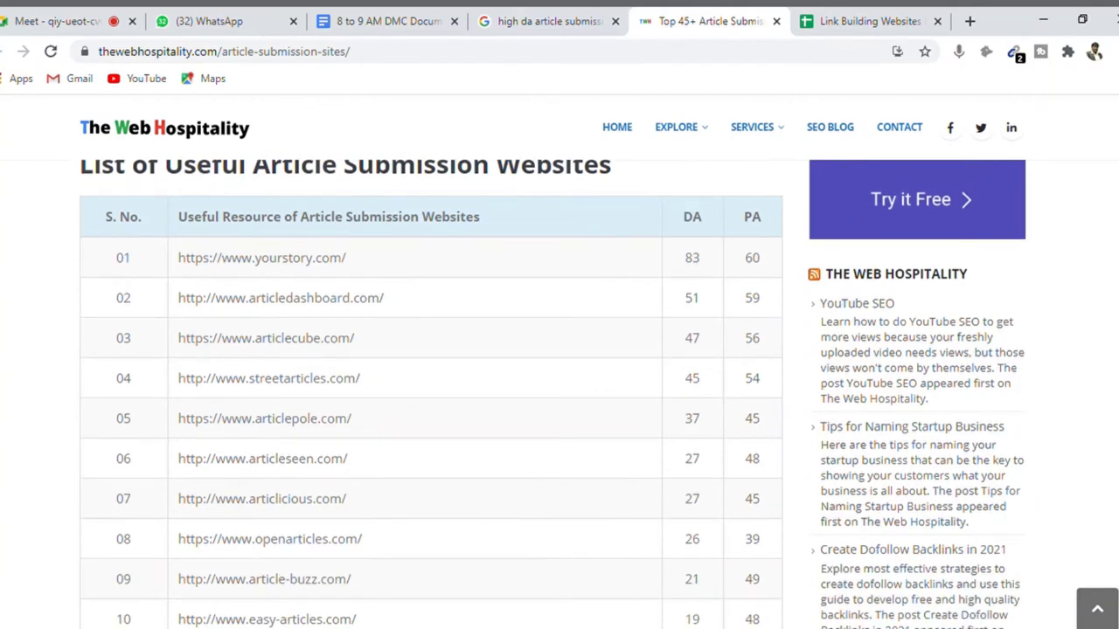
scroll(428, 393, "down", 5)
scroll(429, 394, "up", 6)
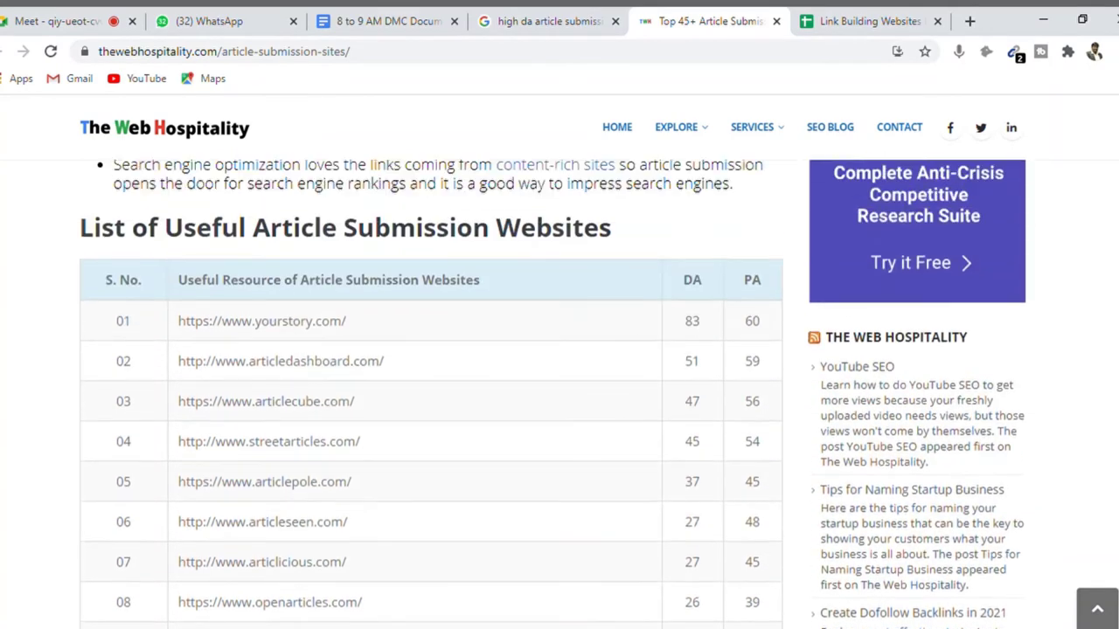
scroll(836, 245, "down", 2)
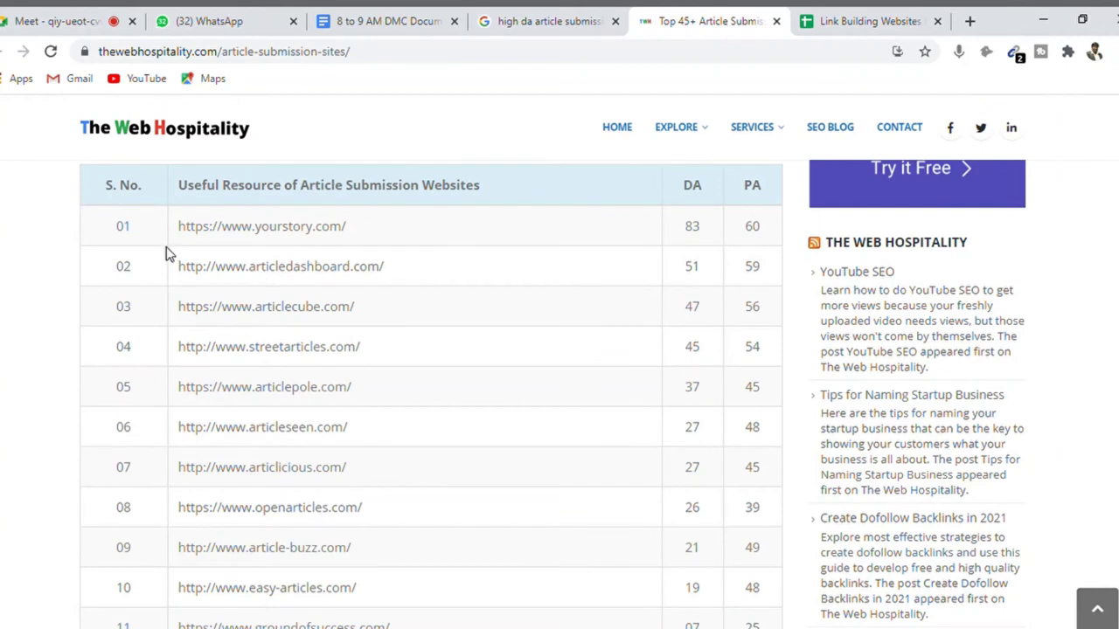
left_click_drag(111, 225, 771, 522)
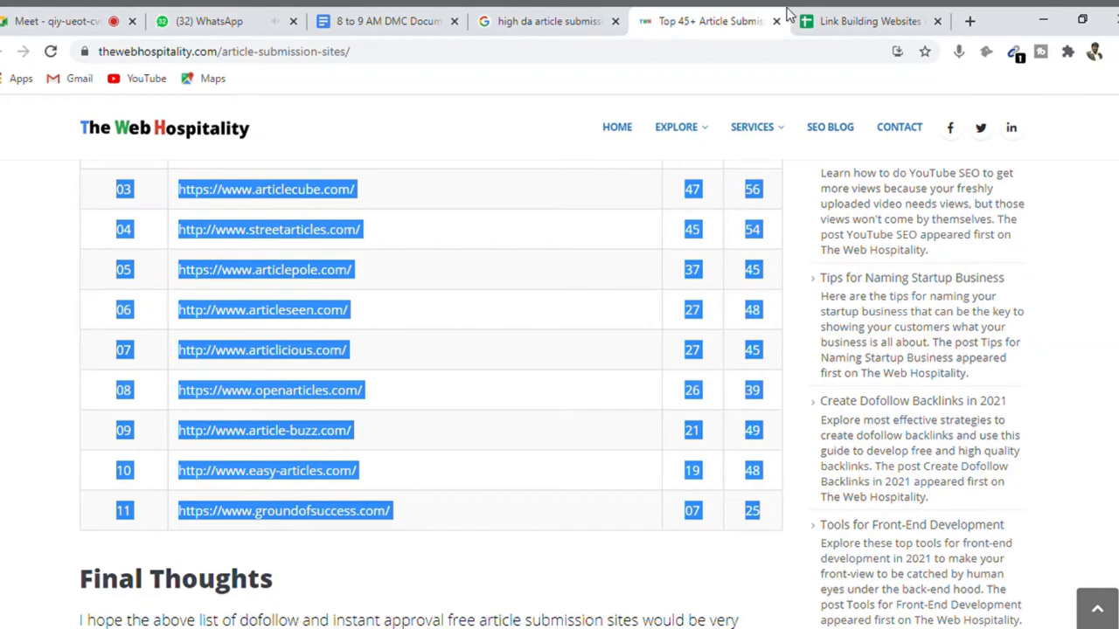
- Go to the first empty row, A32, in the Link Building Websites spreadsheet
left_click(855, 21)
key("Down")
key("Down")
key("Down")
key("Down")
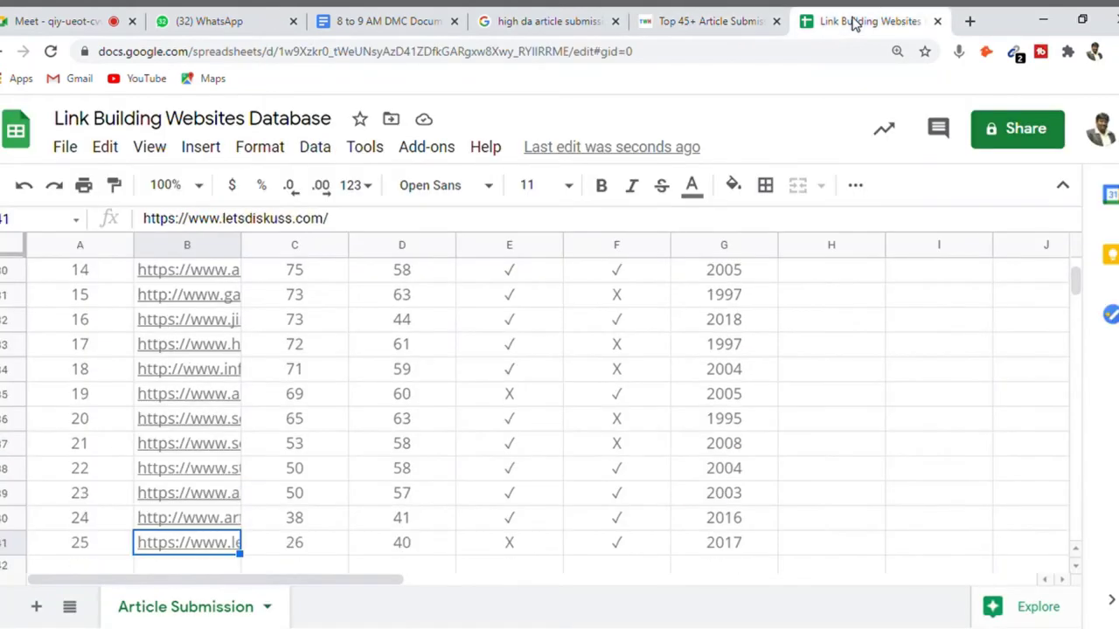
key("ctrl+Down")
key("Up")
key("Left")
key("Up")
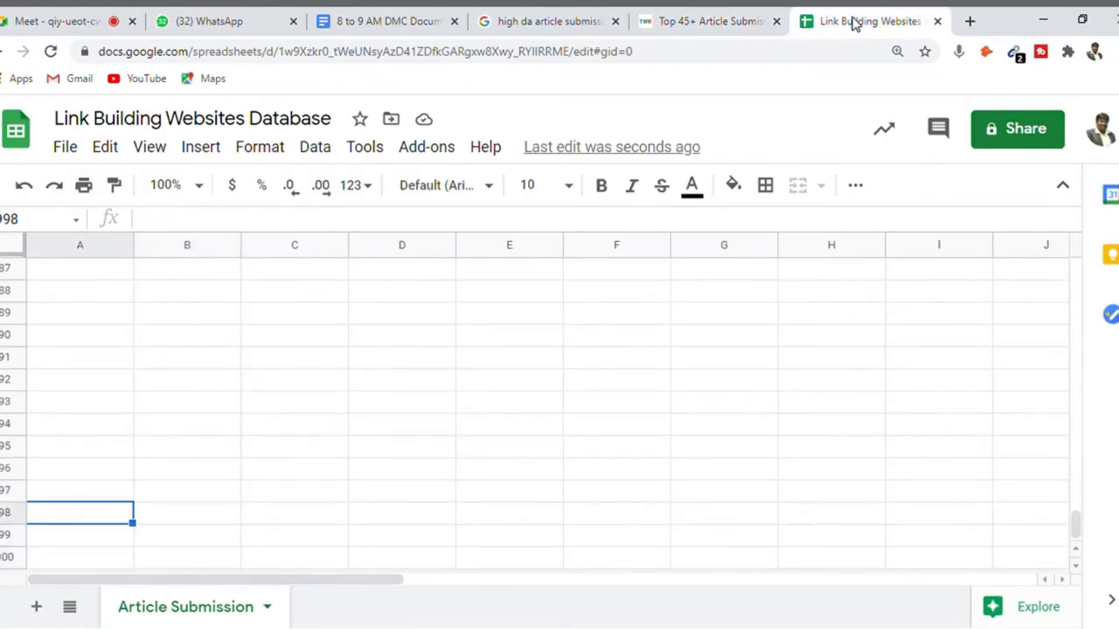
key("ctrl+Up")
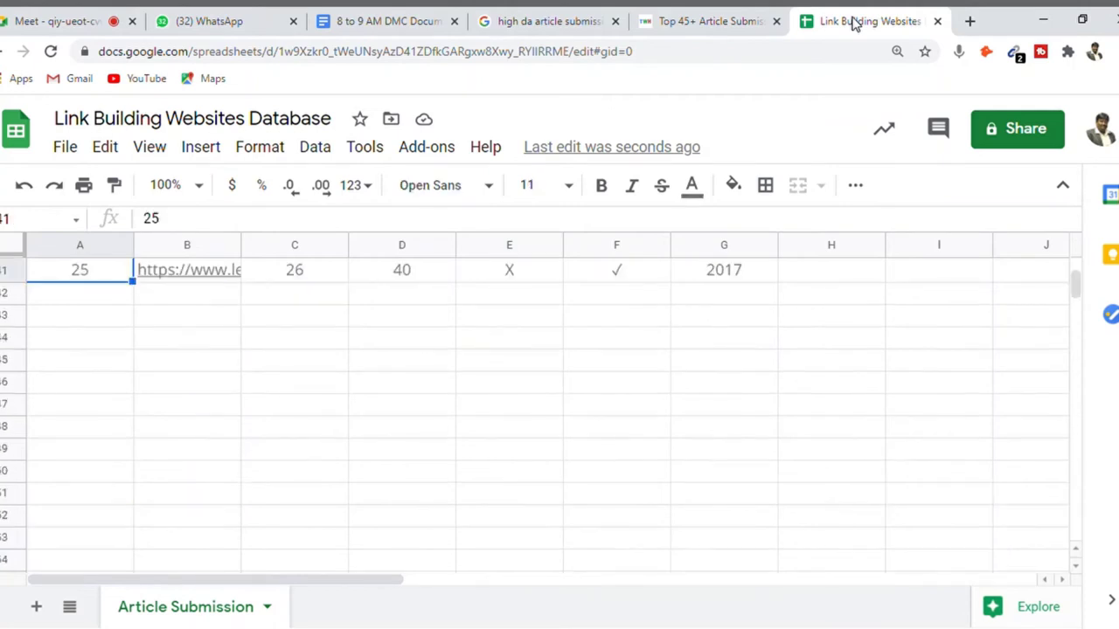
key("Down")
- Paste the eleven useful article submission sites into A32
key("ctrl+v")
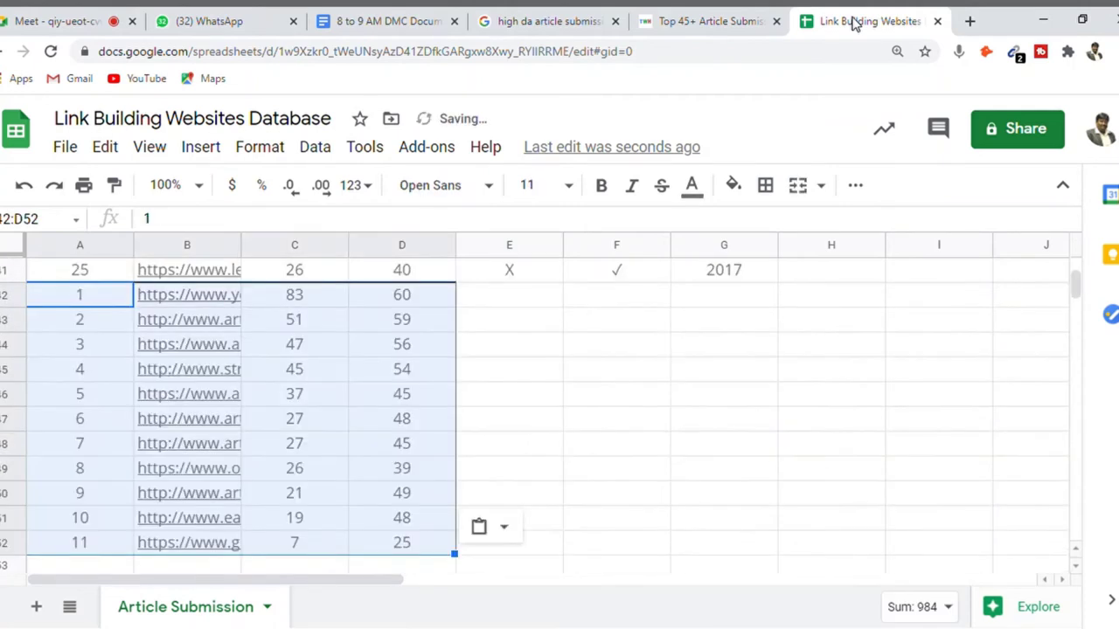
key("Down")
key("Down")
key("Down")
key("Down")
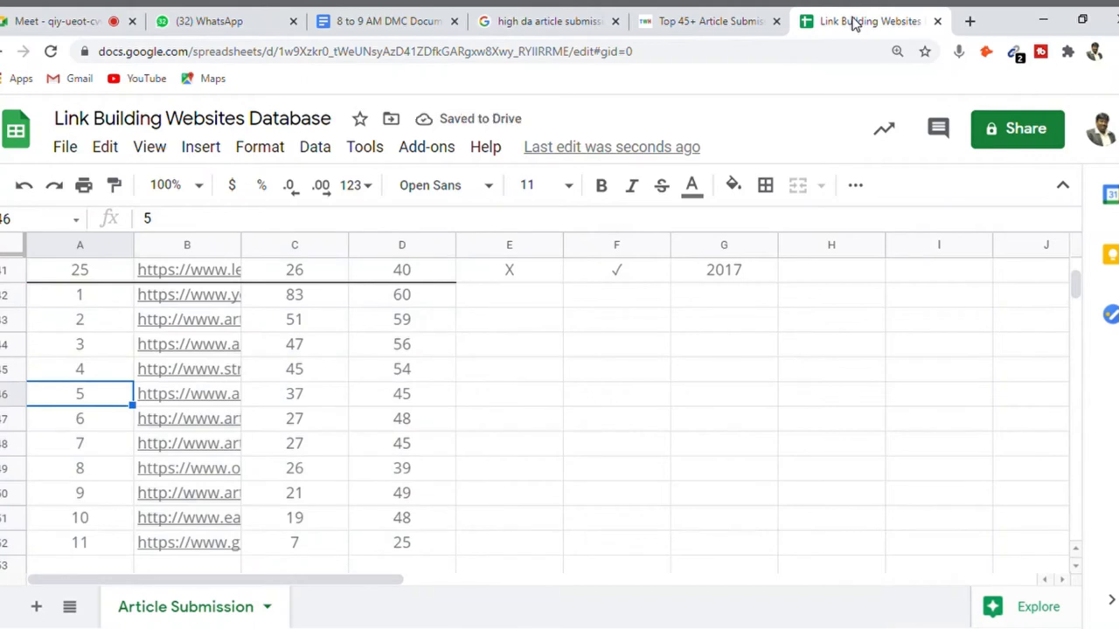
key("ctrl+Up")
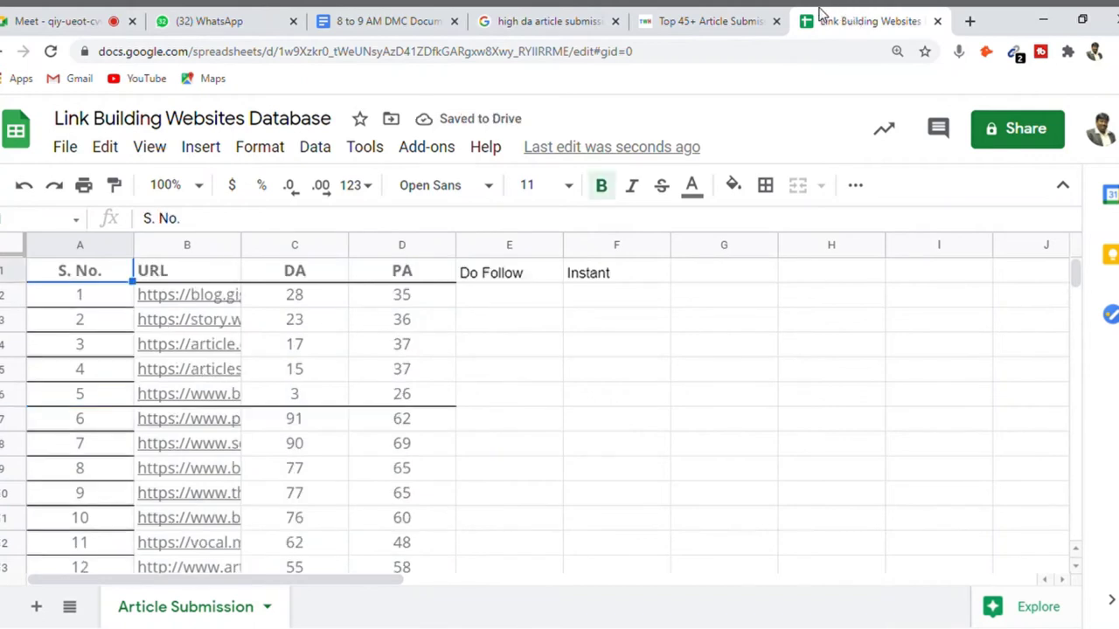
- Fill the S. No. column from A2 down as 1 to 51, typing 51 in A52
left_click(75, 297)
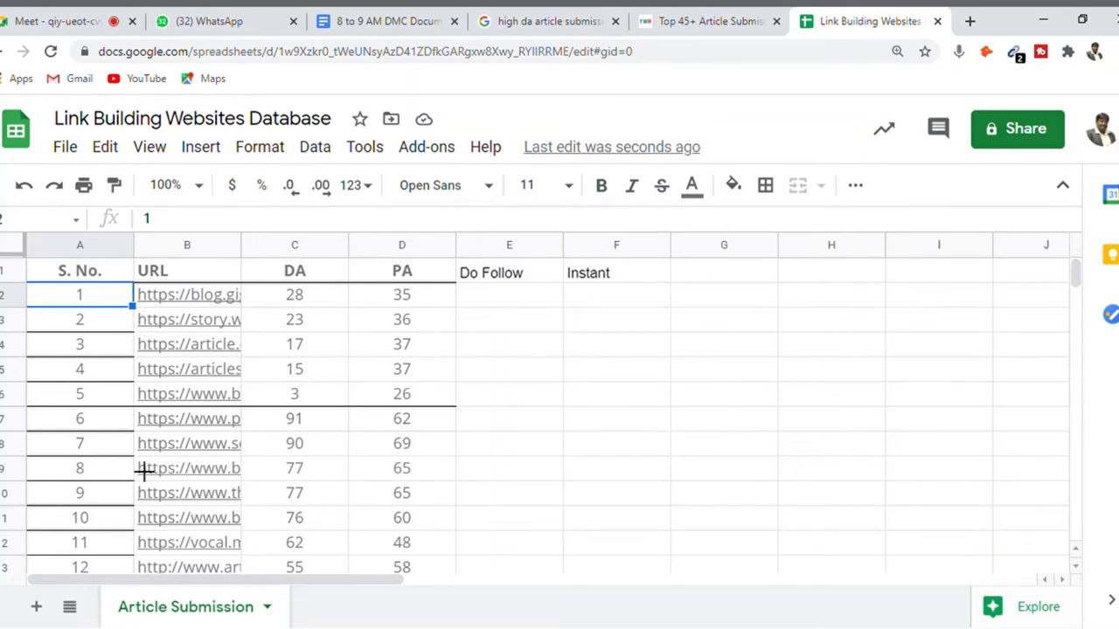
left_click_drag(141, 517, 130, 522)
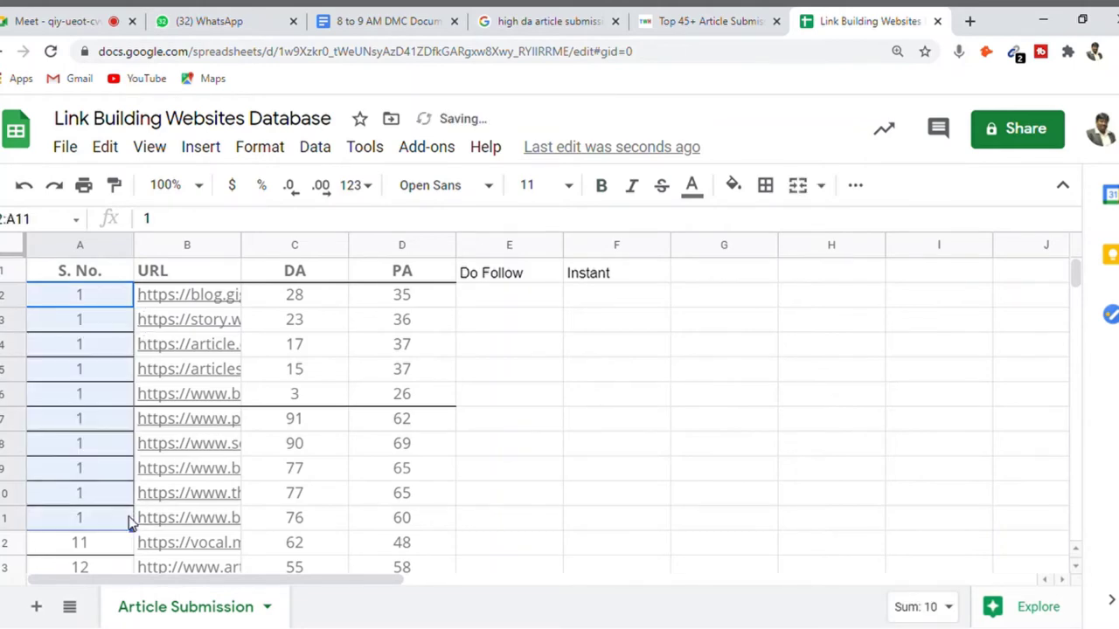
key("ctrl+z")
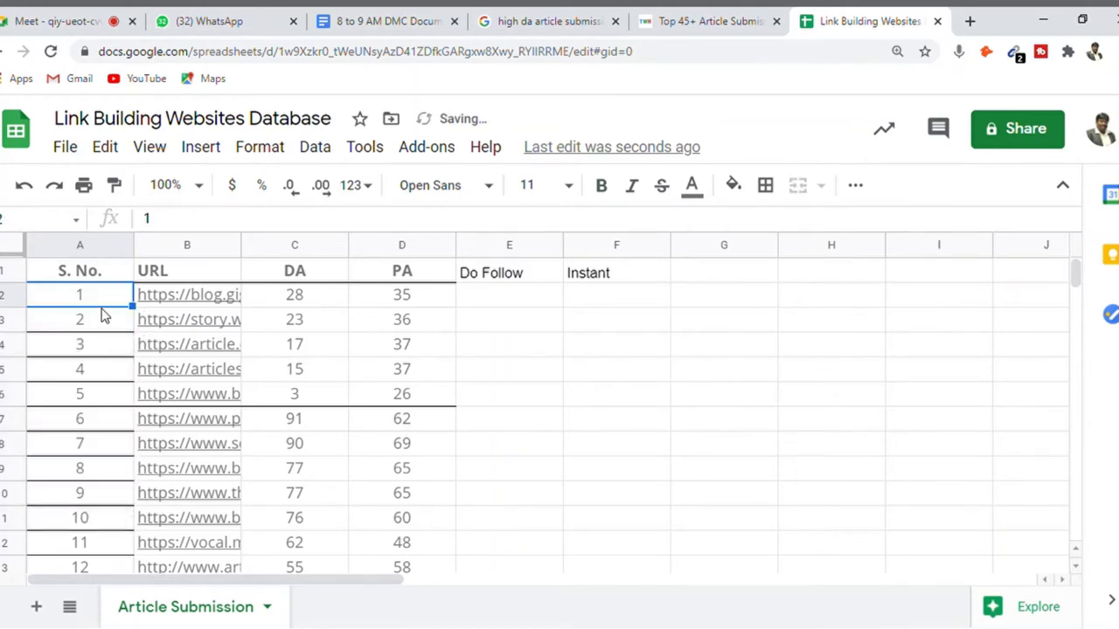
key("shift+Down")
key("shift+Down")
key("shift+Down")
key("shift+Down")
key("shift+Down")
key("shift+Down")
key("shift+Down")
key("shift+Down")
key("shift+Down")
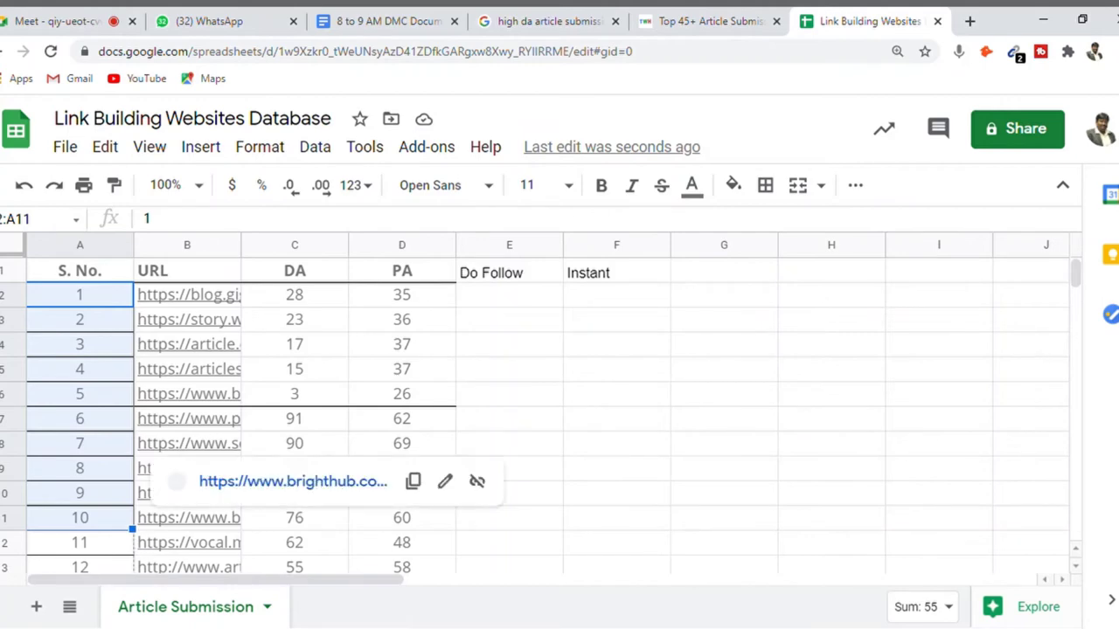
left_click_drag(132, 529, 138, 262)
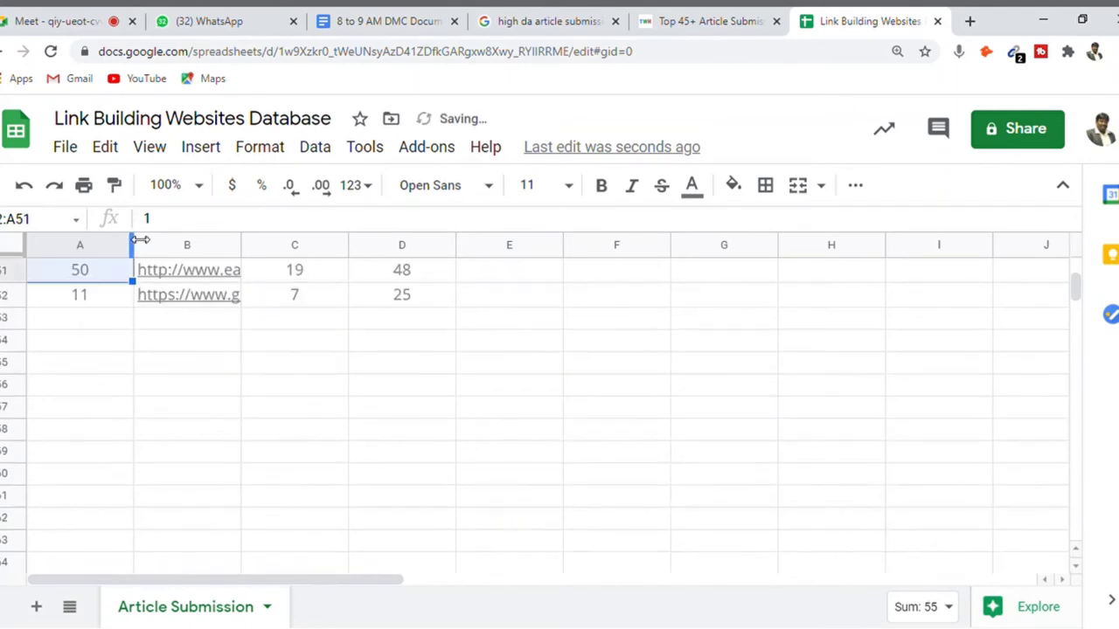
left_click(98, 301)
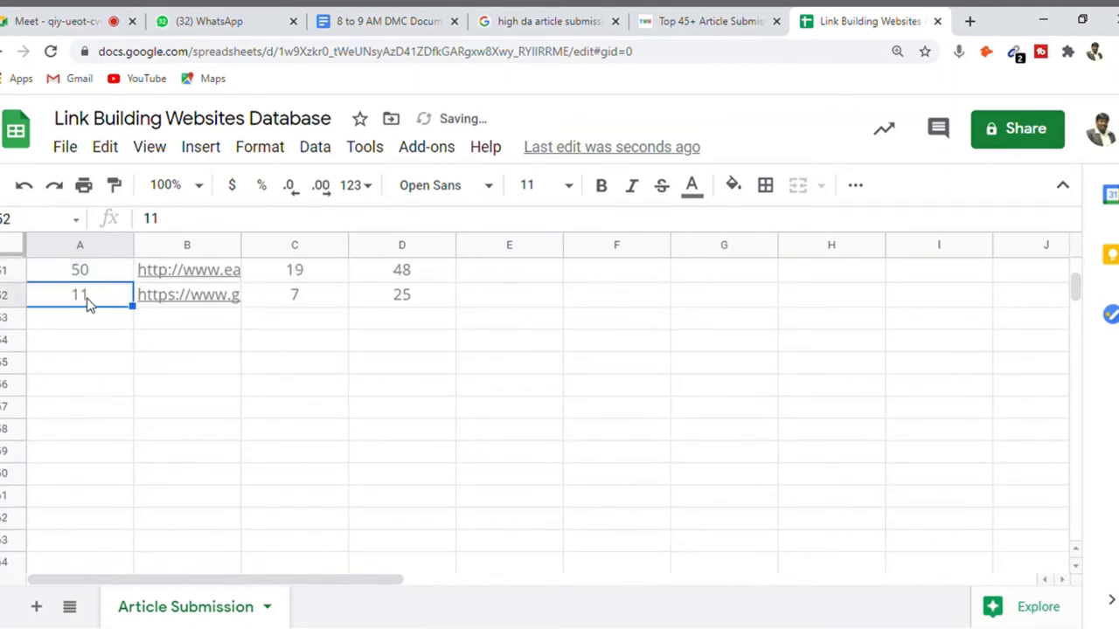
type("51")
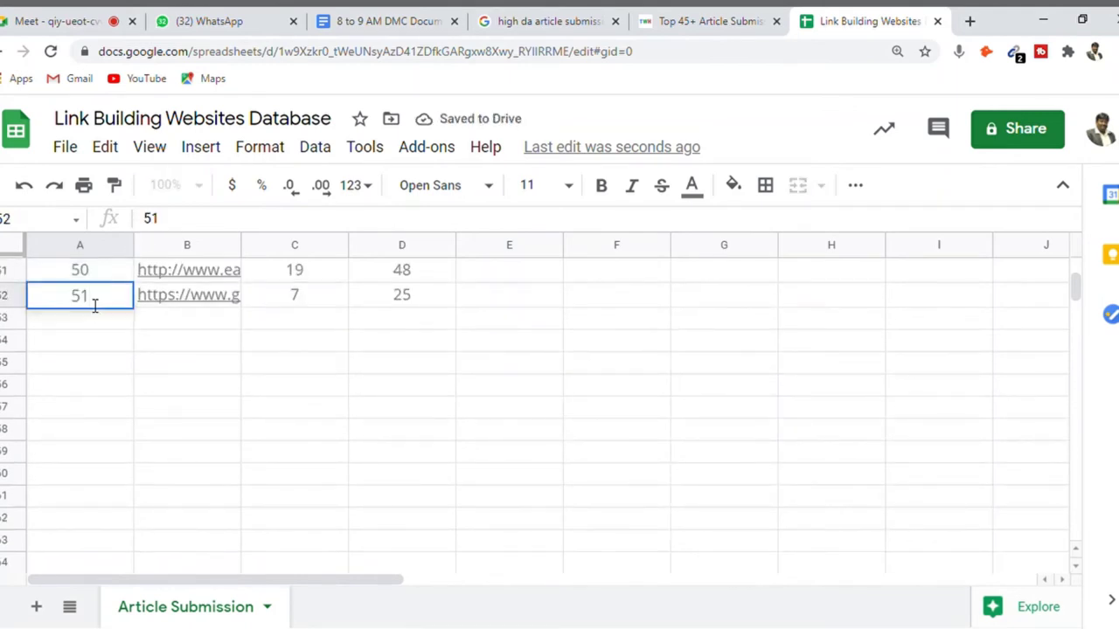
key("Return")
key("Up")
key("Up")
key("Up")
key("Up")
key("Up")
key("Up")
key("Up")
key("Up")
key("Up")
key("Up")
key("Up")
key("Up")
key("Up")
key("Up")
key("Up")
key("Up")
key("Up")
key("Up")
key("Up")
key("Up")
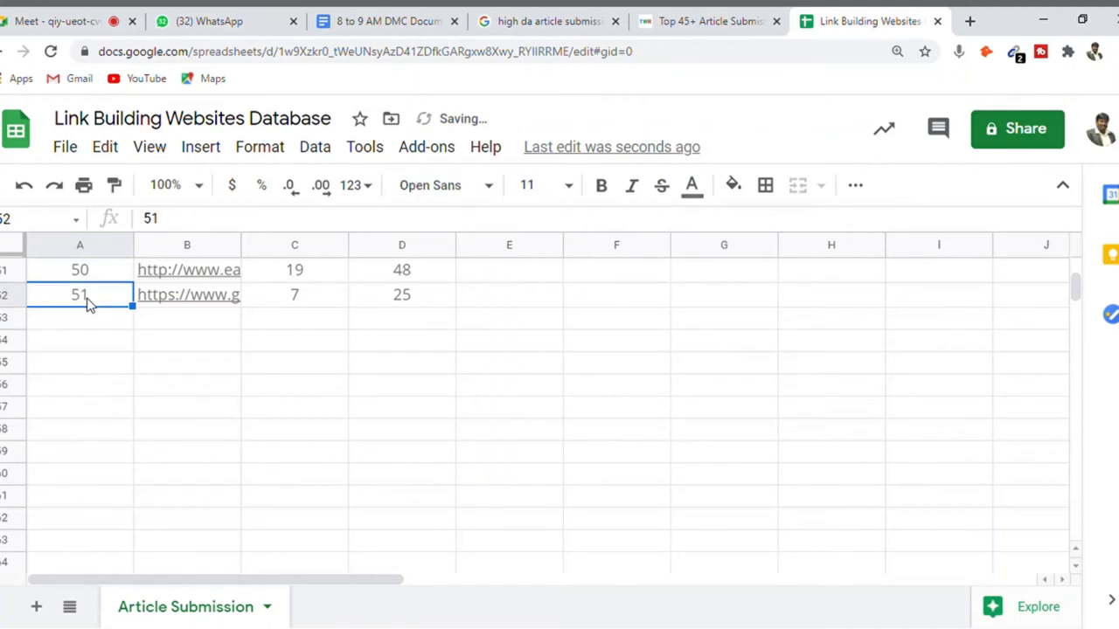
key("Up")
key("Up")
key("Up")
key("Up")
key("Up")
key("Up")
key("Up")
key("Up")
key("Up")
key("Up")
key("Up")
key("Up")
key("Up")
key("Up")
key("Up")
key("Up")
key("Up")
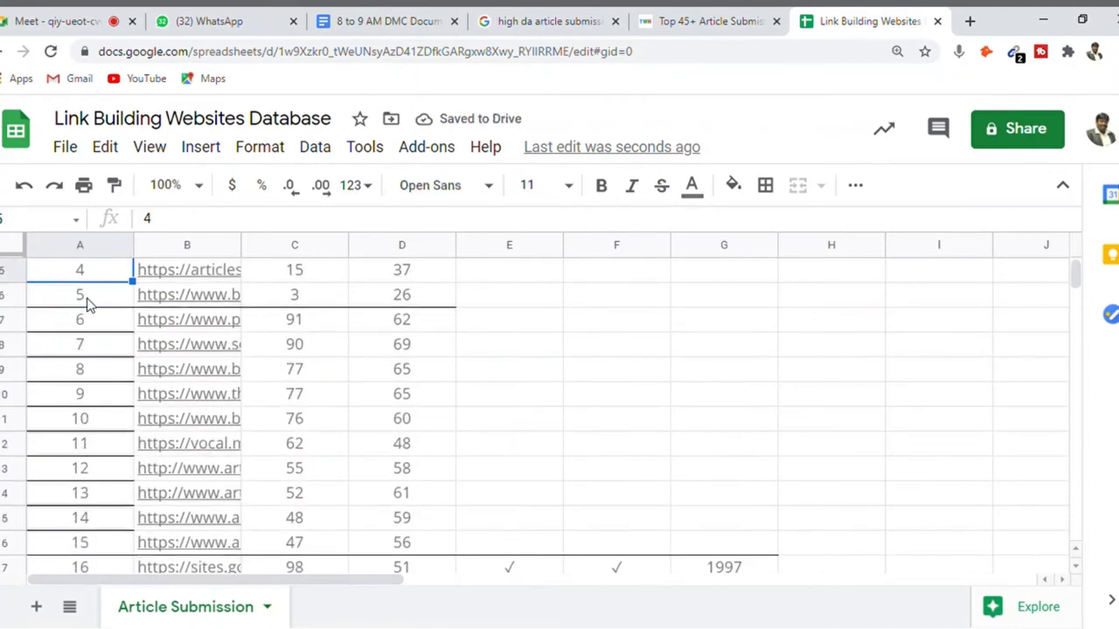
key("Right")
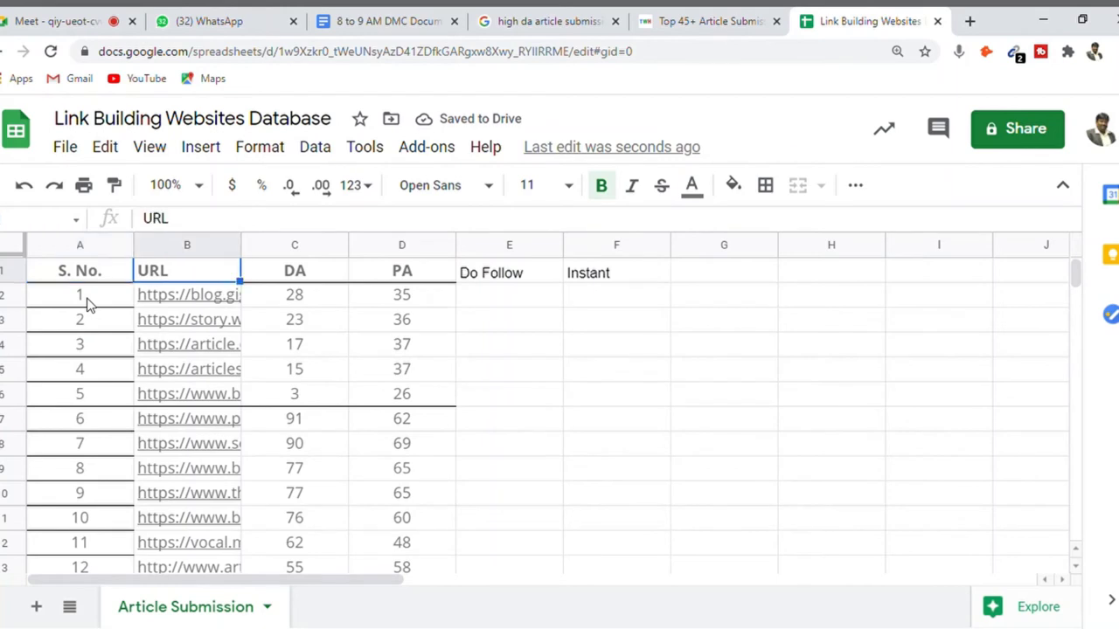
key("Down")
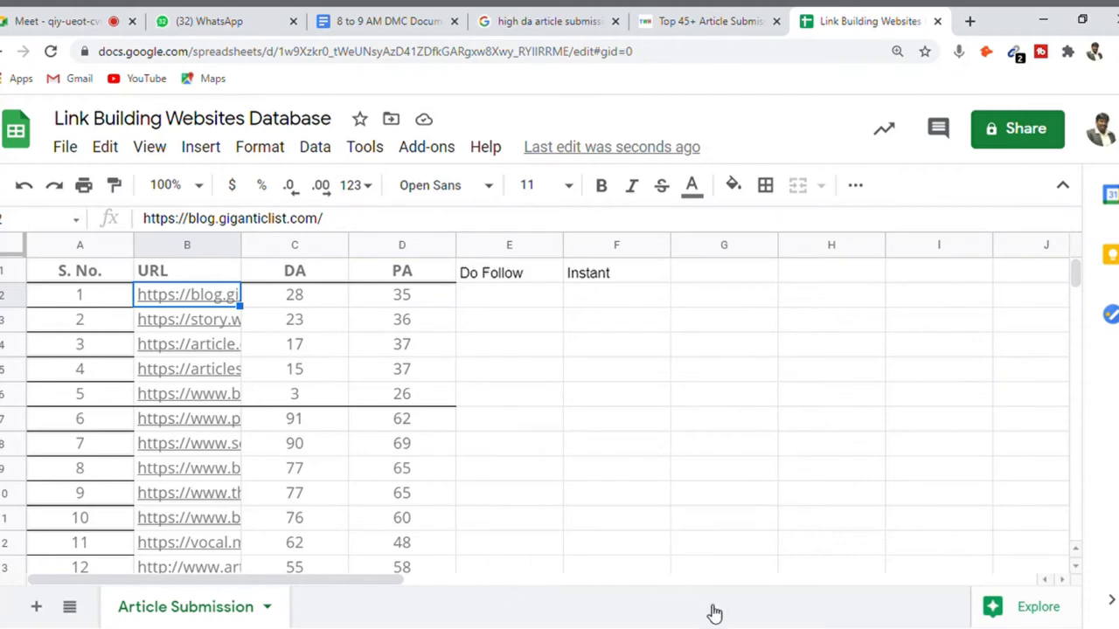
- Auto-fit column B so the full URLs B2:B52 are readable
left_click(100, 304)
key("Right")
key("ctrl+shift+Down")
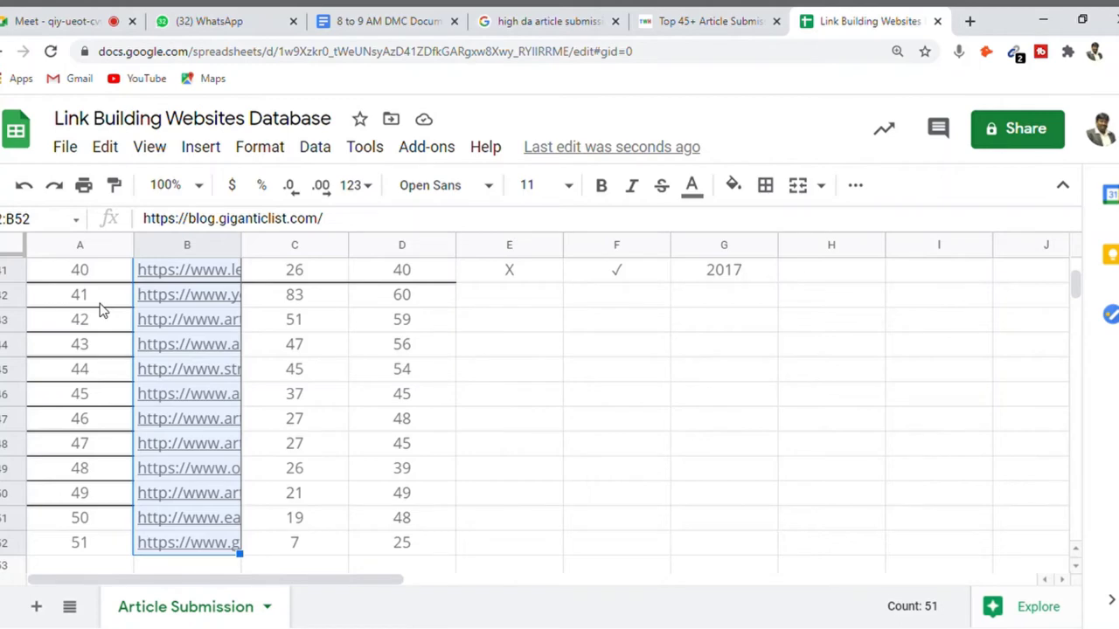
key("ctrl+Up")
key("Down")
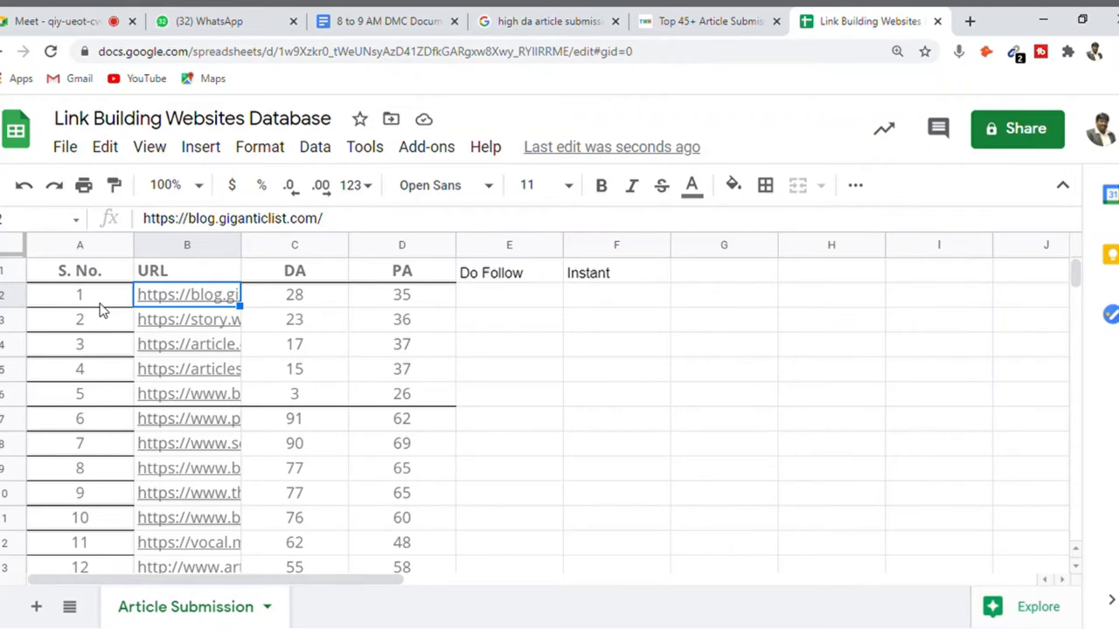
double_click(250, 251)
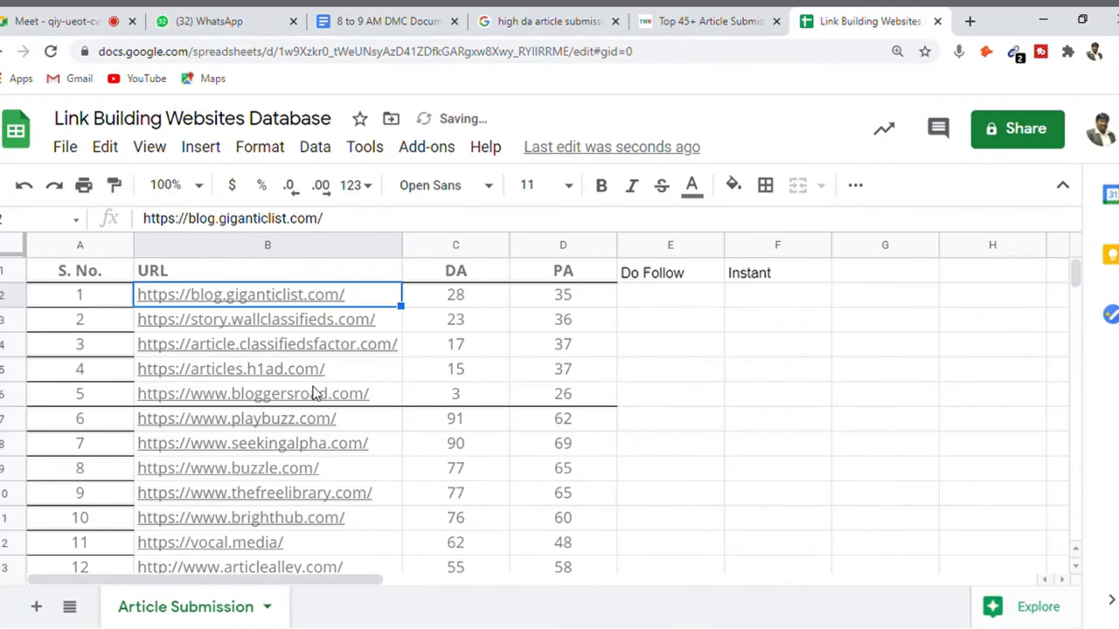
- Copy the blog.giganticlist.com link from B2's preview card
mouse_move(317, 393)
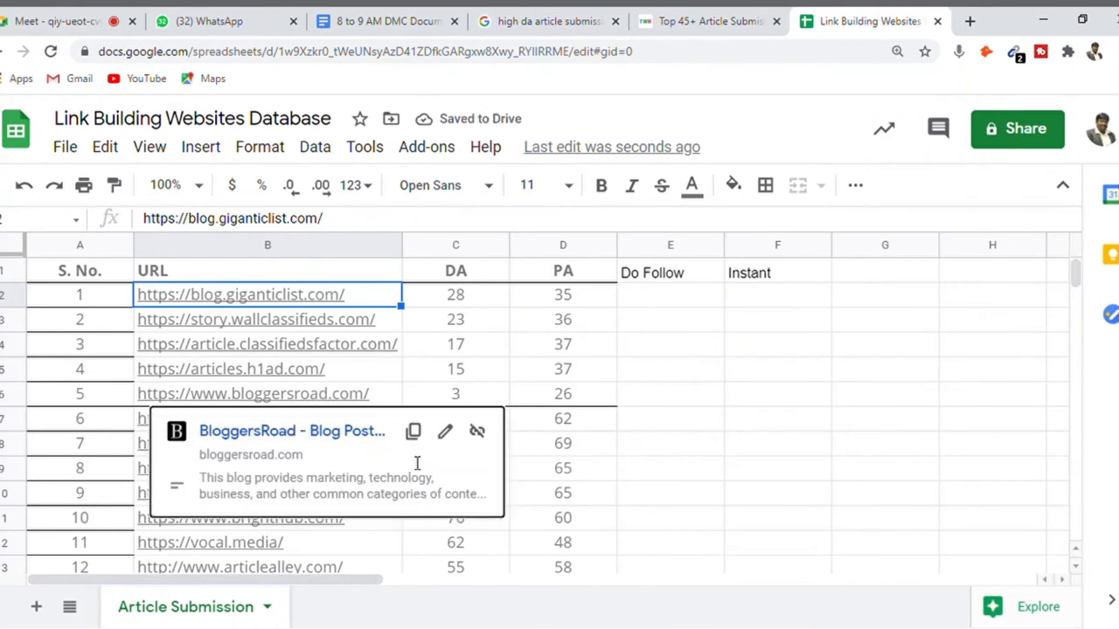
left_click(807, 541)
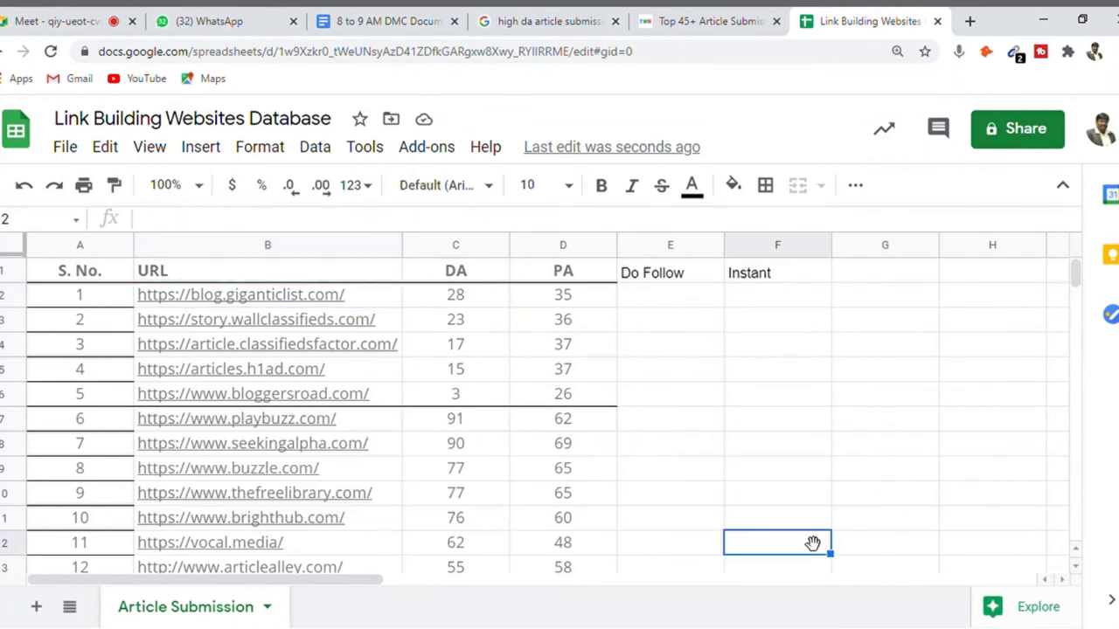
mouse_move(257, 302)
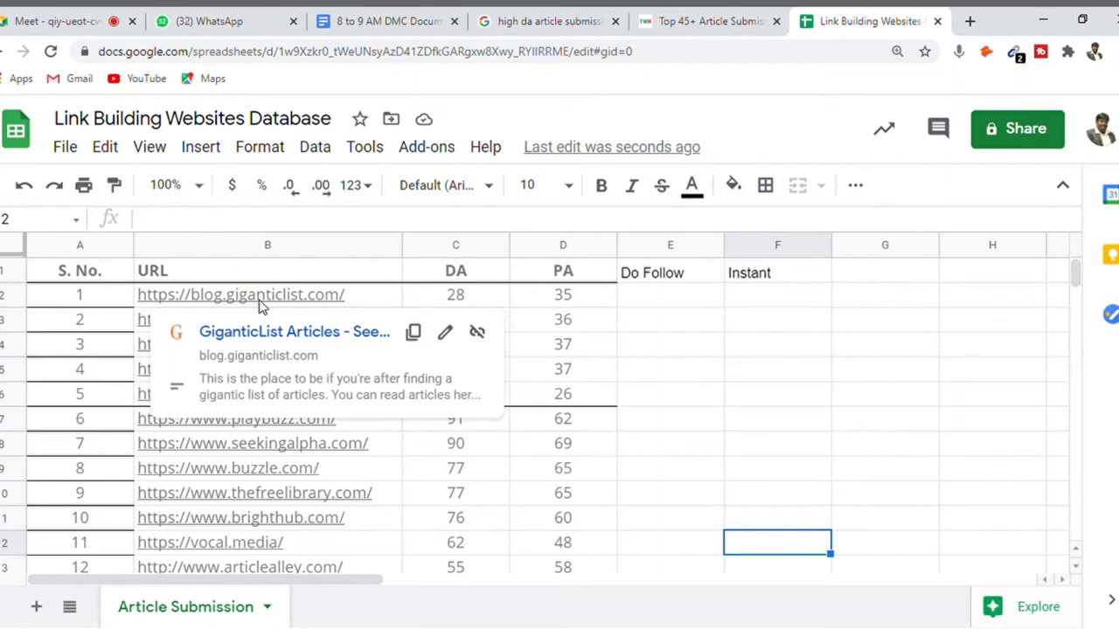
left_click(412, 332)
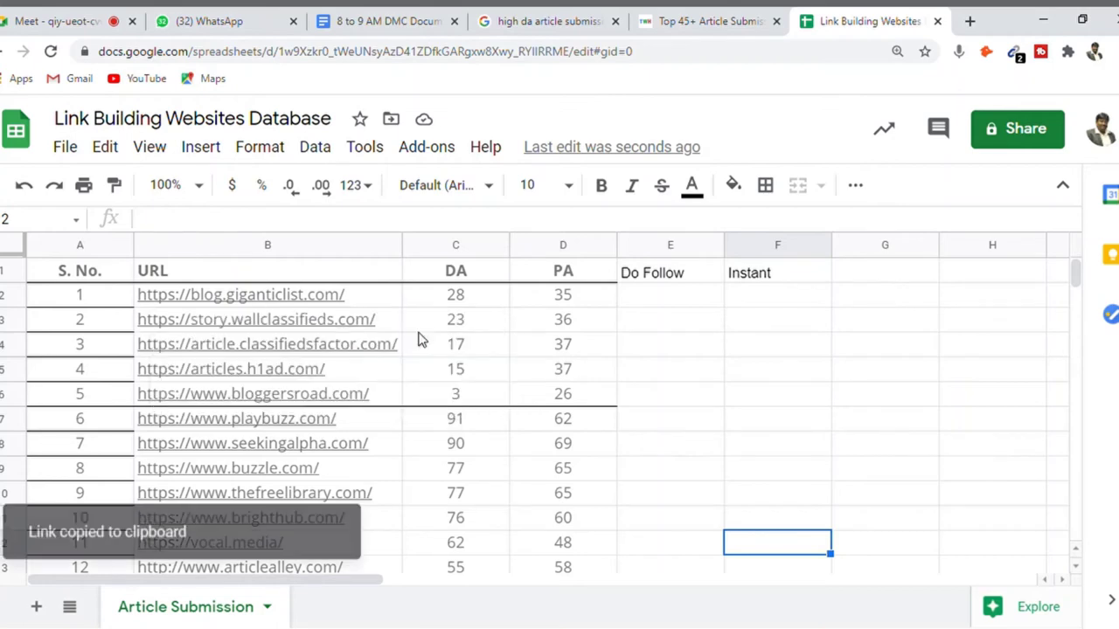
- Load the GiganticList Articles site from the copied URL, start Create Account and dismiss the ad
left_click(970, 21)
key("ctrl+v")
key("Return")
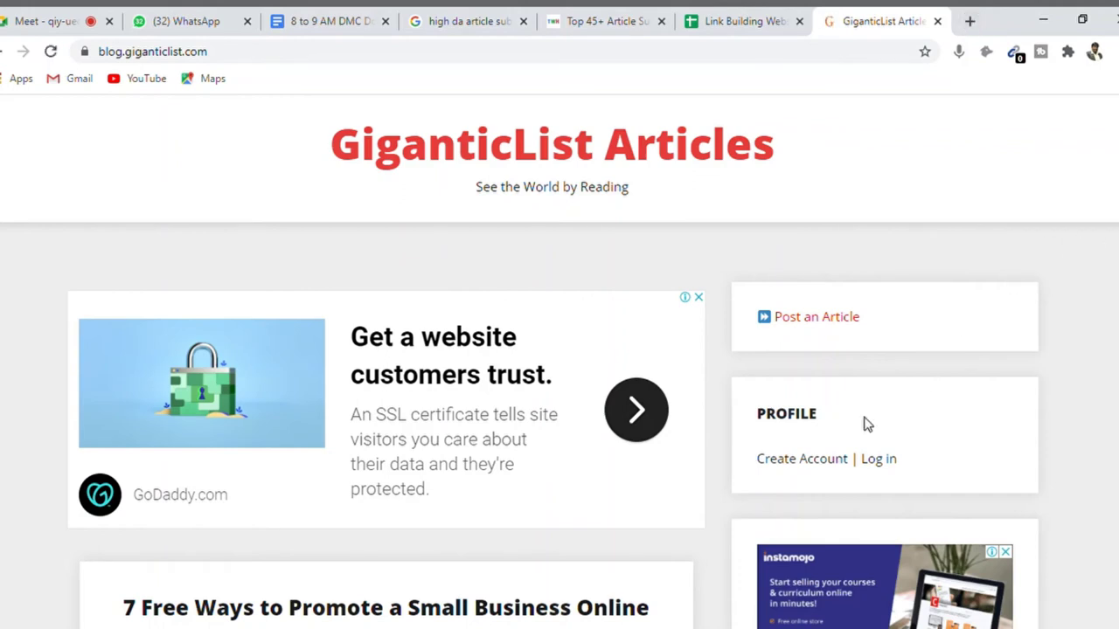
left_click(799, 462)
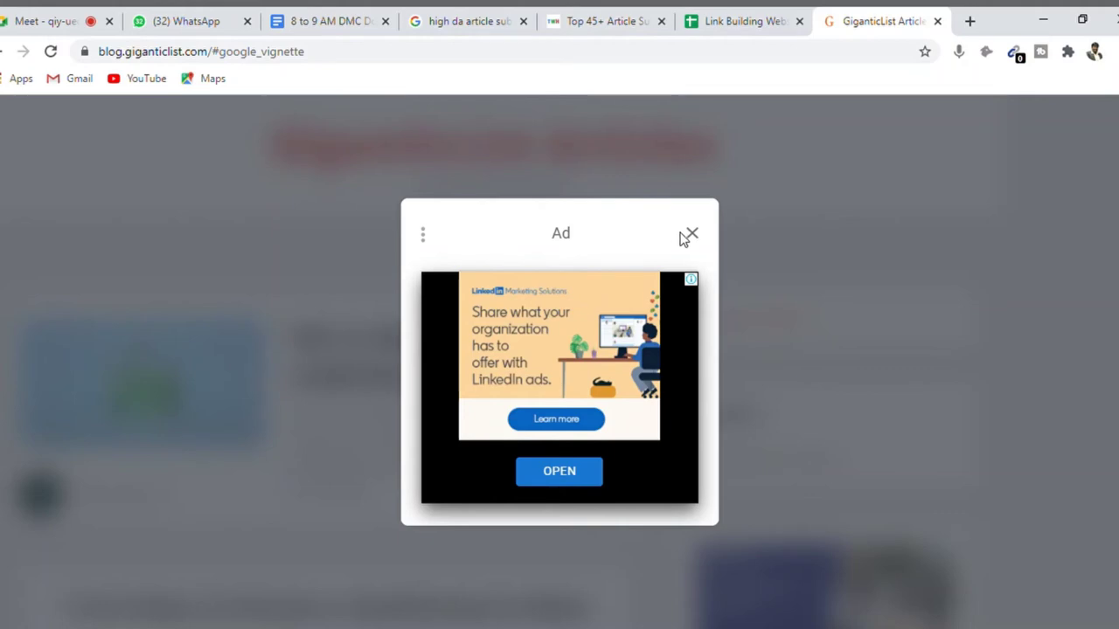
left_click(692, 234)
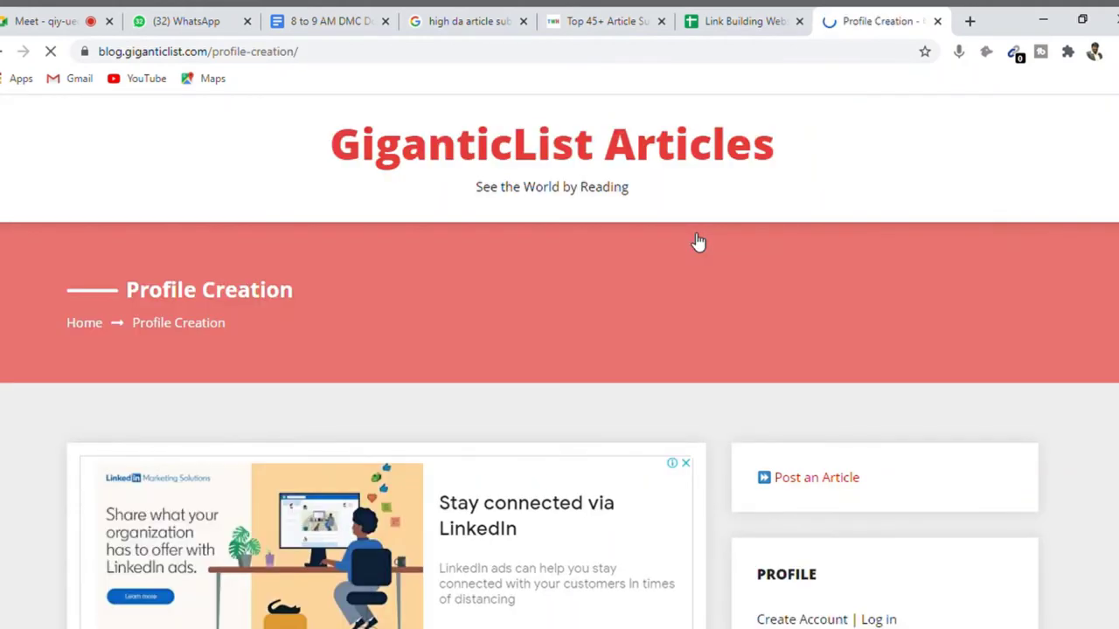
- Enter the account nickname in the first profile field and advance to Profile Creation 2
scroll(560, 361, "down", 3)
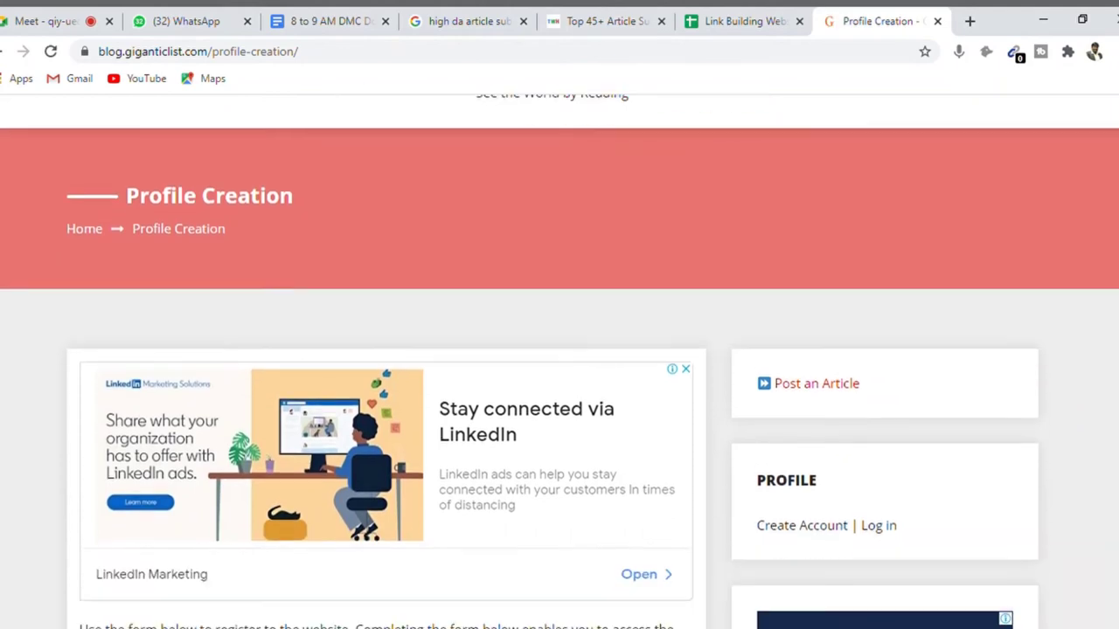
scroll(559, 362, "down", 4)
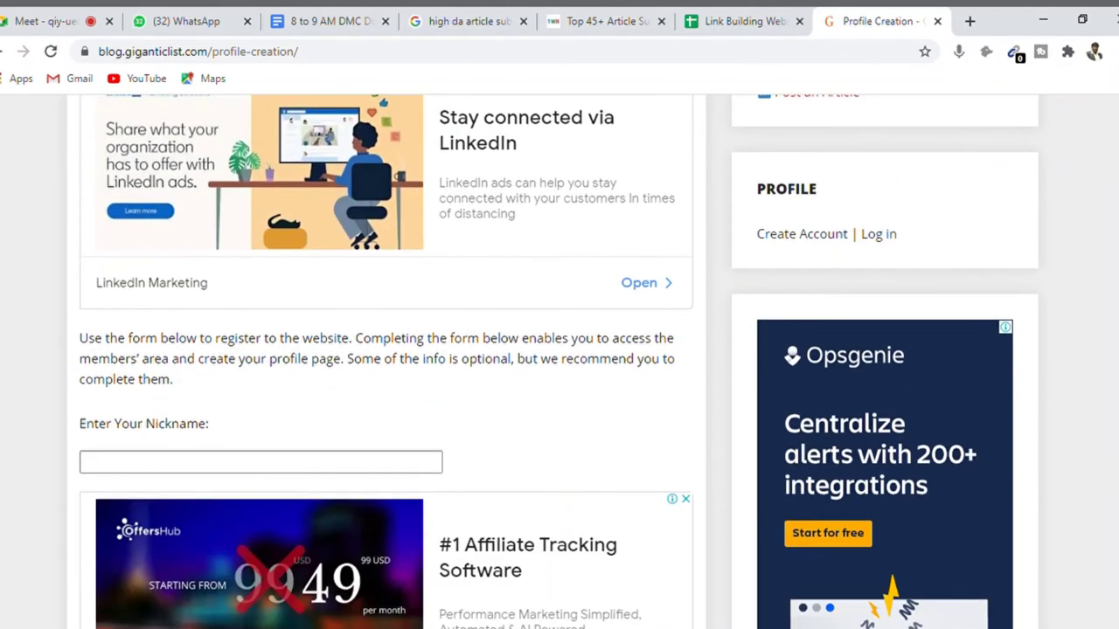
scroll(559, 362, "down", 1)
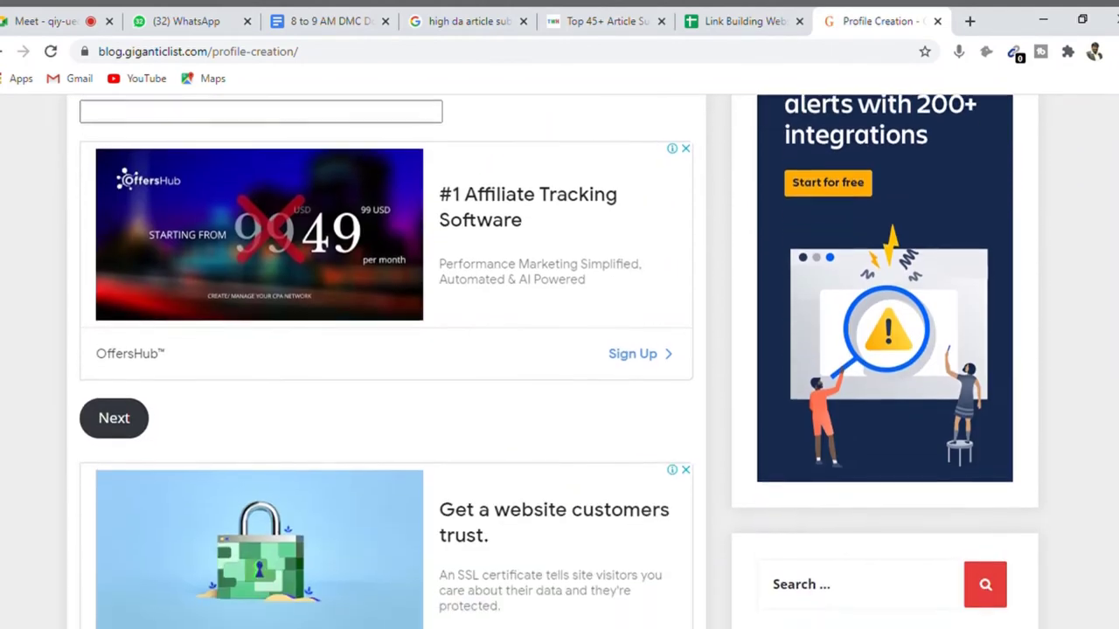
scroll(560, 362, "up", 2)
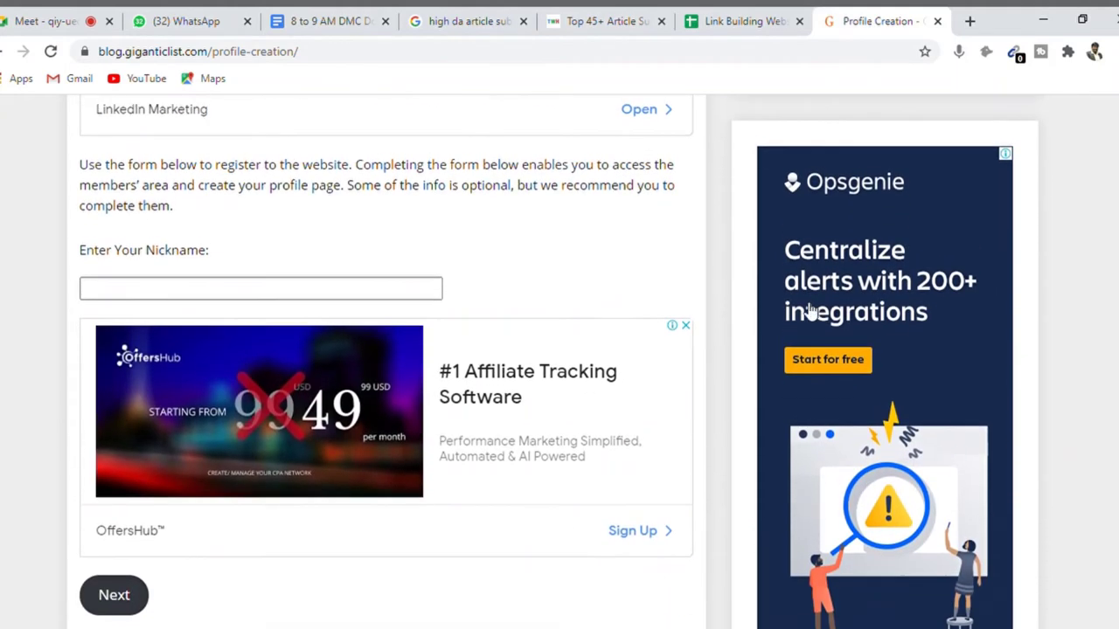
left_click(393, 298)
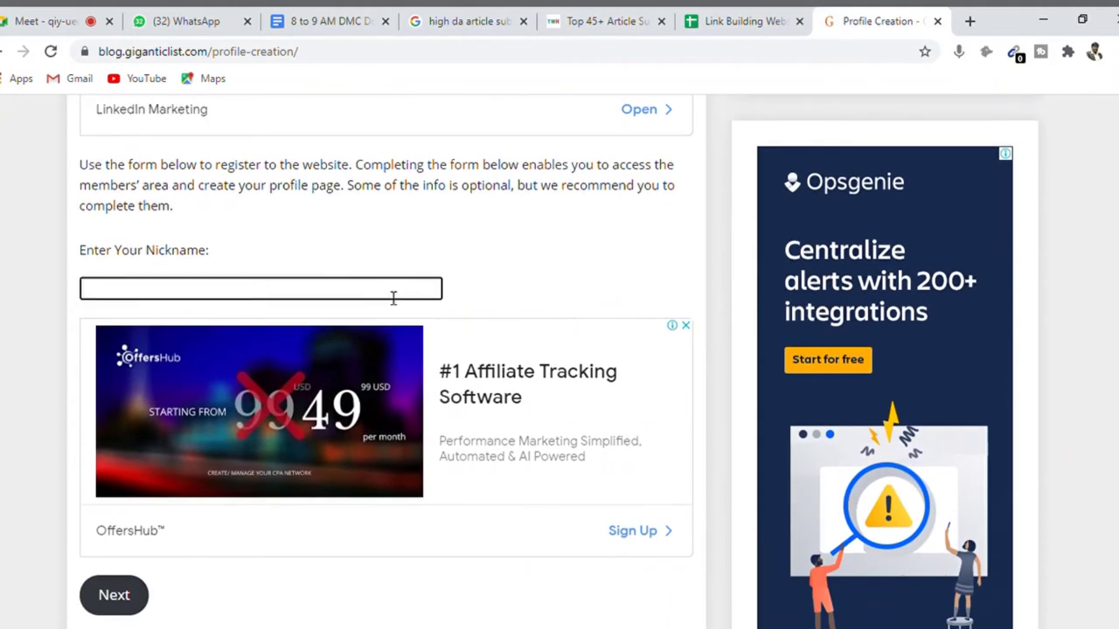
type("Amudhakumar")
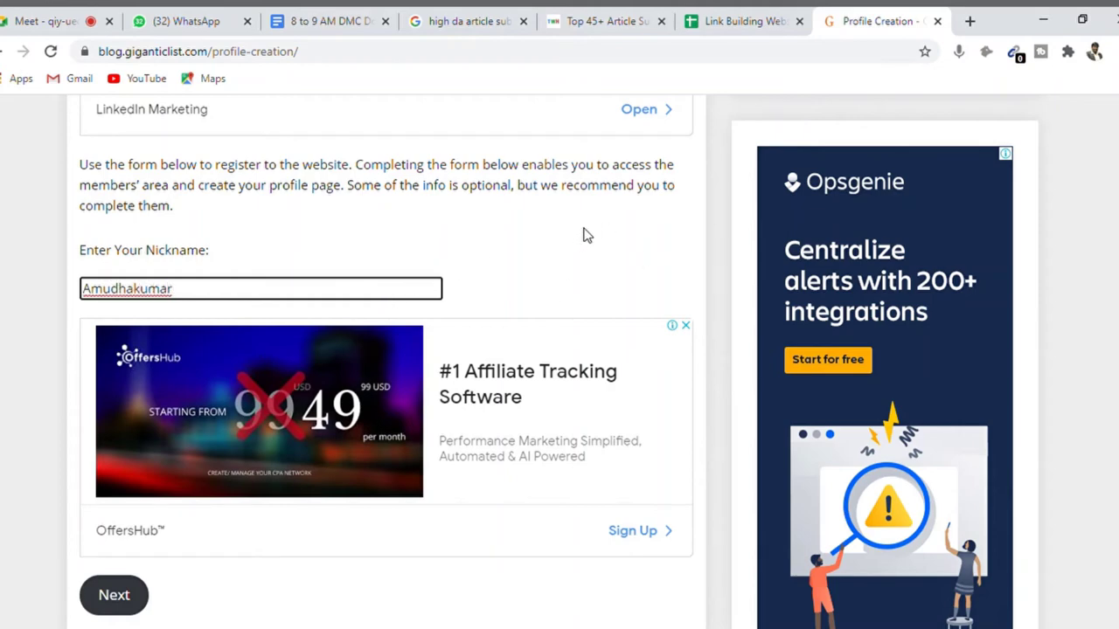
scroll(559, 362, "down", 1)
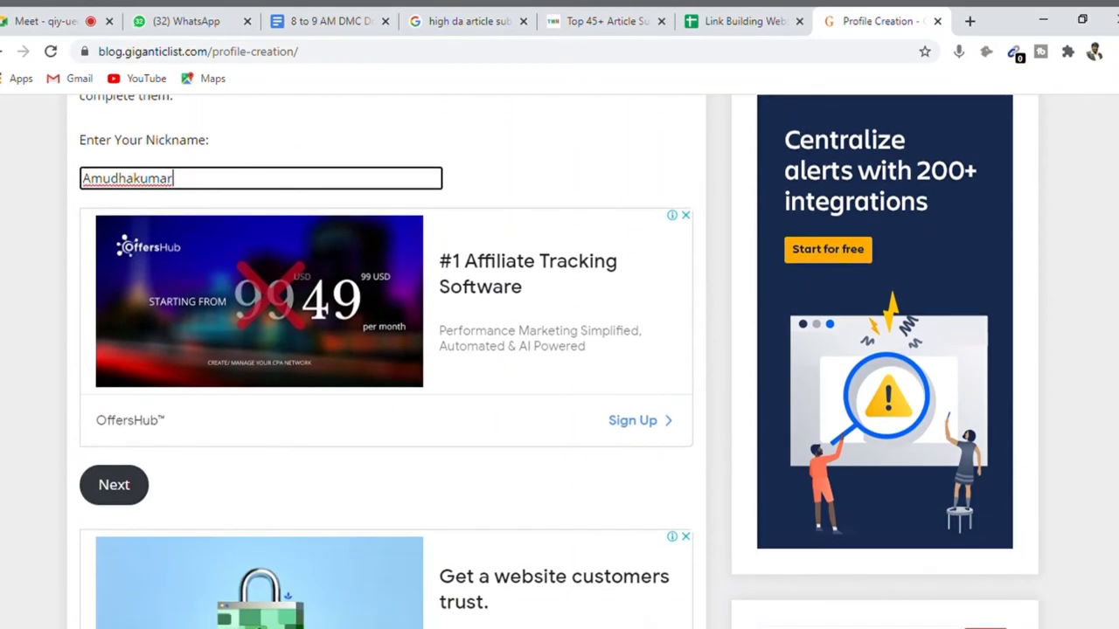
left_click(131, 491)
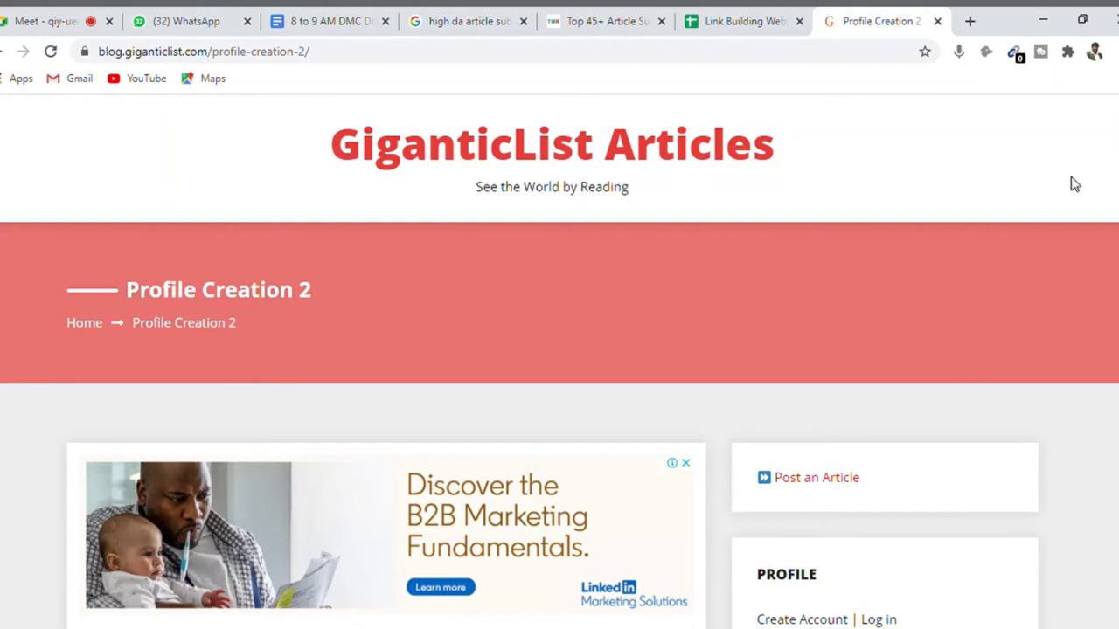
- Enter the profile username and password and submit the credentials step
scroll(559, 363, "down", 6)
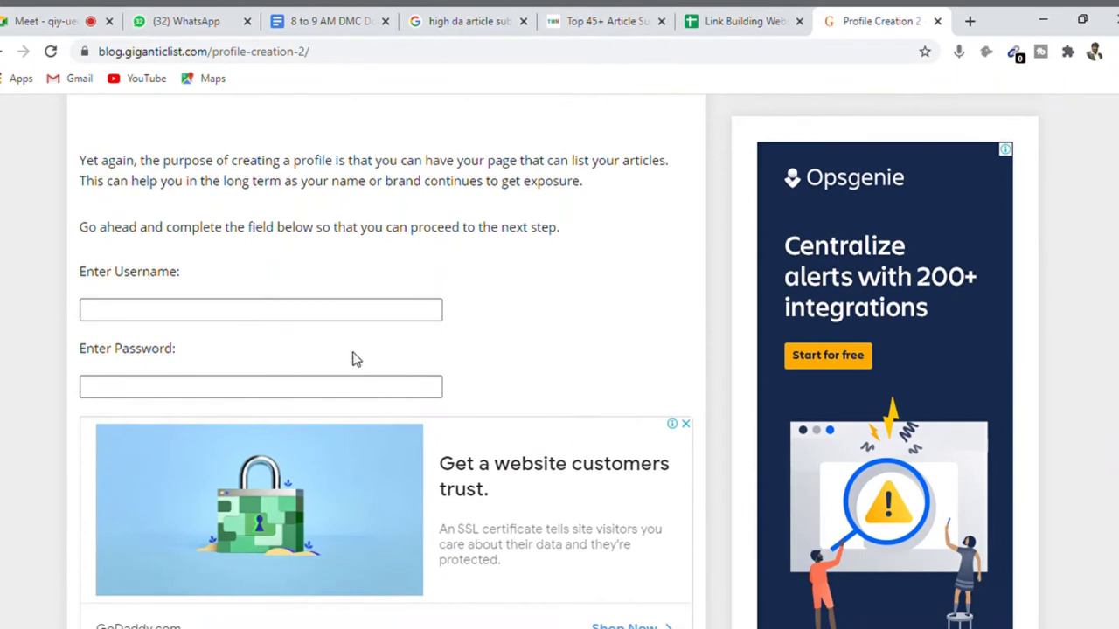
left_click(313, 317)
type("A")
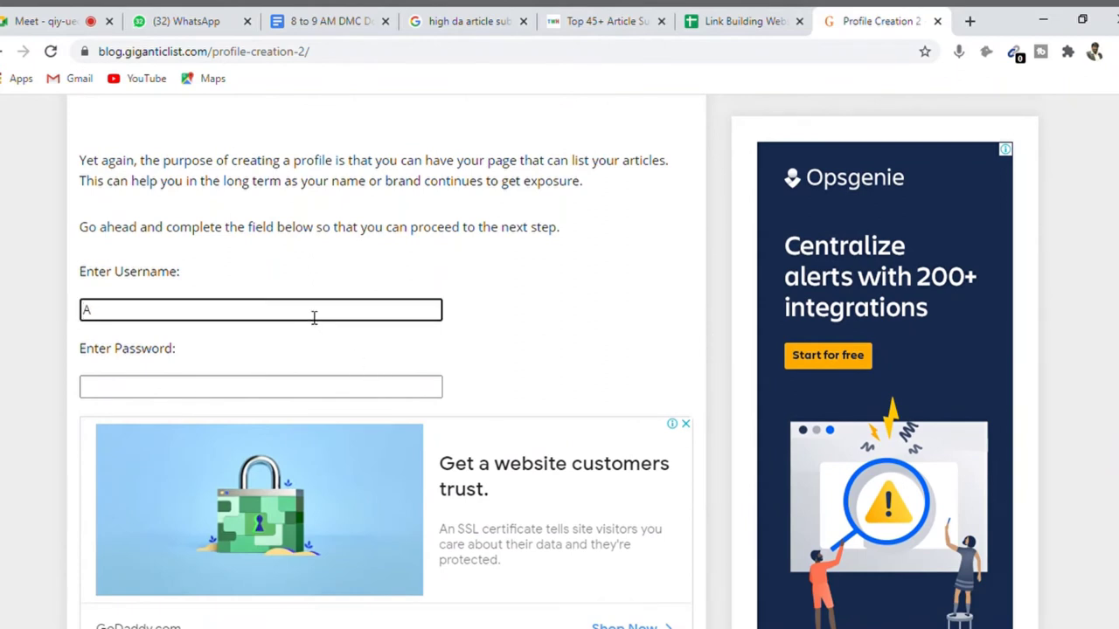
type("mudhakumar")
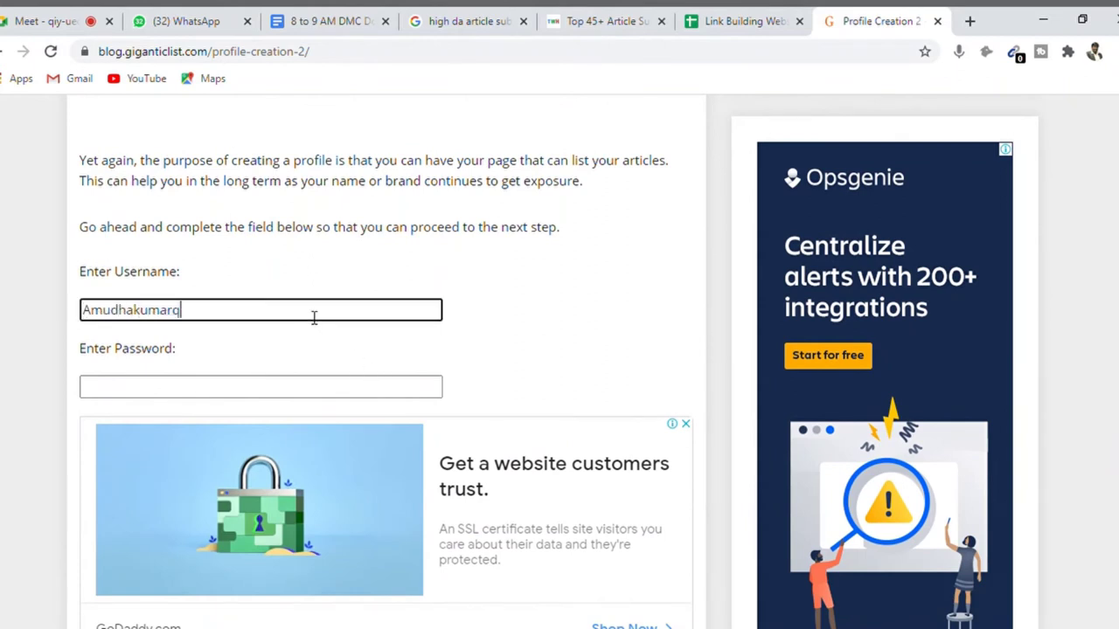
key("Tab")
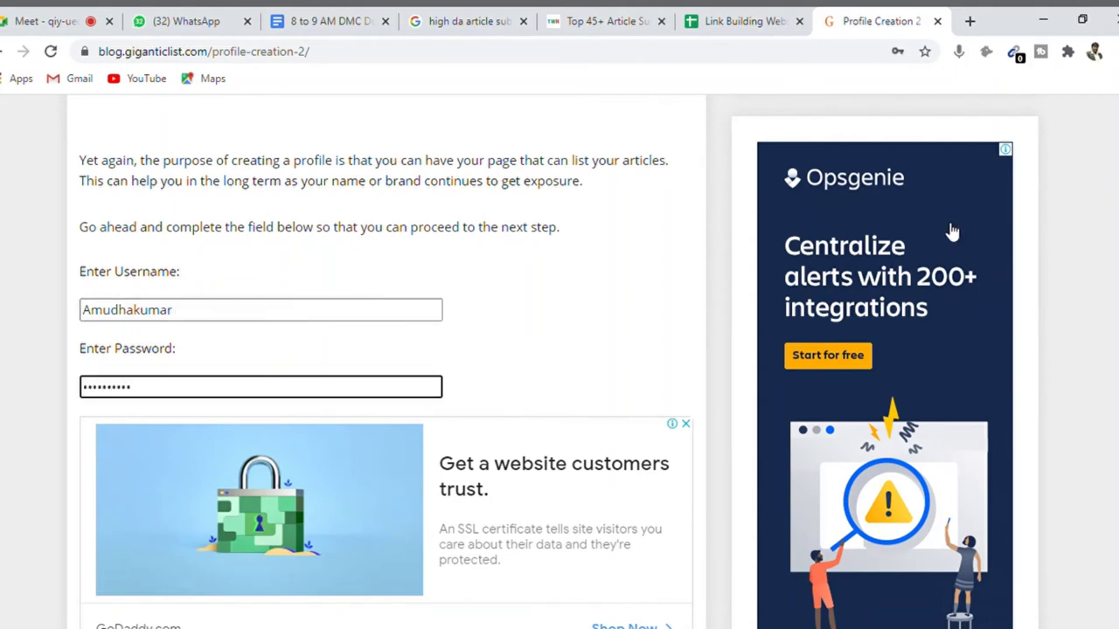
scroll(1110, 362, "down", 3)
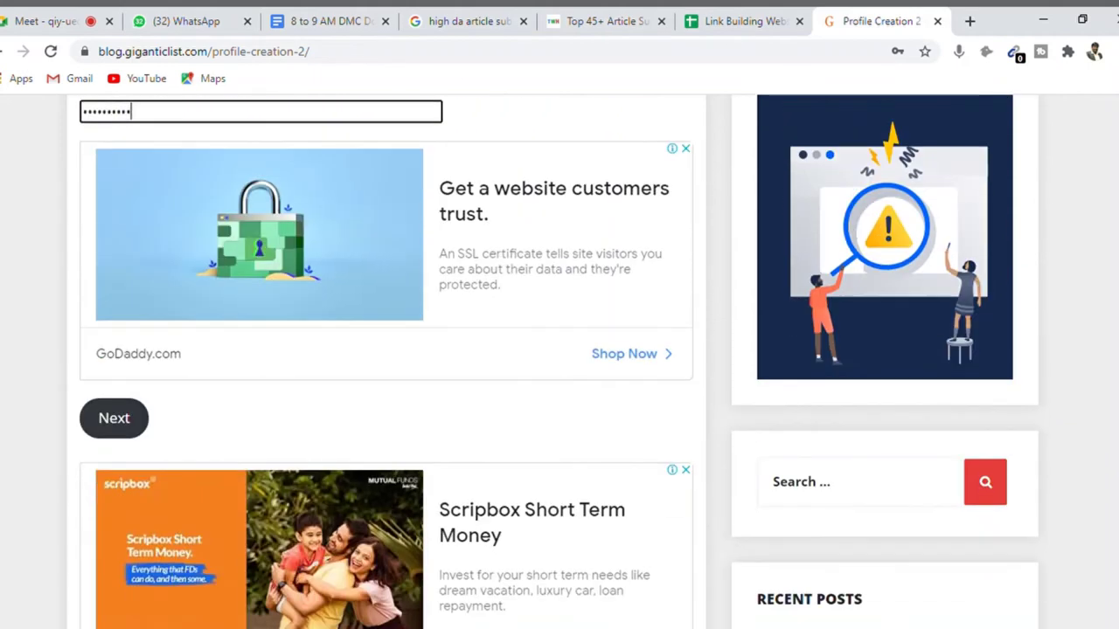
left_click(122, 425)
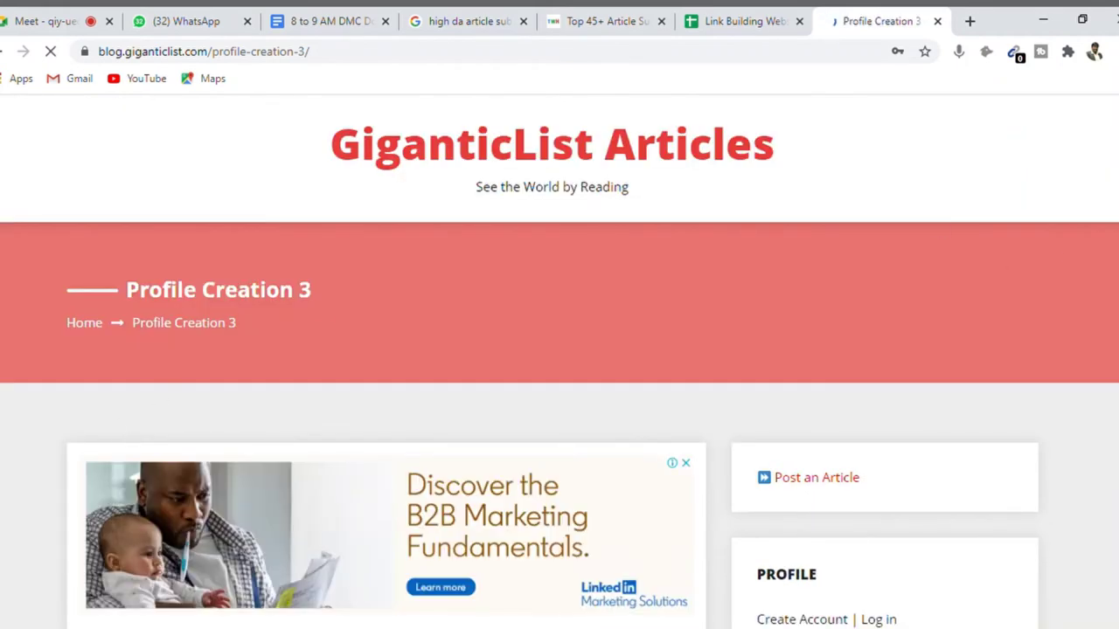
- Enter the personal website URL, submit it, and reach the bio box on Profile Creation 4
scroll(1112, 292, "down", 5)
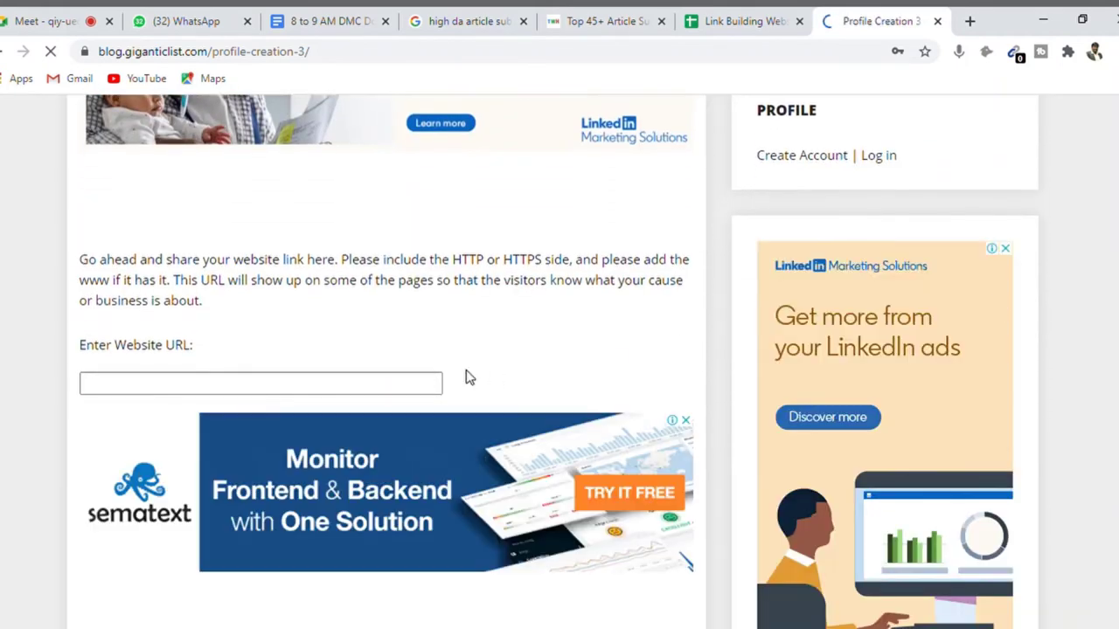
left_click(285, 392)
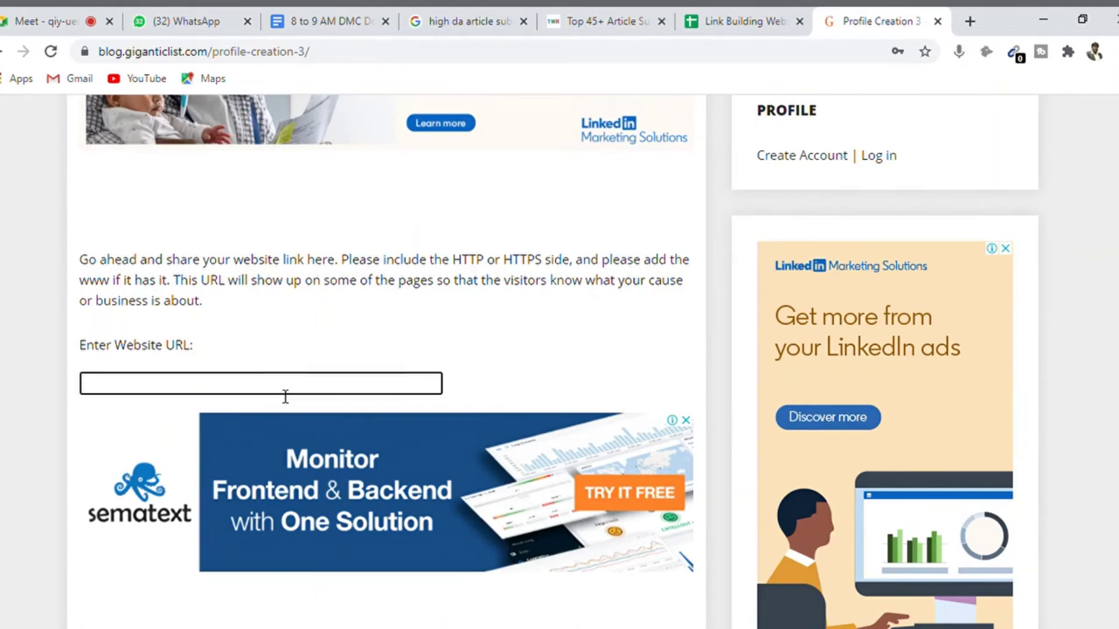
type("https://www.a")
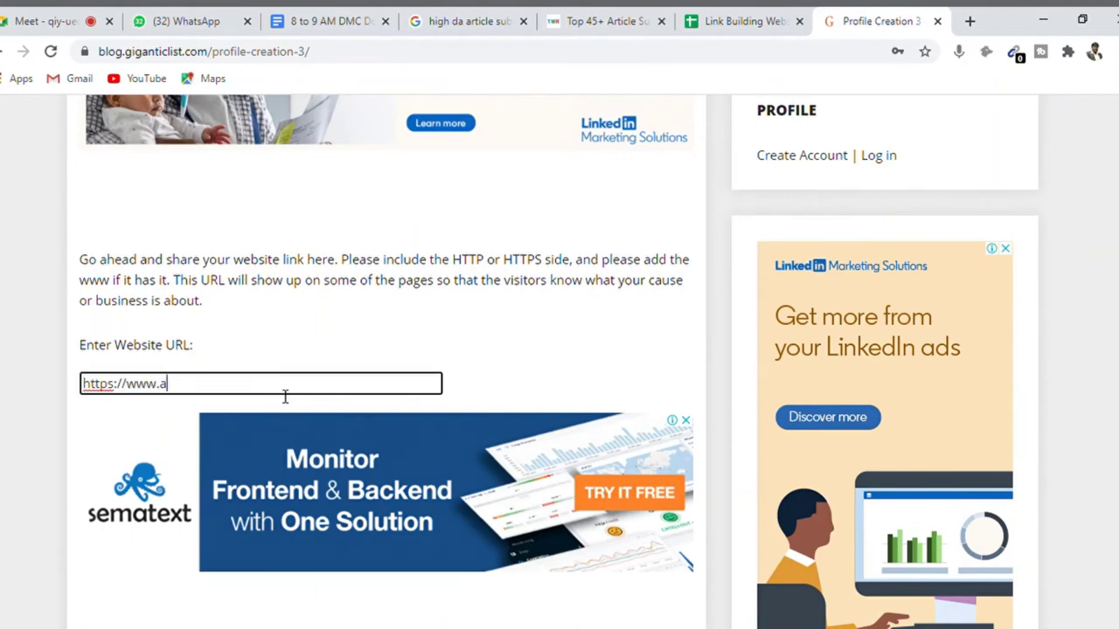
type("mudhakumar.co")
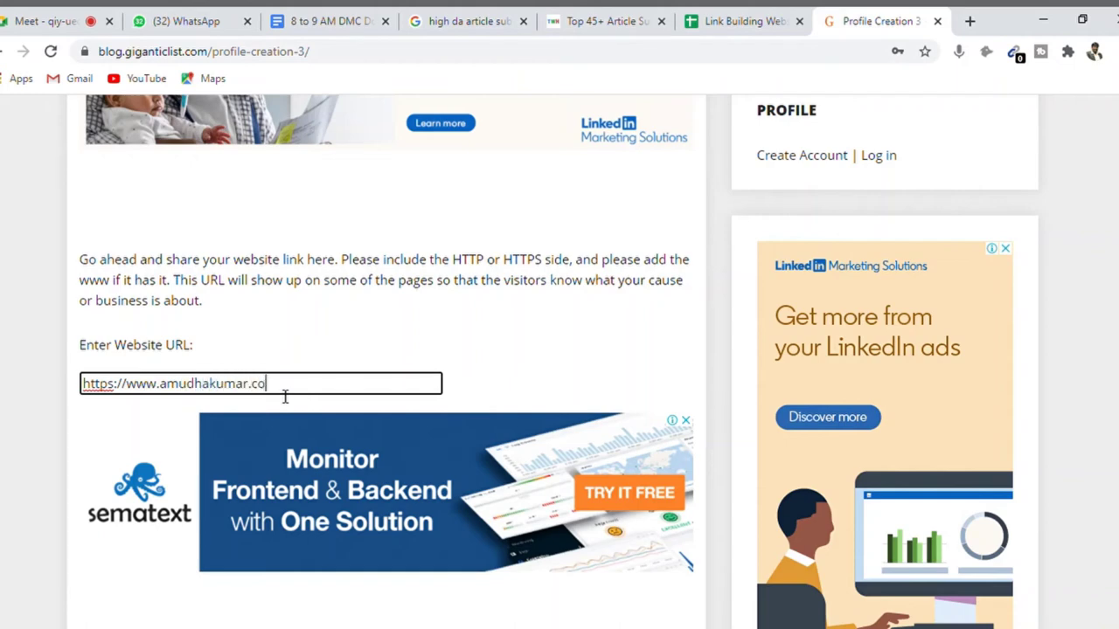
type("m/")
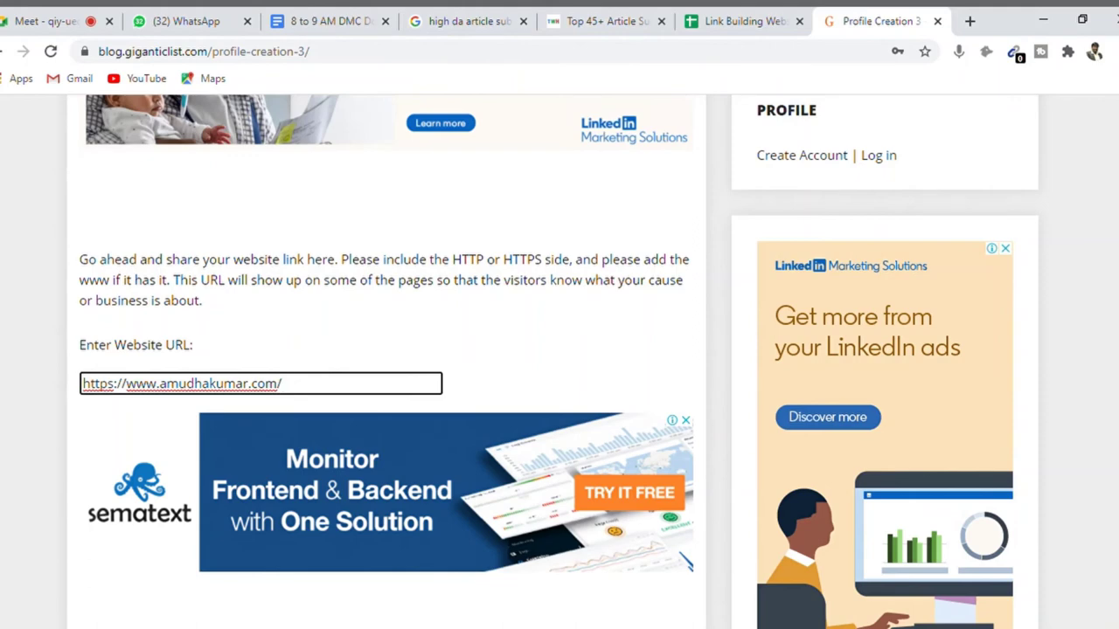
scroll(616, 429, "down", 3)
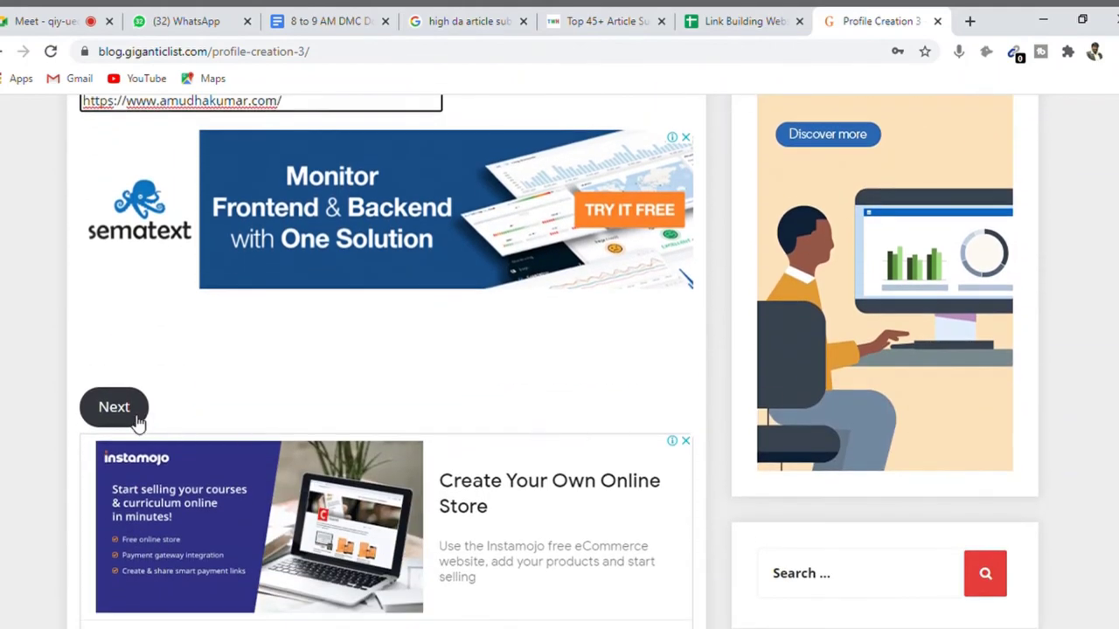
left_click(114, 408)
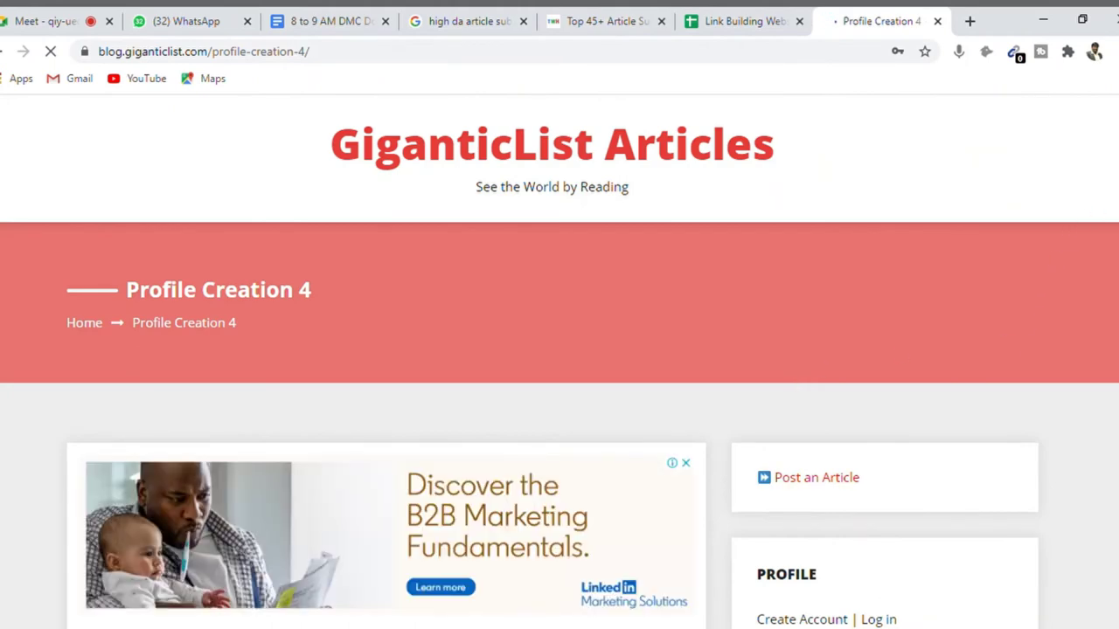
scroll(540, 320, "down", 7)
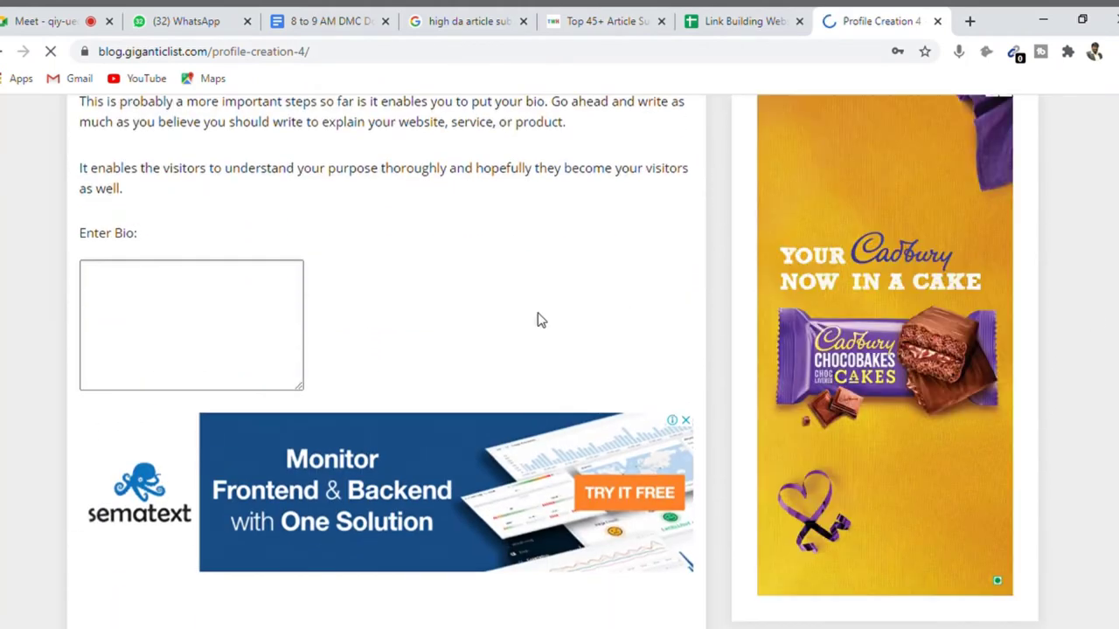
left_click(143, 312)
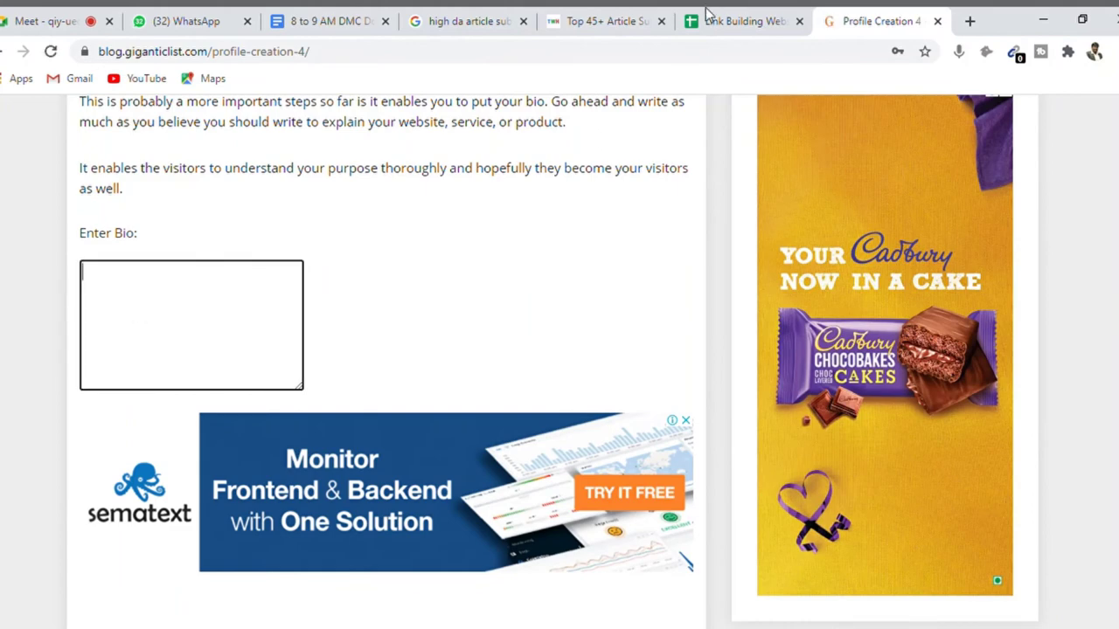
- Expand and copy the full About bio from your LinkedIn profile, then return to GiganticList
left_click(973, 23)
type("link")
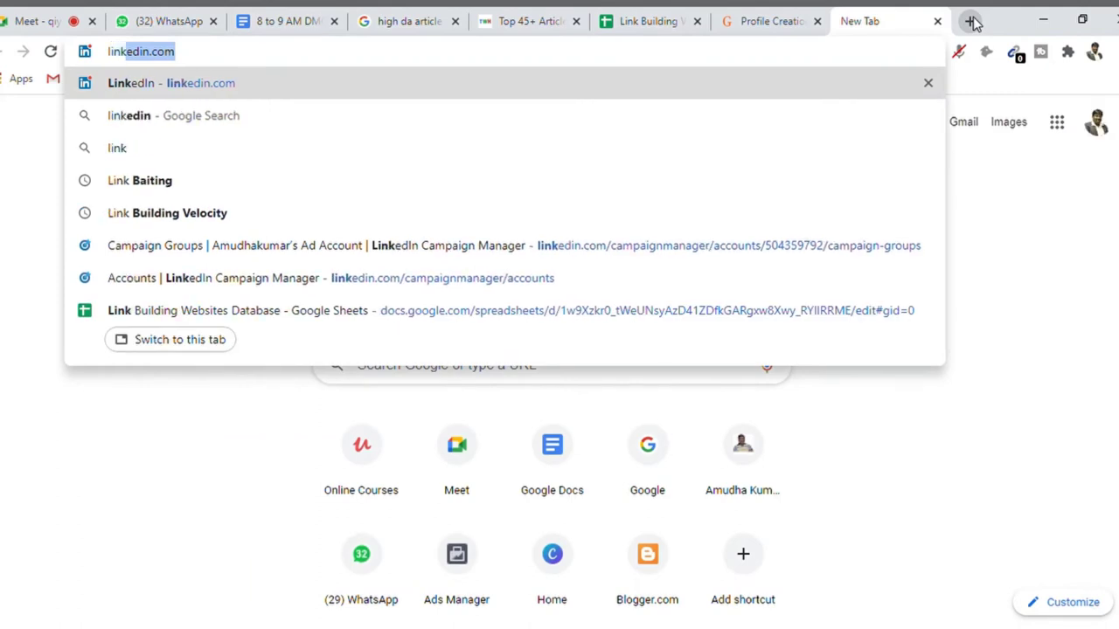
key("Return")
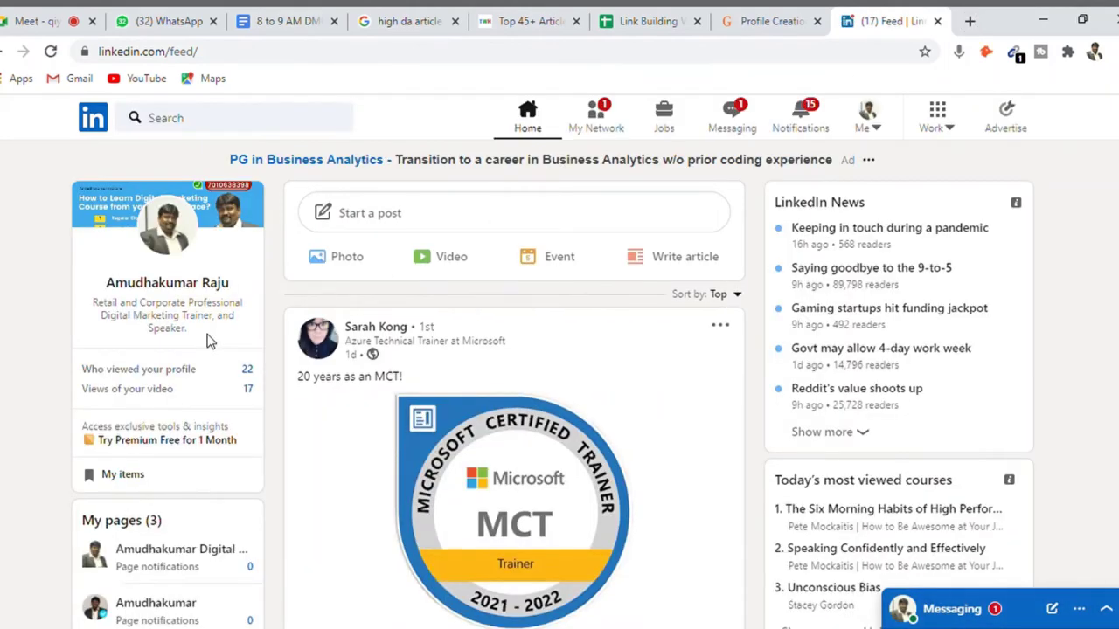
left_click(194, 283)
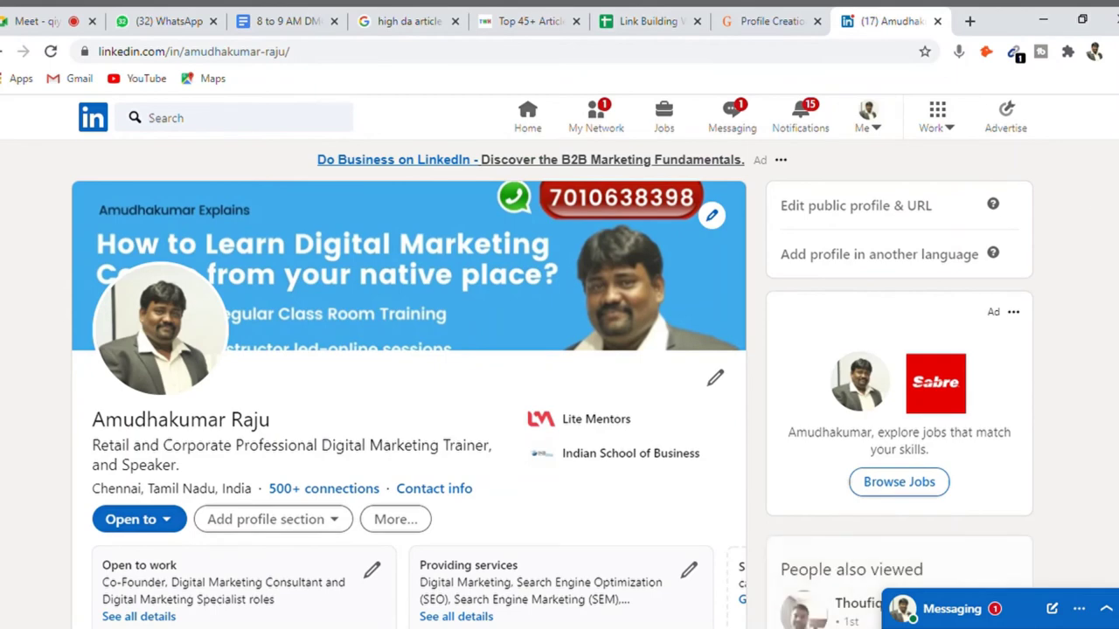
scroll(551, 385, "down", 4)
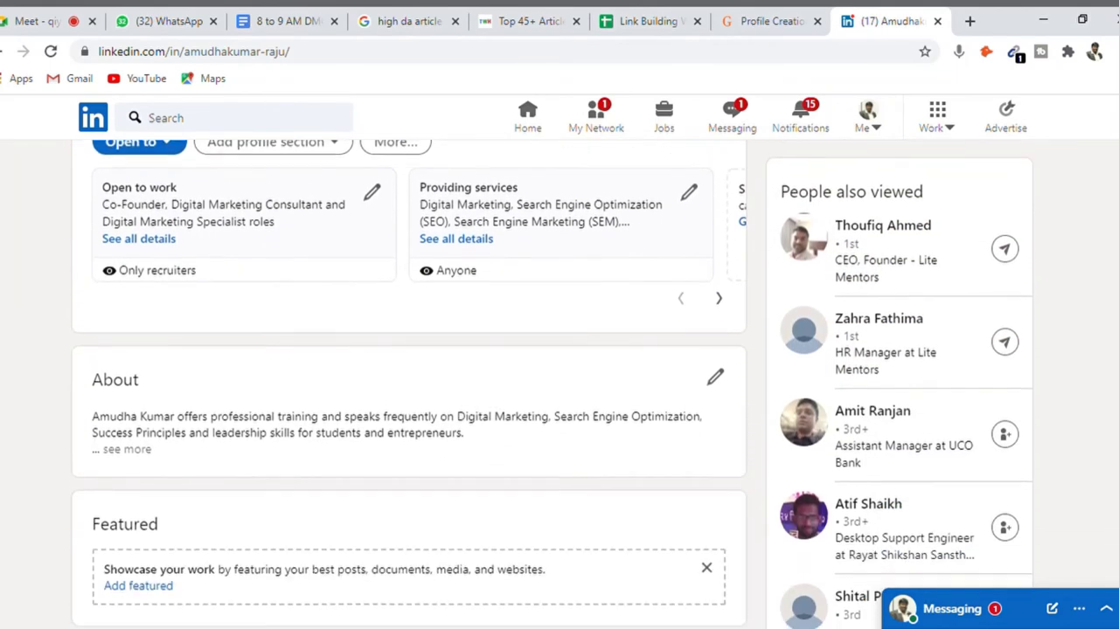
left_click(147, 450)
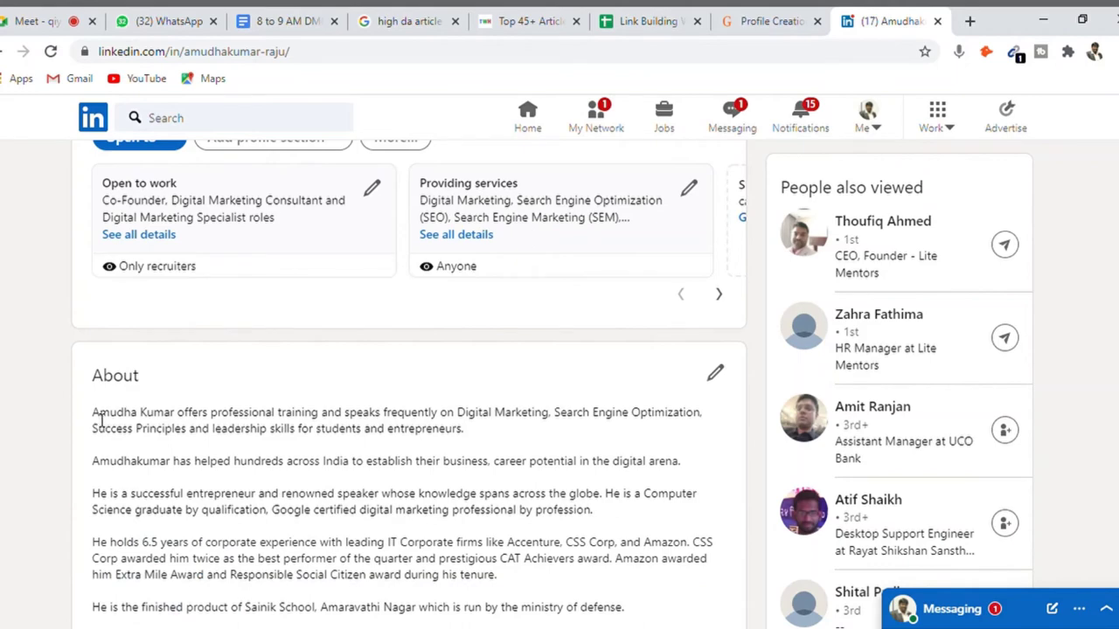
left_click_drag(101, 420, 562, 233)
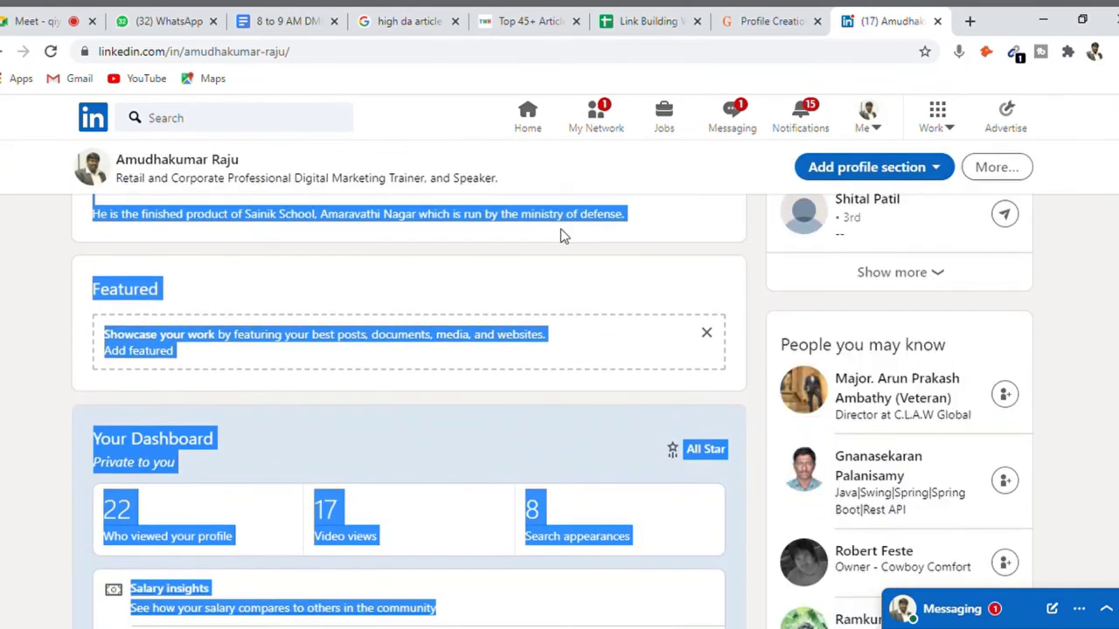
left_click(644, 226)
triple_click(647, 227)
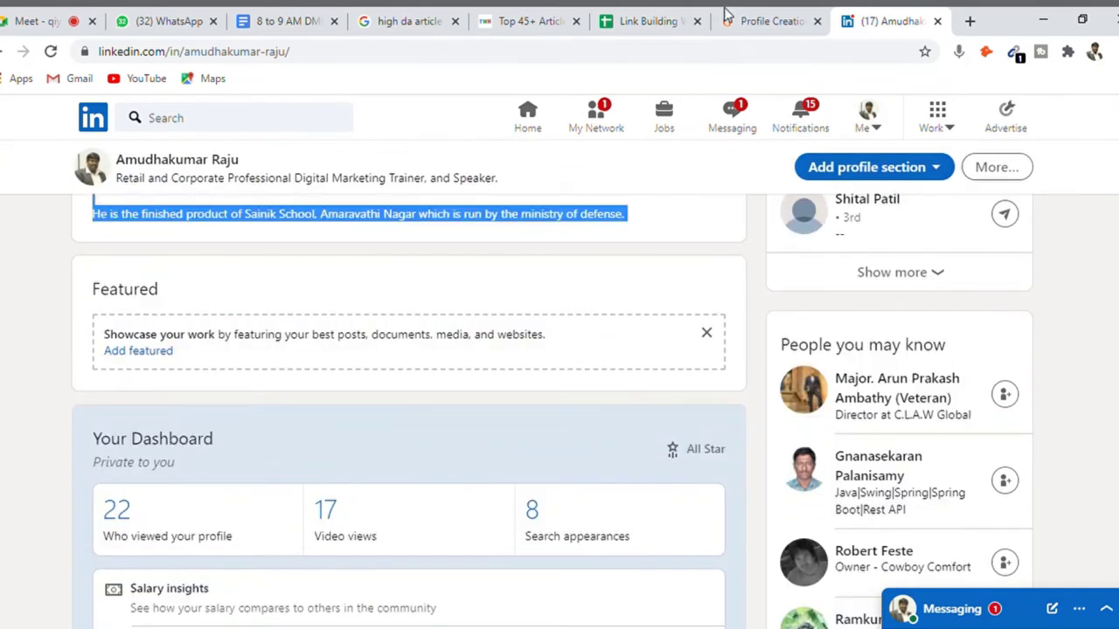
left_click(757, 21)
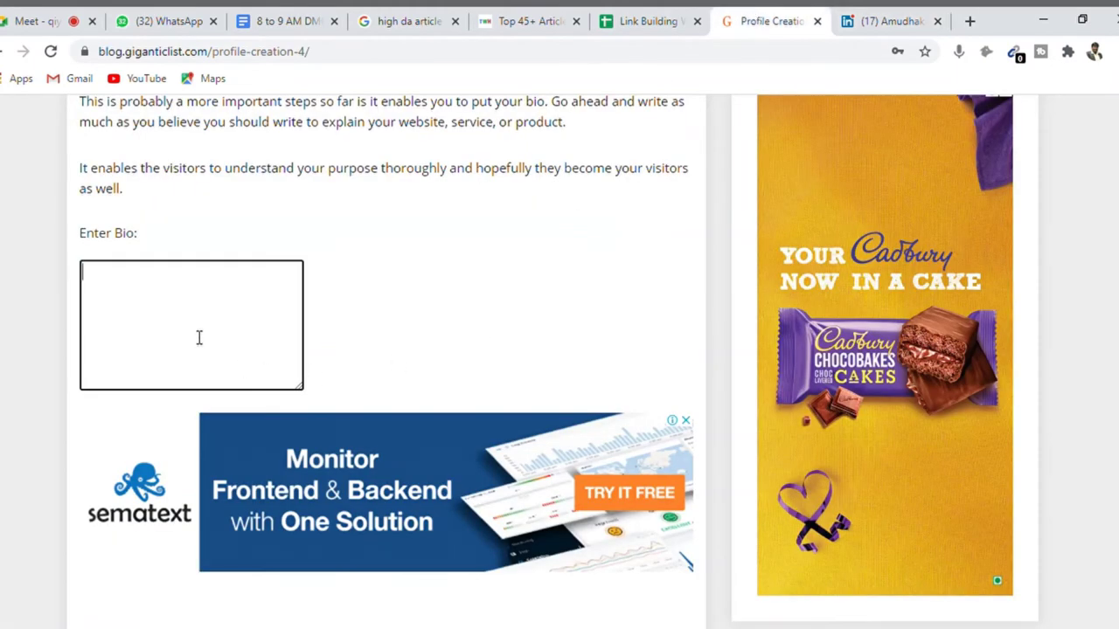
- Paste the copied LinkedIn bio into the bio box and submit it
key("ctrl+v")
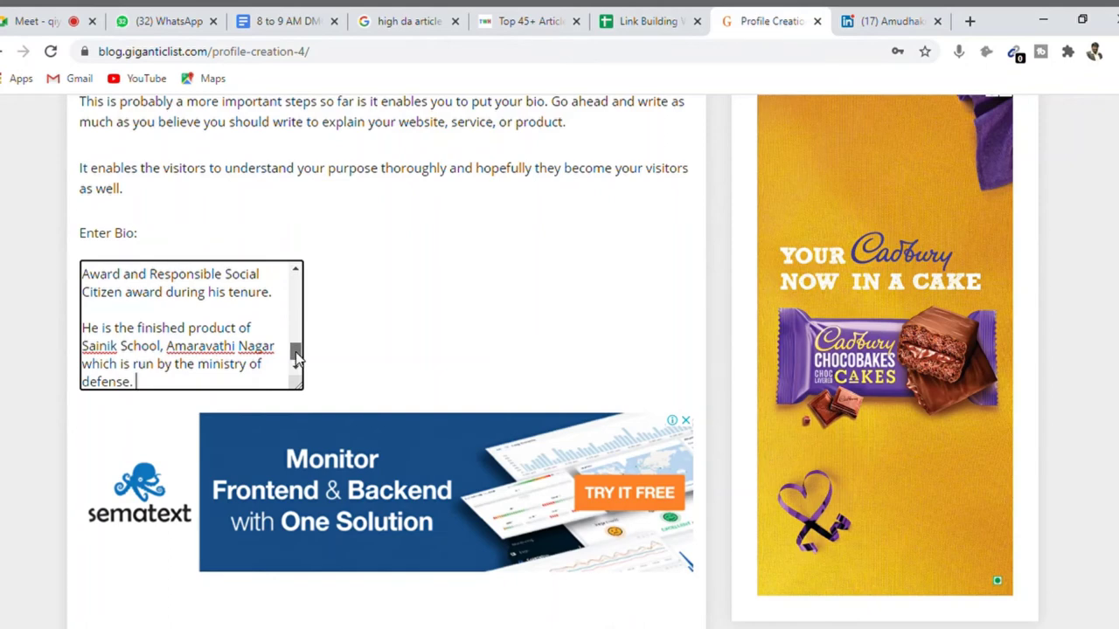
left_click_drag(295, 354, 302, 242)
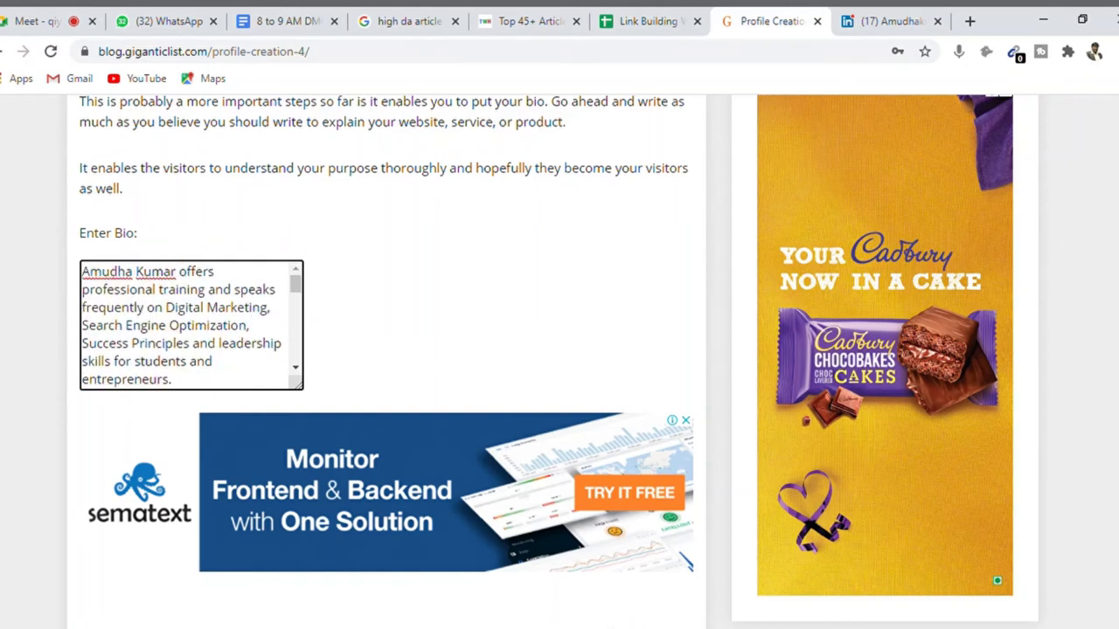
scroll(559, 362, "down", 3)
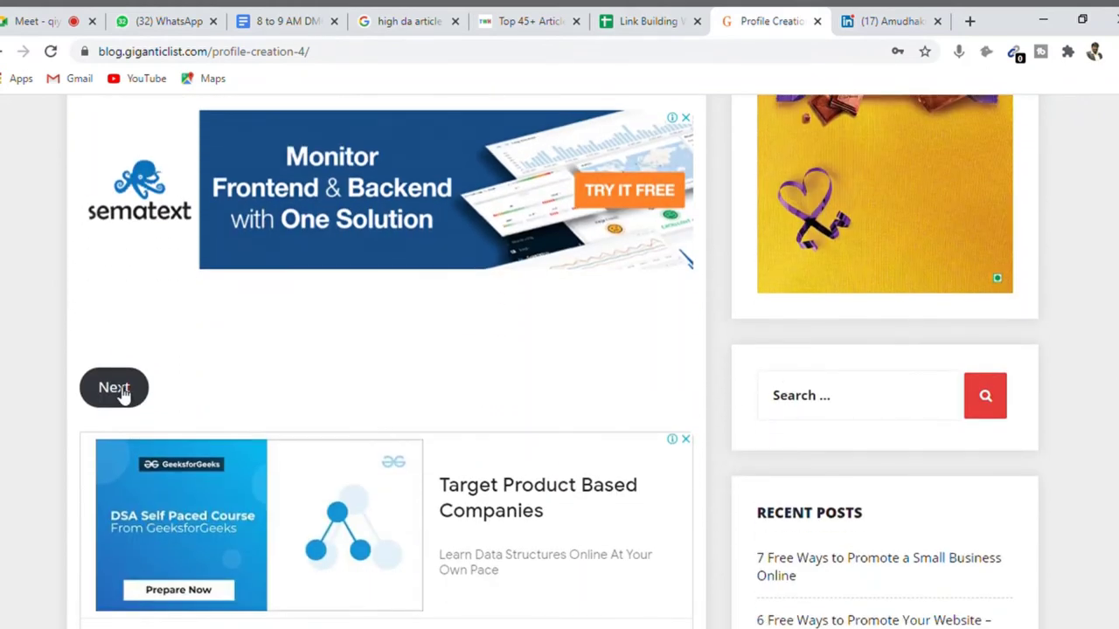
left_click(123, 393)
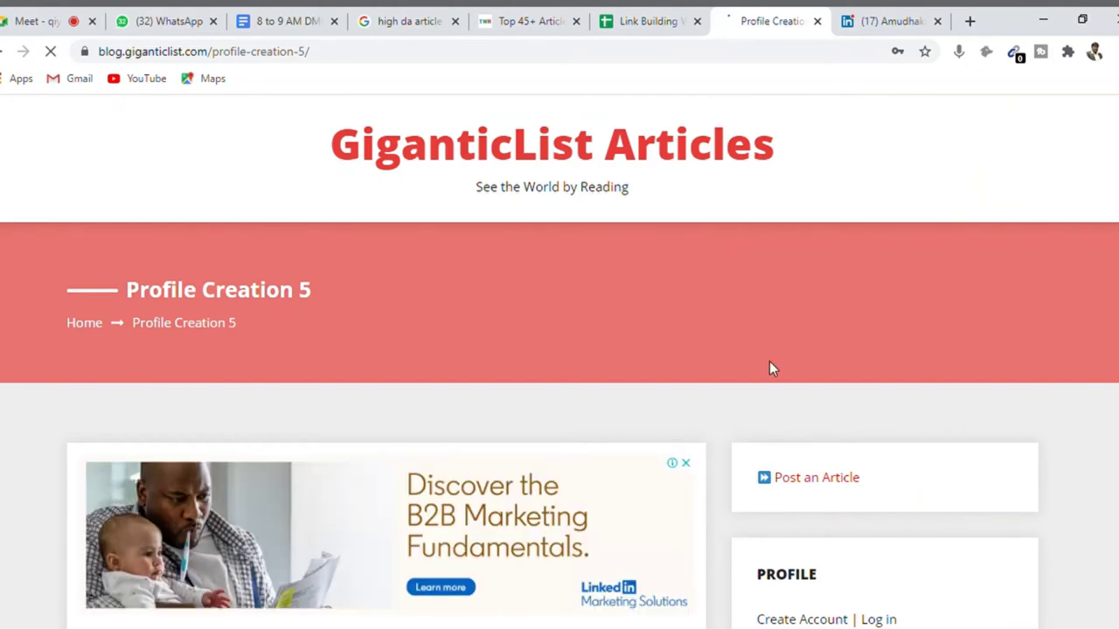
- Enter the contact's Gmail address in the email field and continue to the next step
scroll(559, 350, "down", 4)
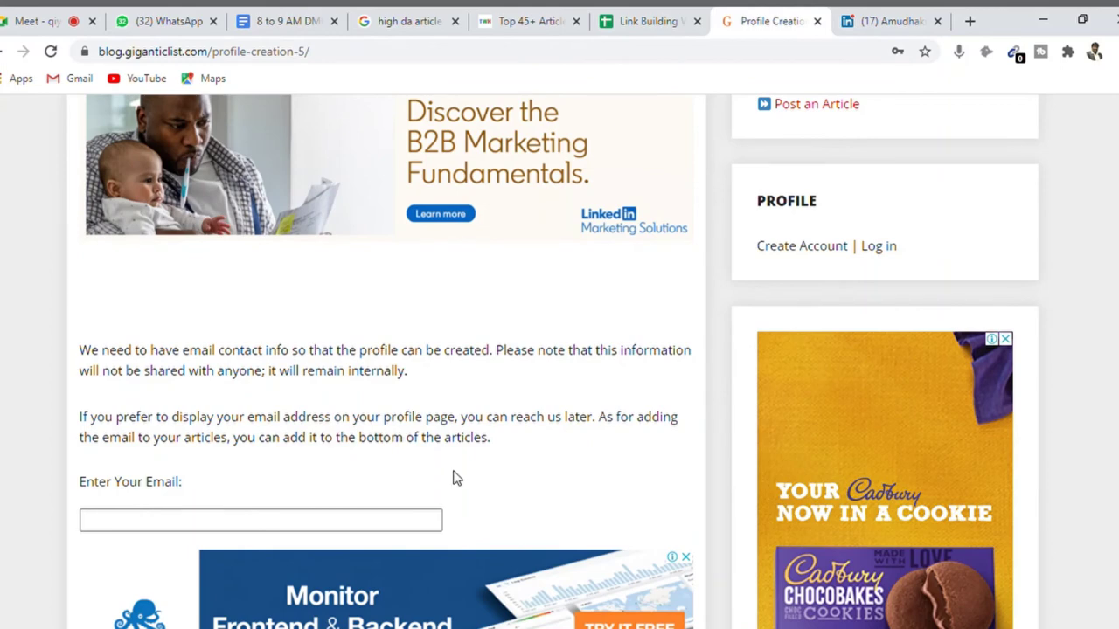
left_click(382, 527)
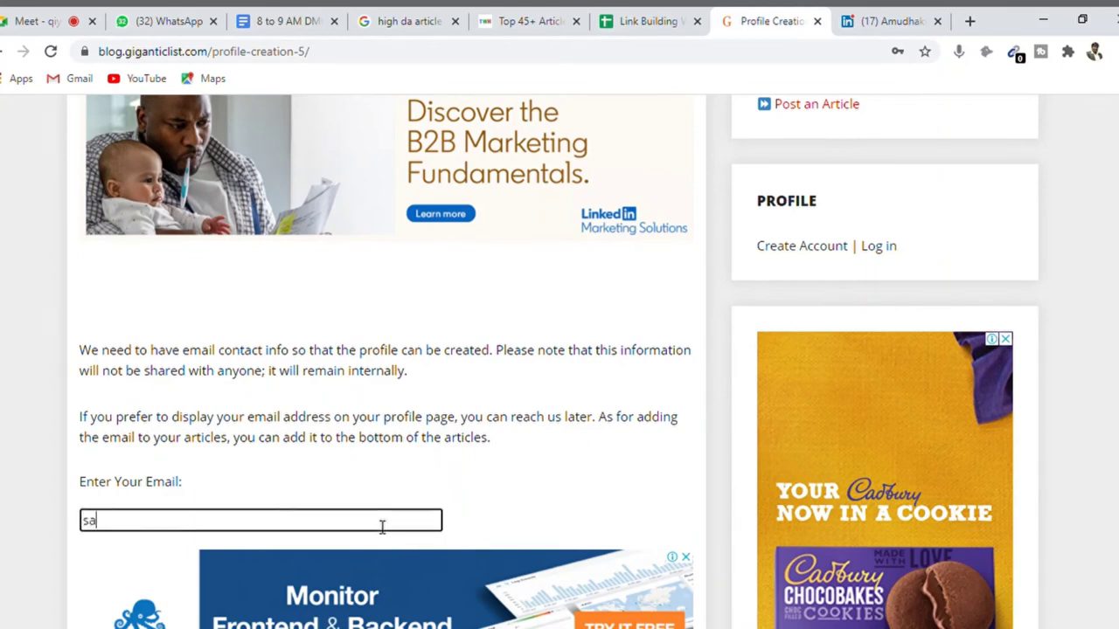
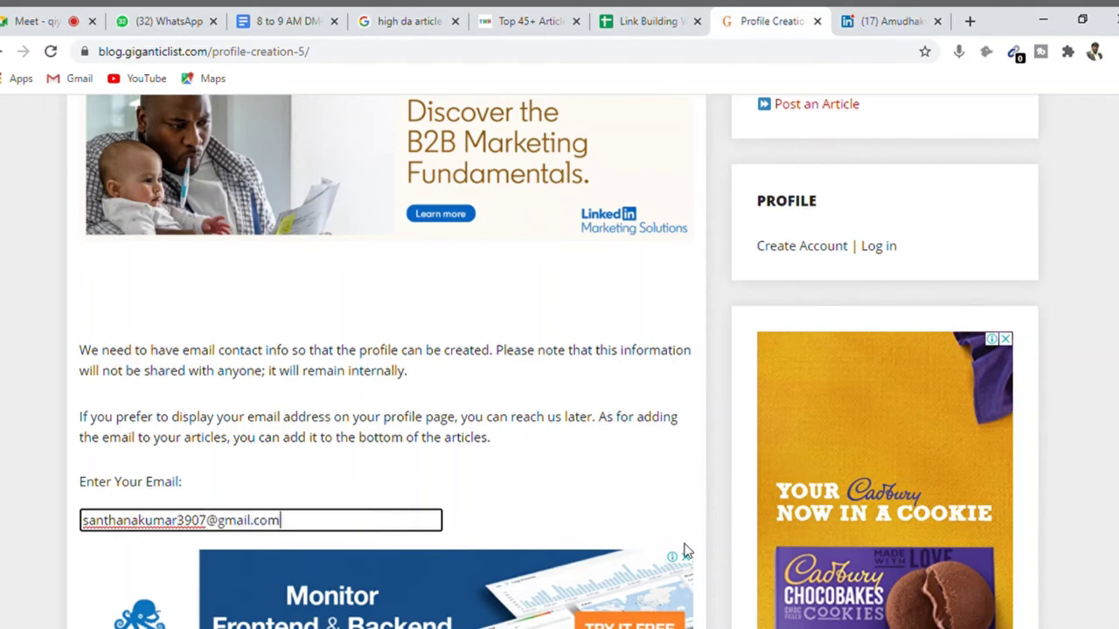
scroll(393, 350, "down", 4)
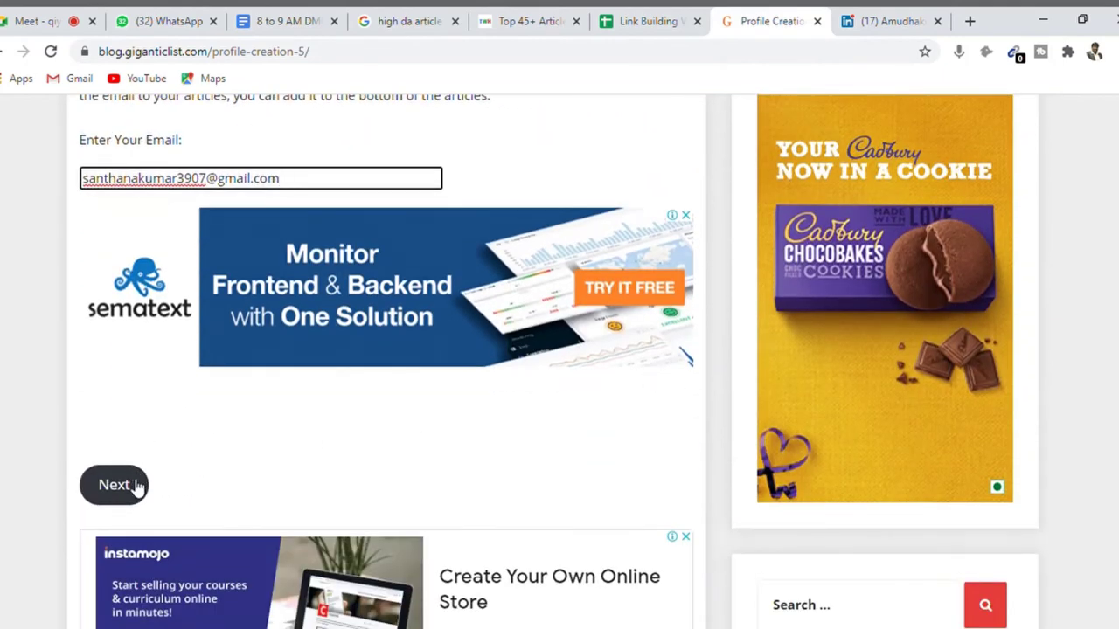
left_click(127, 490)
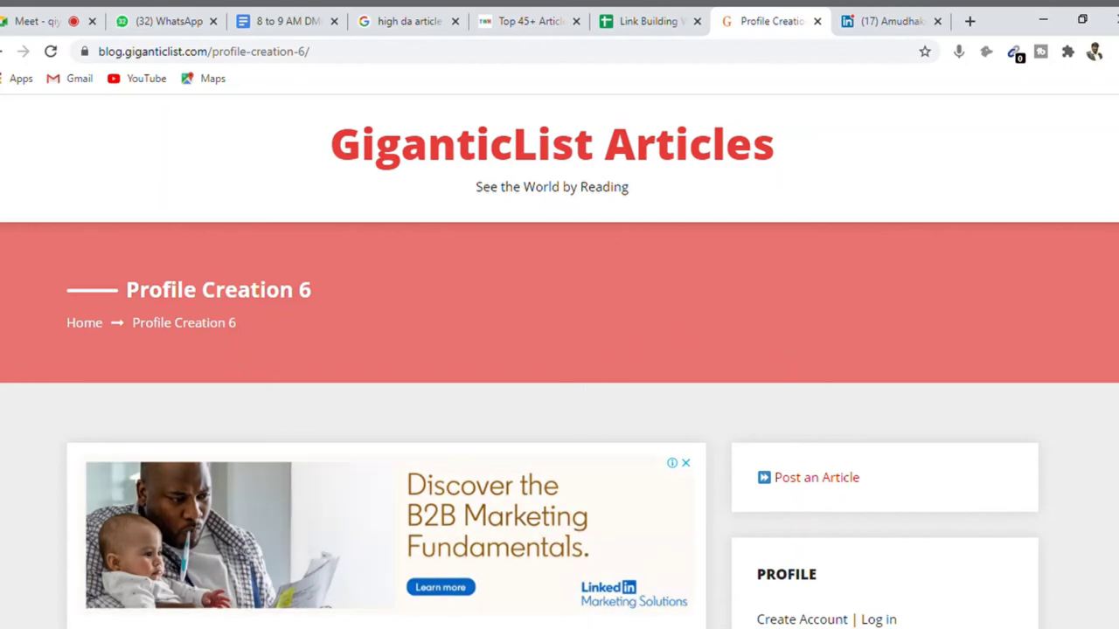
- Fill in the optional phone number and submit the profile form
scroll(300, 358, "down", 6)
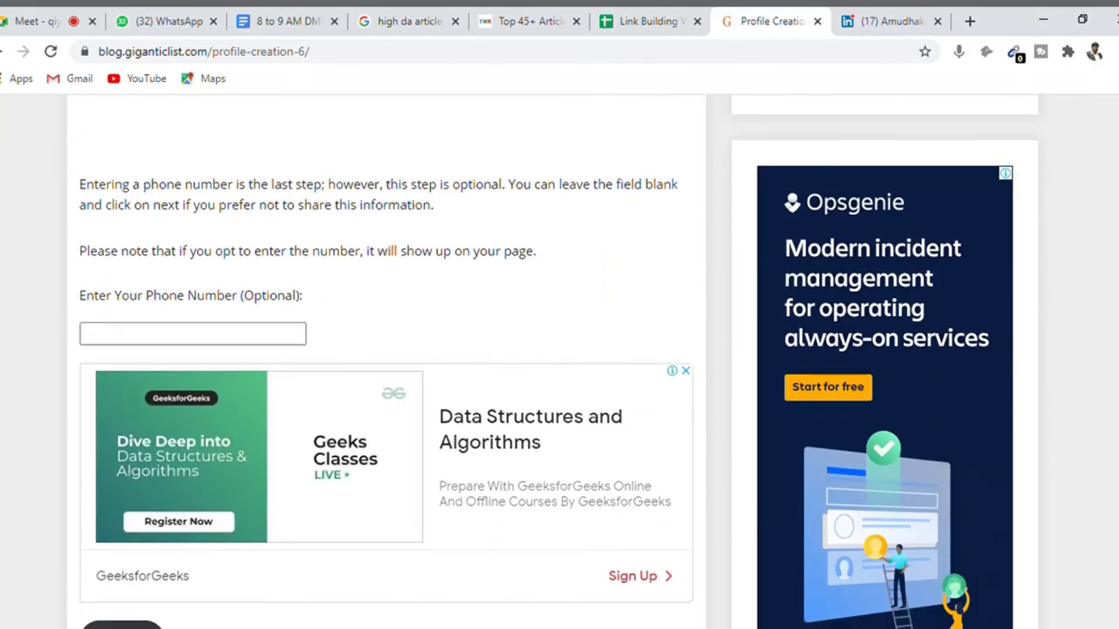
left_click(189, 337)
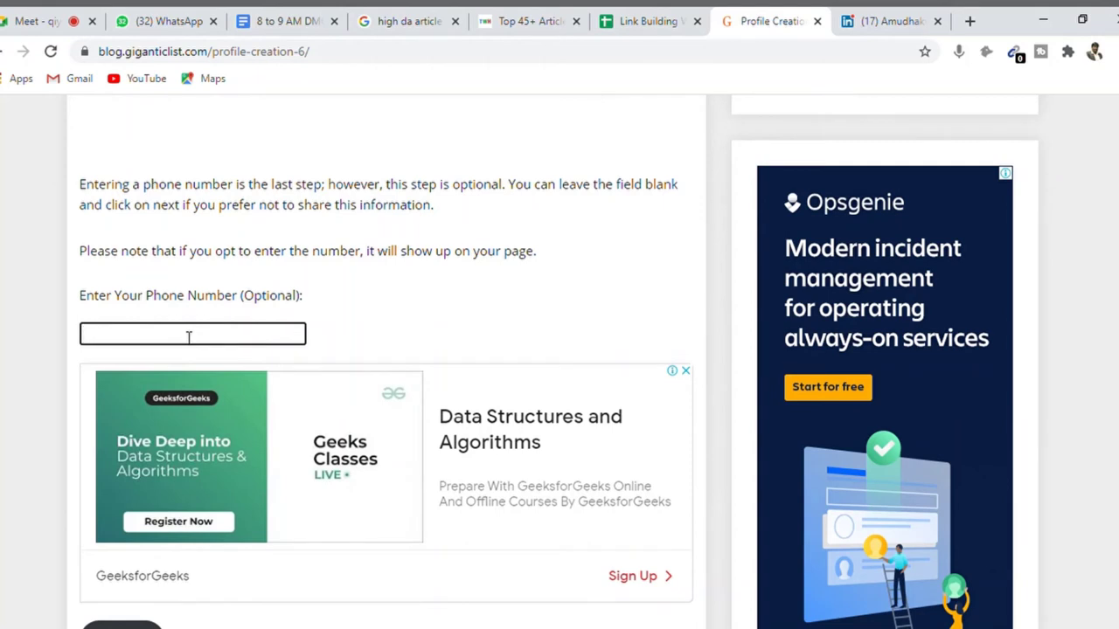
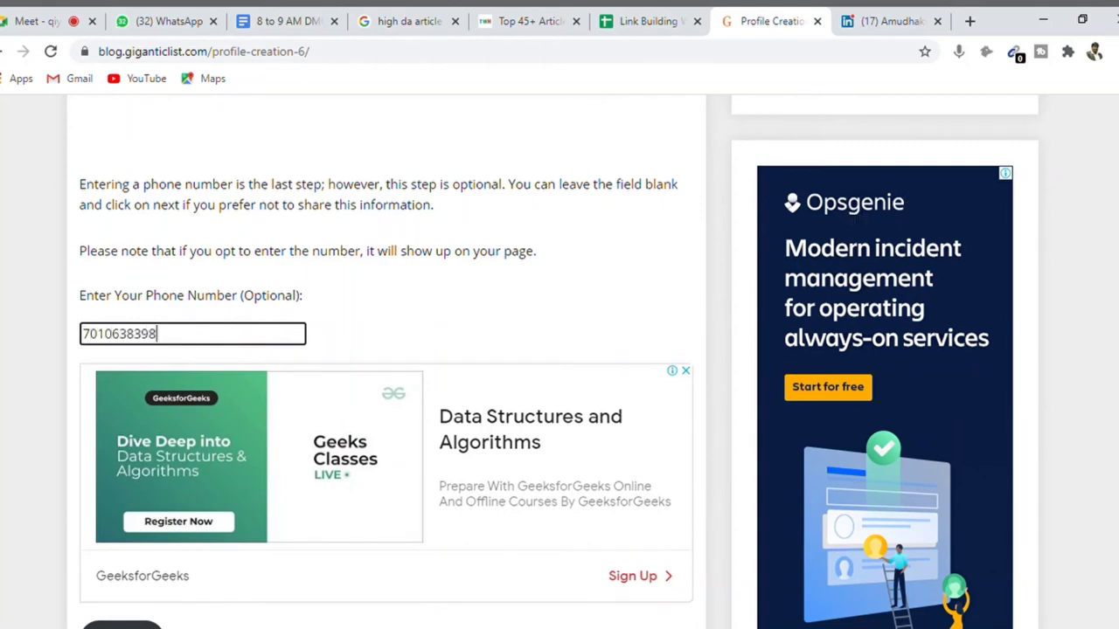
scroll(620, 364, "down", 4)
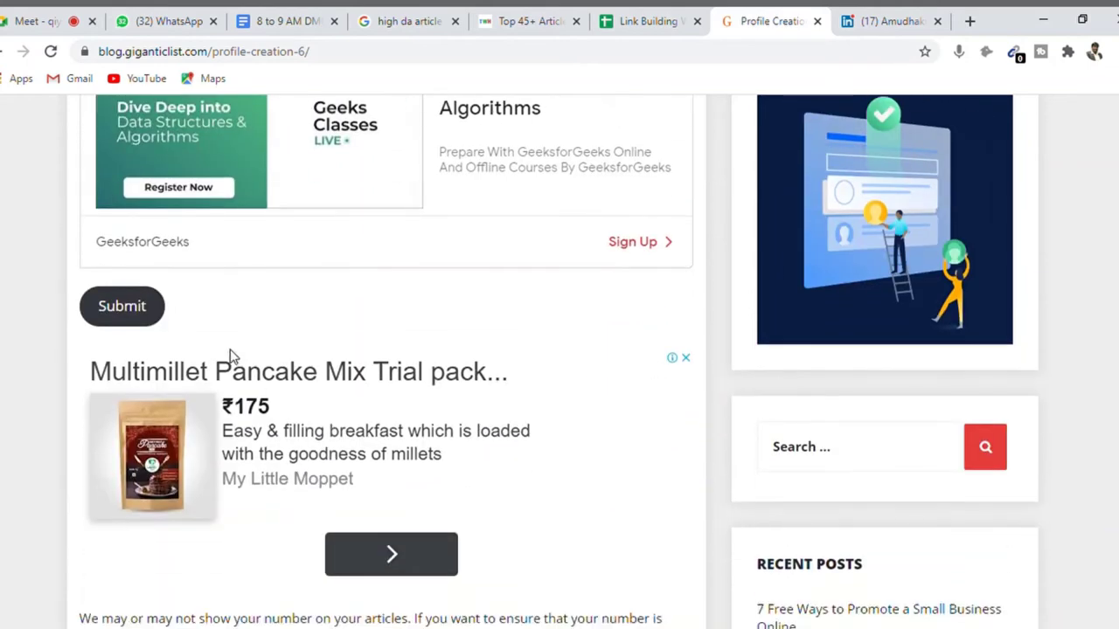
left_click(137, 322)
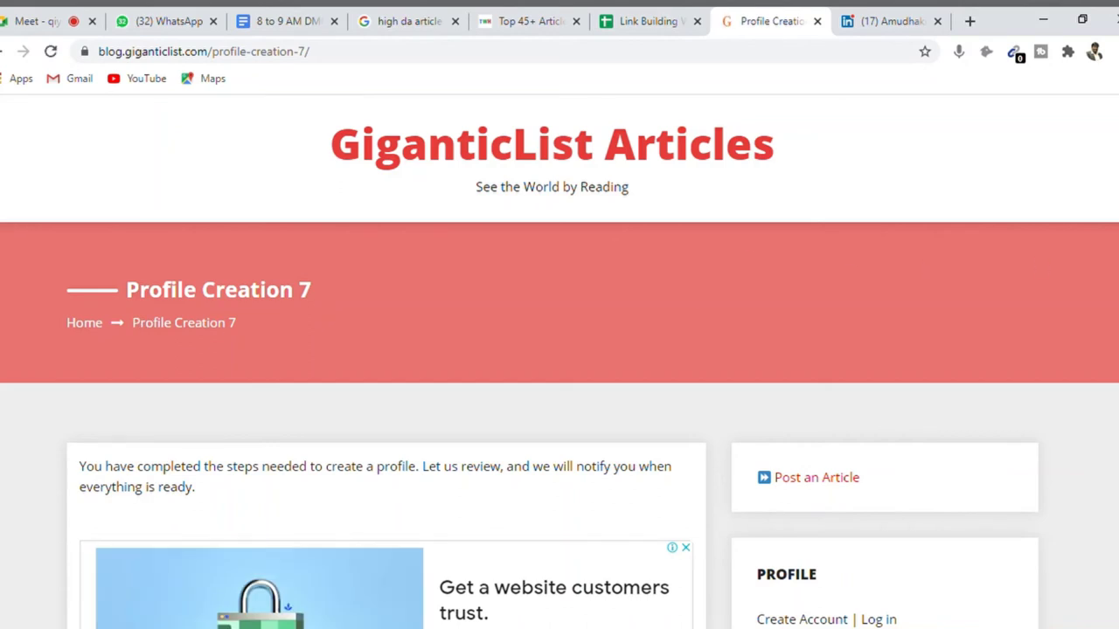
- Scroll through the Profile Creation 7 confirmation page and return to its top
scroll(560, 373, "down", 4)
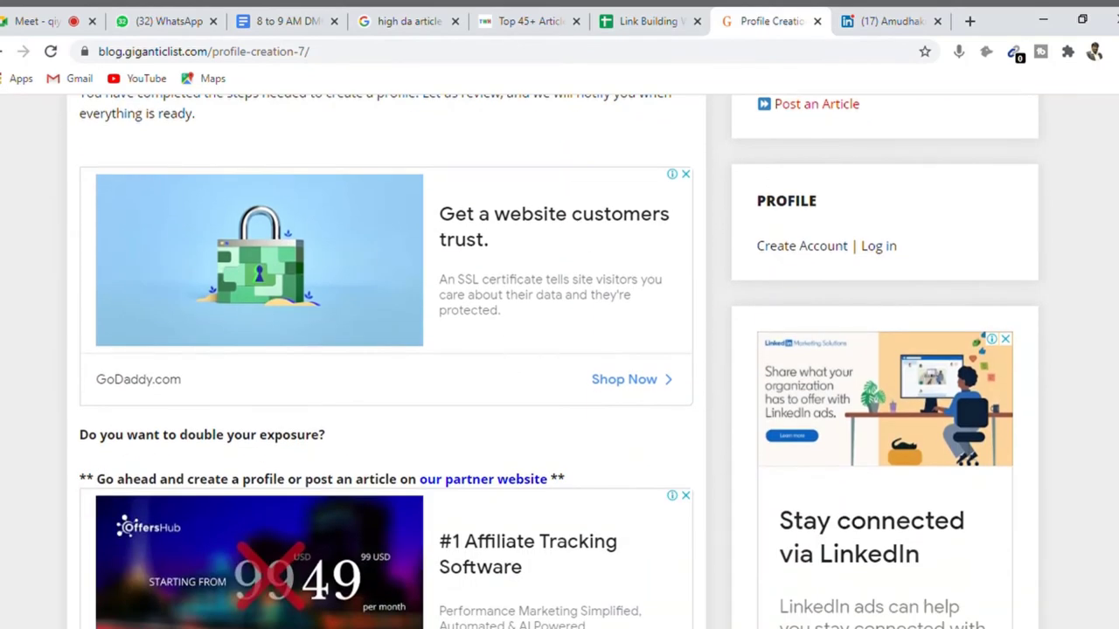
scroll(560, 362, "down", 2)
scroll(560, 362, "down", 5)
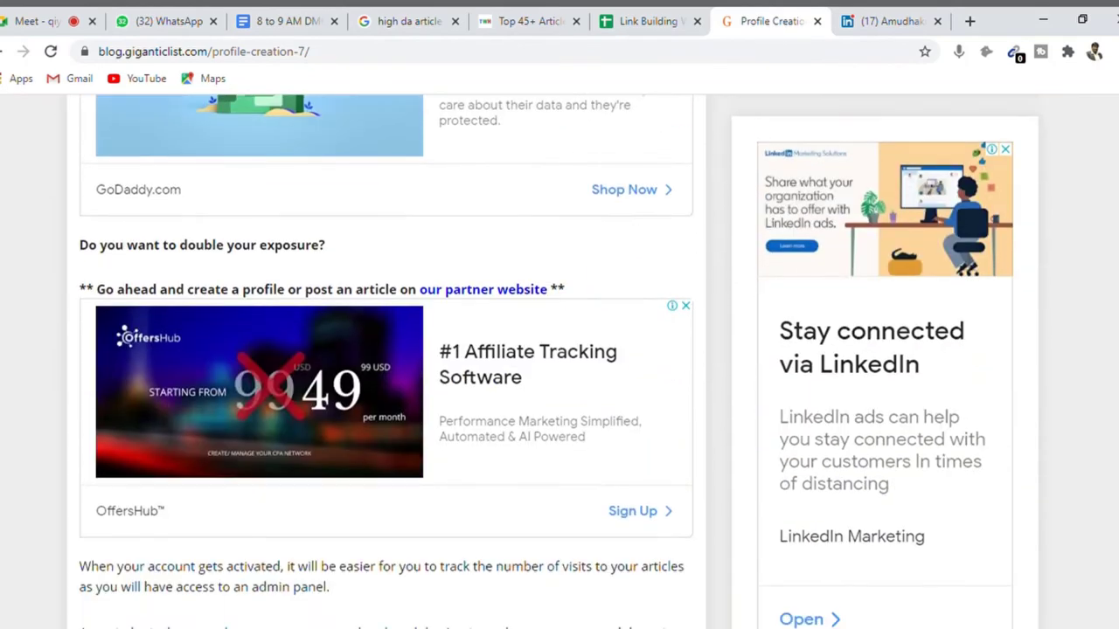
scroll(1109, 237, "up", 10)
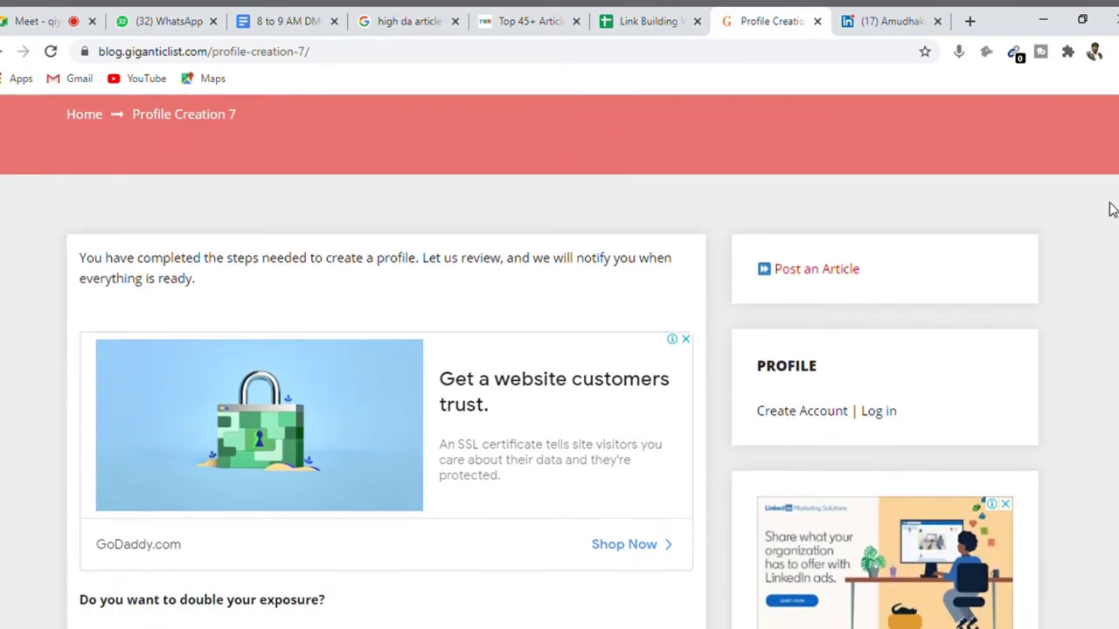
scroll(1110, 209, "up", 1)
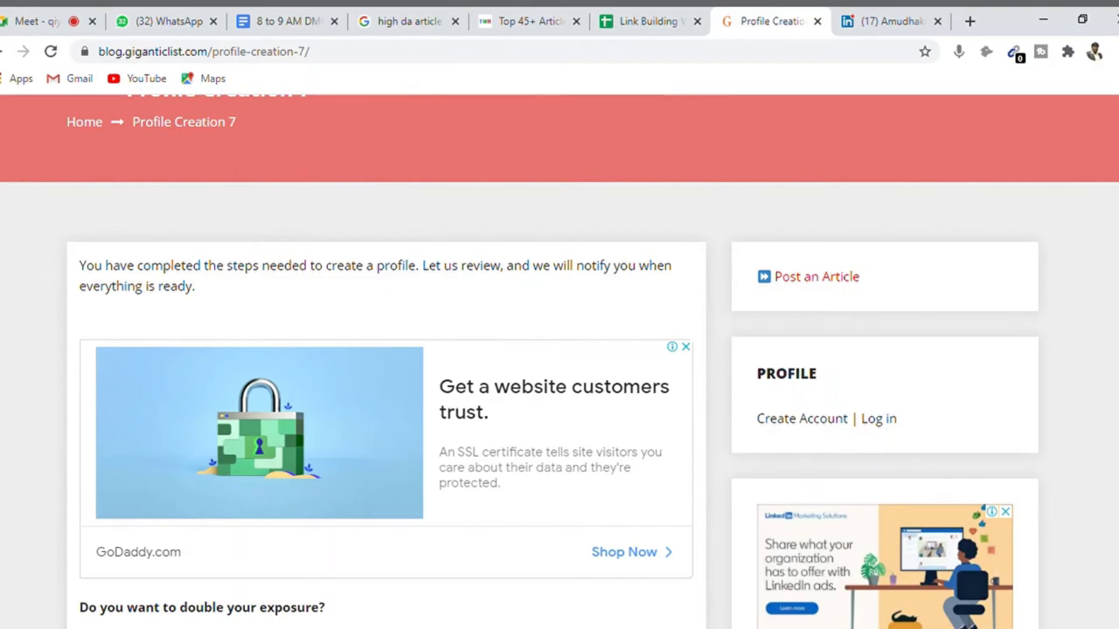
scroll(559, 362, "down", 8)
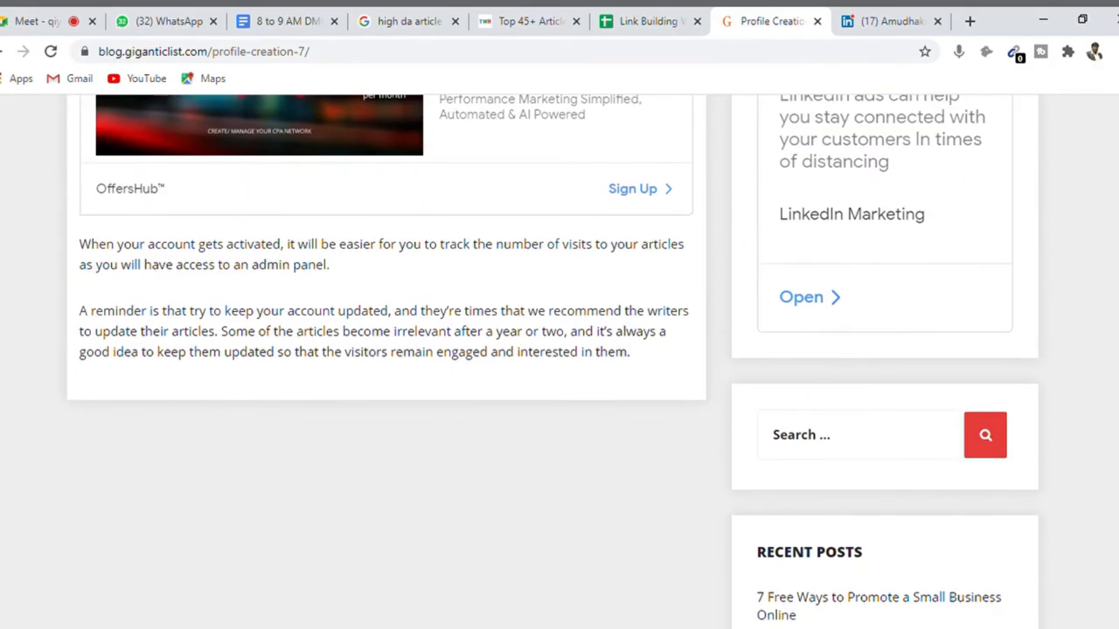
scroll(559, 362, "down", 5)
key("Home")
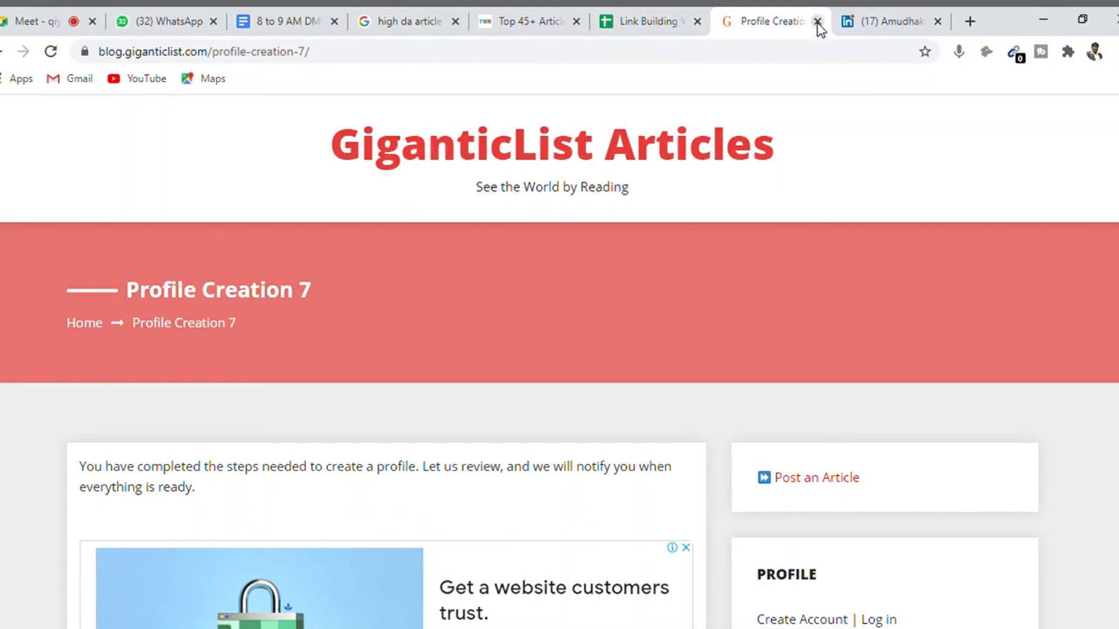
- Close the GiganticList tab and open B3's WallClassifieds link in a new tab
left_click(817, 22)
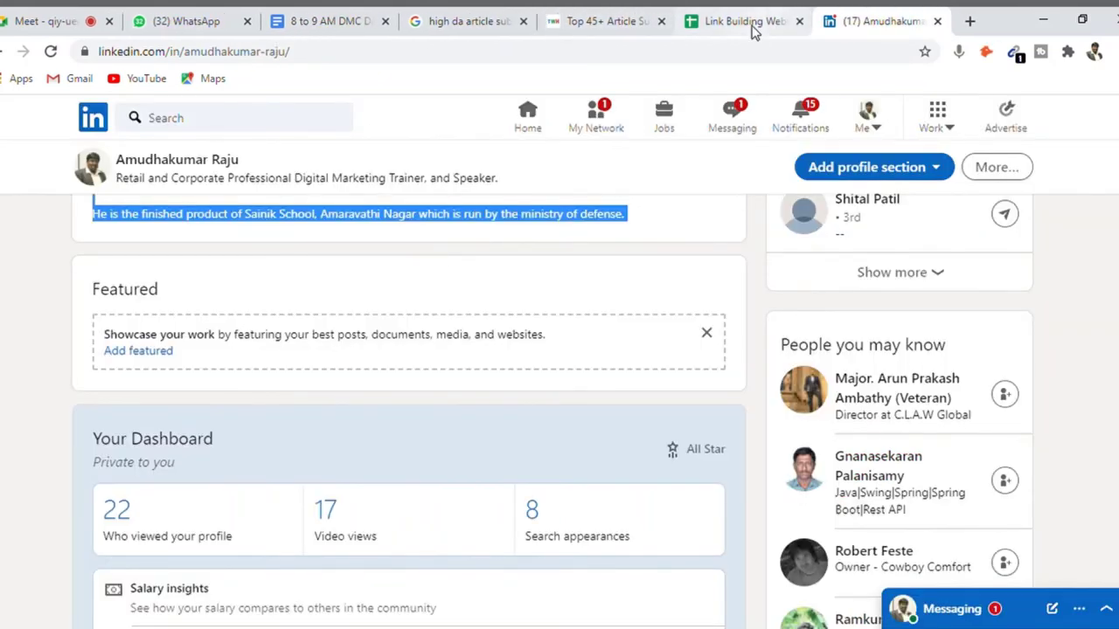
left_click(751, 26)
left_click(595, 32)
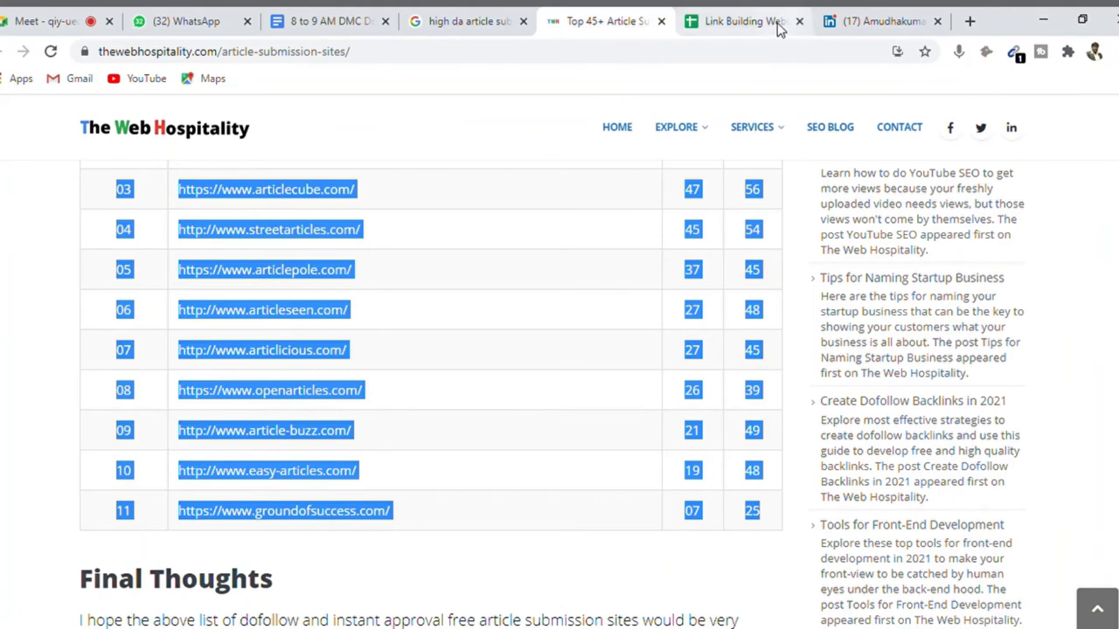
left_click(749, 22)
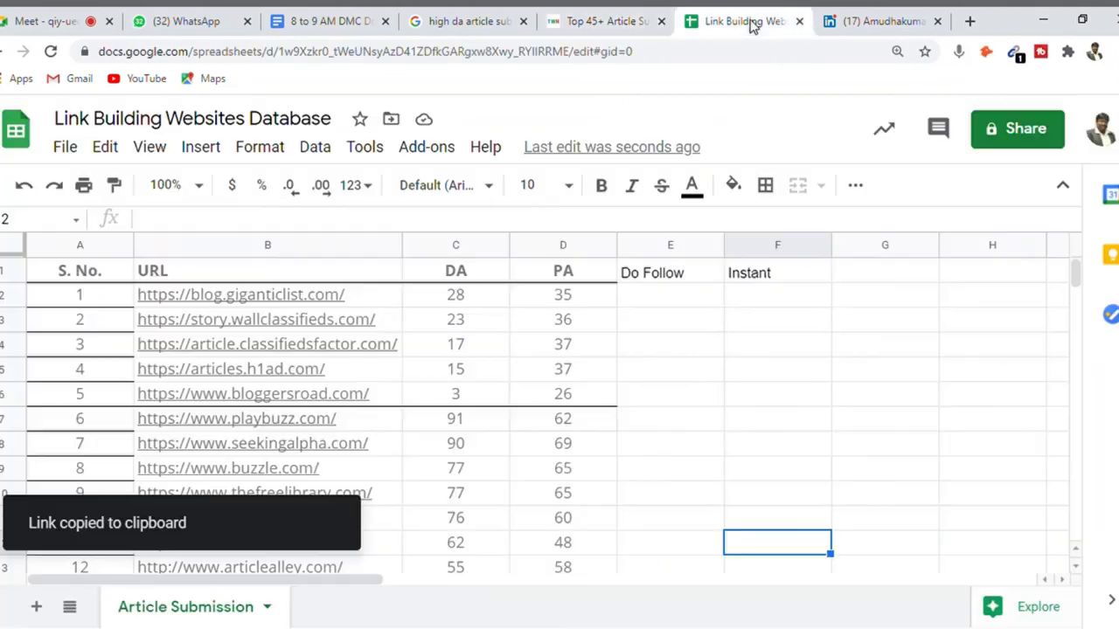
left_click(253, 322)
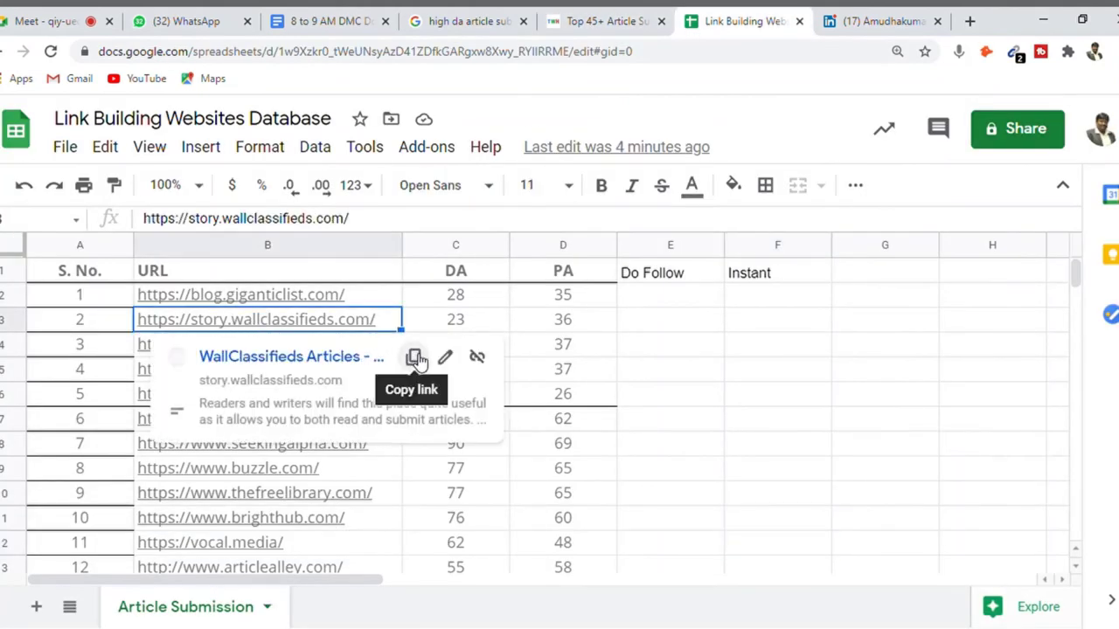
left_click(412, 358)
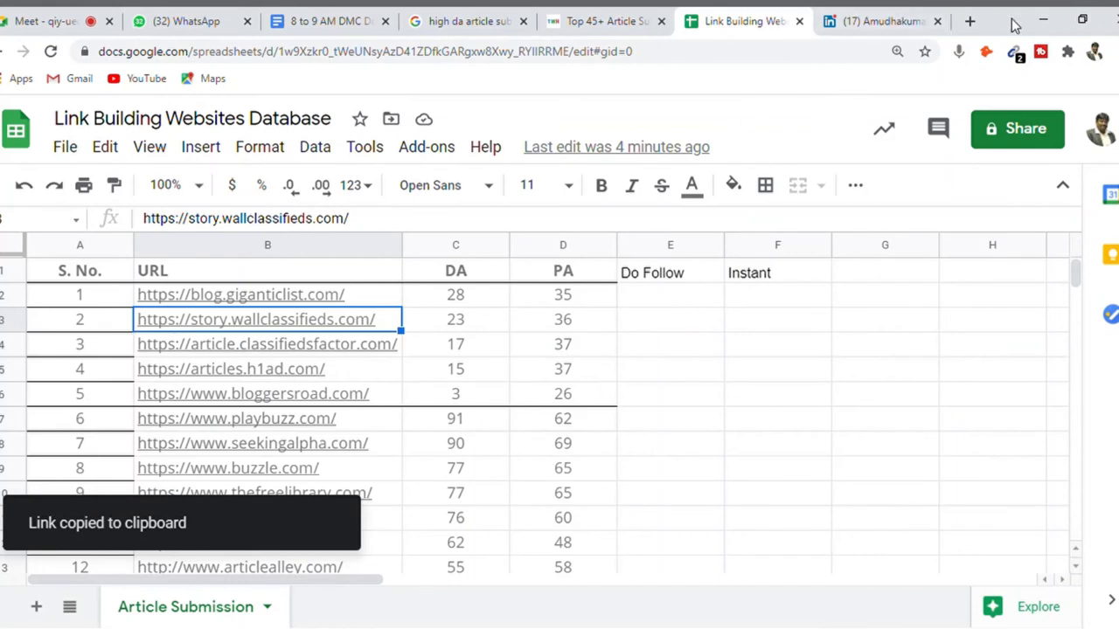
left_click(969, 21)
key("ctrl+v")
key("Return")
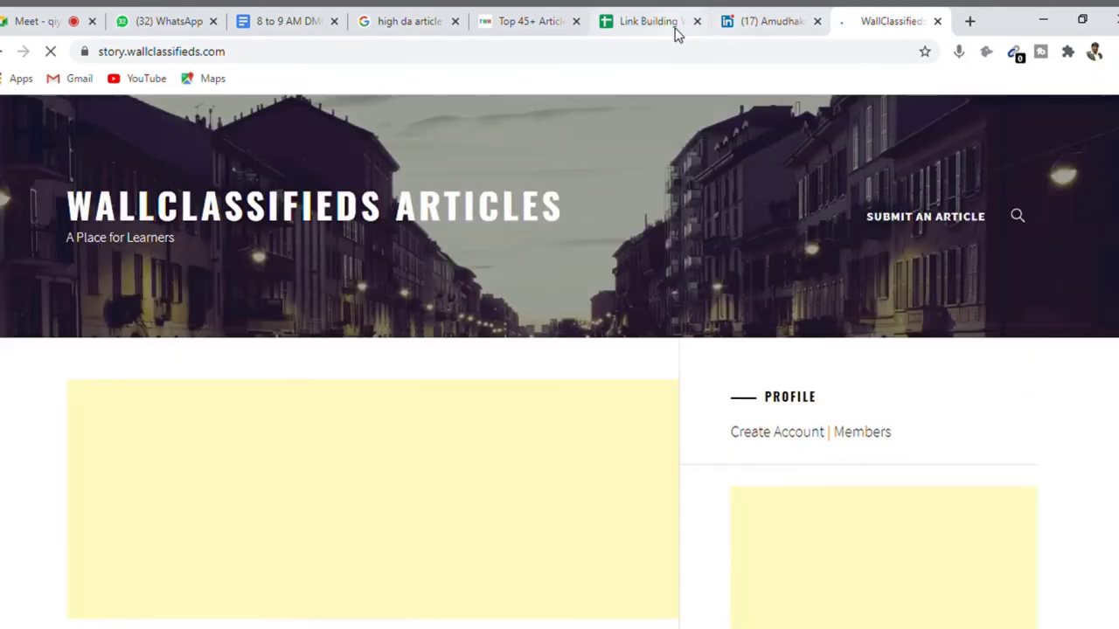
- Add header 'A/c Status' in G1 and mark G2 'Pending Validation' for GiganticList
left_click(675, 32)
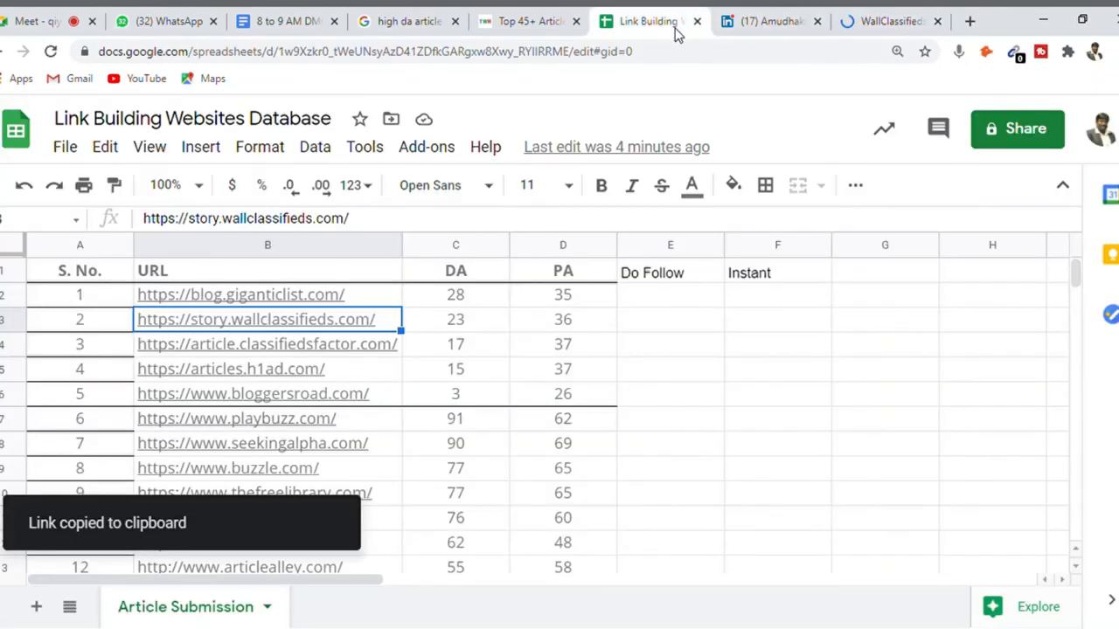
left_click(448, 302)
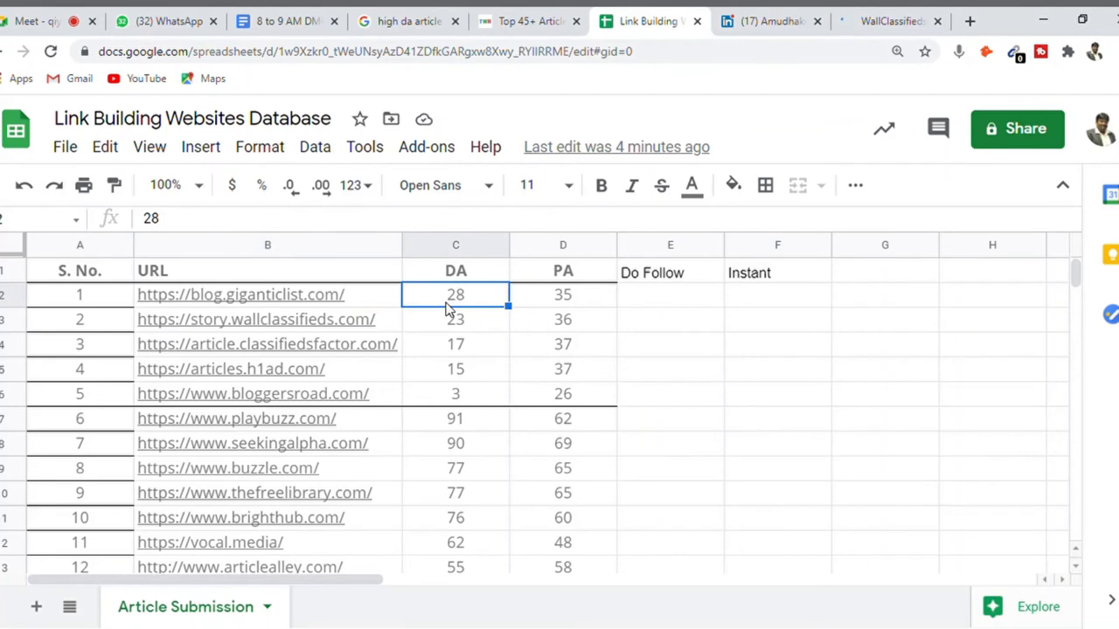
key("Right")
key("Right")
key("Right")
key("Right")
key("Right")
scroll(446, 308, "right", 1)
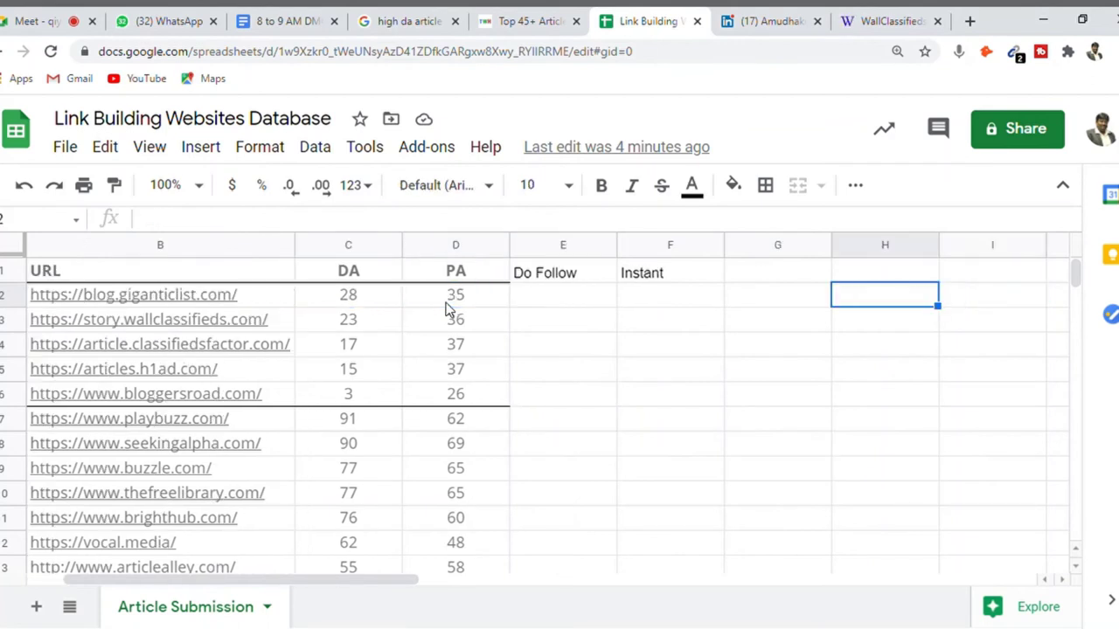
key("Left")
key("Up")
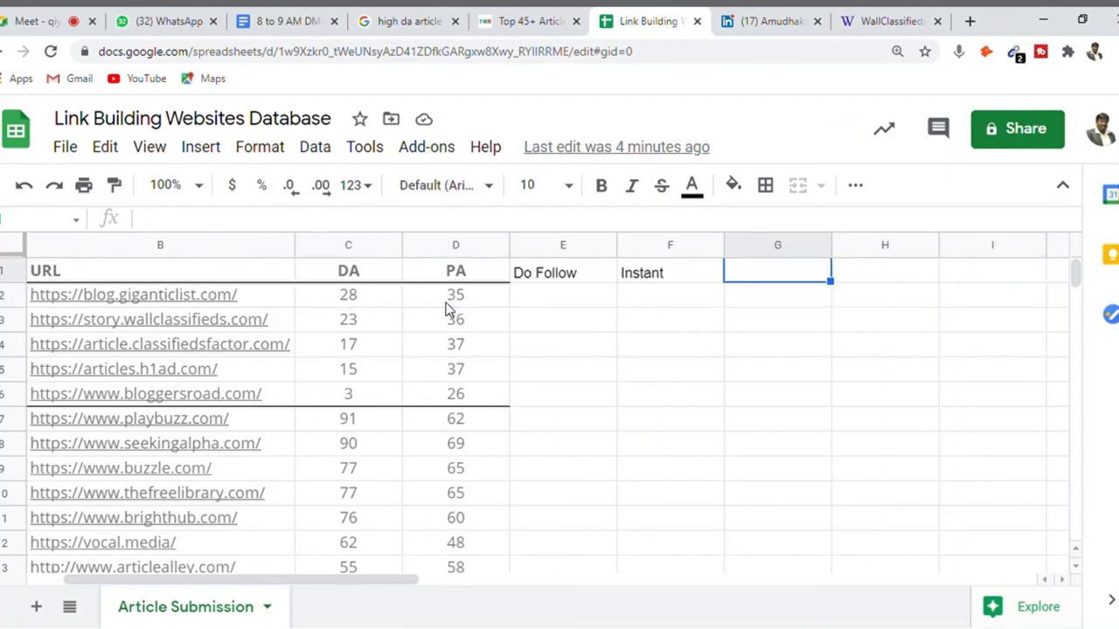
type("A/c St")
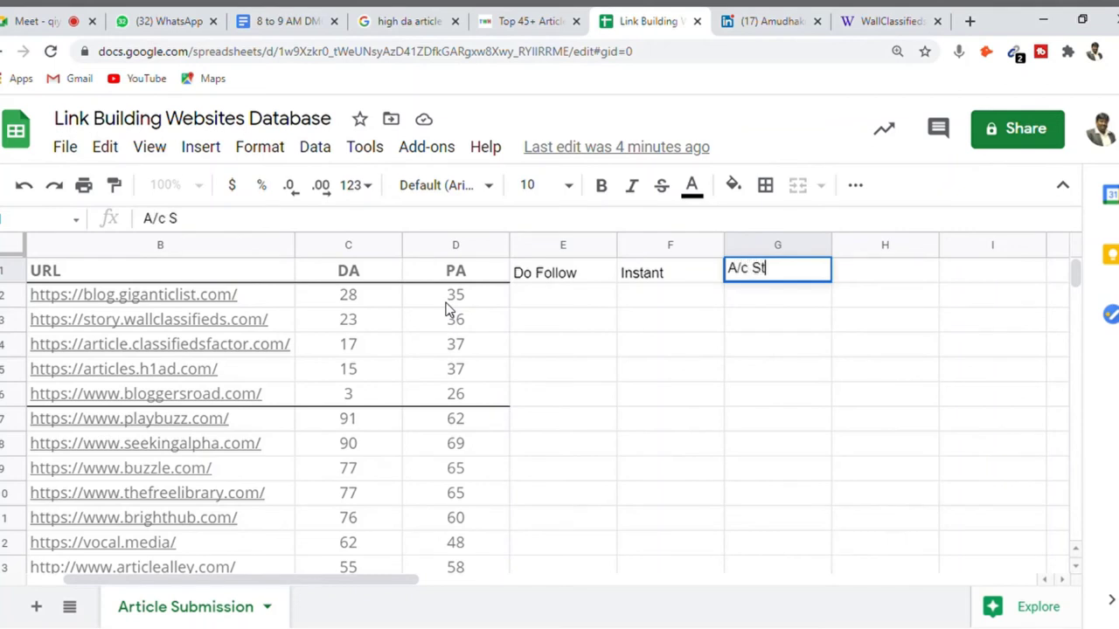
type("atus")
key("Return")
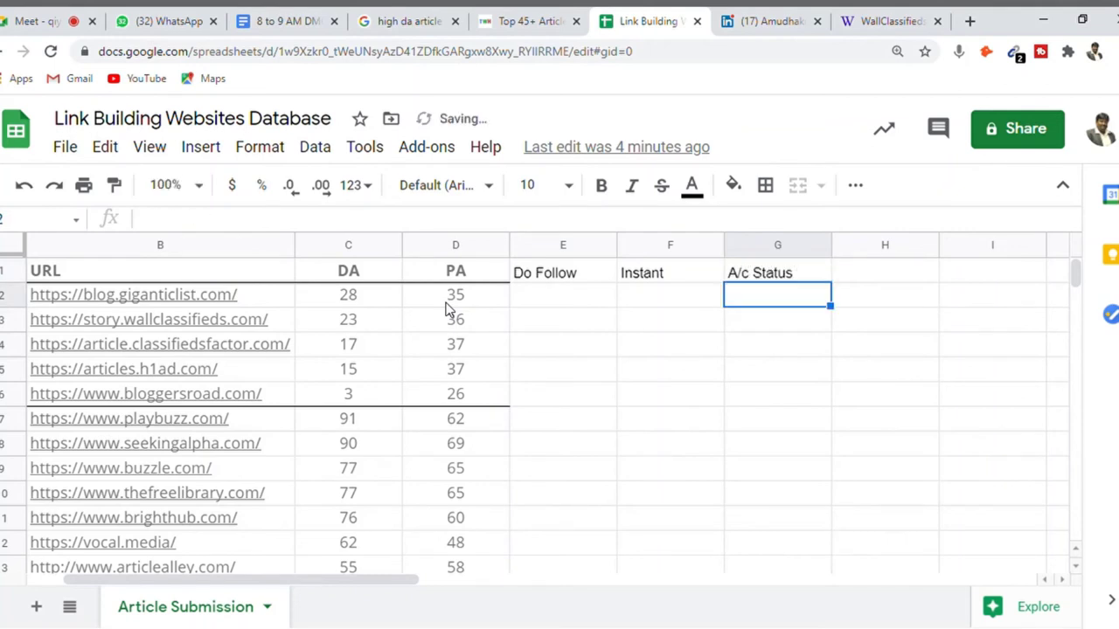
type("Pending")
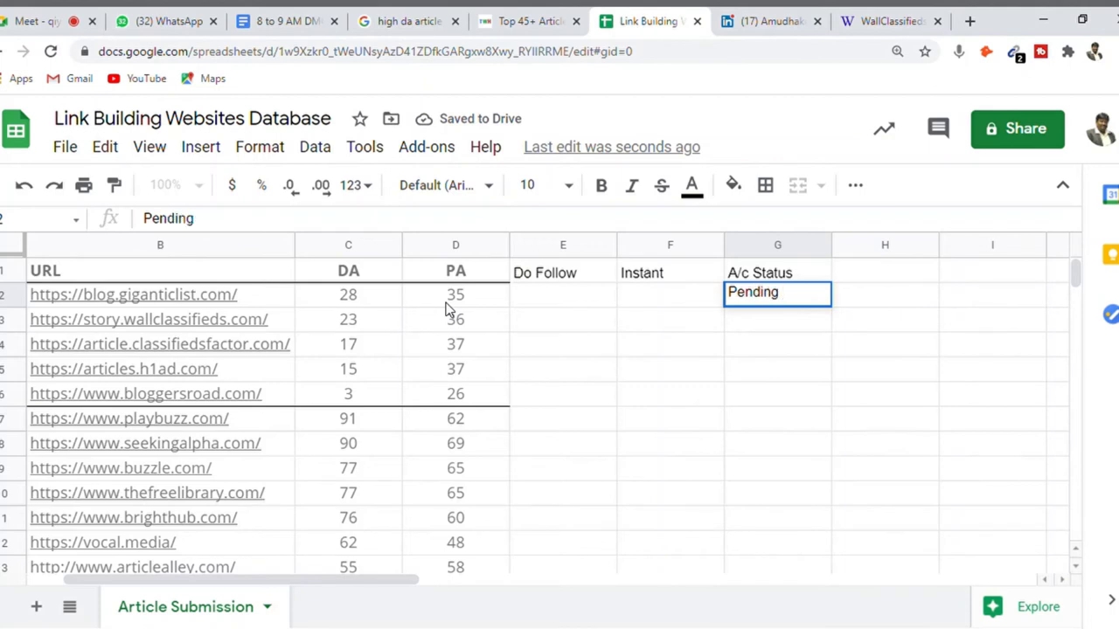
type(" Validation")
key("Return")
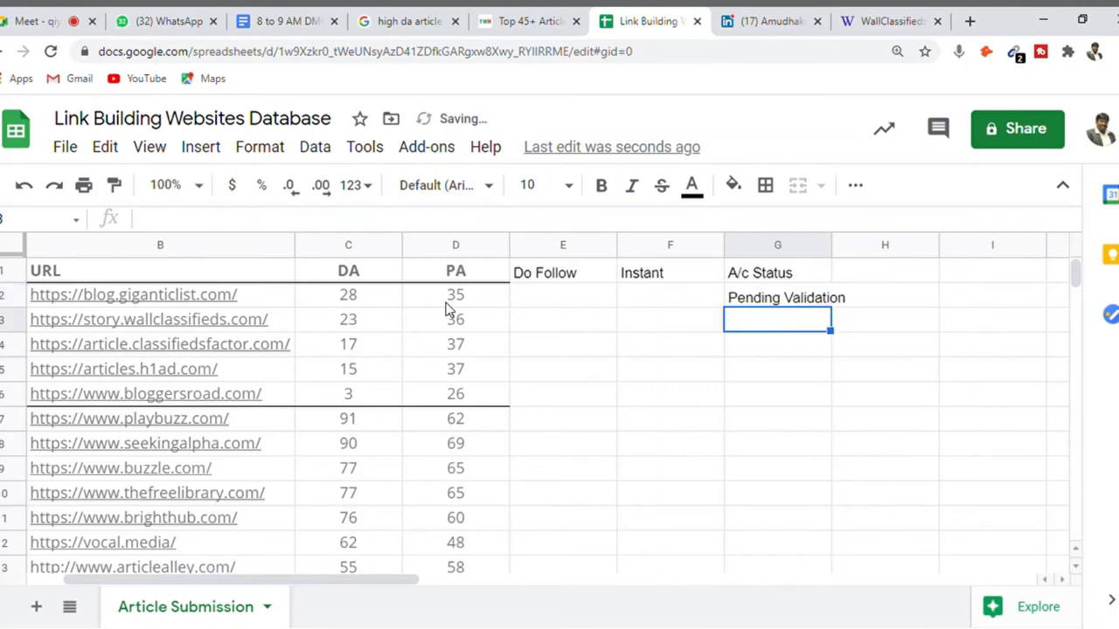
left_click(844, 33)
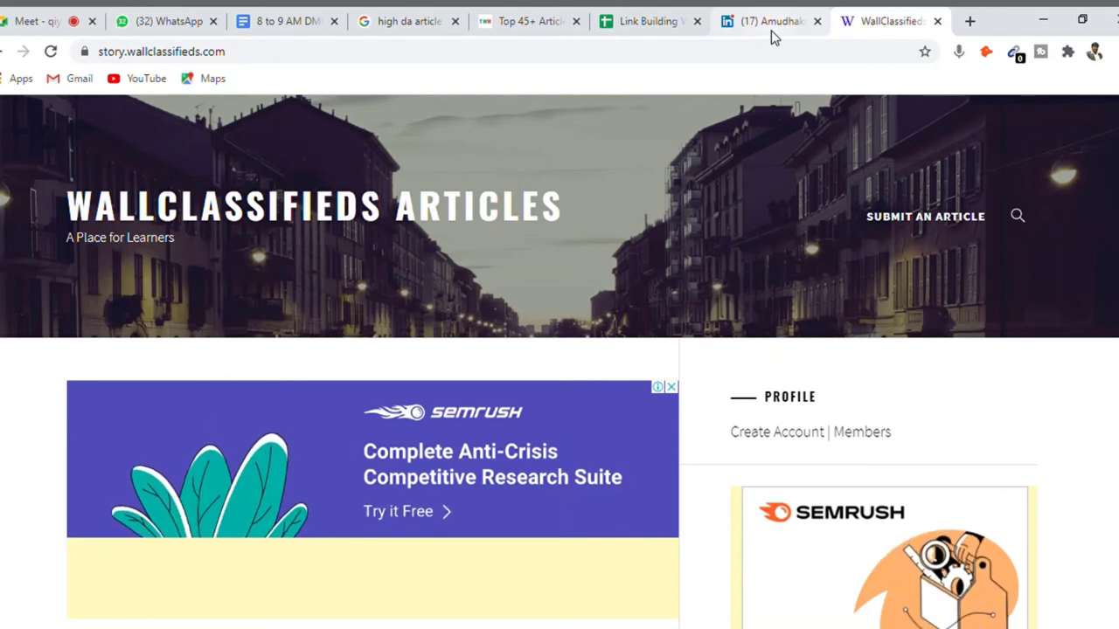
- Open the WallClassifieds Create Account page and scroll back to its top
left_click(777, 437)
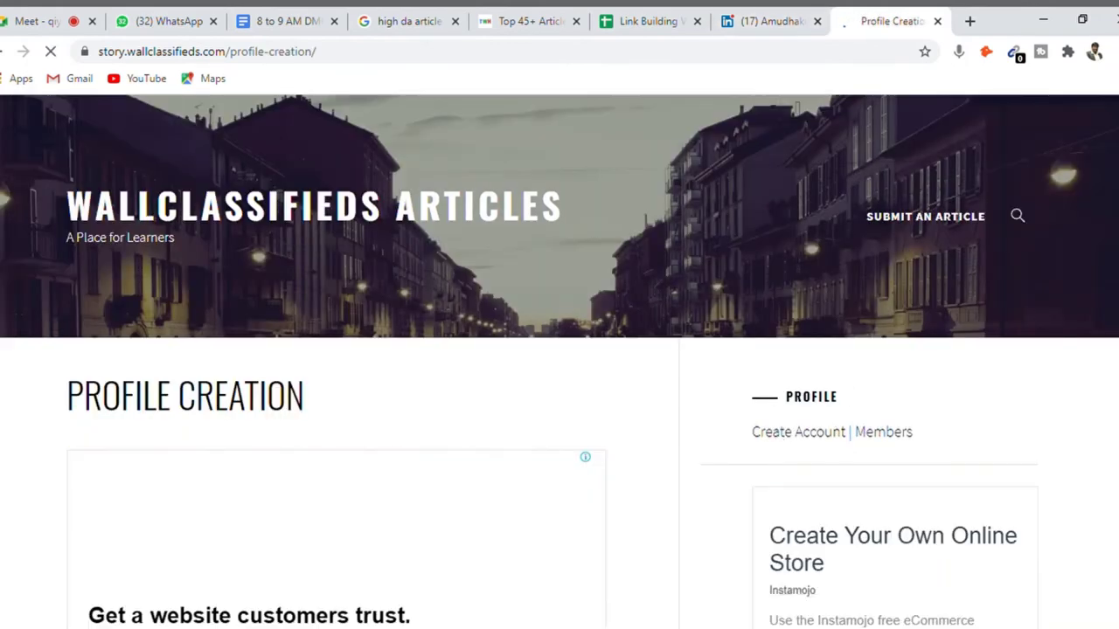
scroll(559, 368, "down", 4)
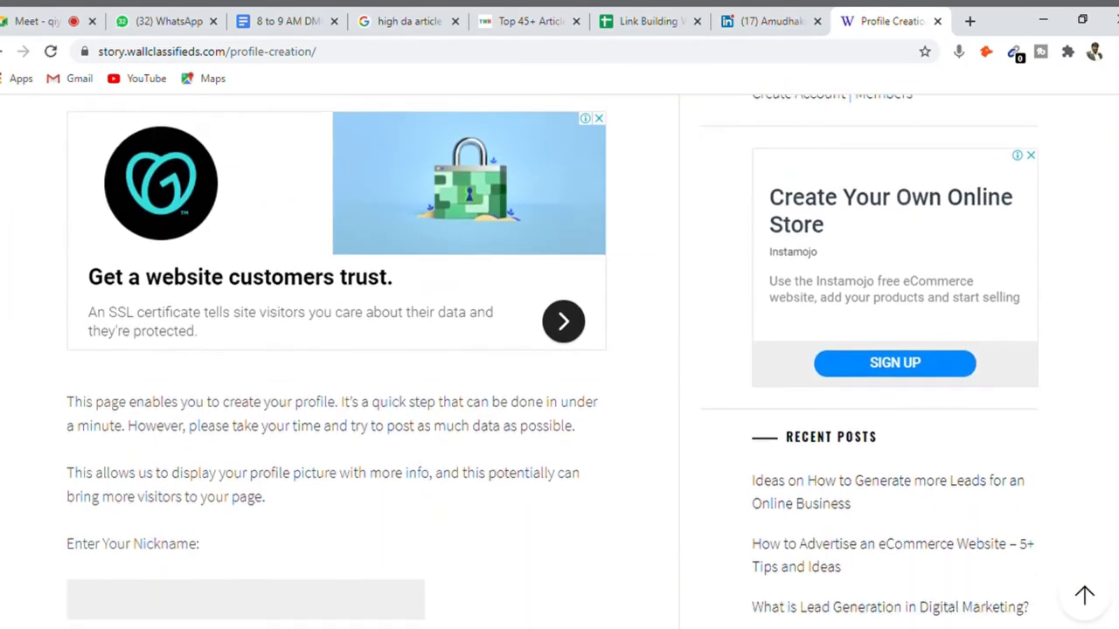
scroll(559, 367, "down", 5)
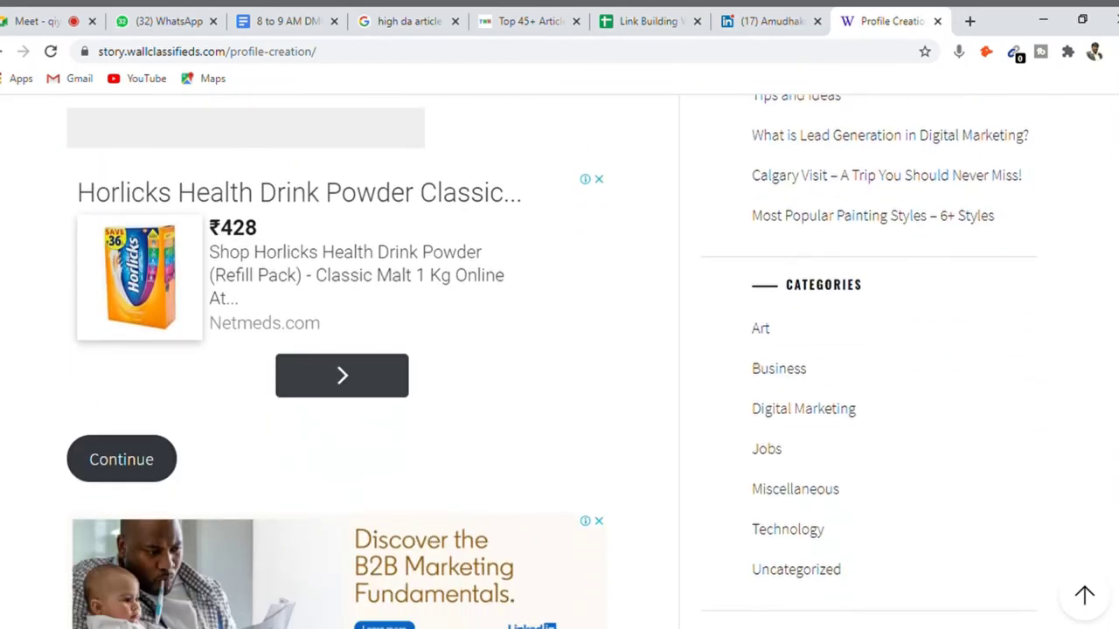
key("Home")
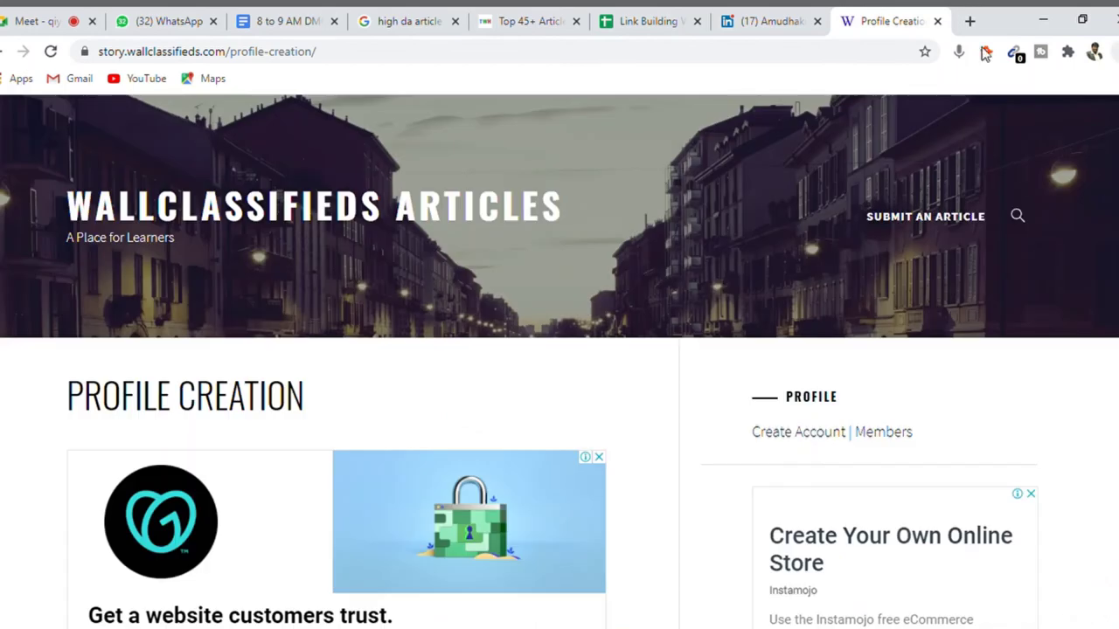
- Review the spreadsheet's A/c Status column G and Article Submission URLs in column B
left_click(760, 22)
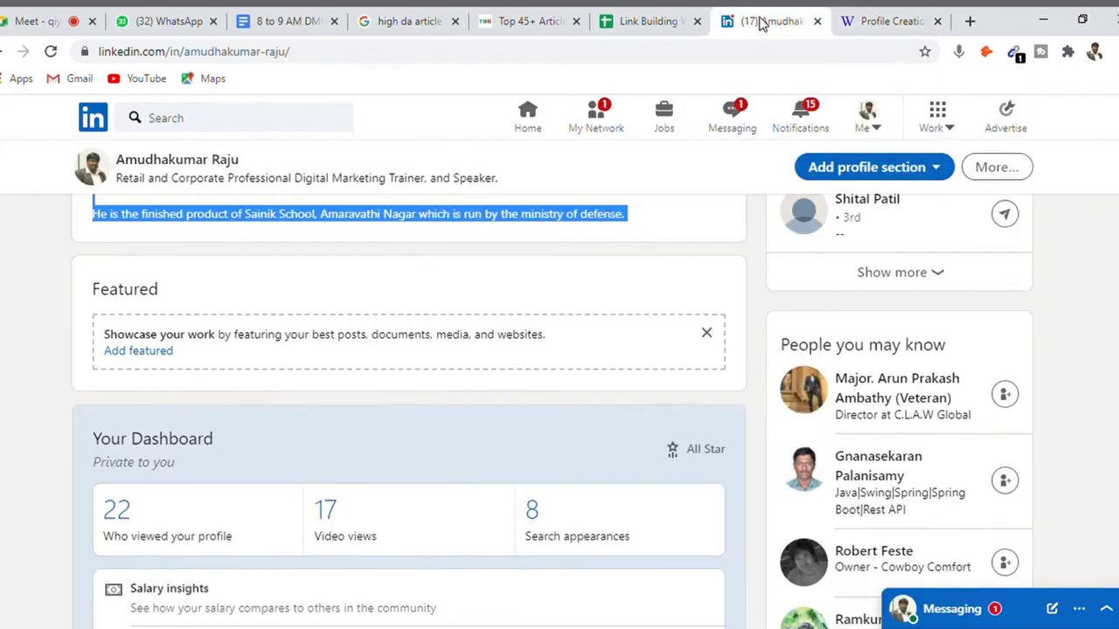
left_click(639, 24)
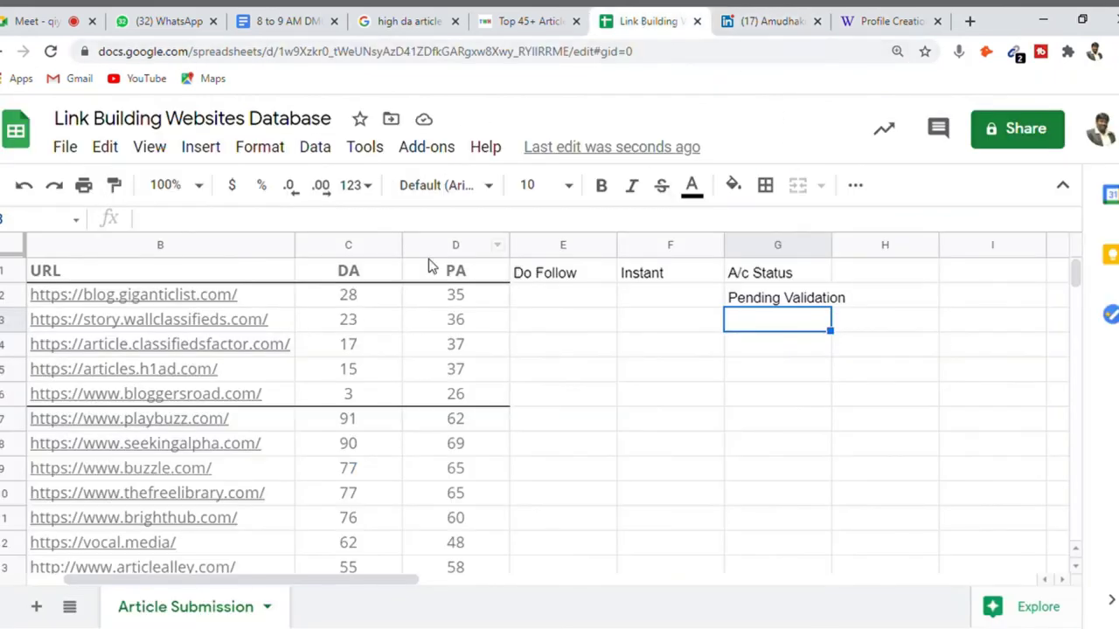
key("Down")
key("Down")
key("Down")
key("Down")
key("Down")
key("Down")
key("Down")
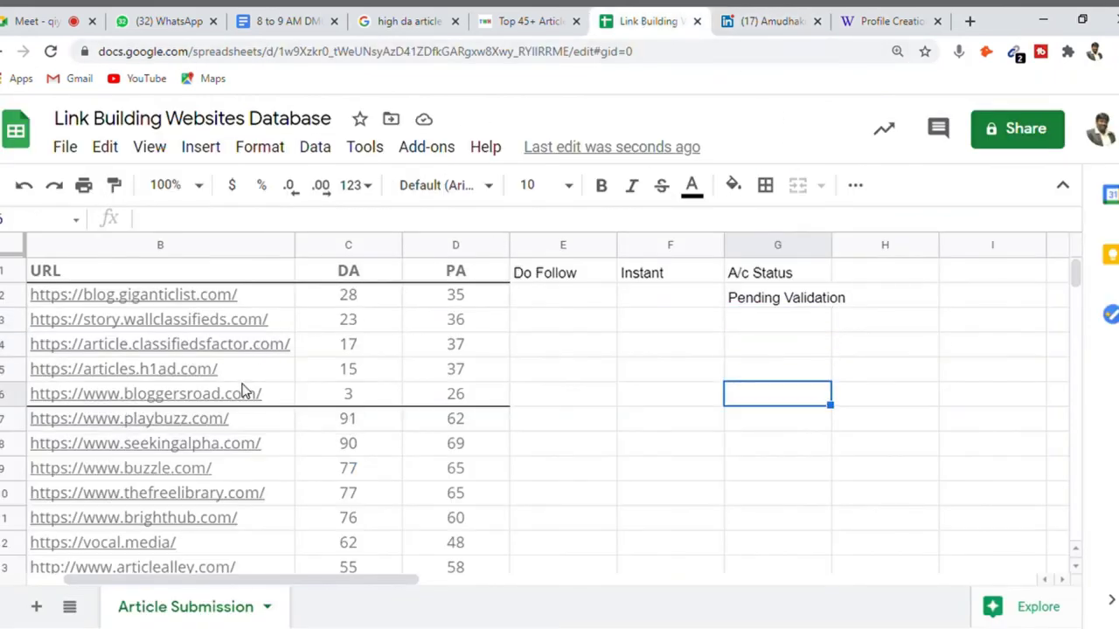
key("Down")
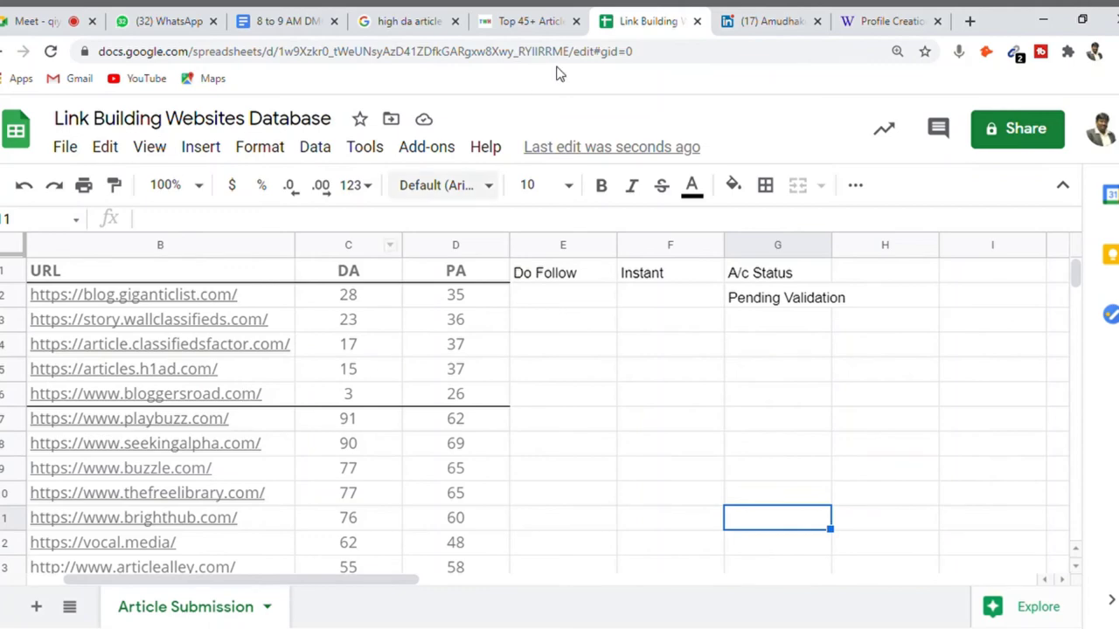
left_click(886, 21)
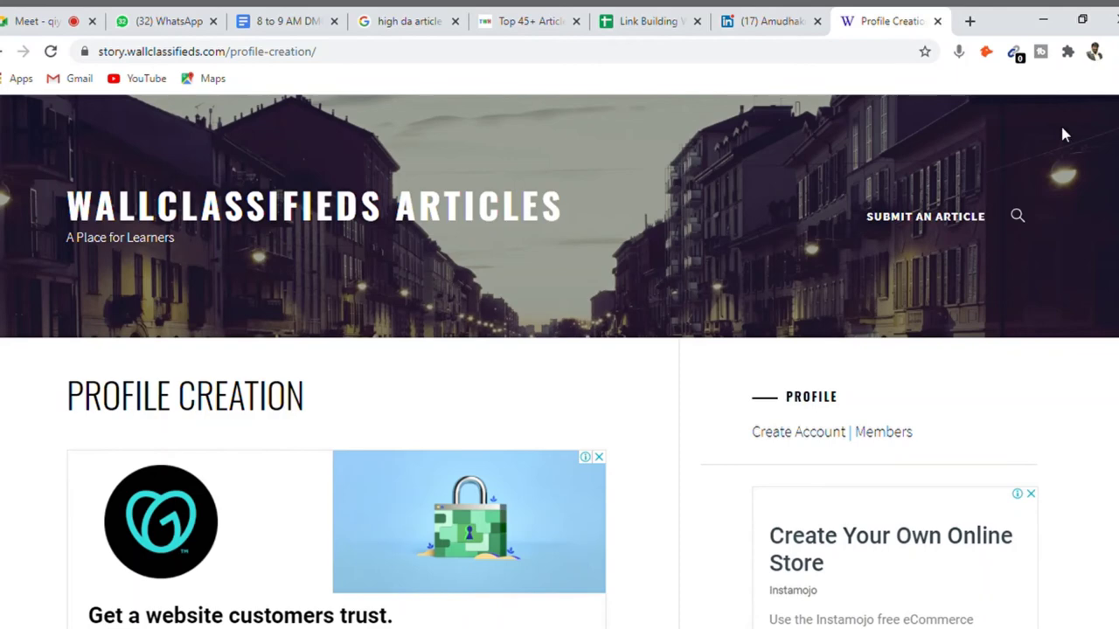
left_click(626, 22)
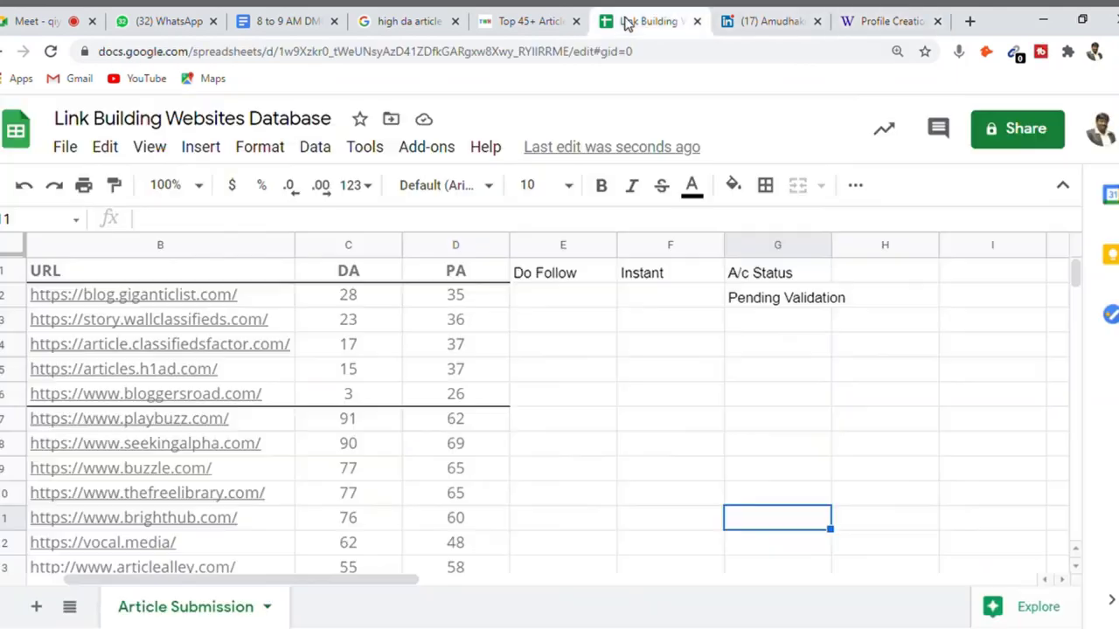
left_click(244, 447)
key("Down")
key("Down")
key("Down")
key("Down")
key("Down")
key("Down")
key("Down")
key("Down")
key("Down")
key("Down")
key("Down")
key("Down")
key("Down")
key("Down")
key("Down")
key("Down")
key("Down")
key("Down")
key("Down")
key("Down")
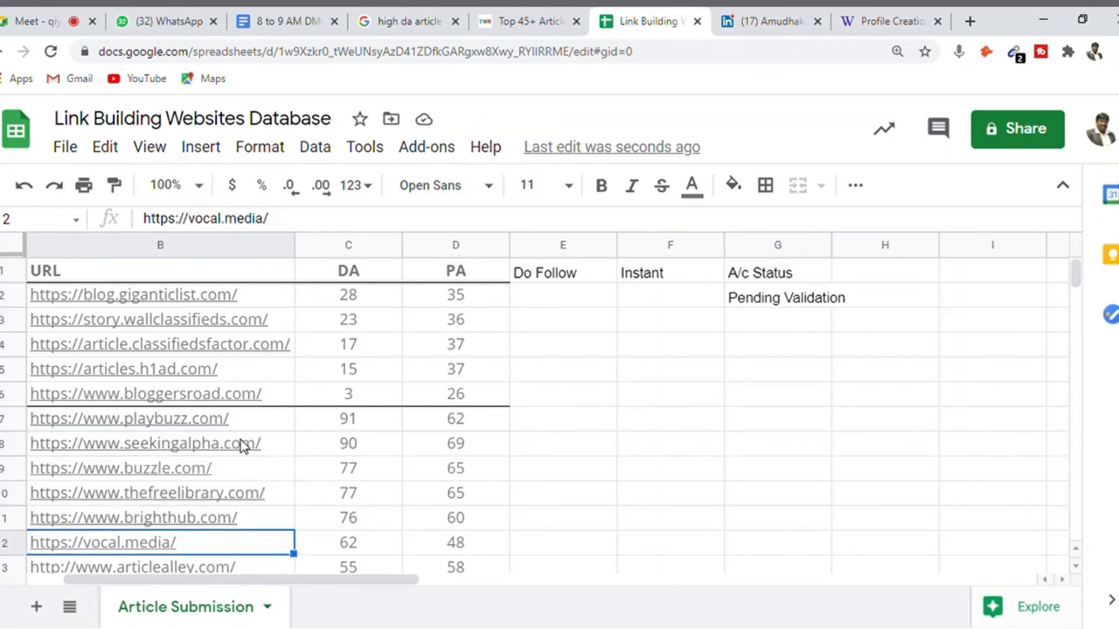
key("Up")
key("Up")
key("Up")
key("Up")
key("Up")
key("Up")
key("Up")
key("Up")
key("Up")
key("Up")
key("Up")
key("Up")
key("Up")
key("Up")
key("Up")
key("Up")
key("Up")
key("Up")
key("Up")
key("Up")
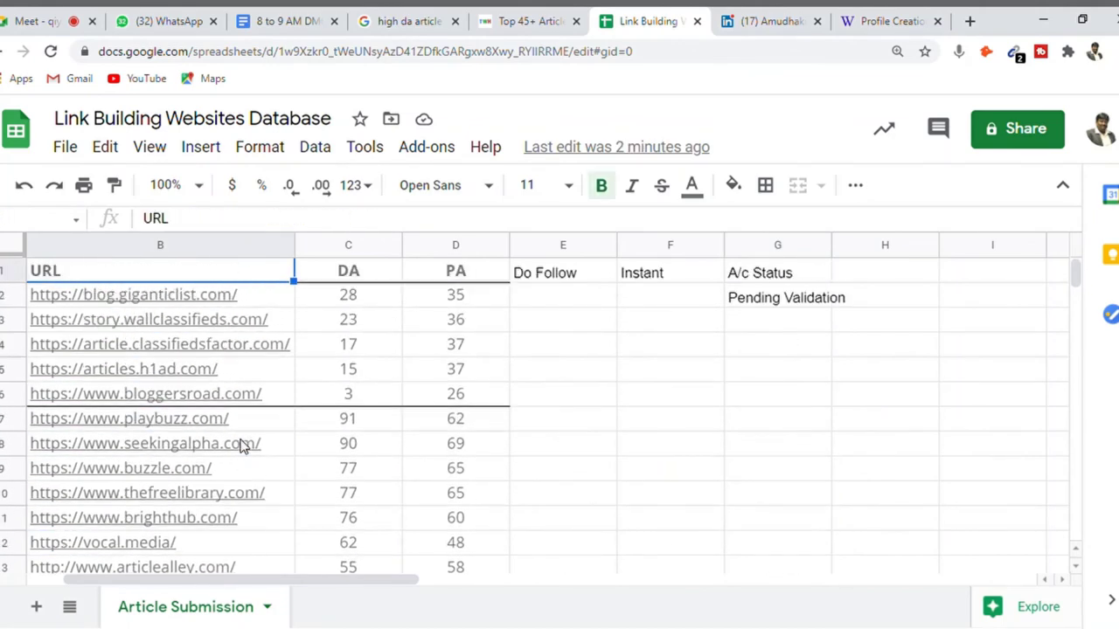
- Add step '1. Google the keyword list of Article submission websites' and begin the site: operator step
left_click(300, 19)
key("Return")
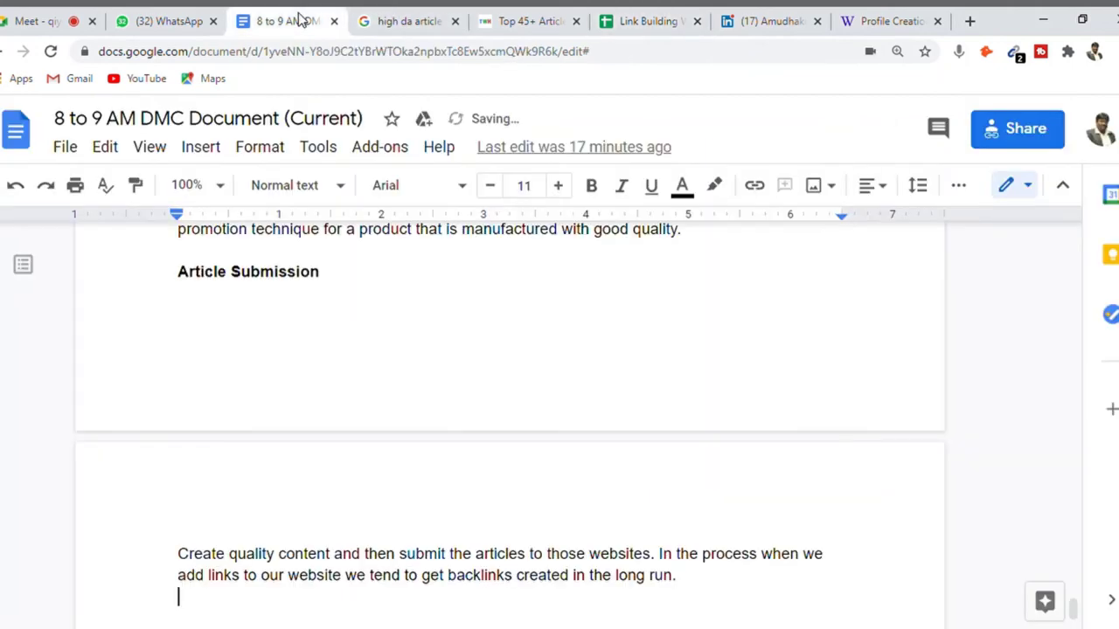
type("1.")
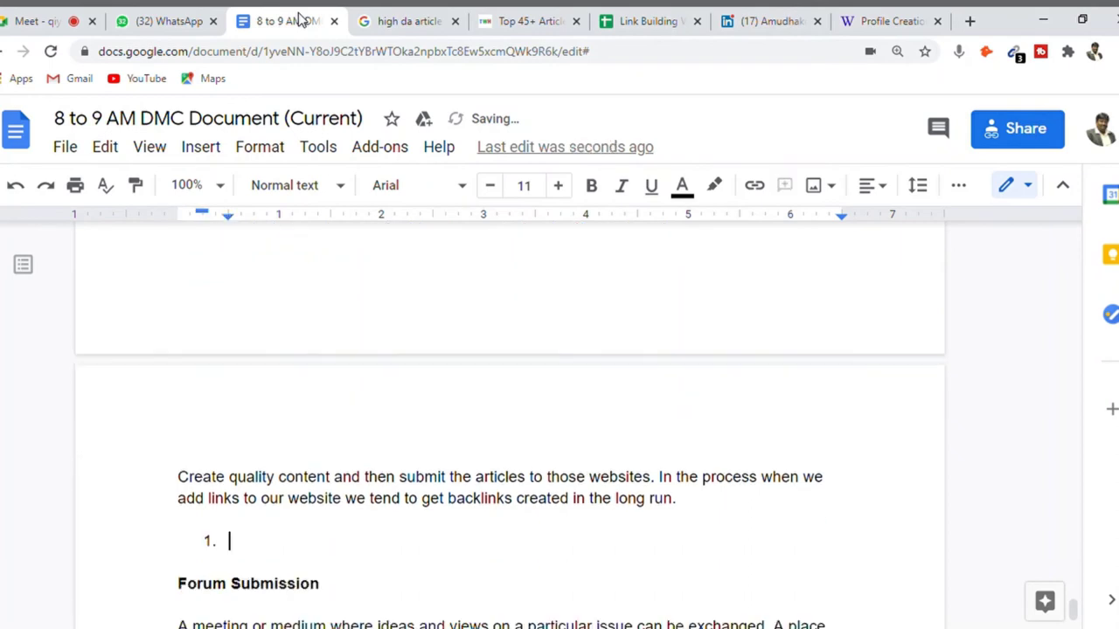
type(" Google the ")
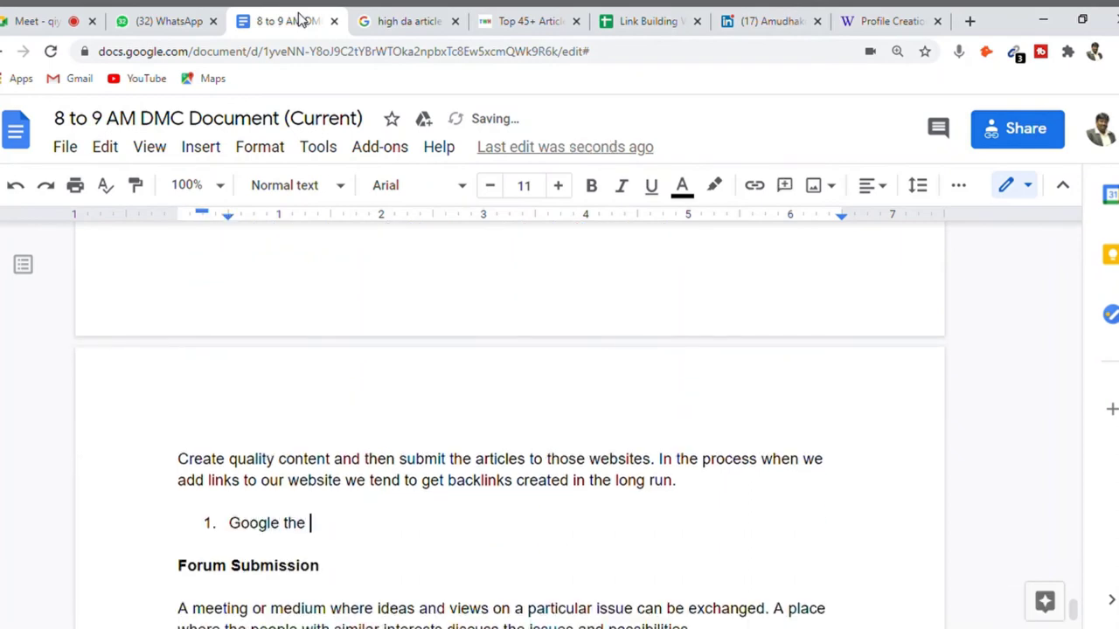
type("keyword list of A")
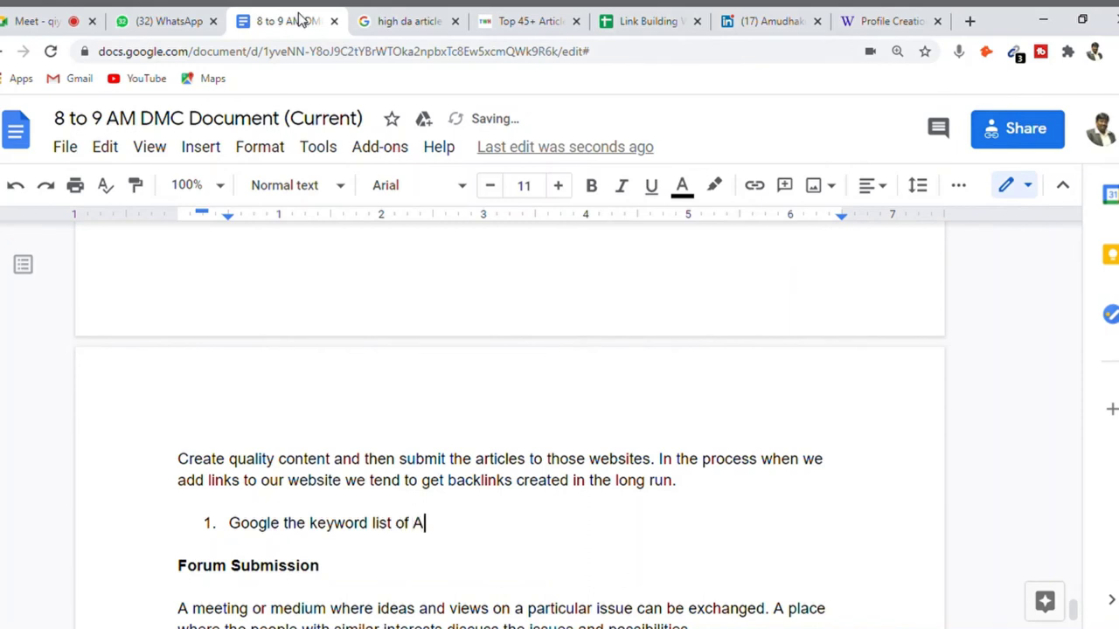
type("rticle submis")
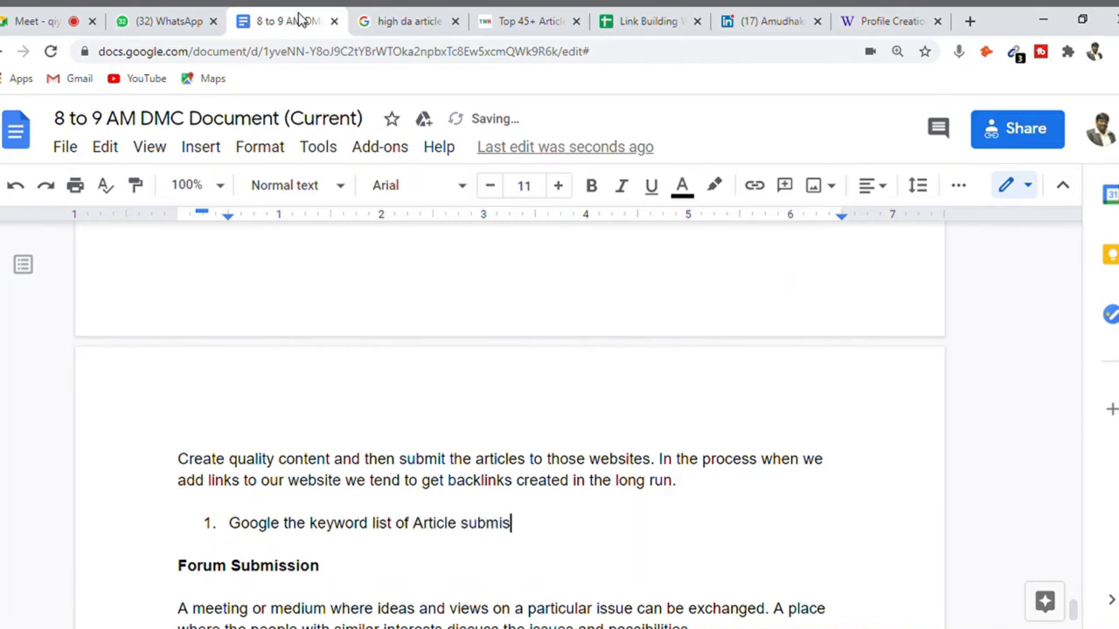
type("sion websites")
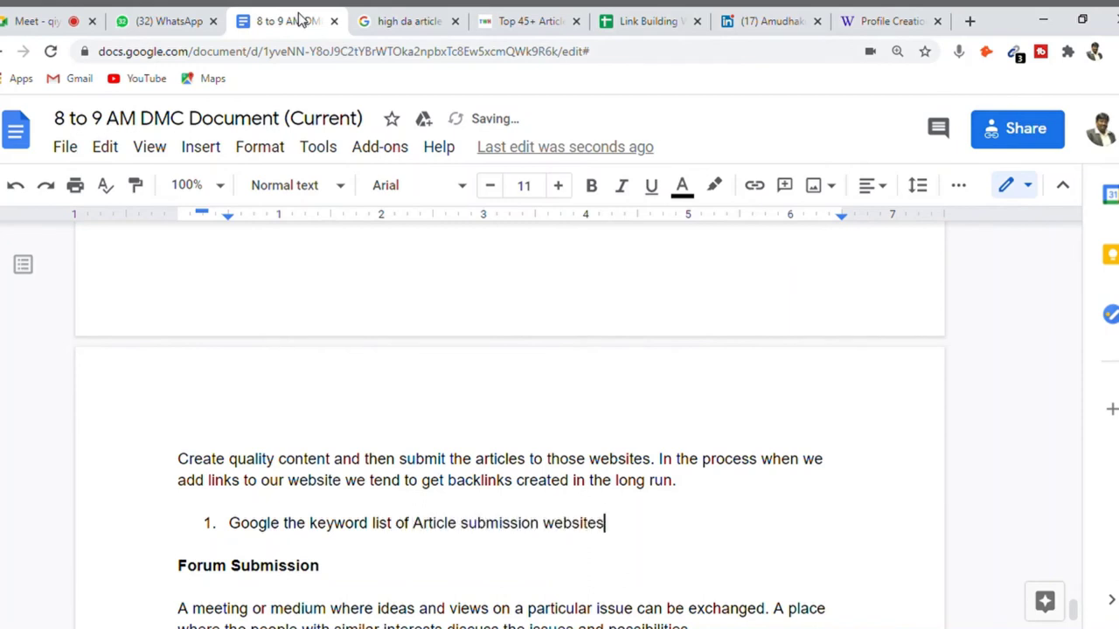
key("Return")
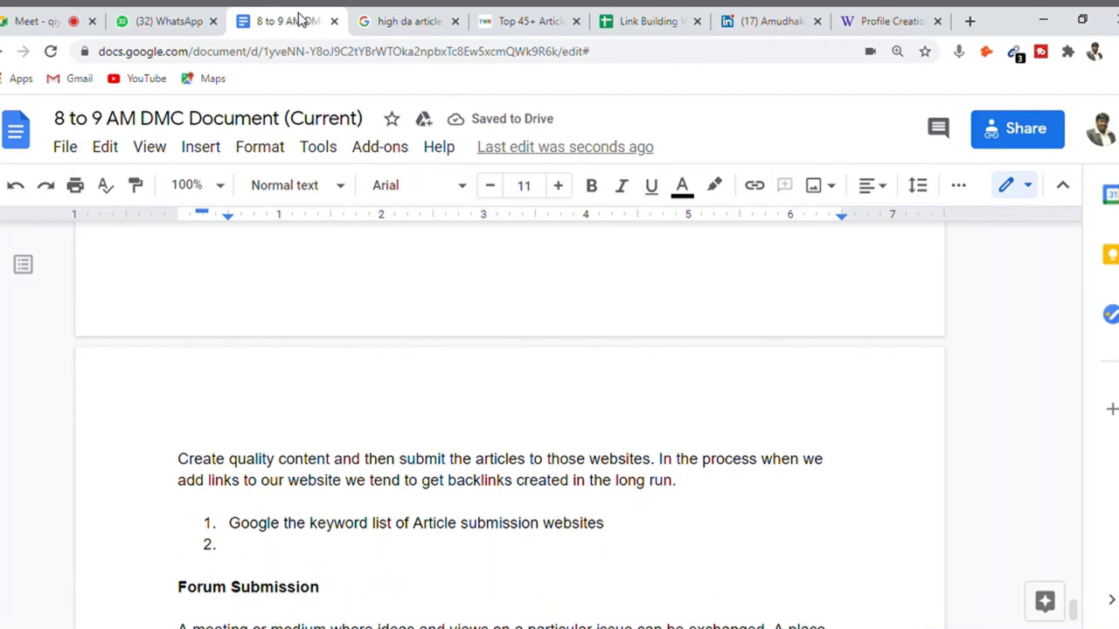
type("Use site")
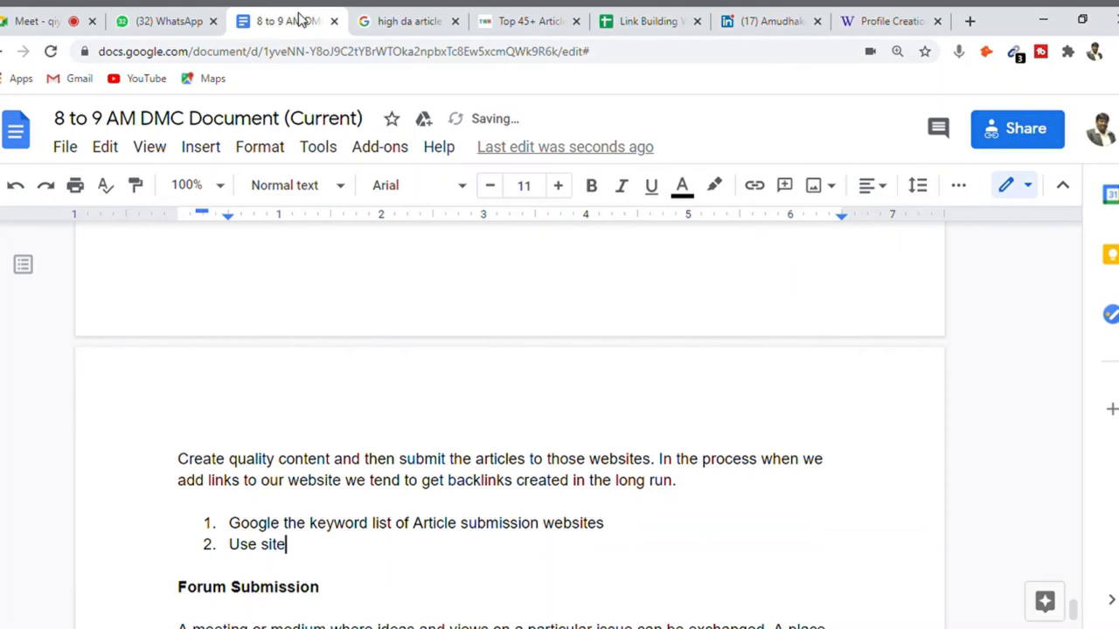
type(": operator to find")
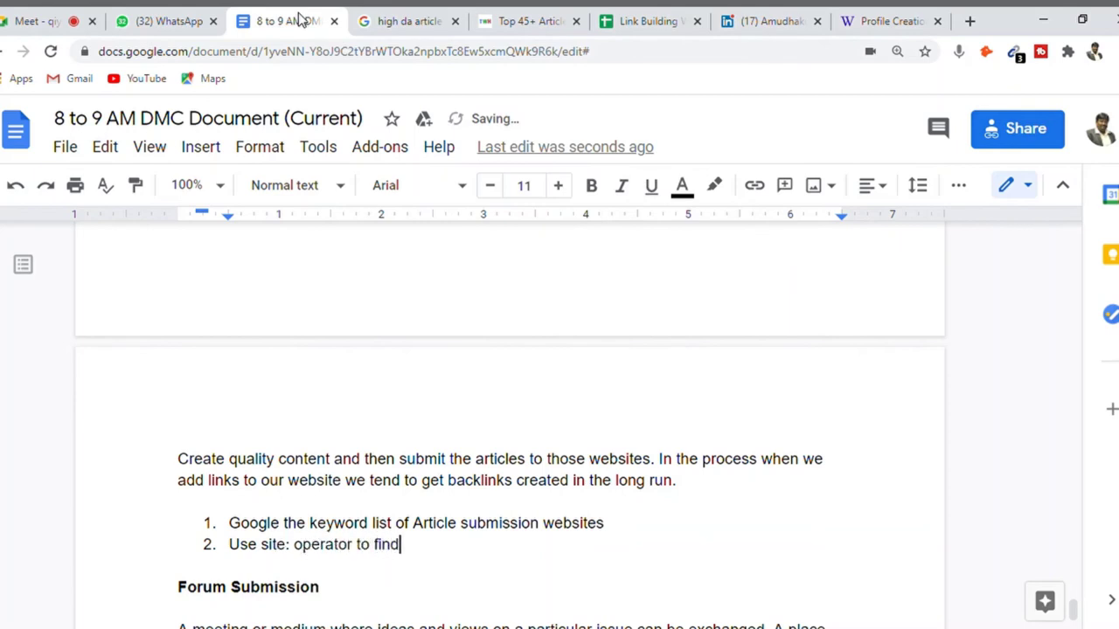
type("out websit")
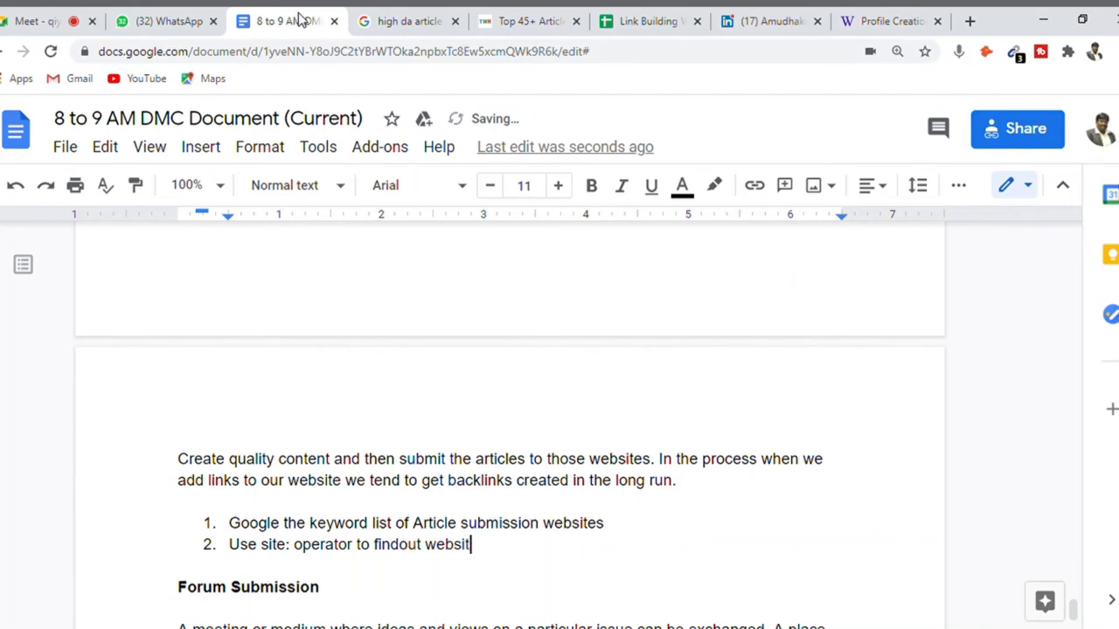
type("es that acce")
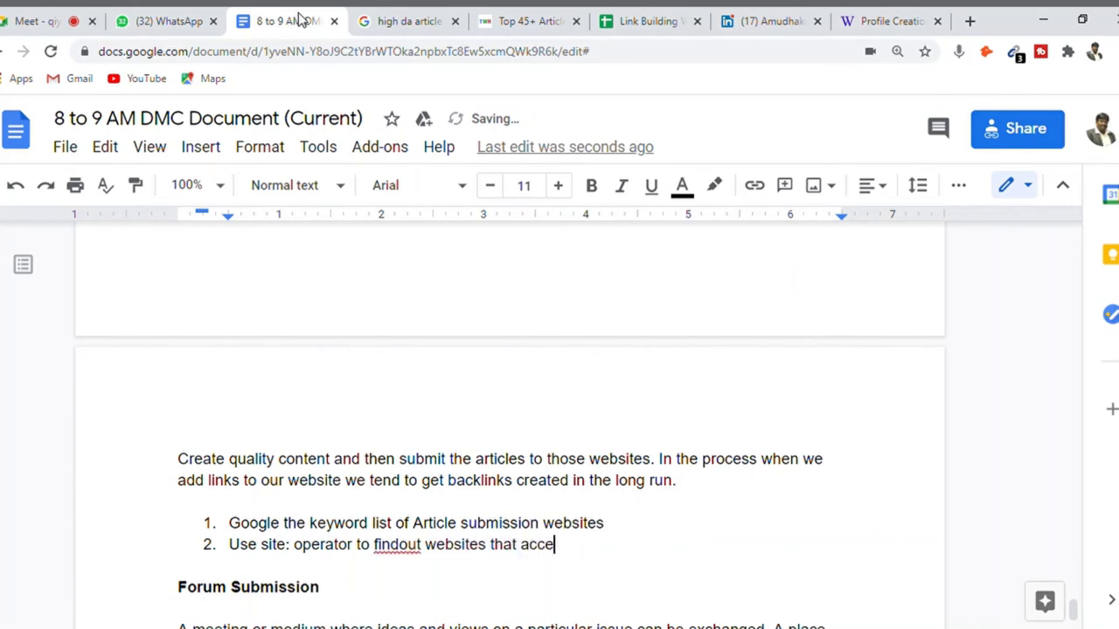
type("ssots article submission")
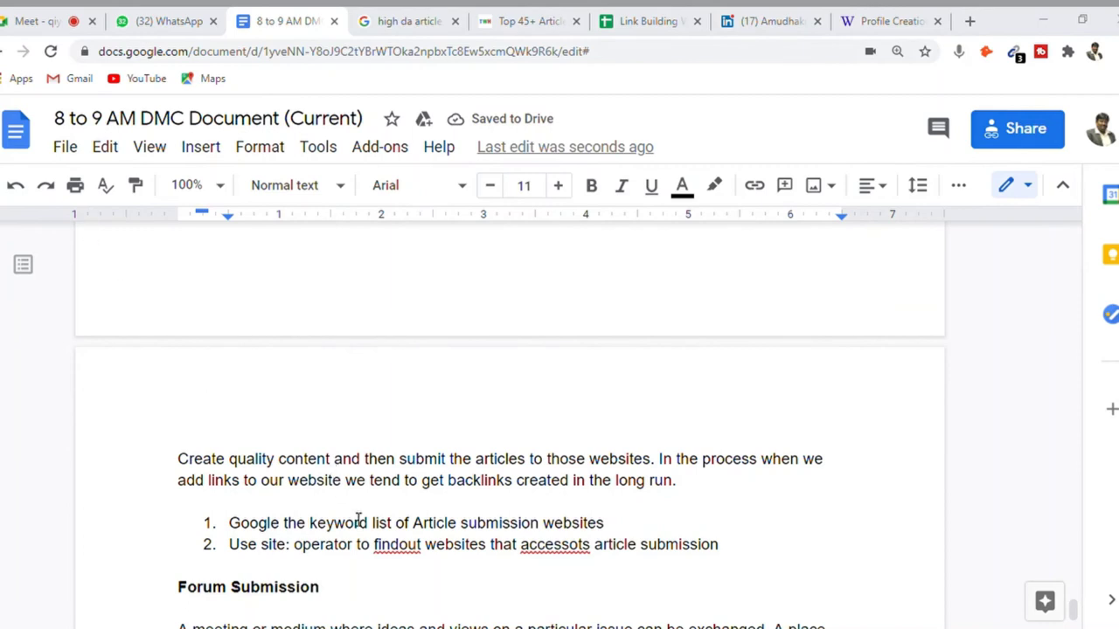
- Correct 'findout' to 'find out' using the spelling suggestion
left_click(868, 437)
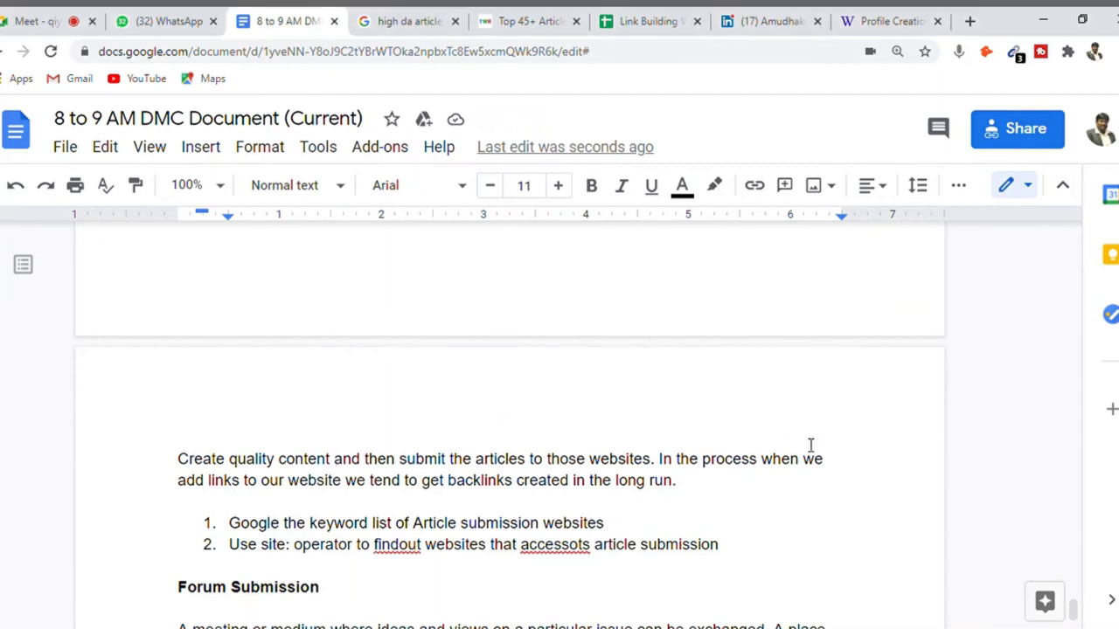
right_click(402, 555)
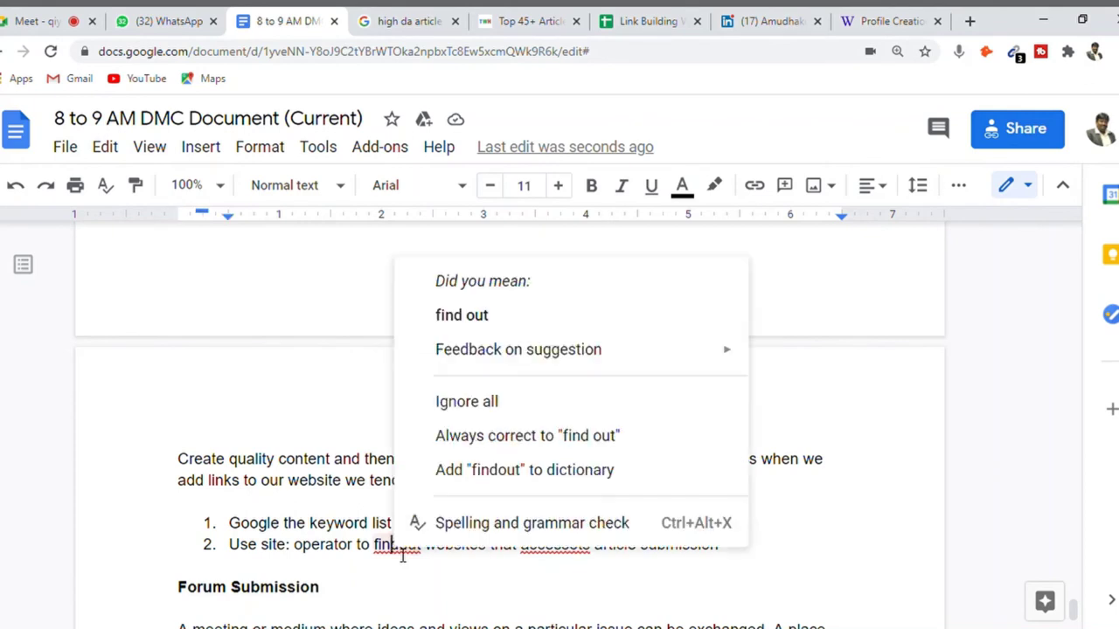
left_click(484, 325)
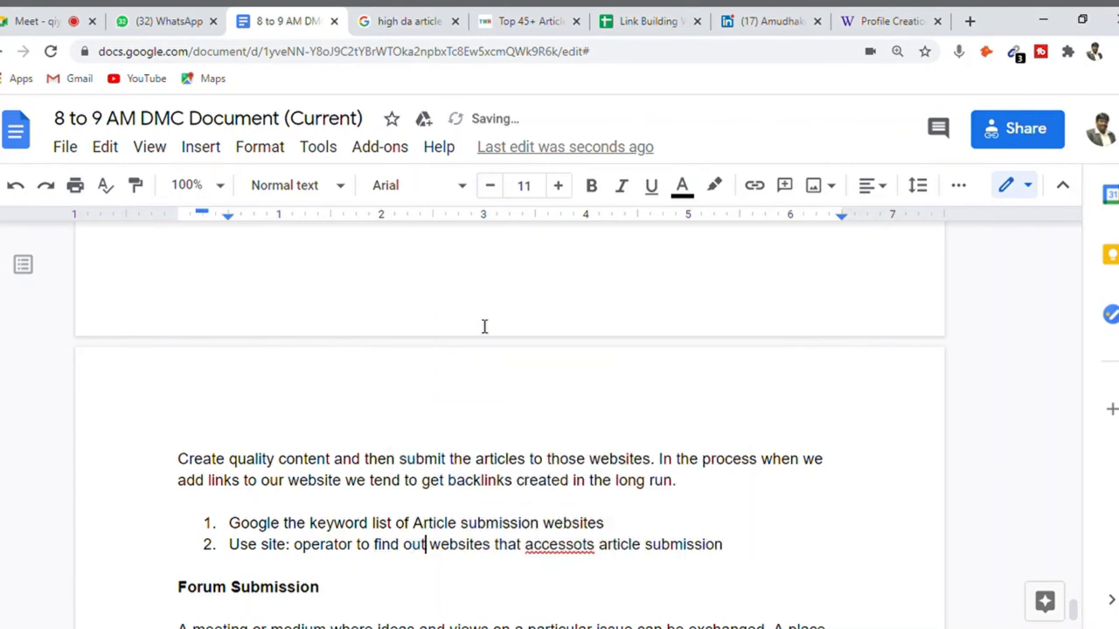
- Retype 'accessots' as 'accepts' and start a plain paragraph below the list
right_click(558, 546)
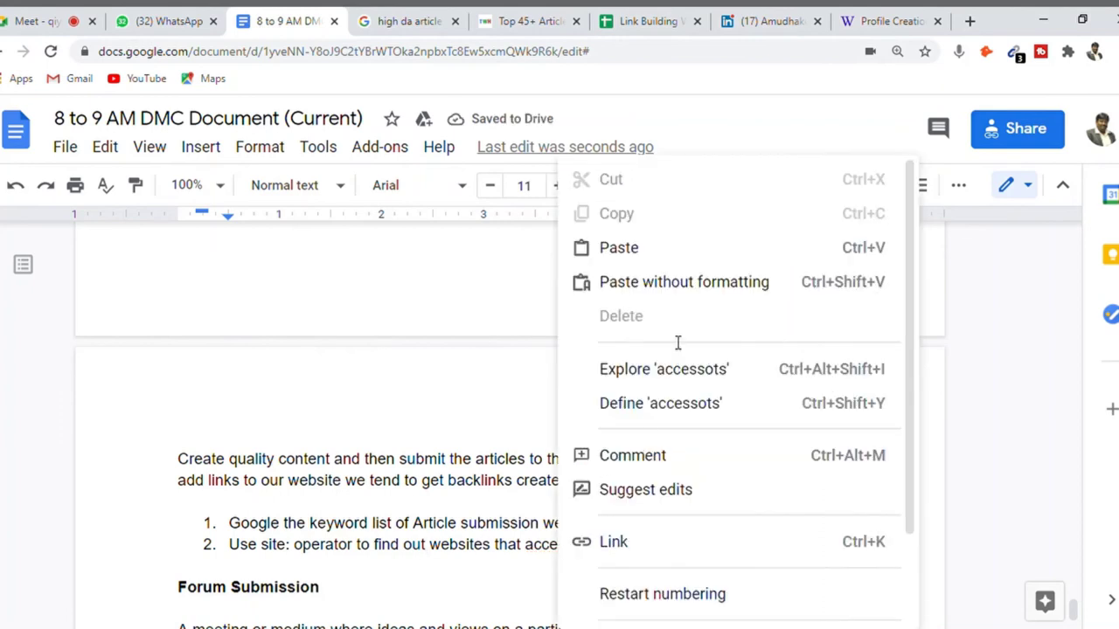
left_click(522, 551)
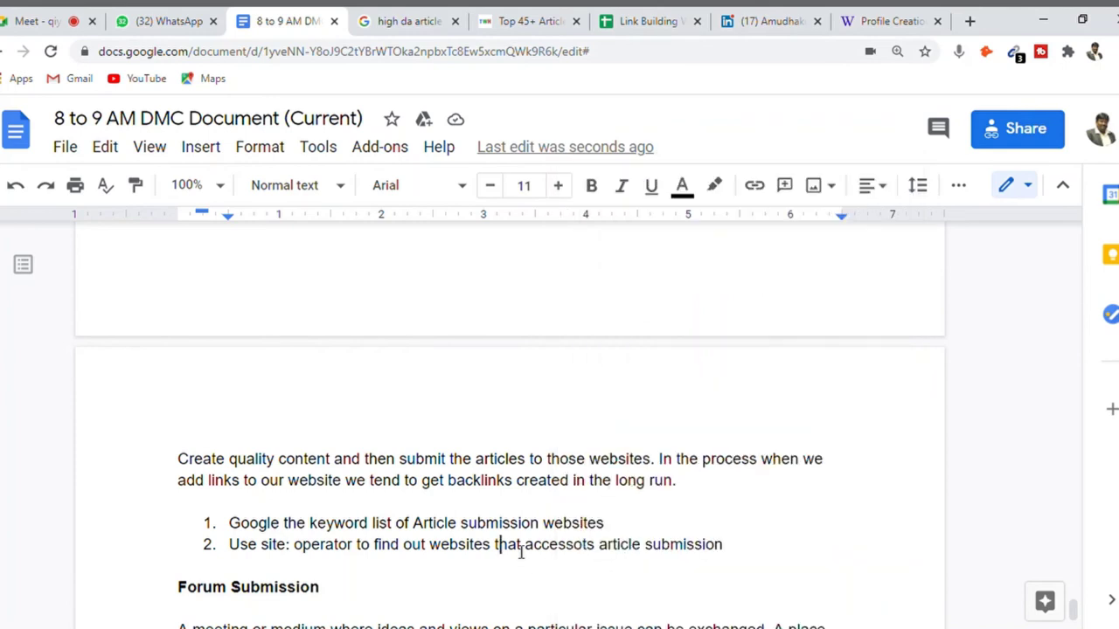
left_click(597, 548)
key("BackSpace")
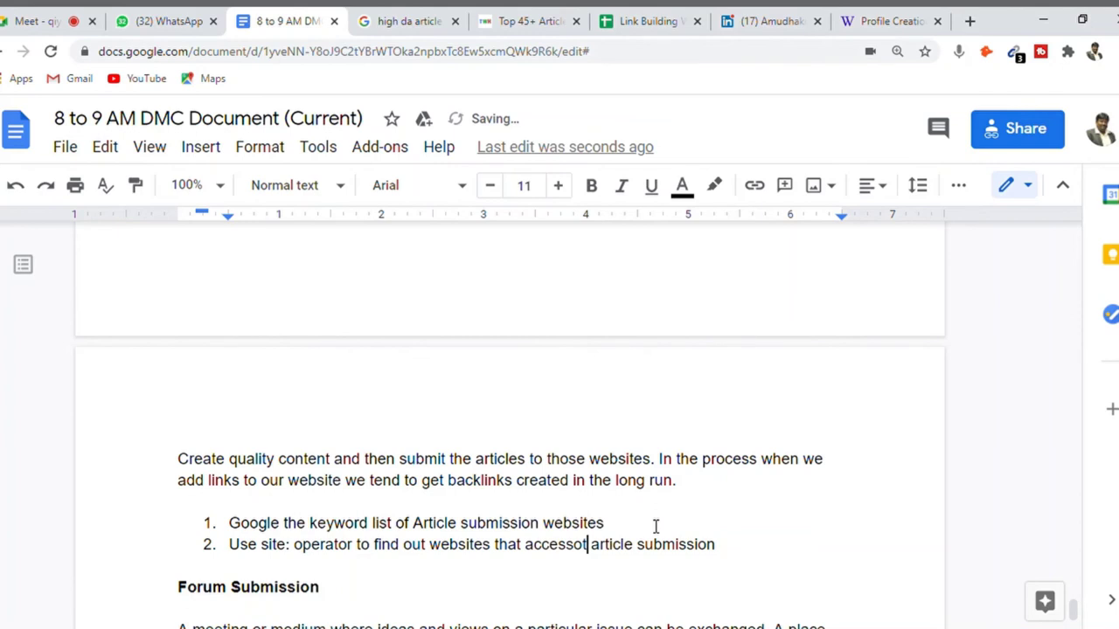
key("BackSpace")
key("BackSpace")
key("BackSpace")
key("BackSpace")
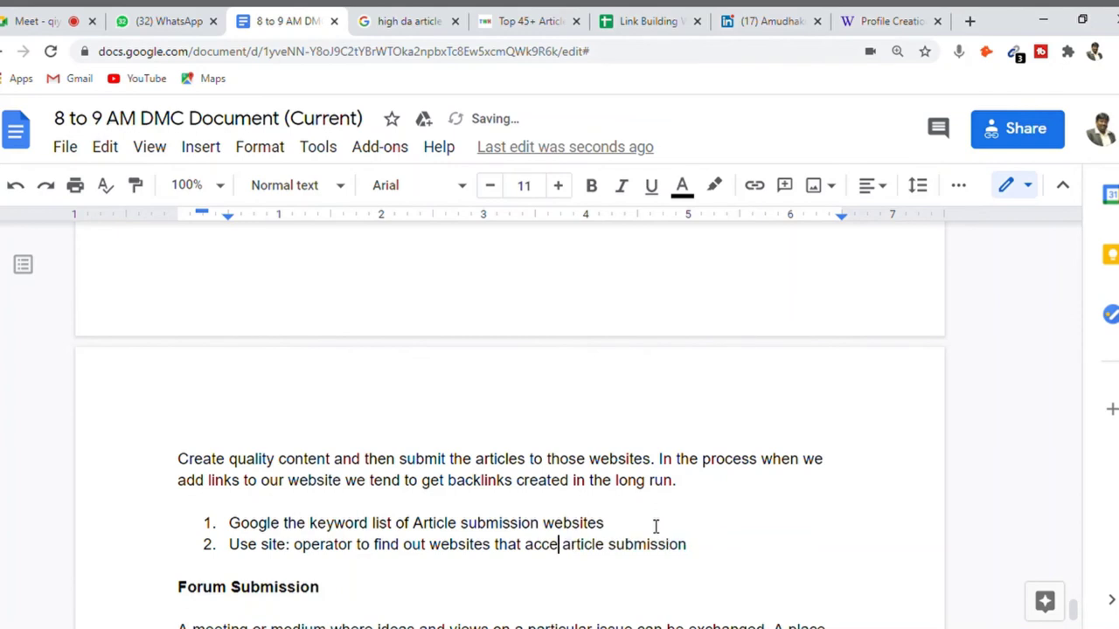
type("pts")
key("End")
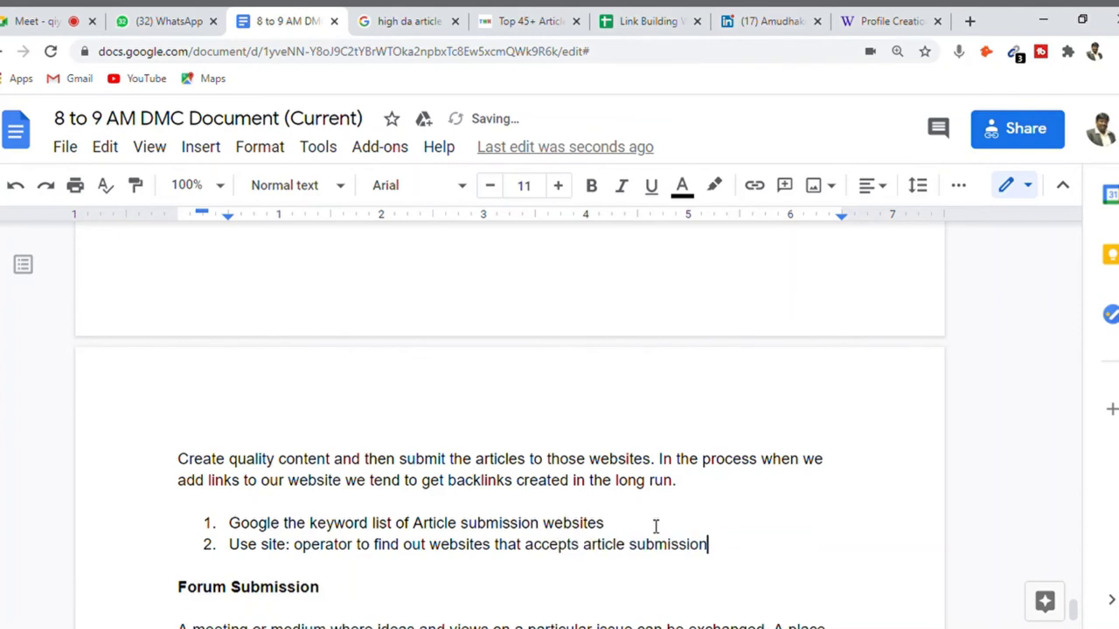
key("Return")
key("Return")
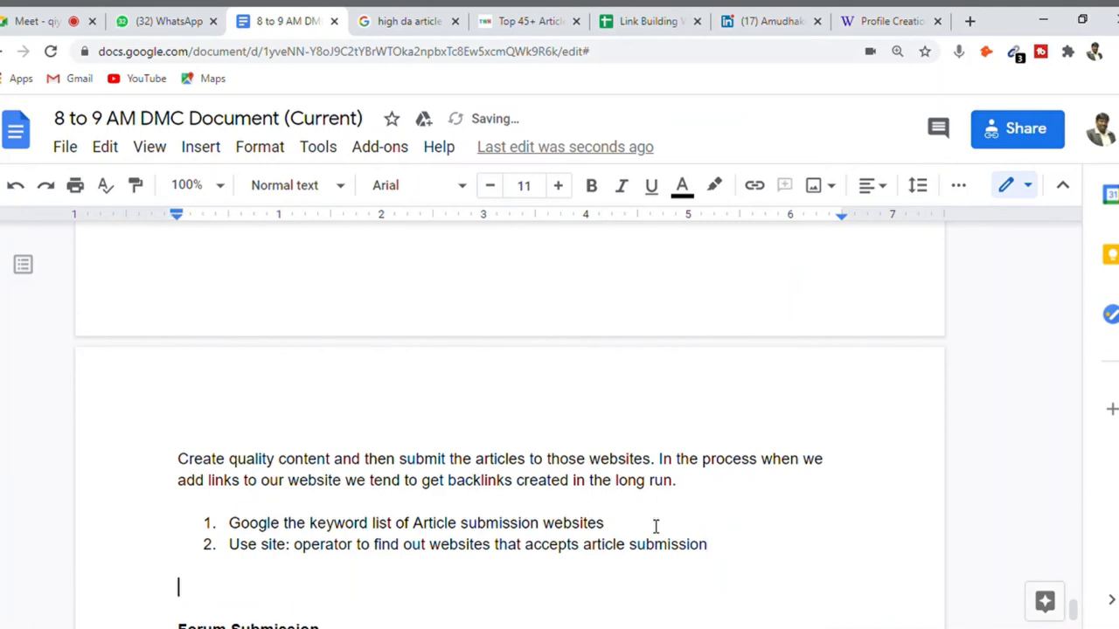
- Write the line 'site:*.com Submit an Article' in the DMC notes and copy it
type("site:*.com")
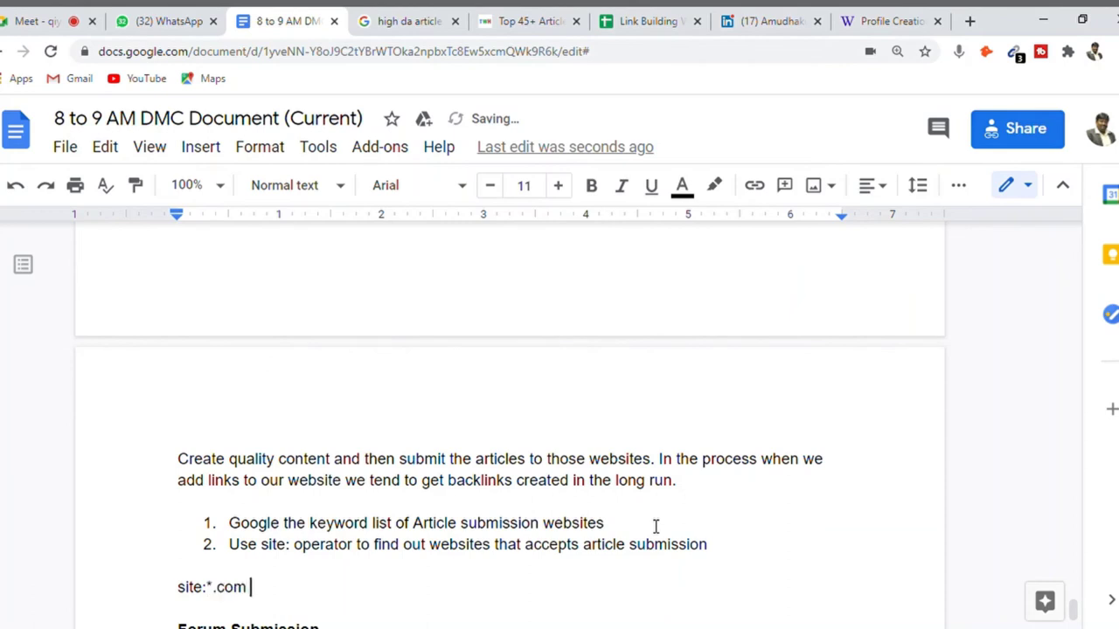
type(" Submit an")
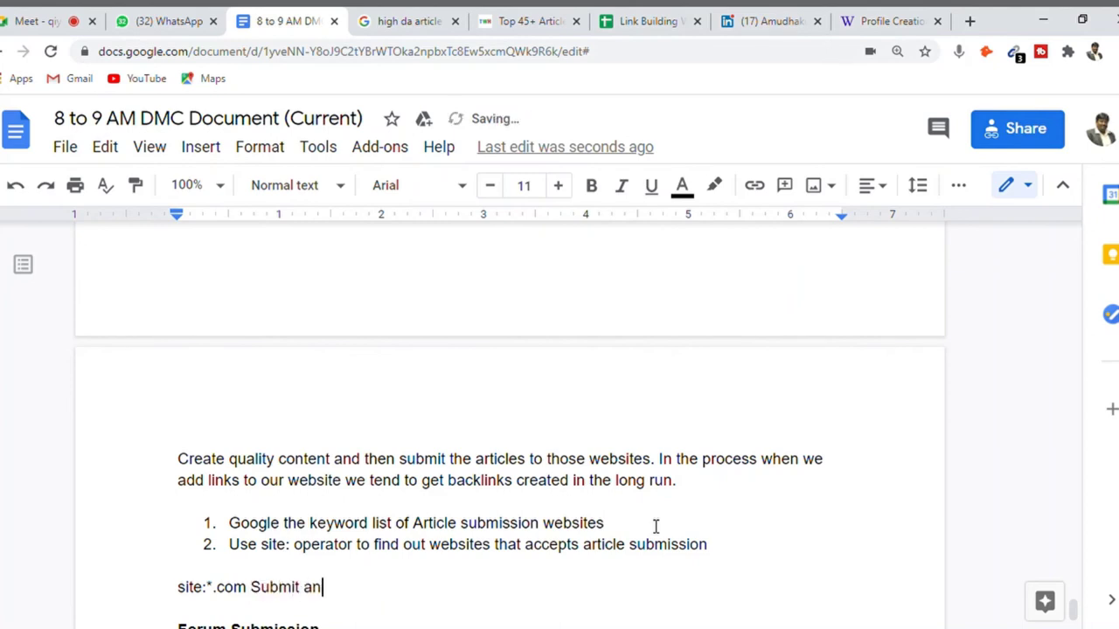
type(" Article")
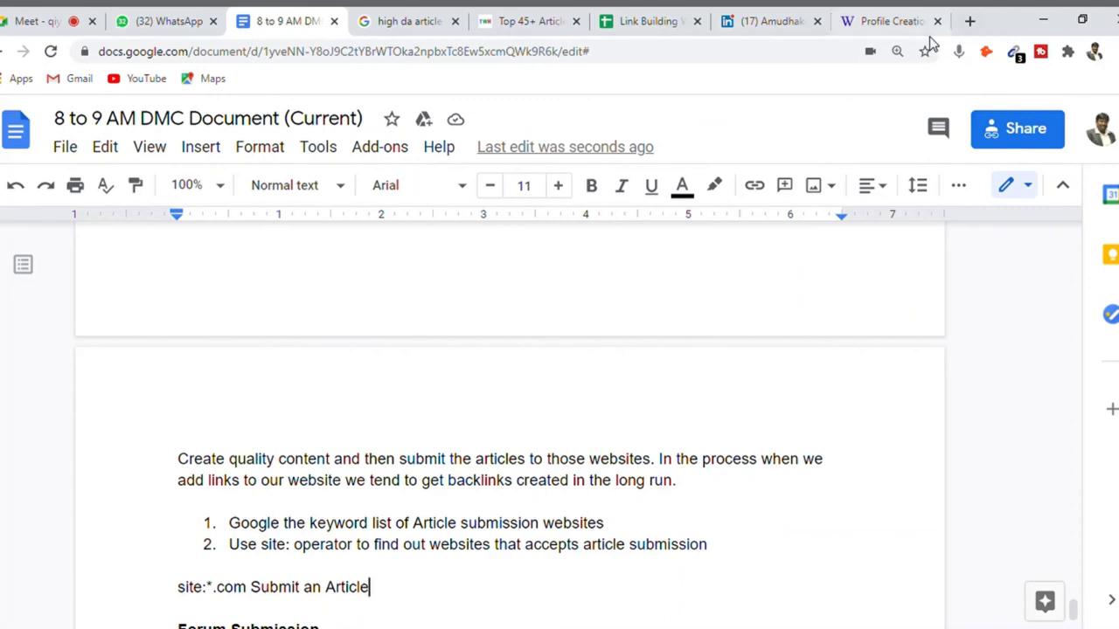
left_click(890, 23)
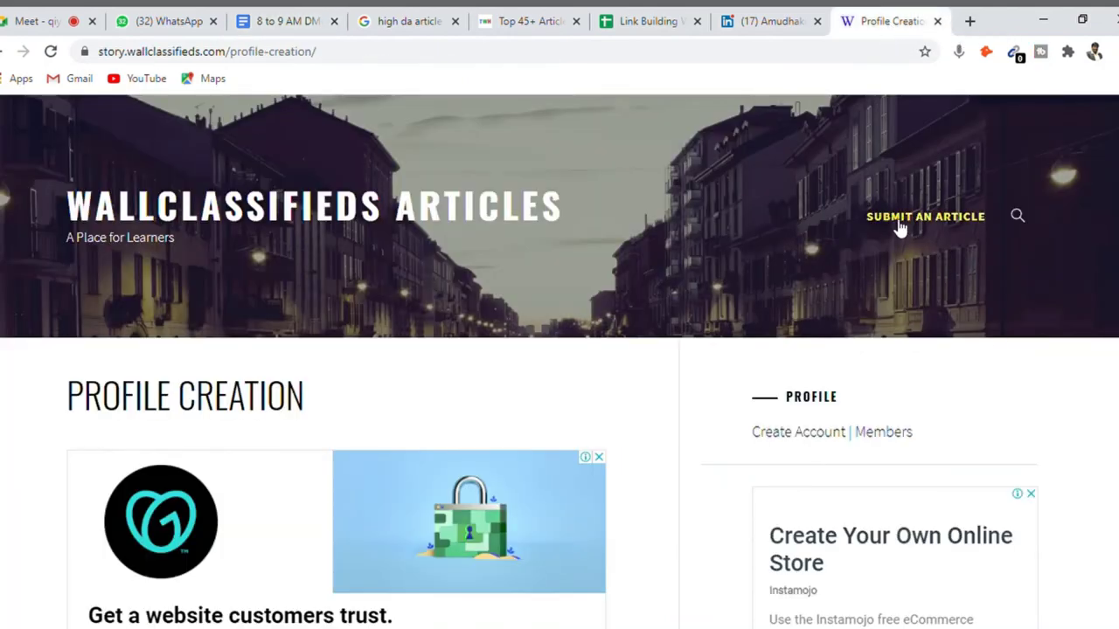
left_click(768, 19)
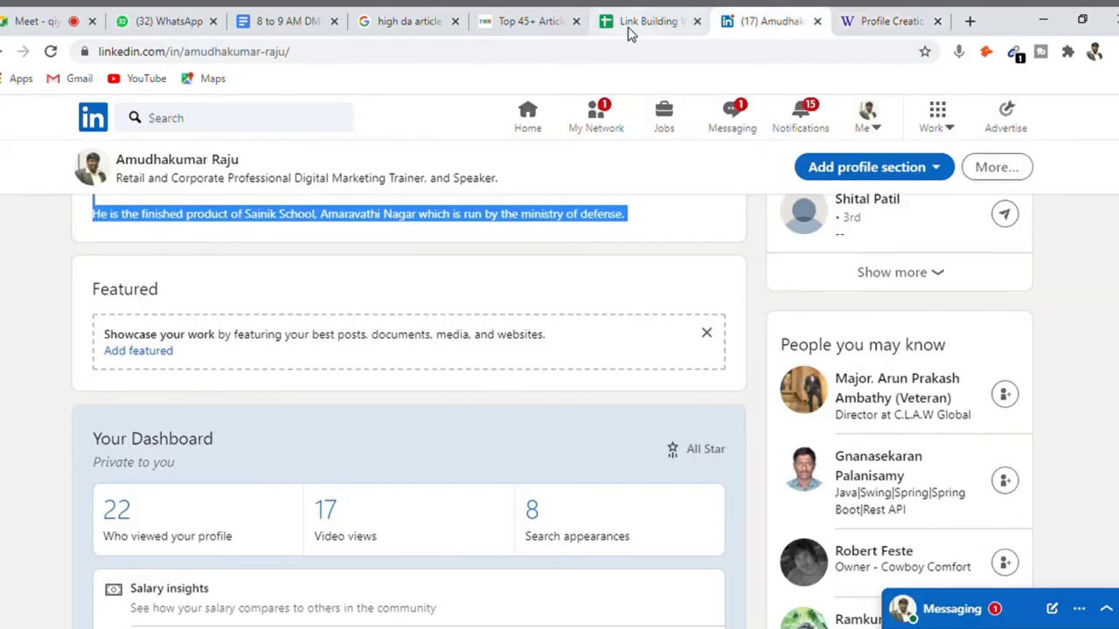
left_click(629, 34)
left_click(530, 26)
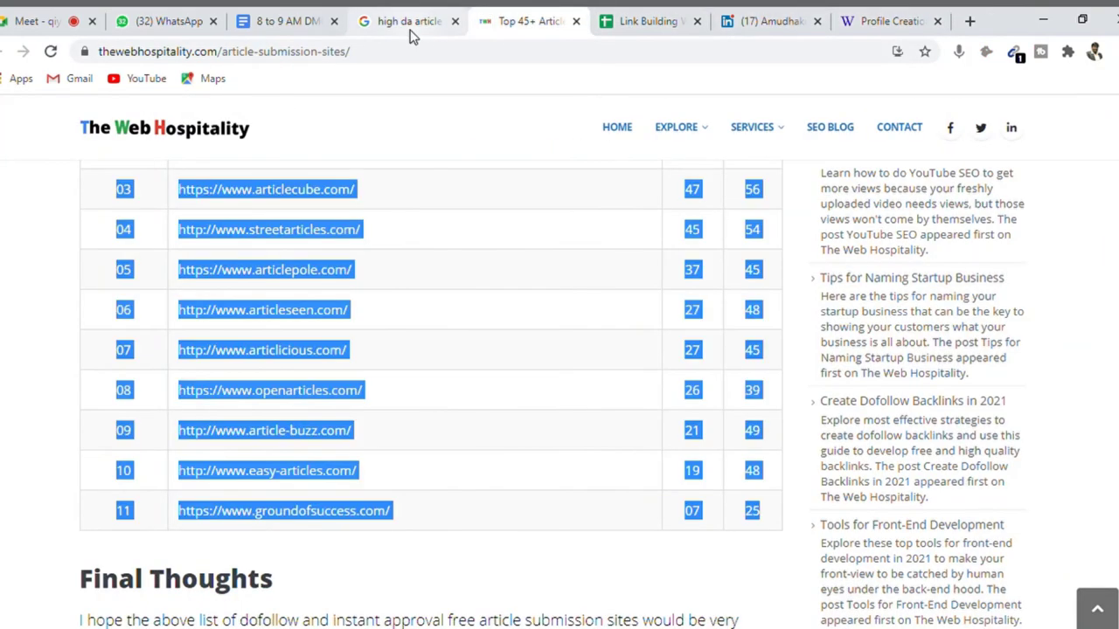
left_click(412, 35)
left_click(273, 34)
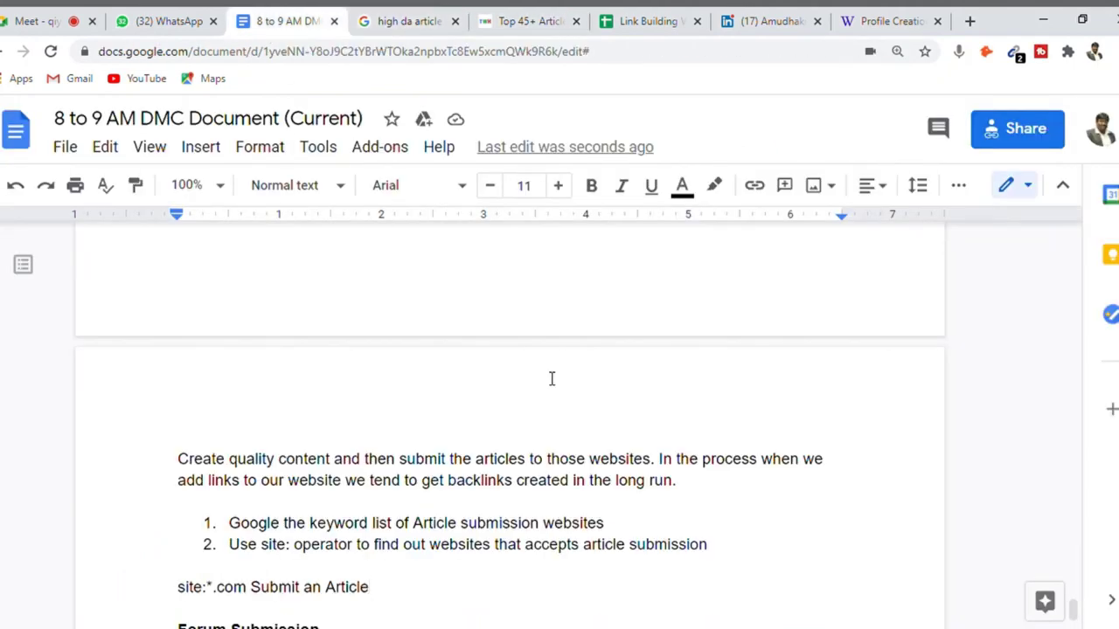
key("shift+Home")
key("ctrl+c")
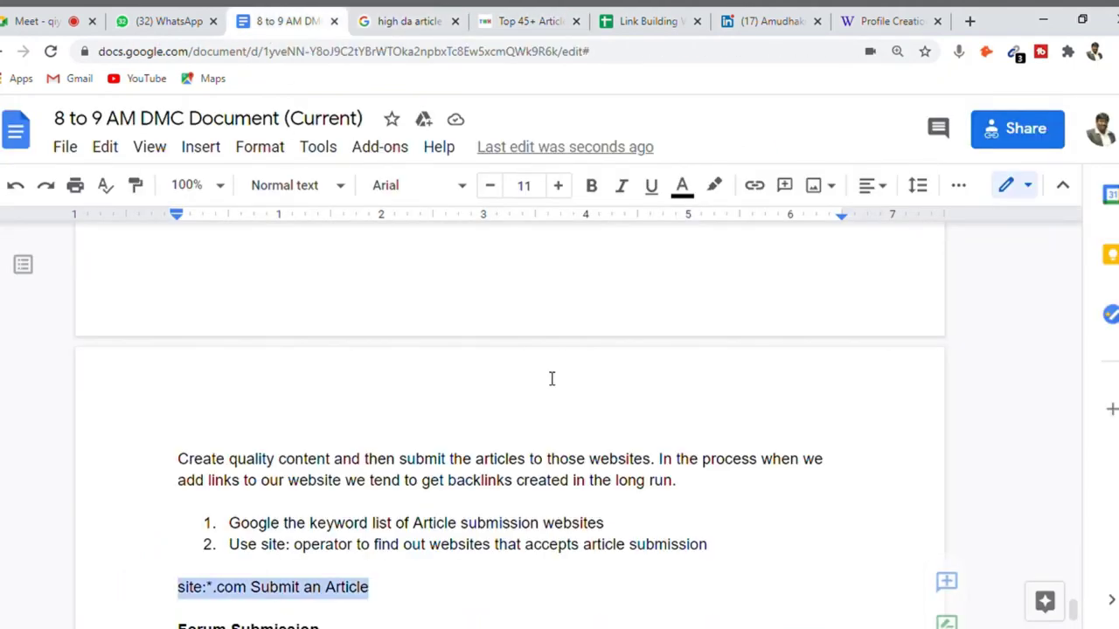
left_click(909, 21)
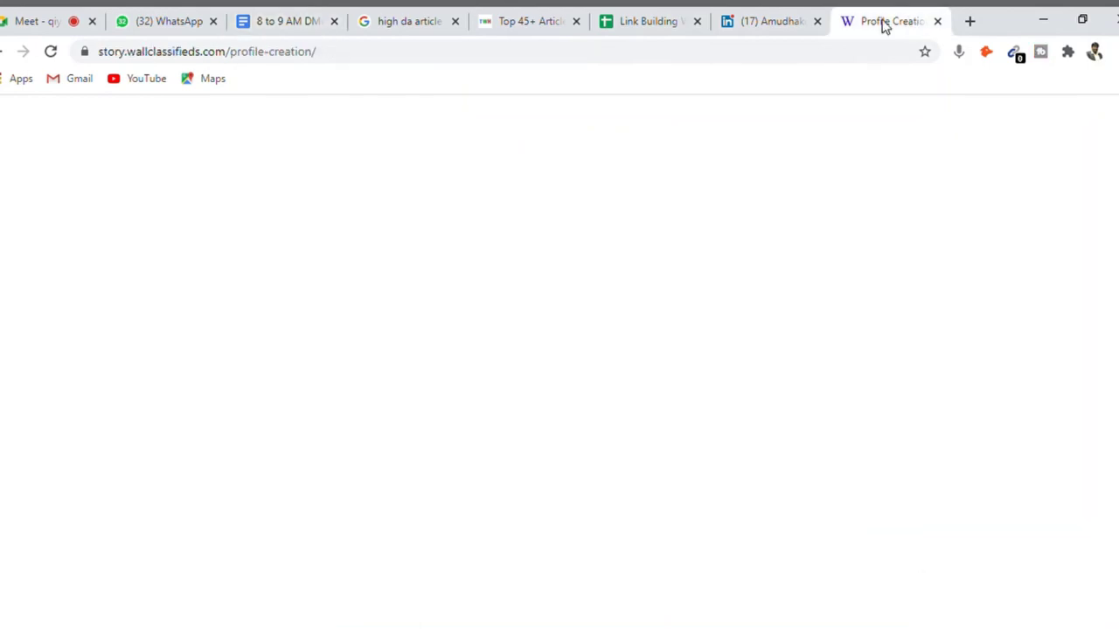
- Search Google for the copied query site:*.com Submit an Article
left_click(564, 56)
key("ctrl+v")
key("Return")
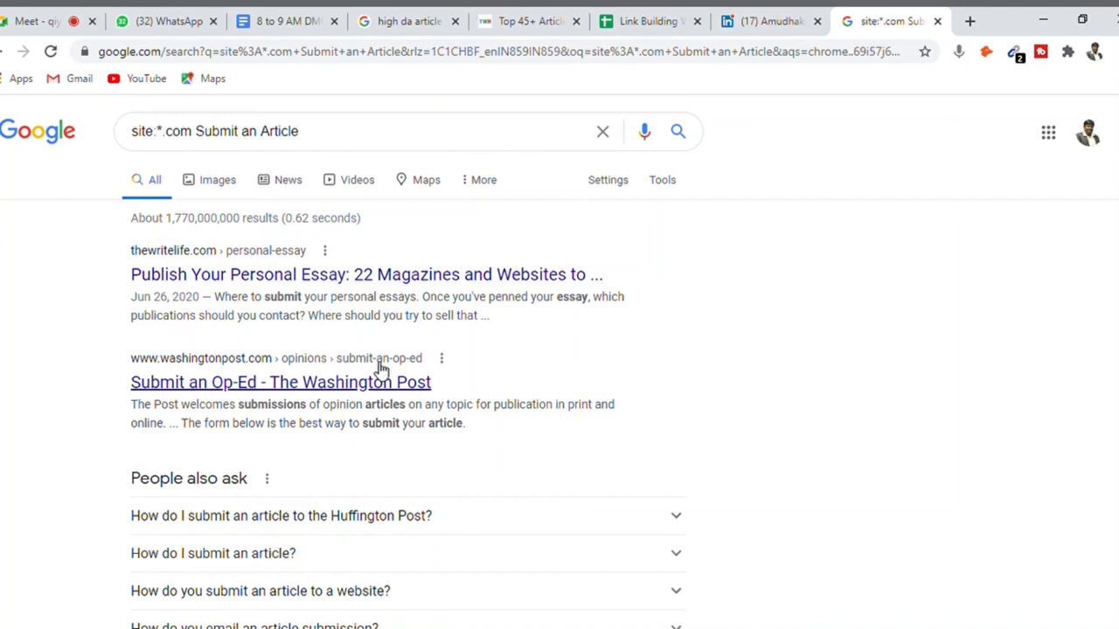
- Open the Washington Post Submit an Op-Ed result in its own tab and look it over
middle_click(402, 386)
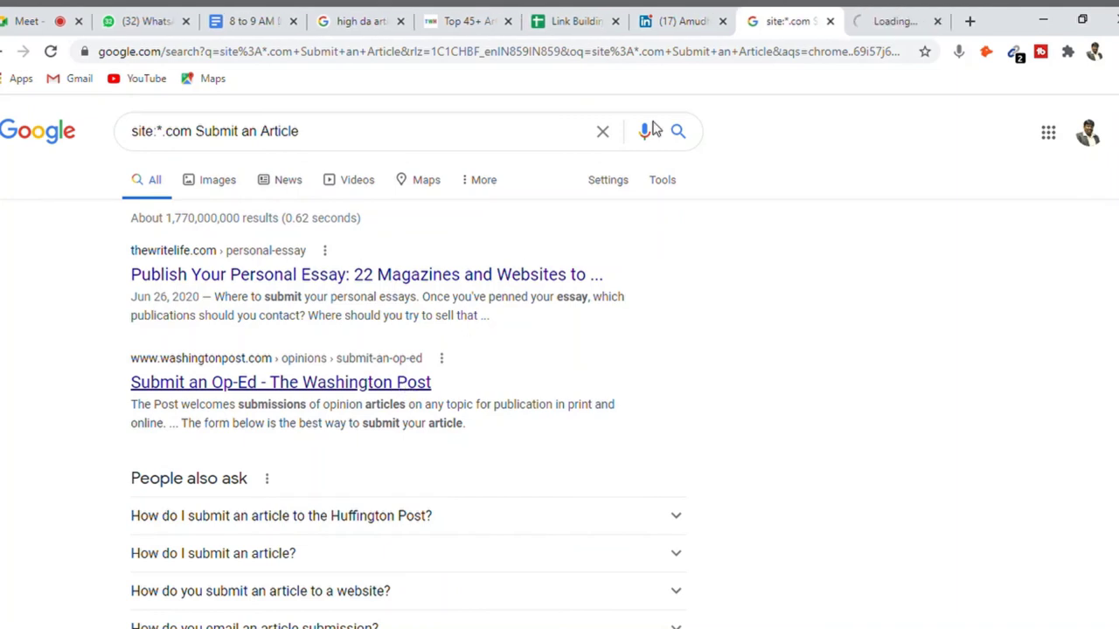
left_click(861, 25)
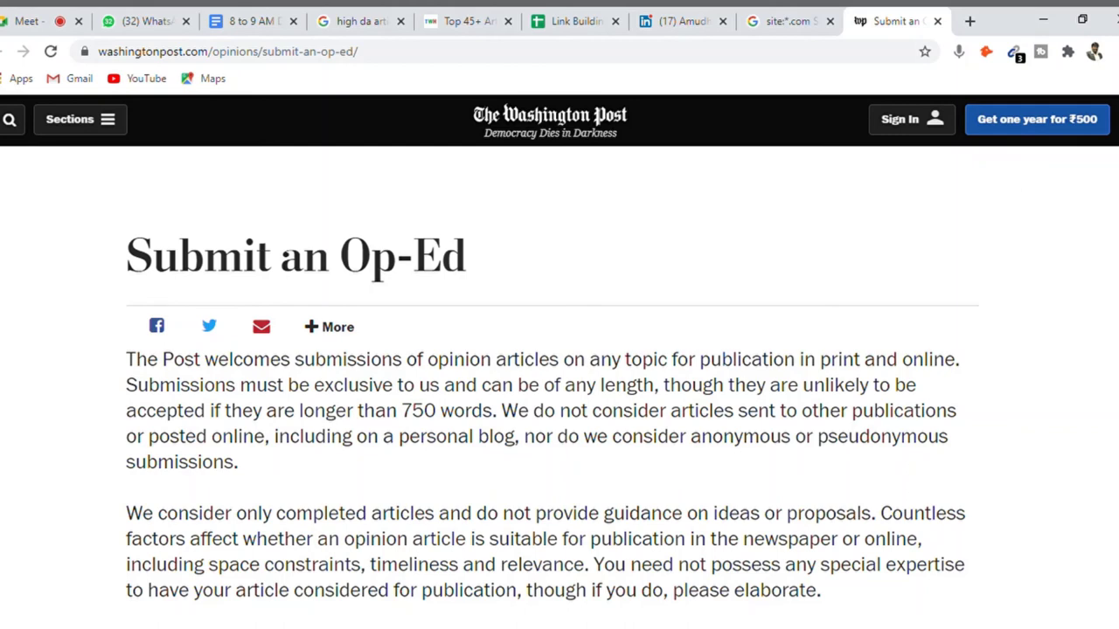
left_click(769, 20)
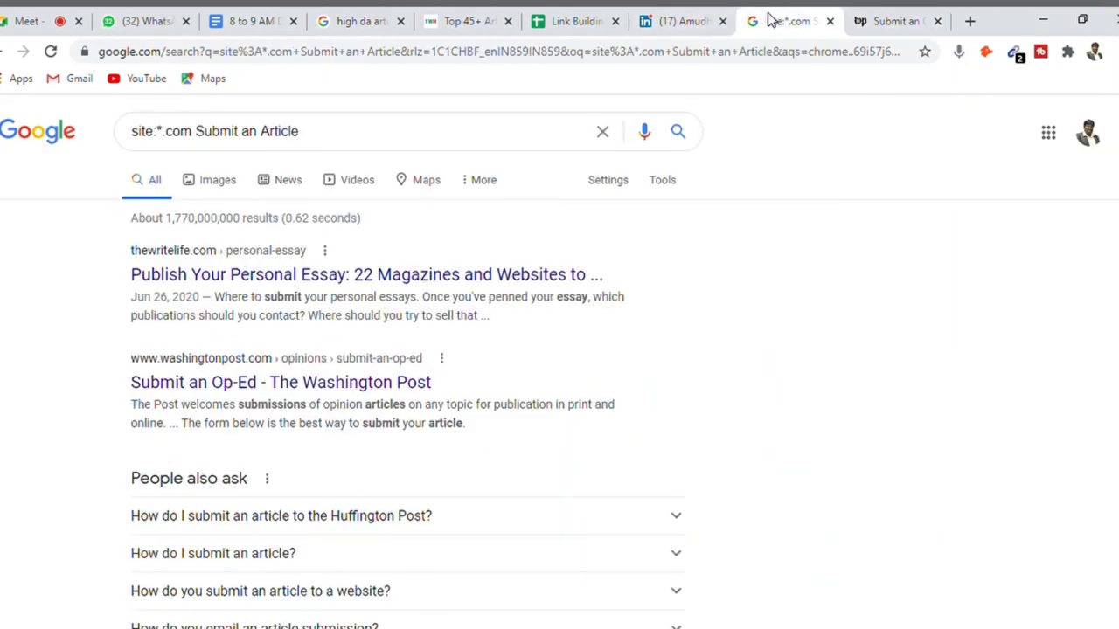
left_click(358, 140)
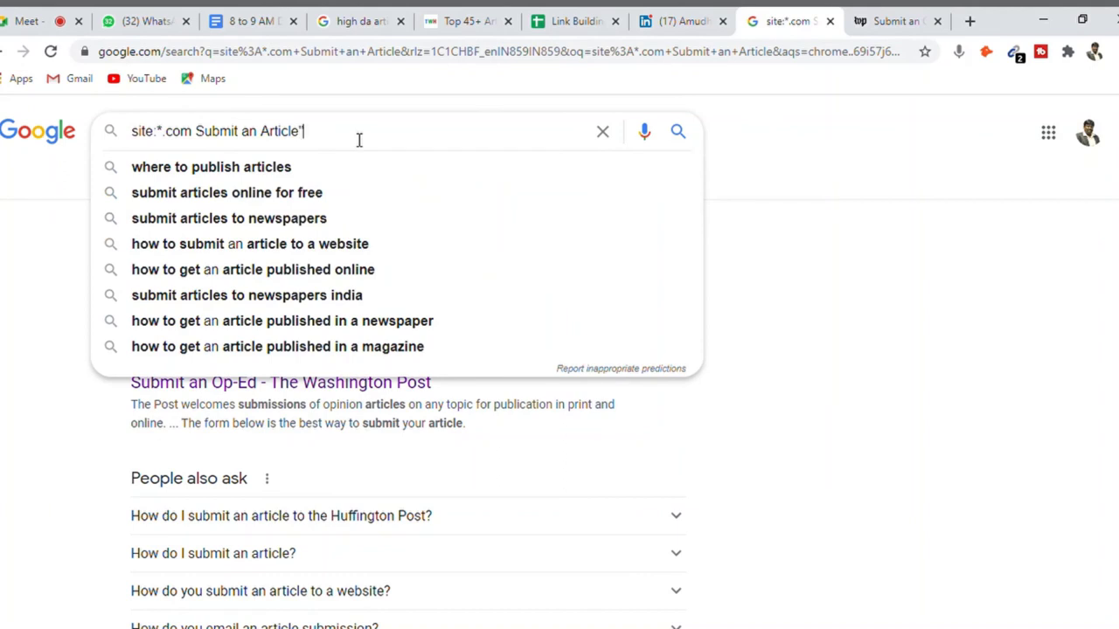
- Put quotes around Submit an Article and rerun the search as an exact phrase
key("Return")
key("Left")
key("Left")
key("Left")
key("Left")
key("Left")
key("Left")
key("Left")
key("Left")
key("Left")
key("Left")
key("Left")
key("Left")
key("Left")
key("Left")
key("Left")
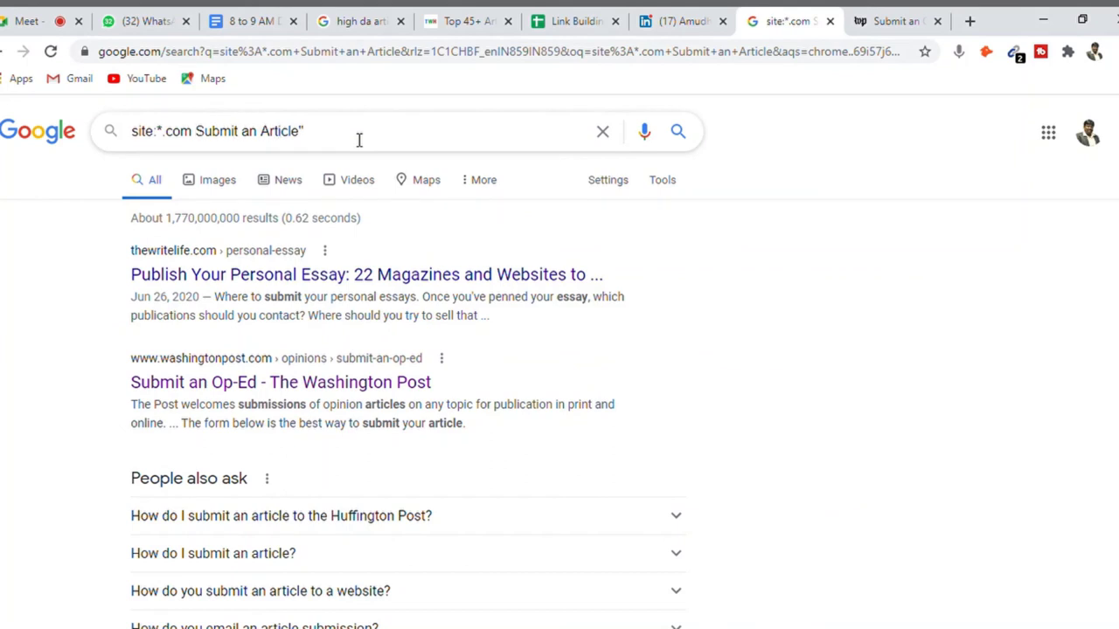
type("\"")
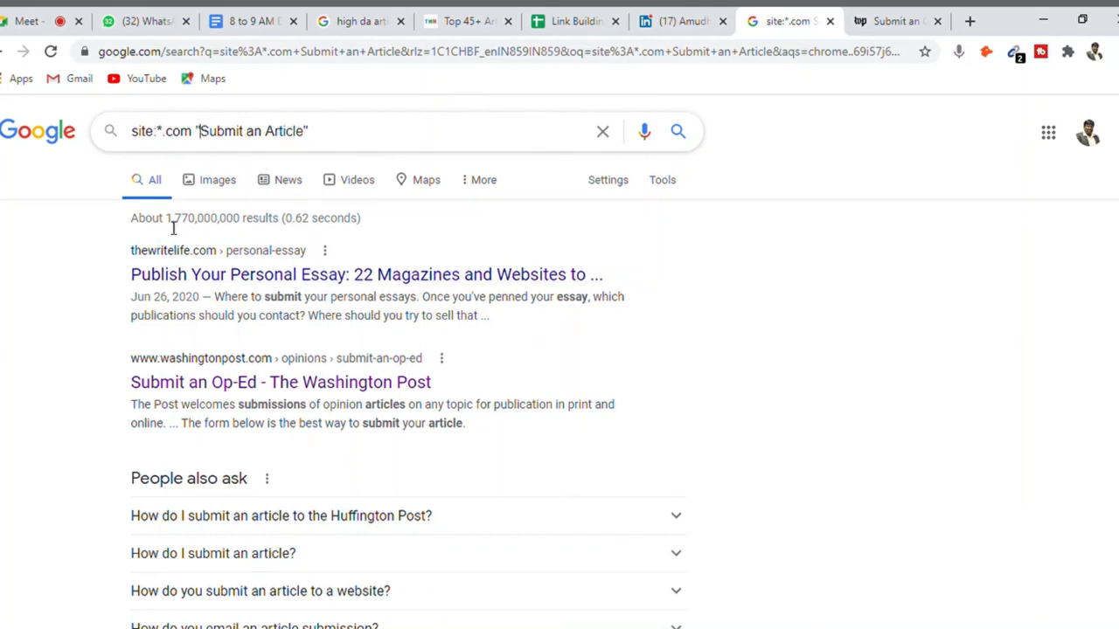
left_click_drag(166, 225, 249, 225)
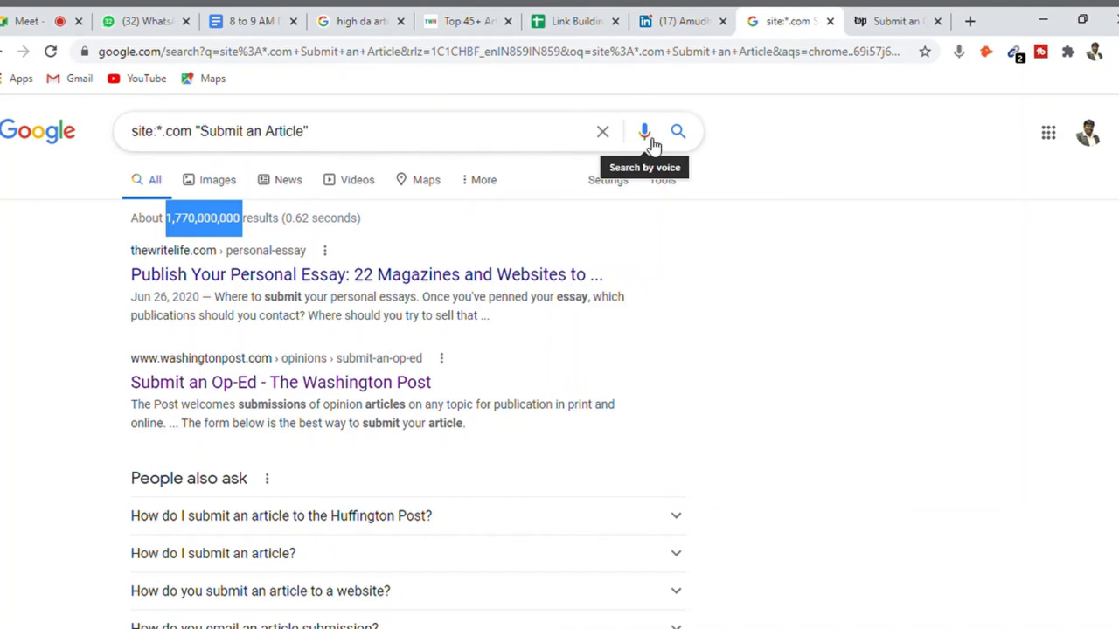
left_click(549, 133)
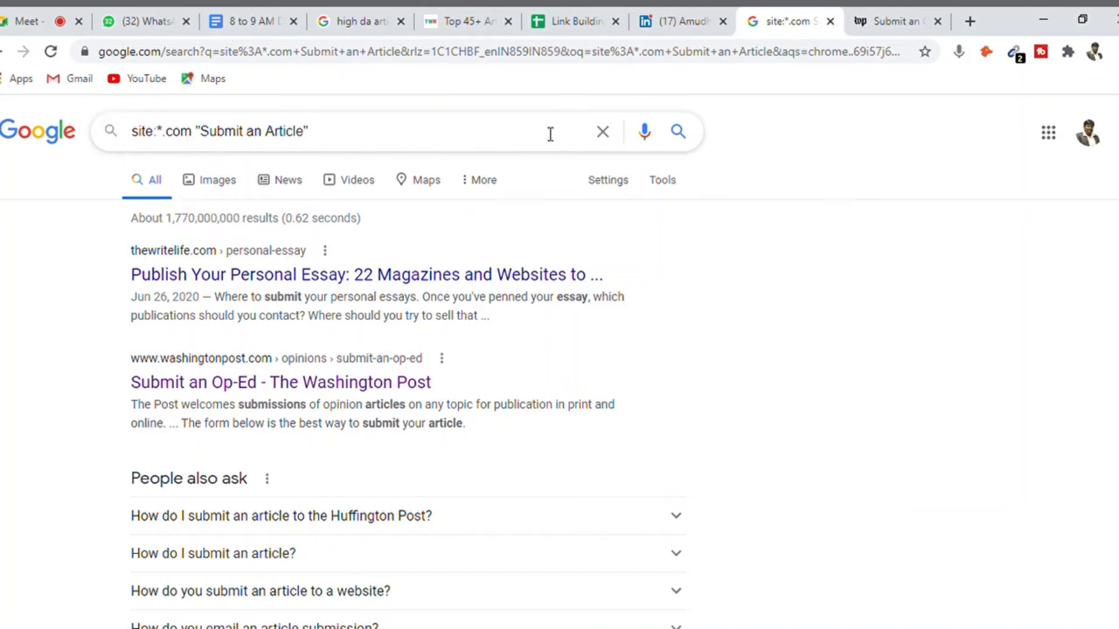
key("Return")
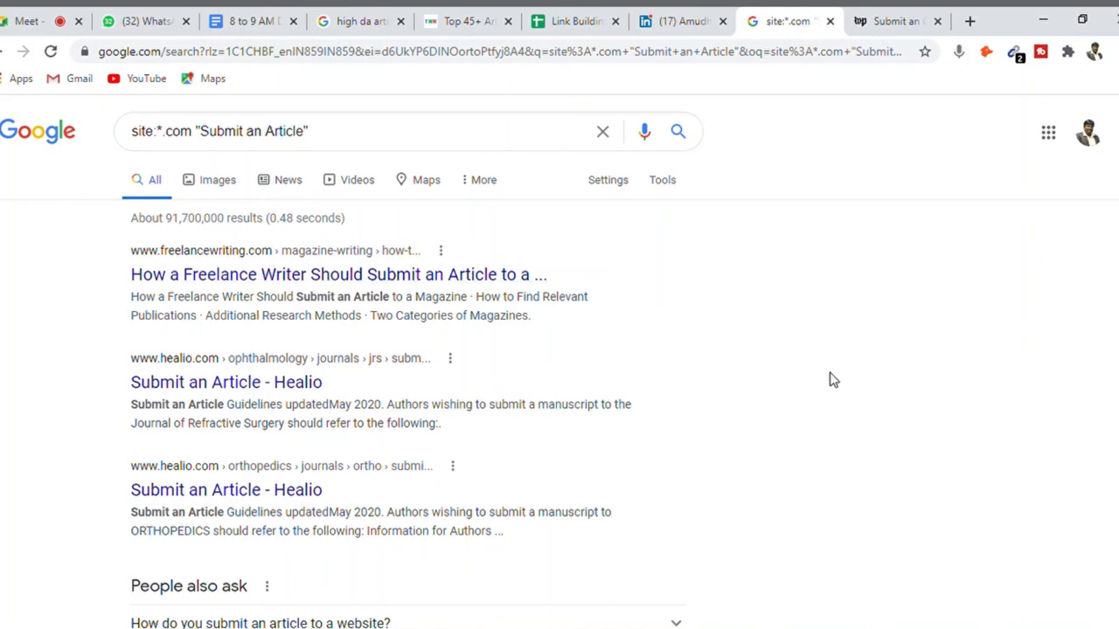
- Open the Healio Submit an Article result in a new tab and copy 'healio' from its address
left_click(176, 391, "ctrl")
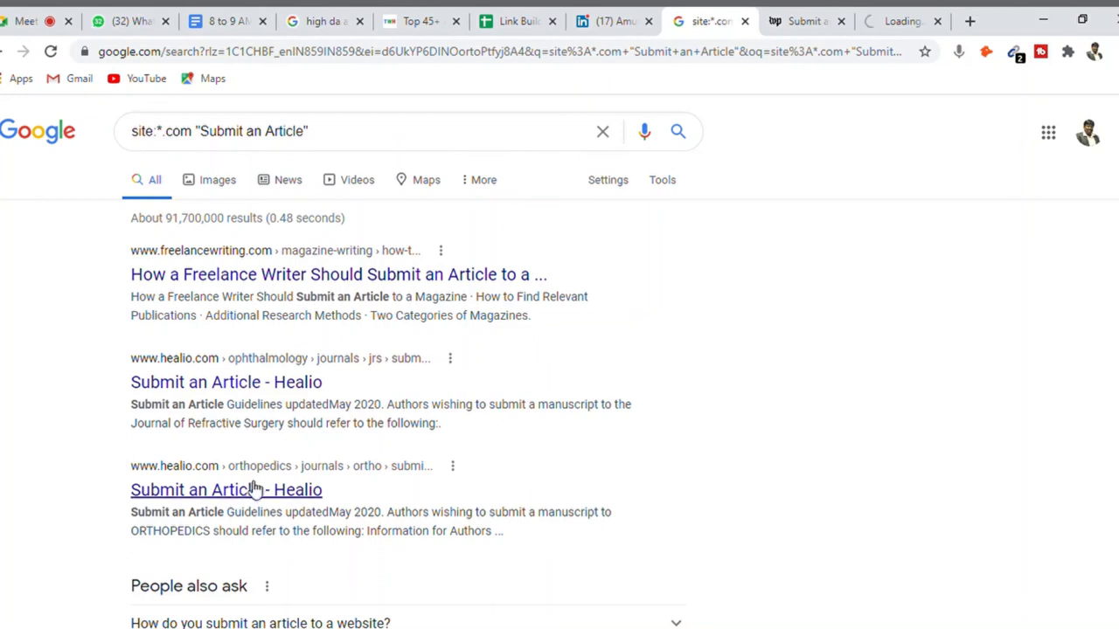
left_click(900, 21)
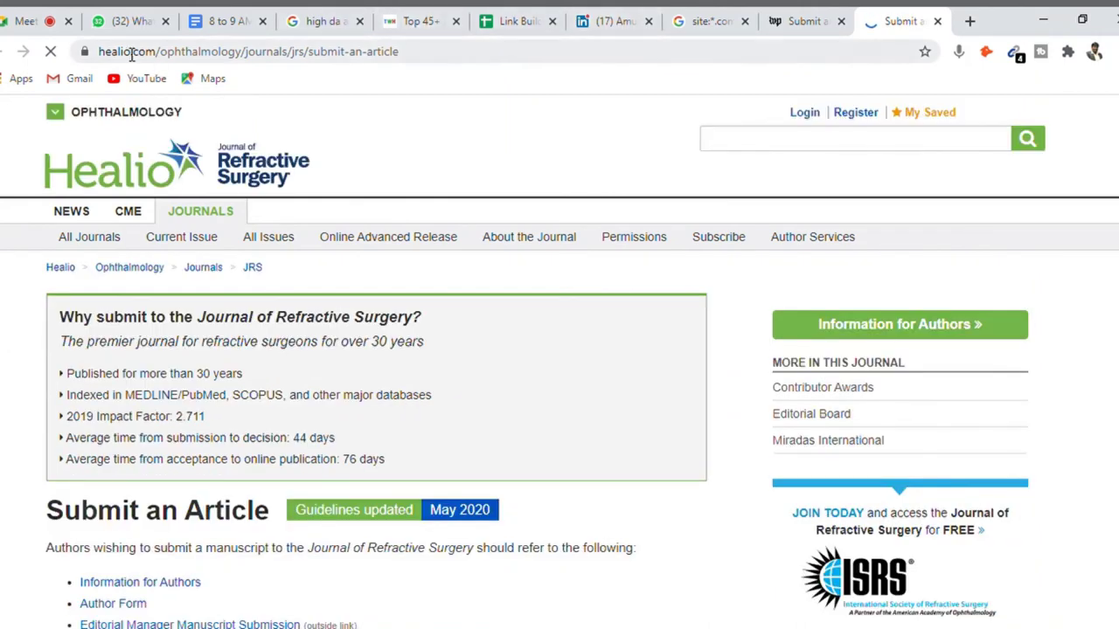
double_click(115, 52)
key("ctrl+c")
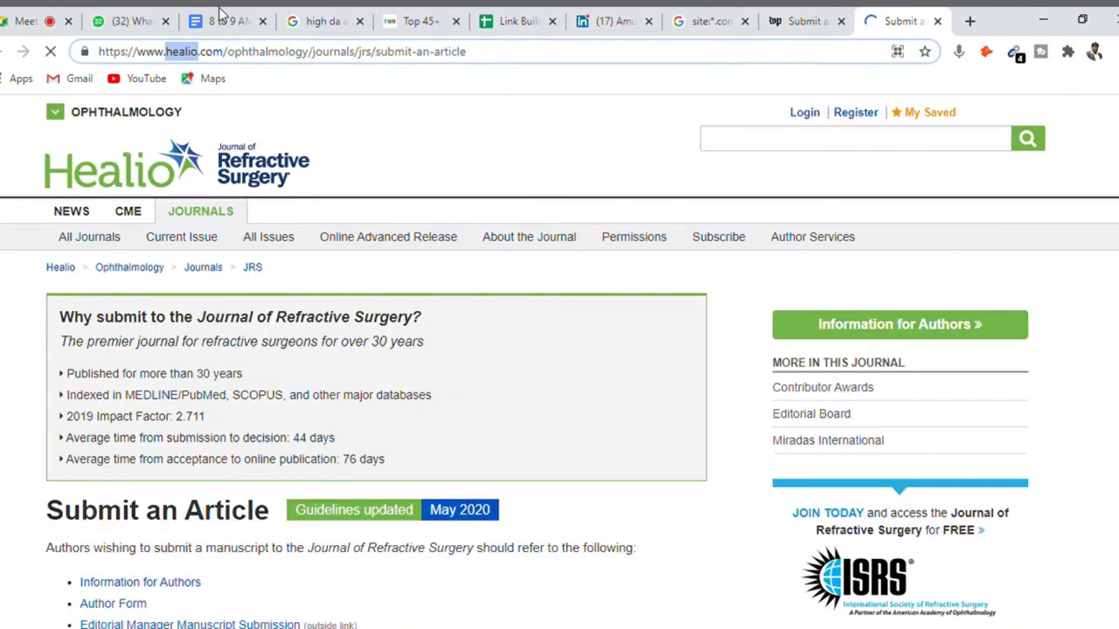
left_click(684, 22)
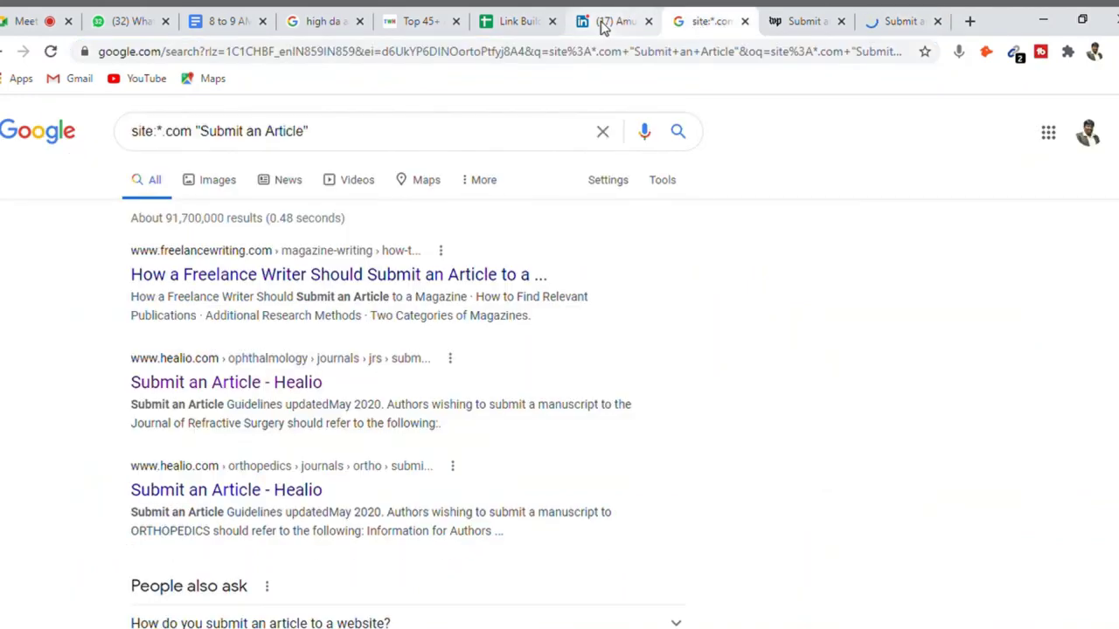
left_click(612, 21)
left_click(511, 26)
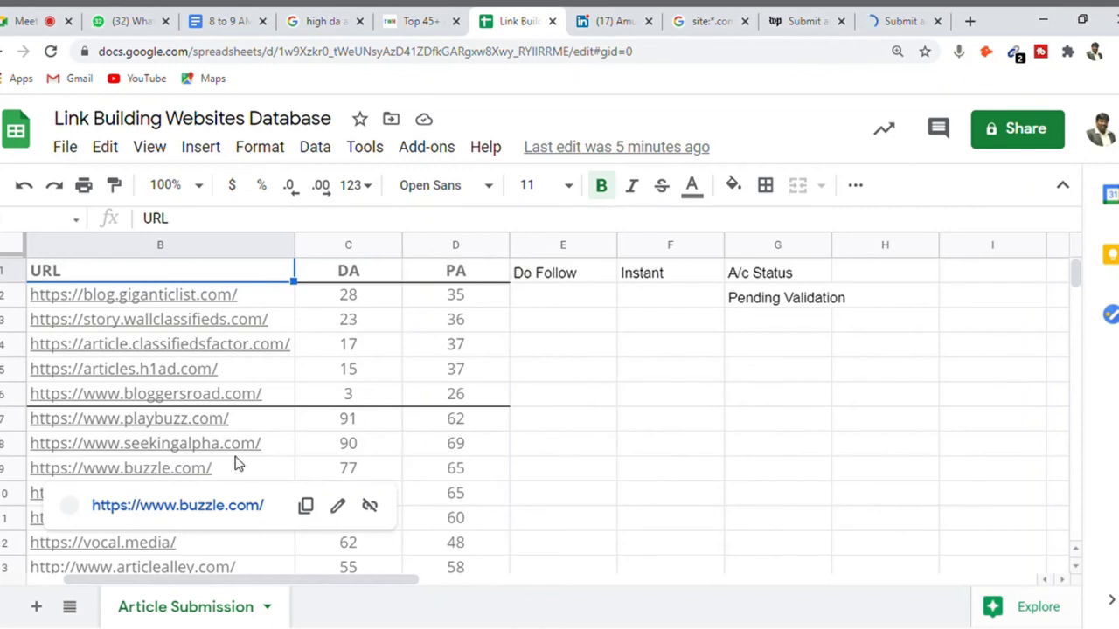
- Confirm healio isn't already listed, then paste it below the last URL in B53
left_click(237, 429)
key("ctrl+f")
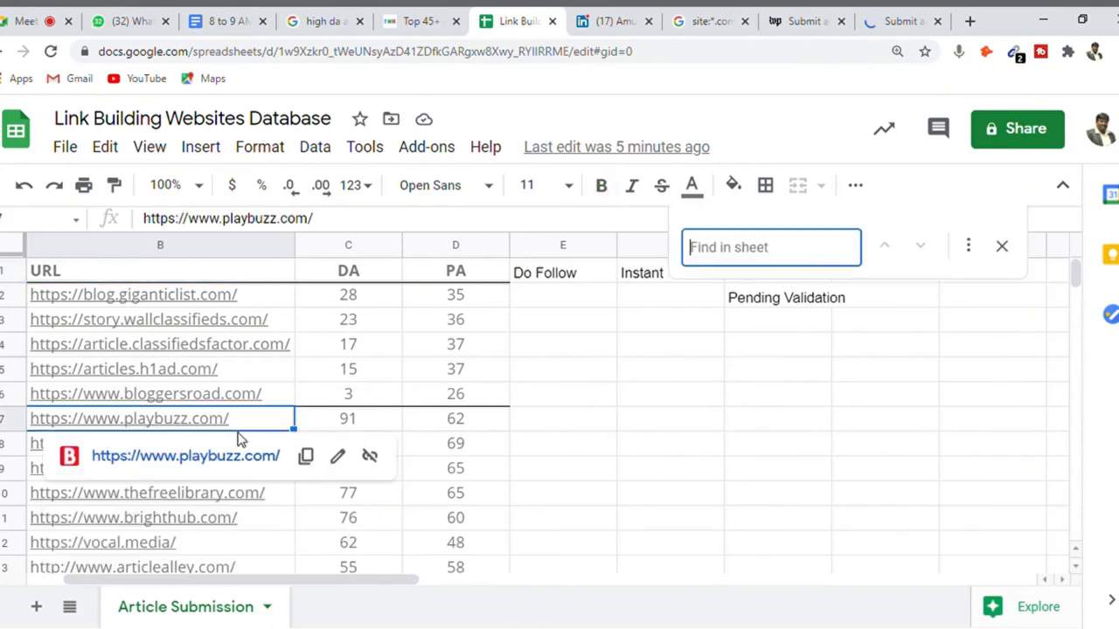
type("healio")
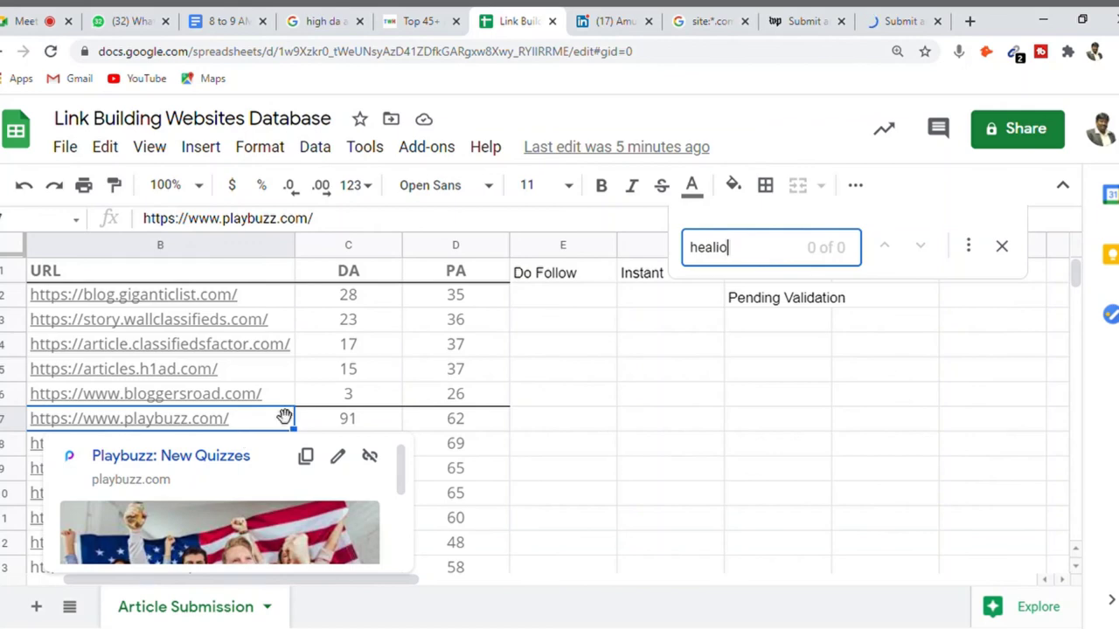
left_click(1004, 251)
left_click(288, 498)
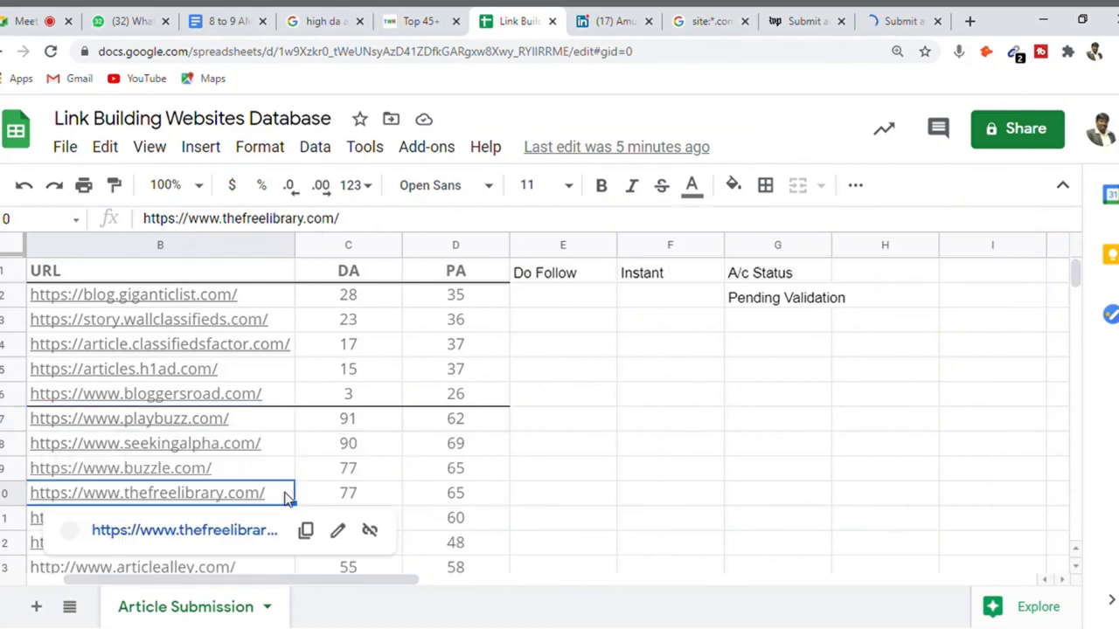
key("Down")
key("ctrl+Down")
key("Down")
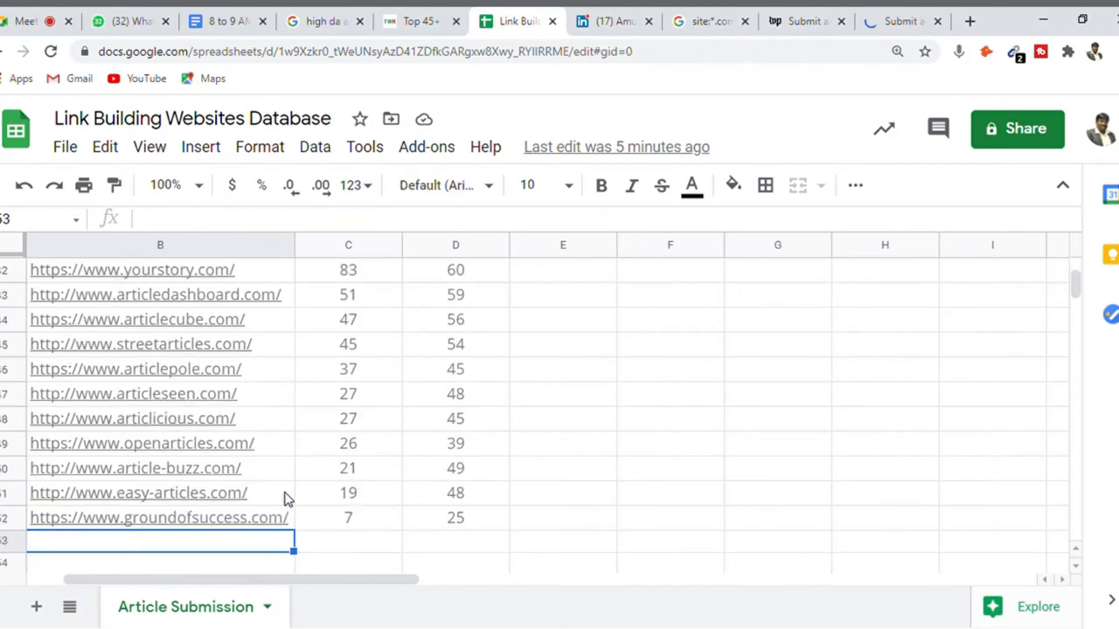
key("ctrl+v")
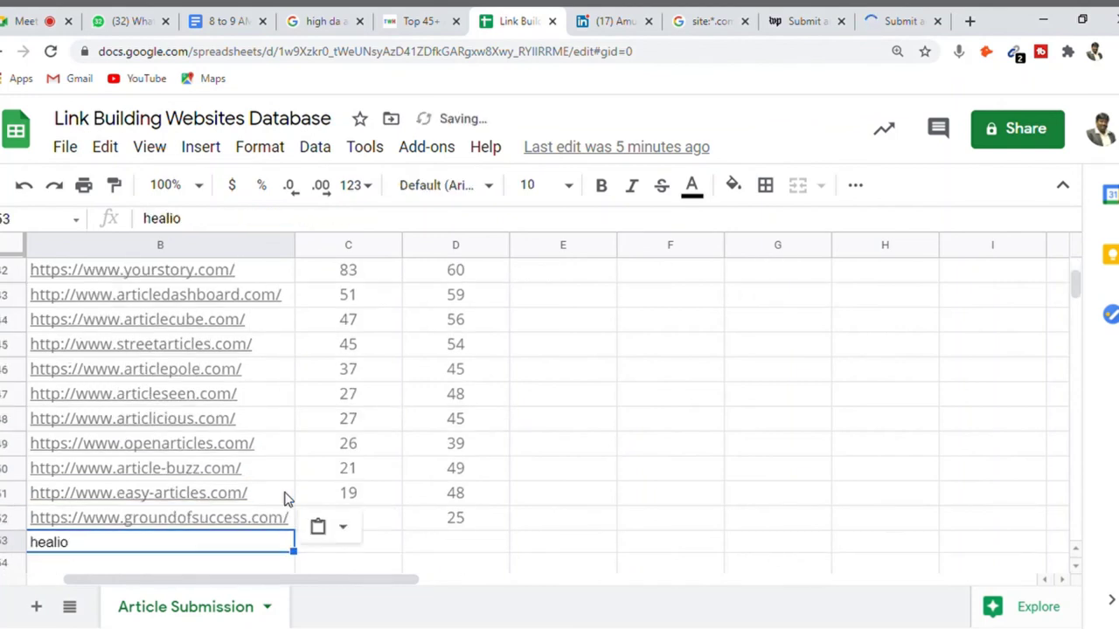
left_click(895, 20)
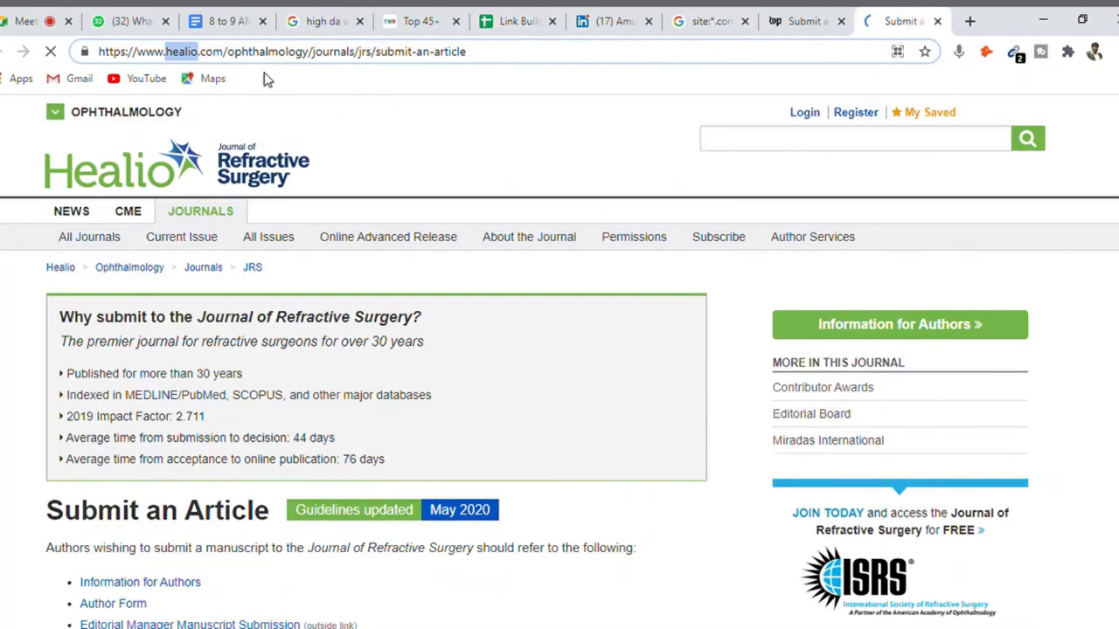
left_click(237, 53)
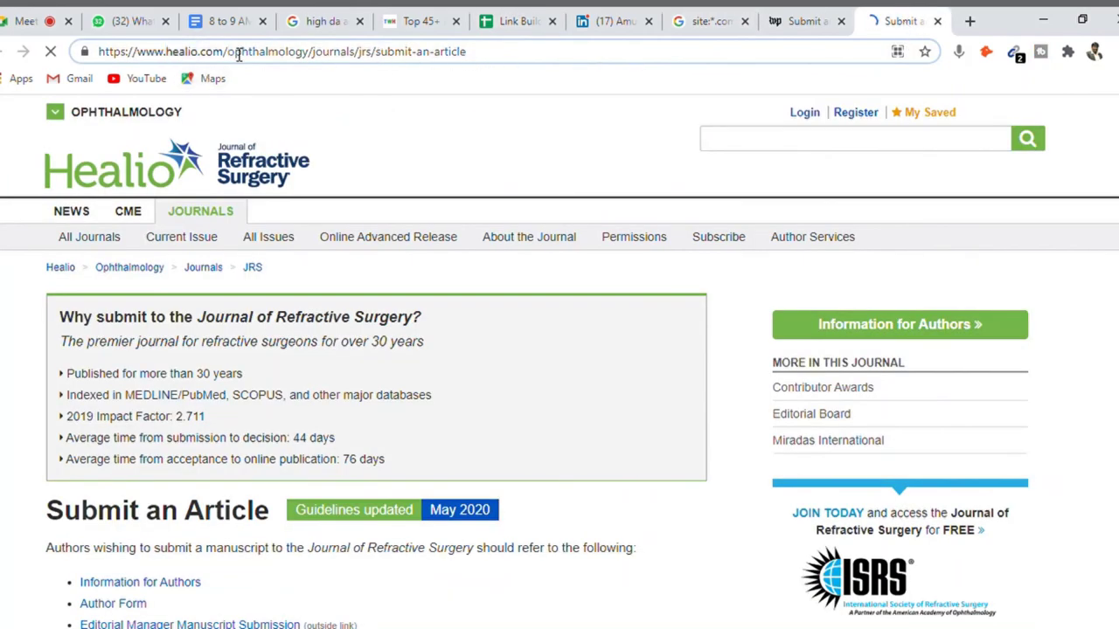
key("shift+Home")
key("ctrl+c")
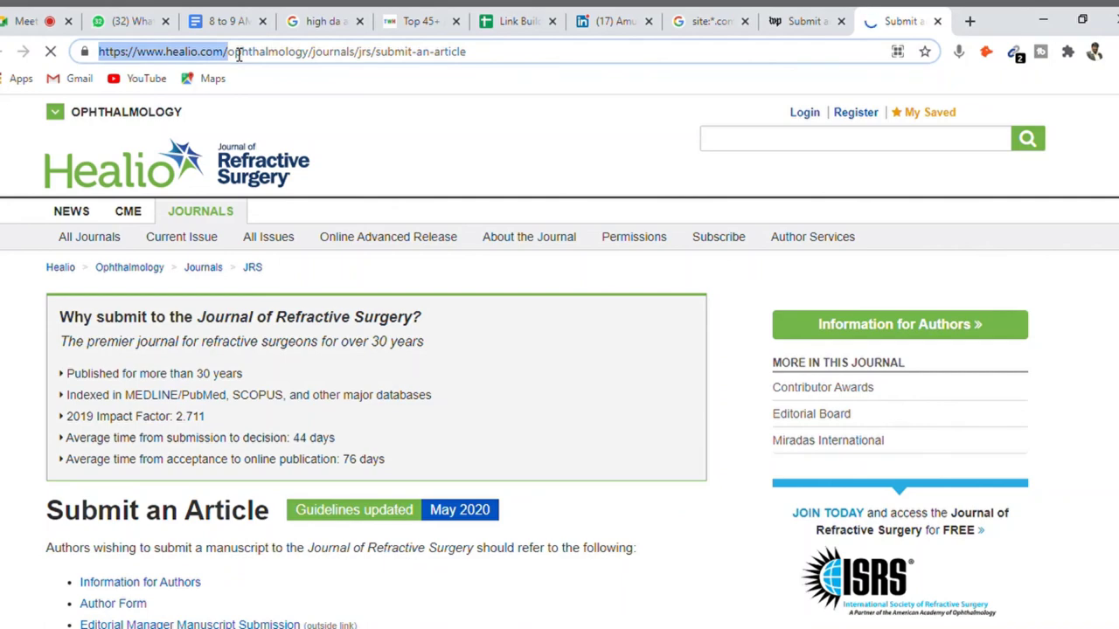
left_click(784, 21)
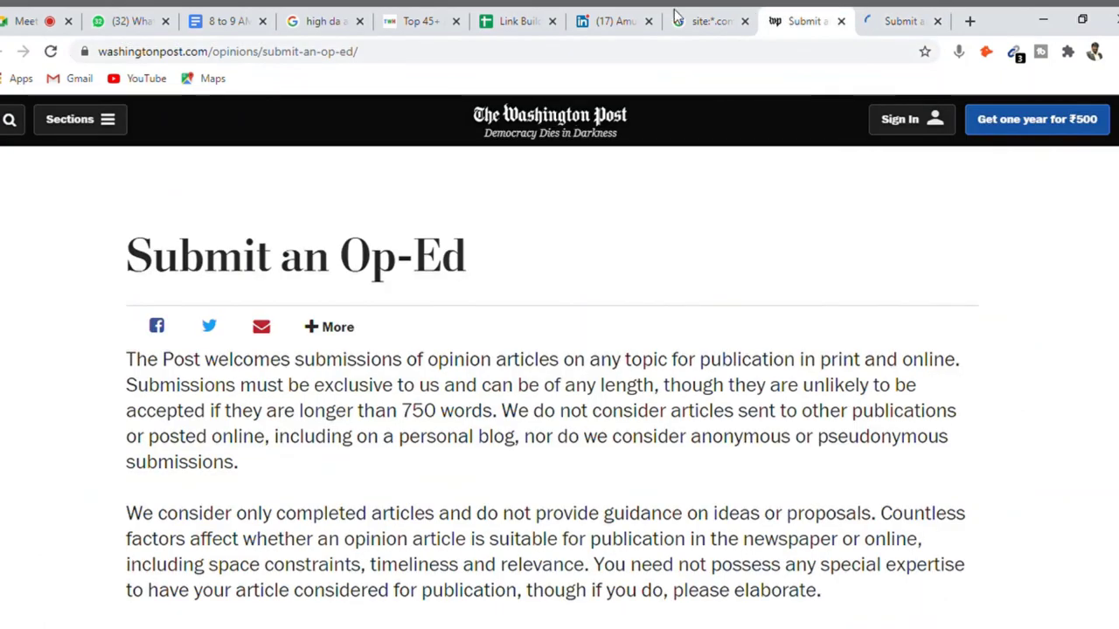
left_click(718, 20)
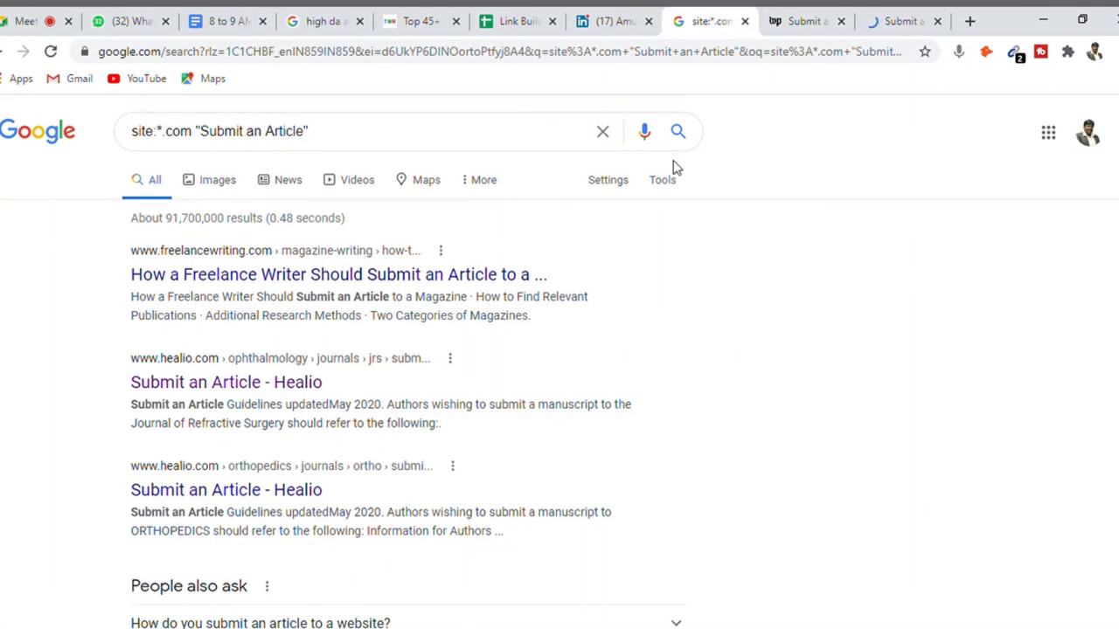
left_click(515, 20)
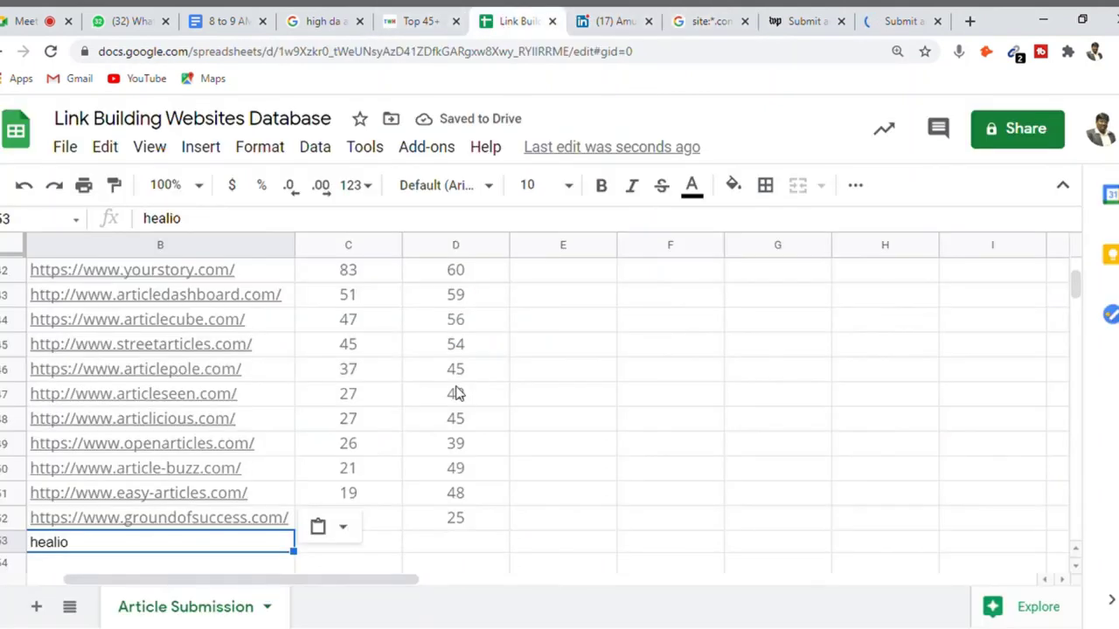
key("ctrl+v")
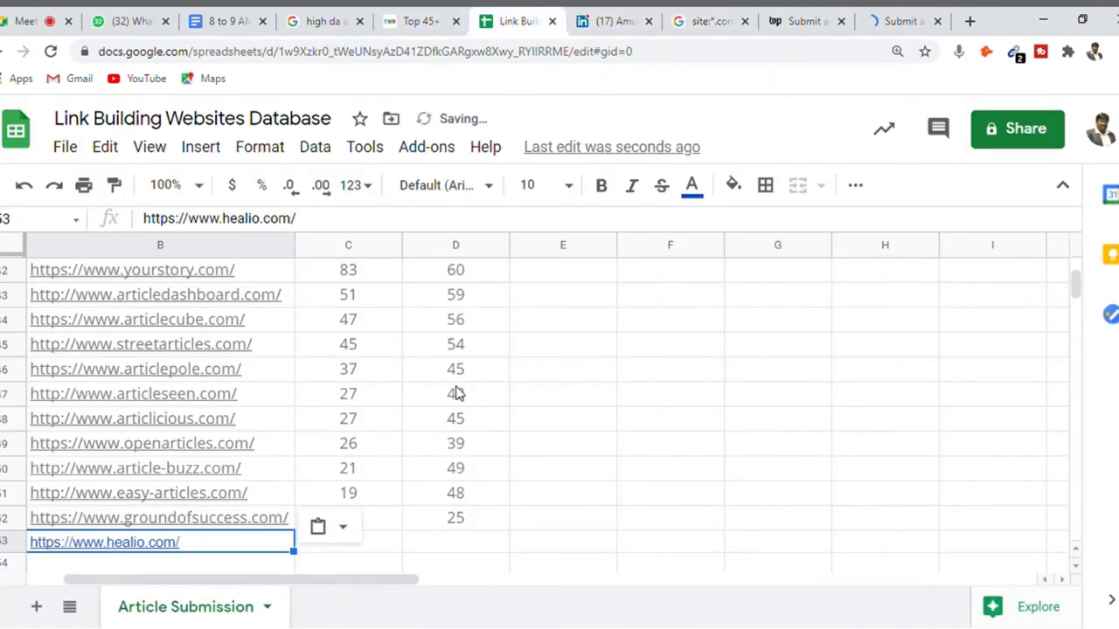
key("Tab")
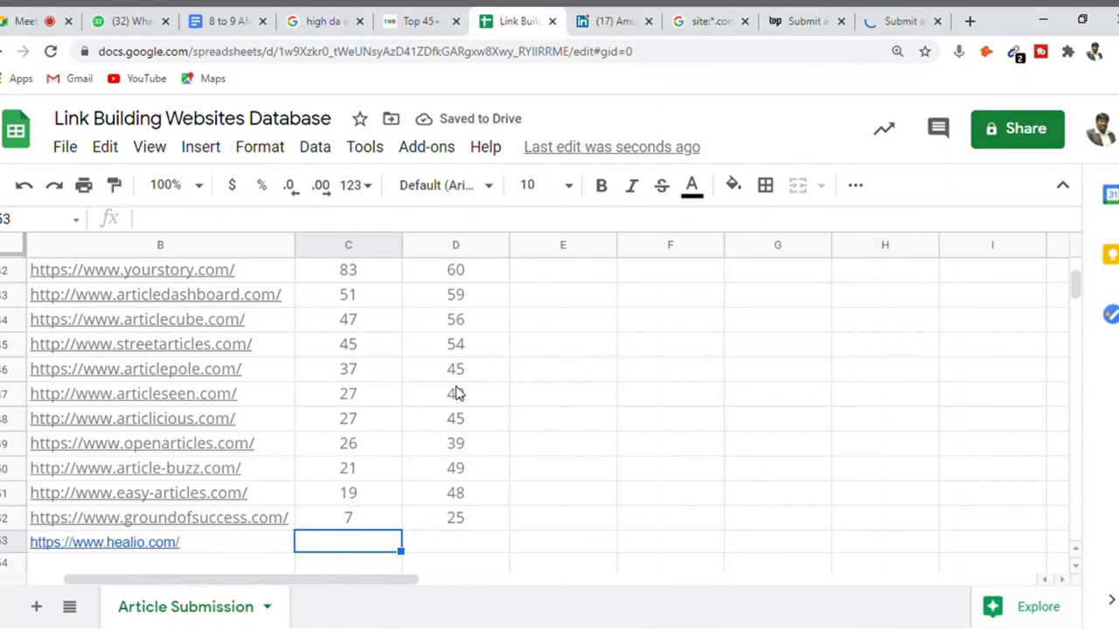
- Search Google for 'DA and PA checker' and open Website SEO Checker's DA PA Checker
left_click(967, 25)
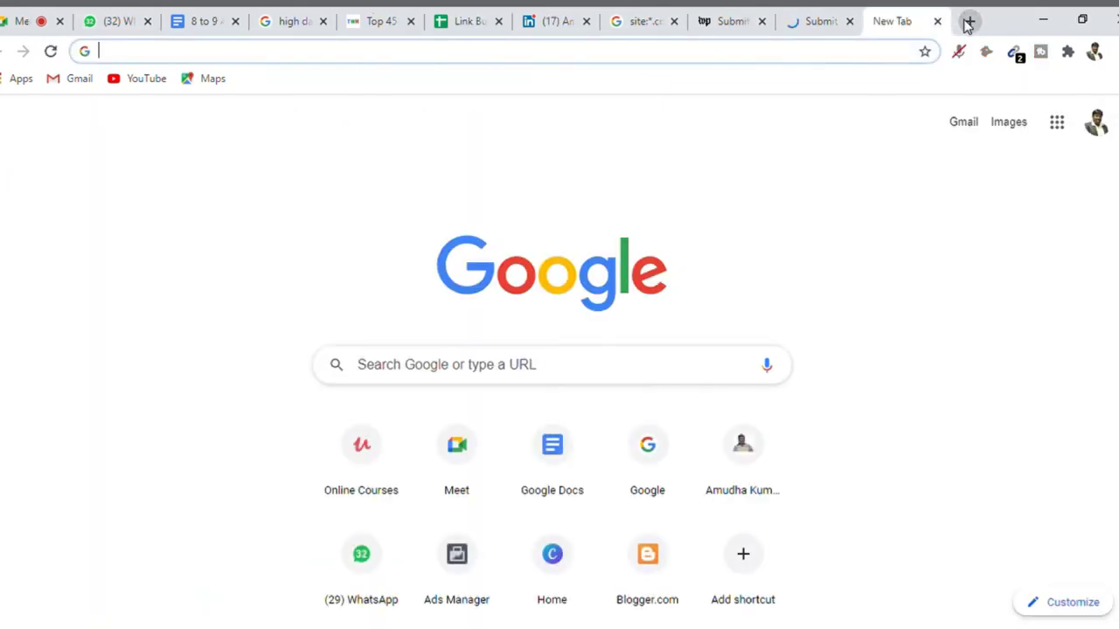
type("DA and ")
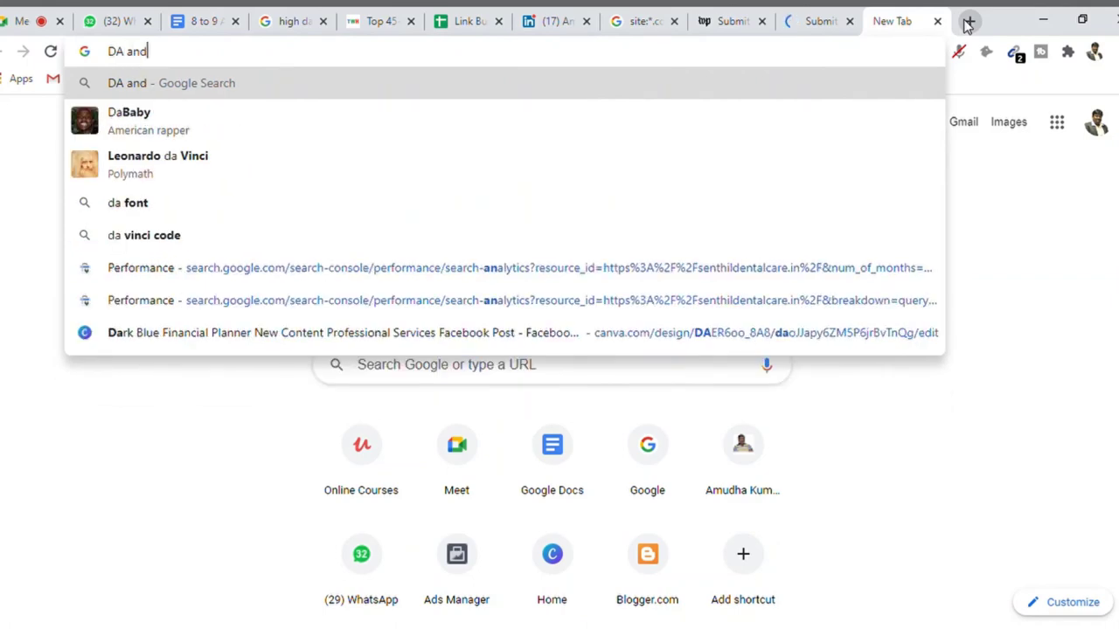
type("PA checker")
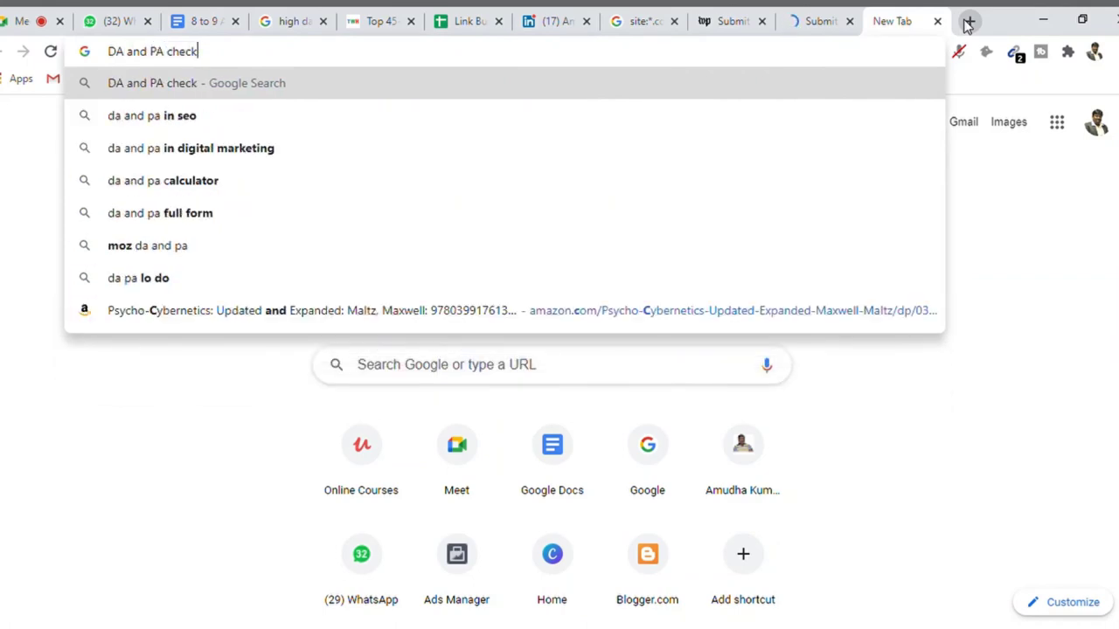
key("Return")
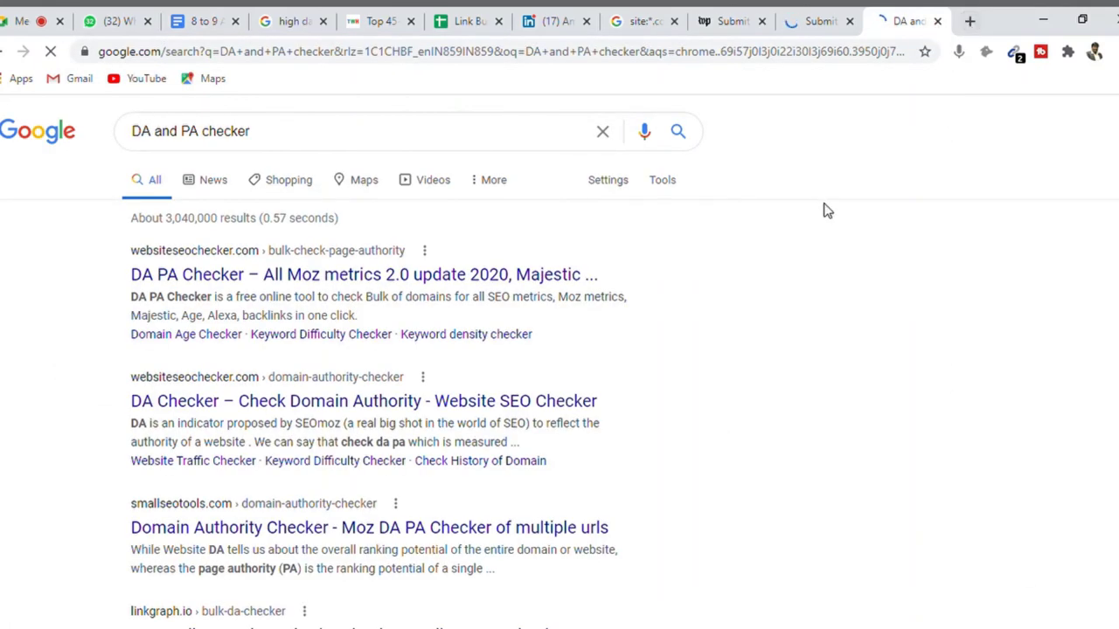
left_click(488, 277)
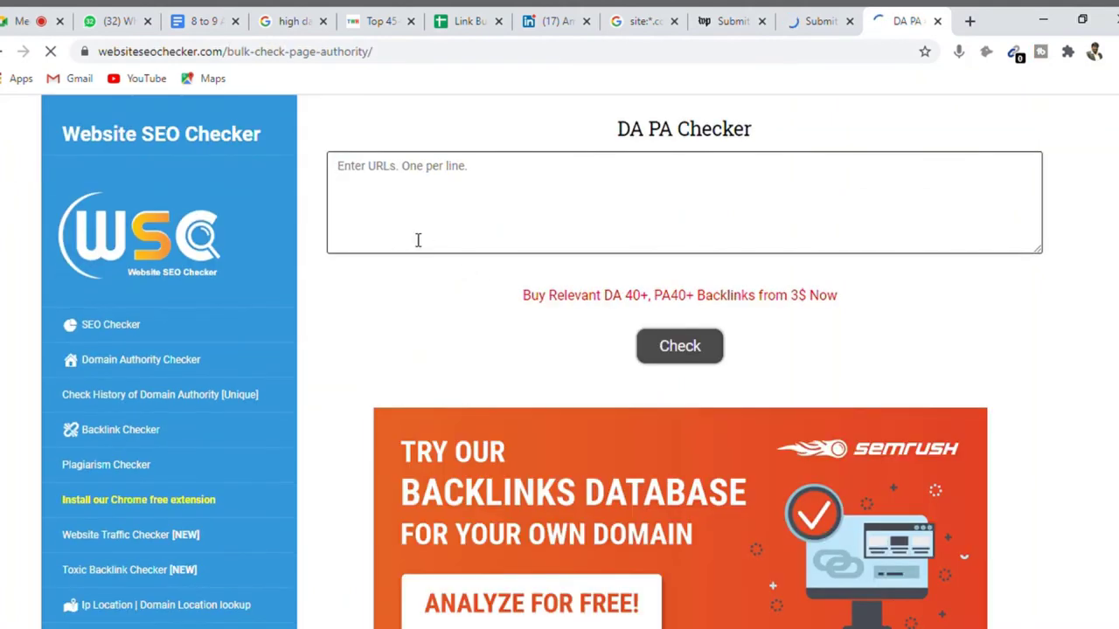
left_click(418, 239)
key("ctrl+v")
left_click(690, 364)
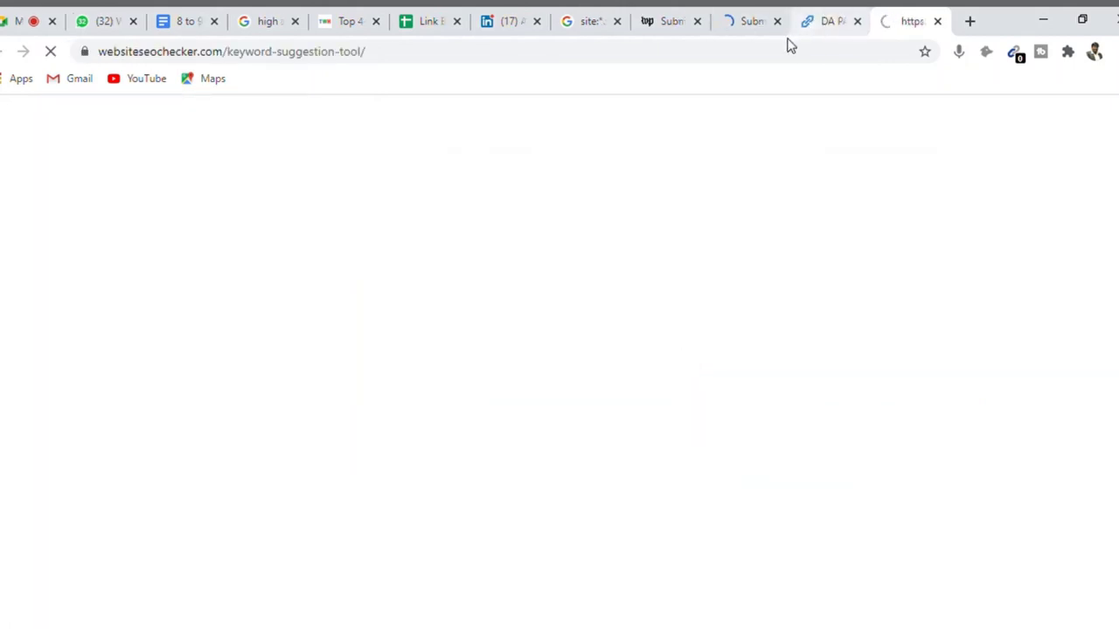
left_click(757, 24)
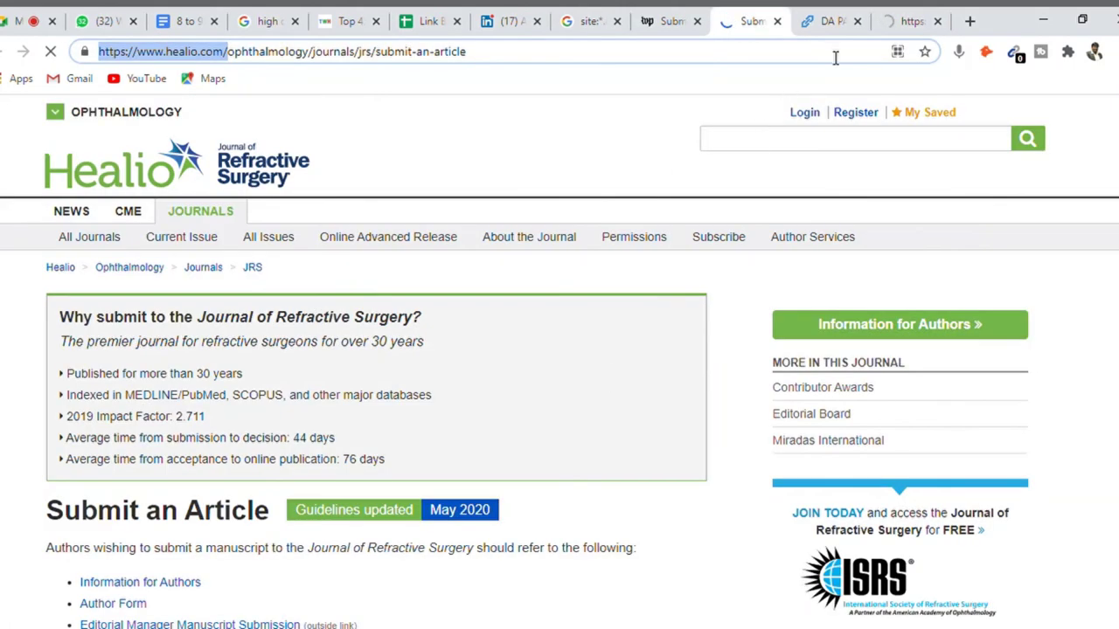
left_click(830, 23)
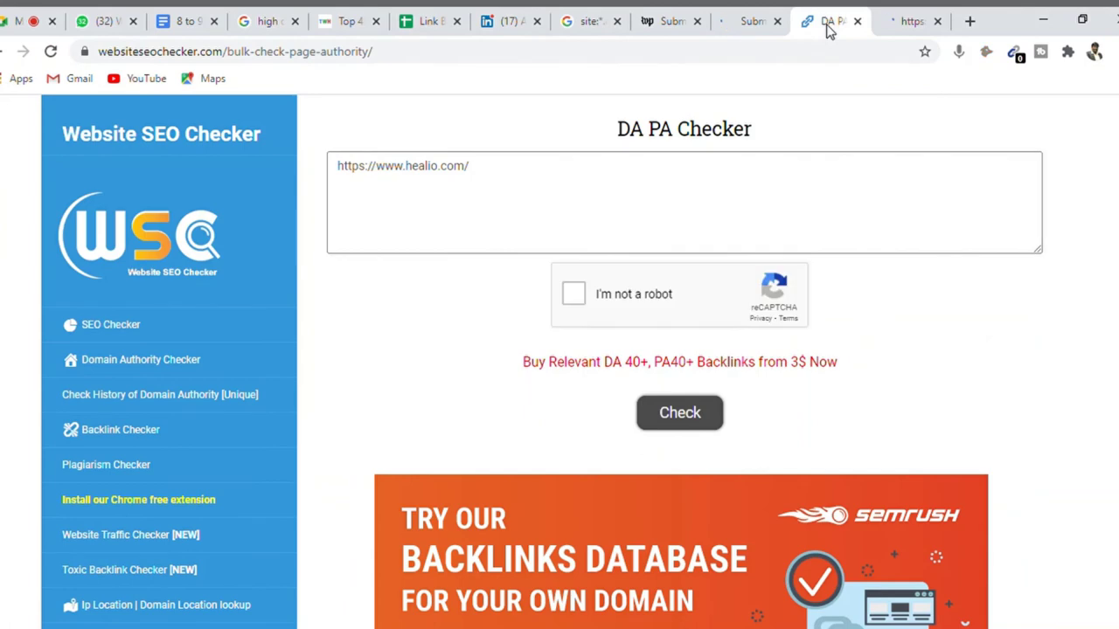
- Pass the crosswalk reCAPTCHA and run the check, getting DA 79 and PA 59 for healio.com
left_click(577, 296)
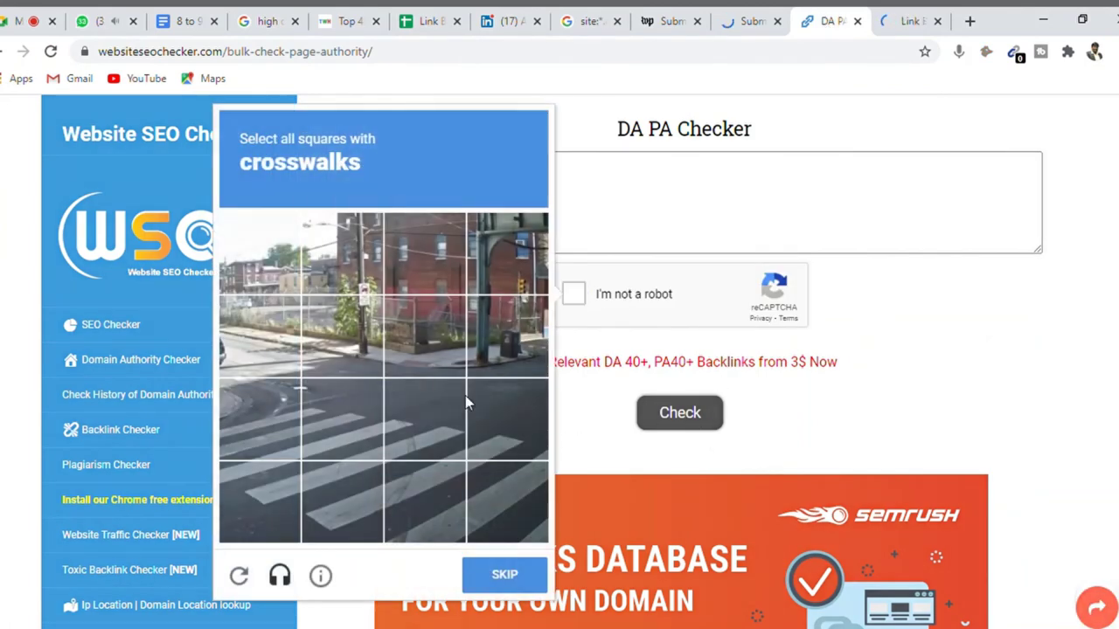
left_click(276, 415)
left_click(357, 442)
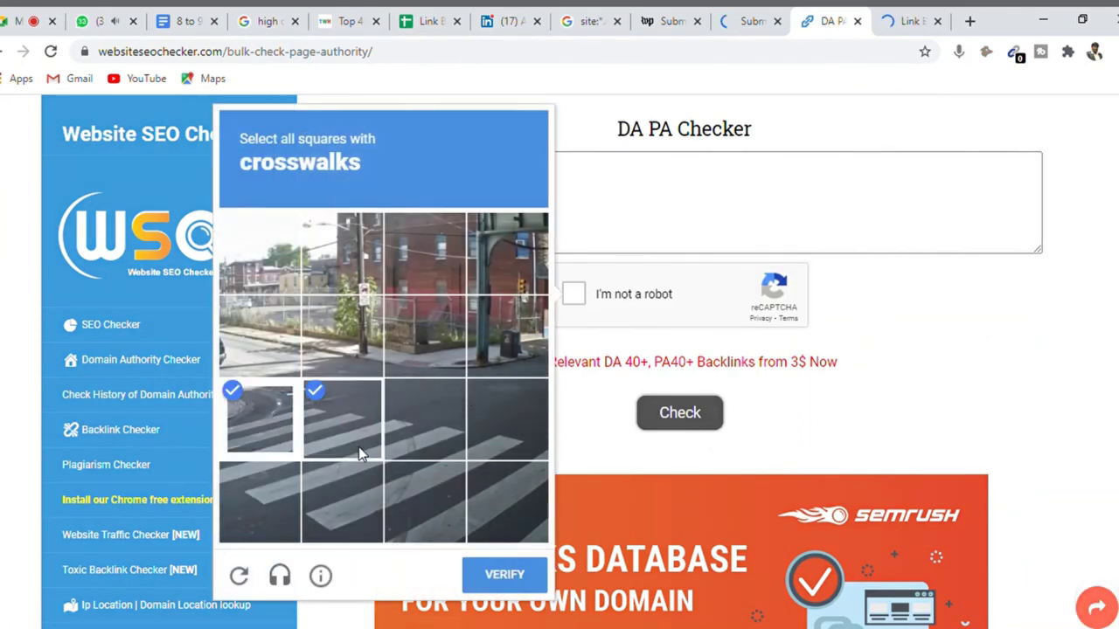
left_click(423, 438)
left_click(492, 450)
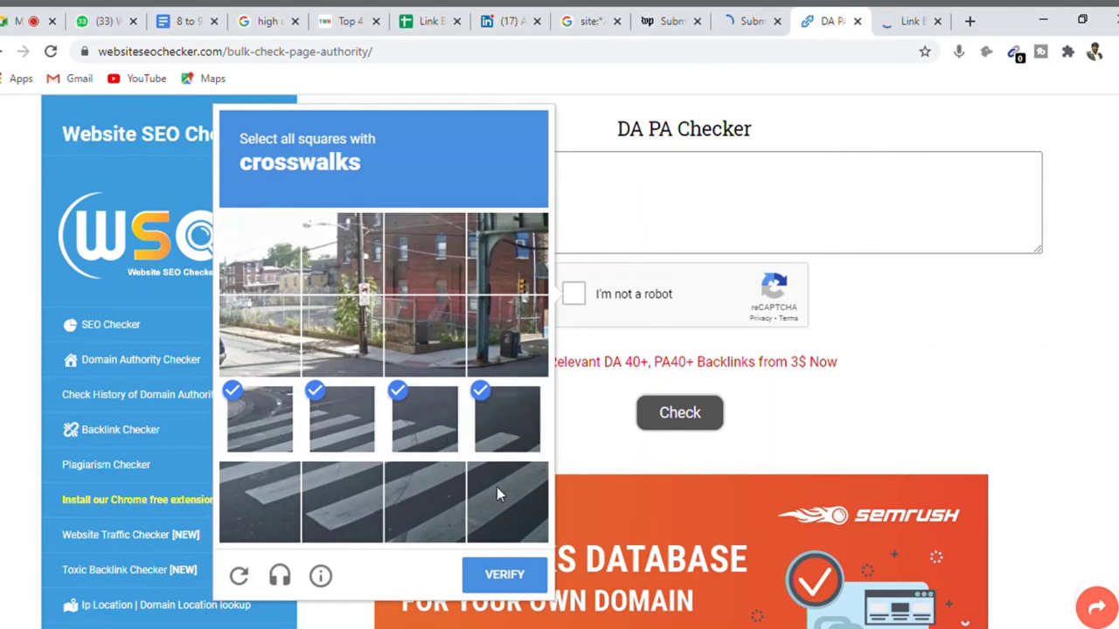
left_click(497, 487)
left_click(421, 498)
left_click(371, 496)
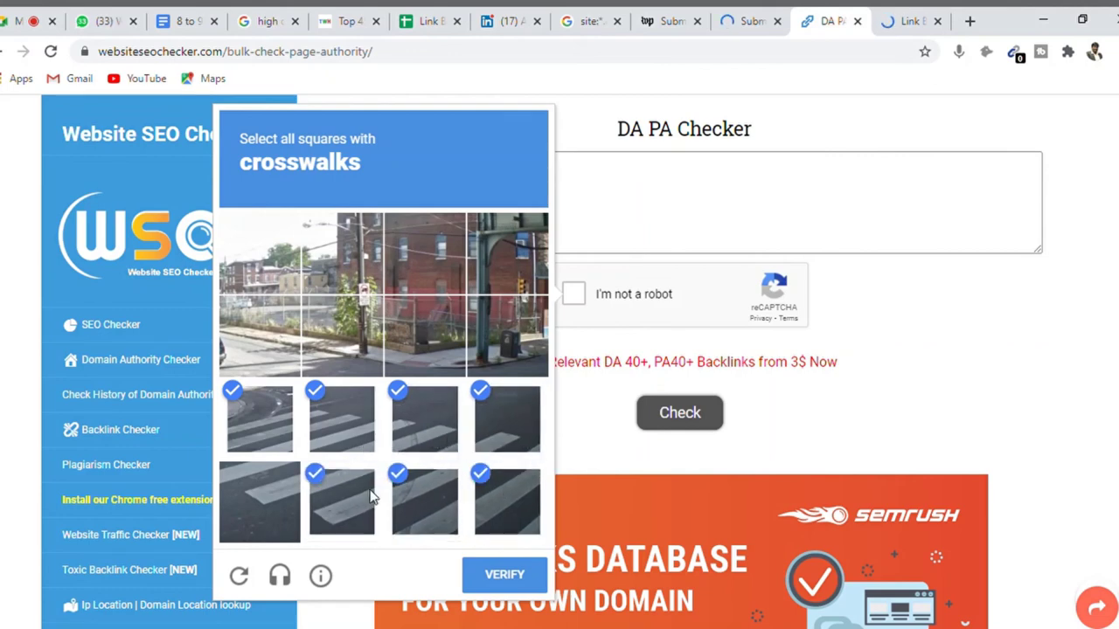
left_click(287, 491)
left_click(505, 577)
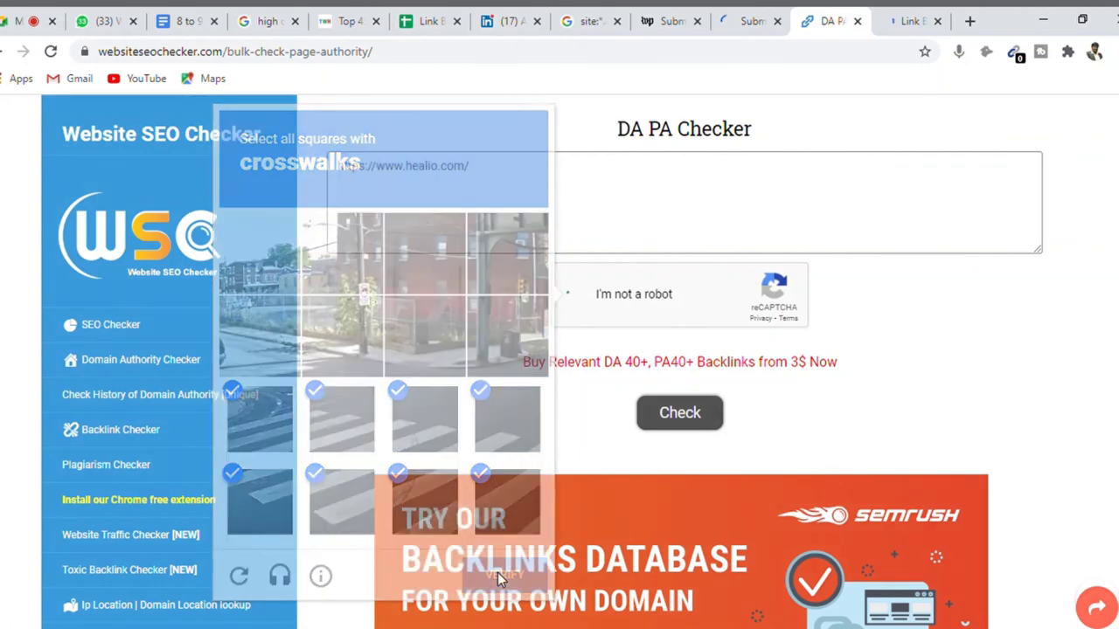
left_click(695, 430)
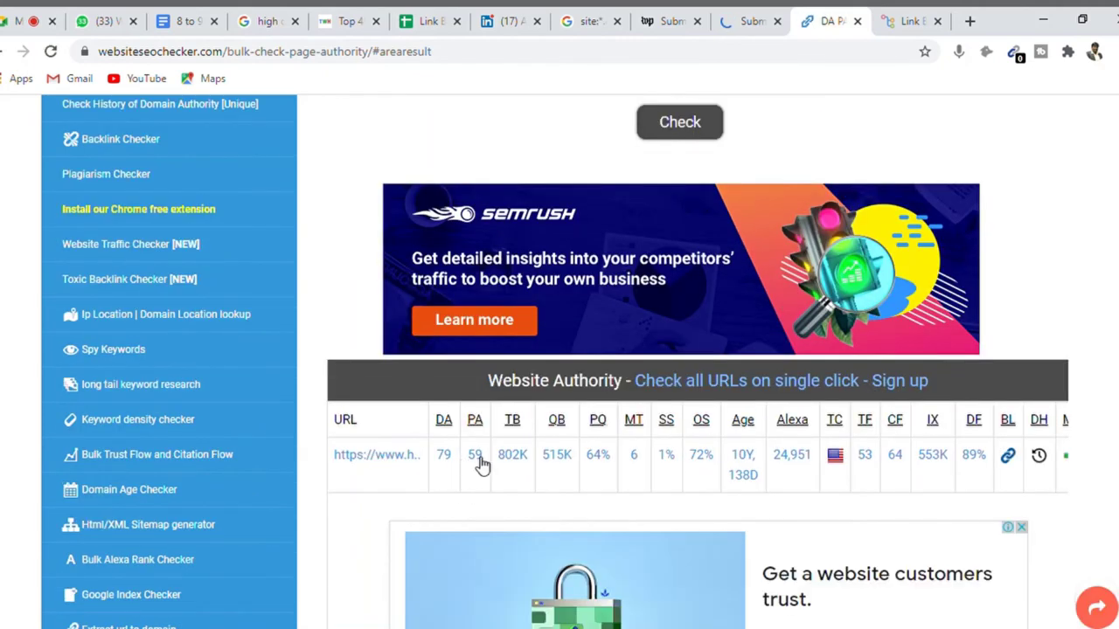
left_click(430, 21)
- Record DA 79 and PA 59 in columns C and D of Healio's row
type("79")
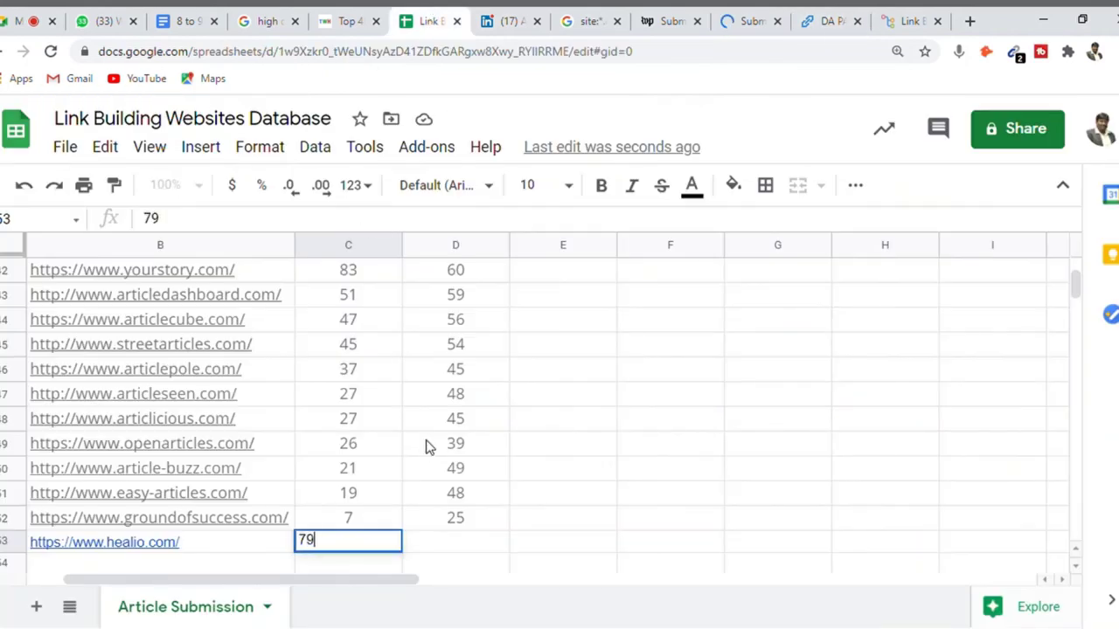
key("Tab")
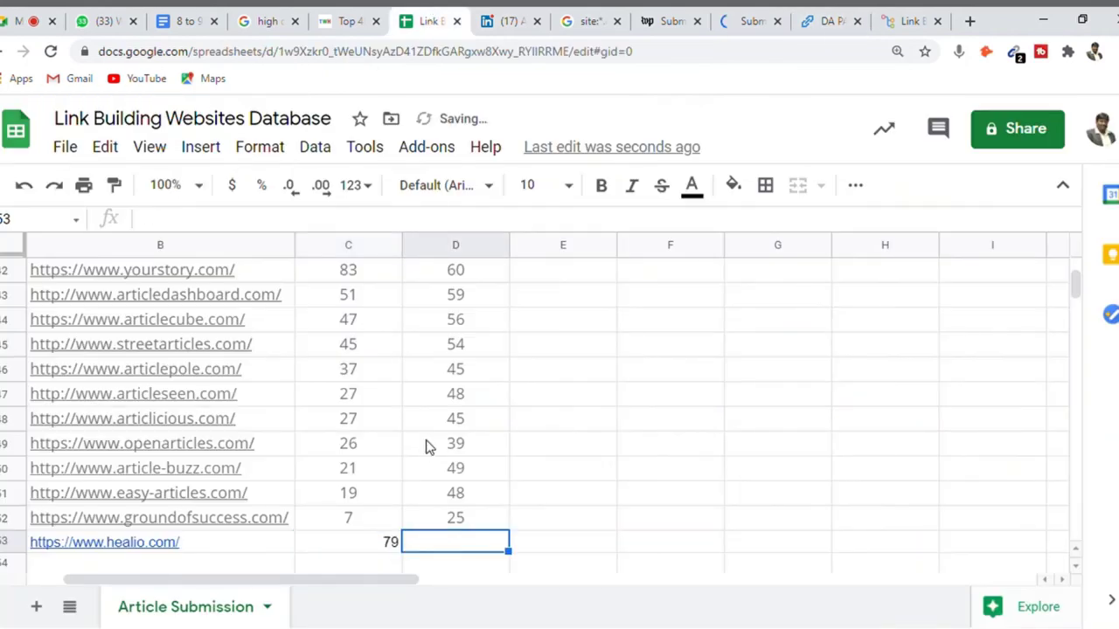
type("59")
key("Return")
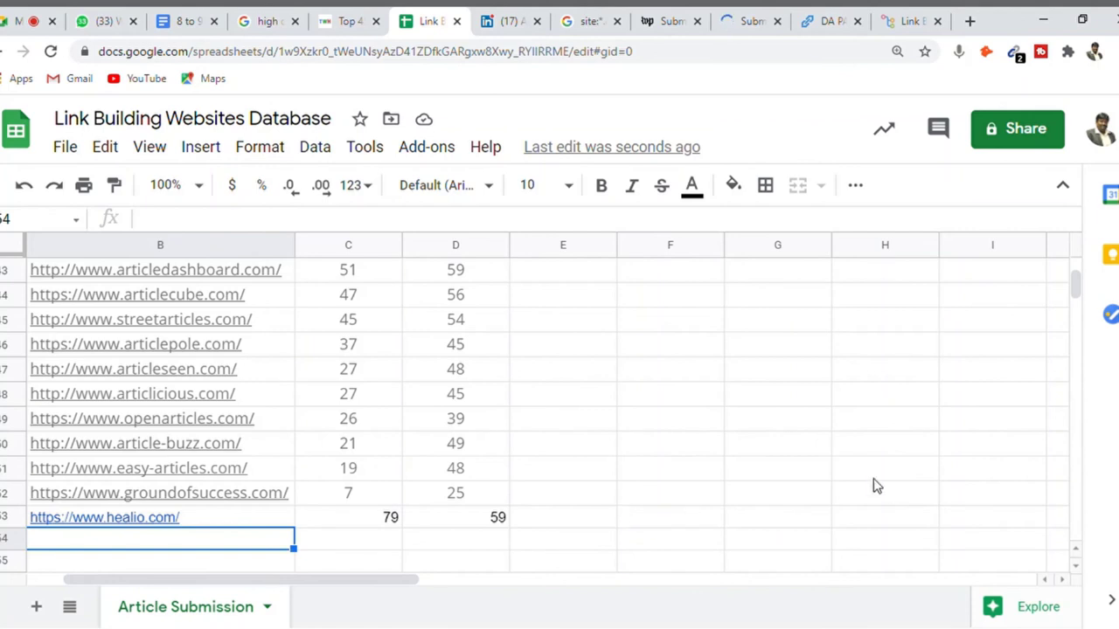
left_click(194, 24)
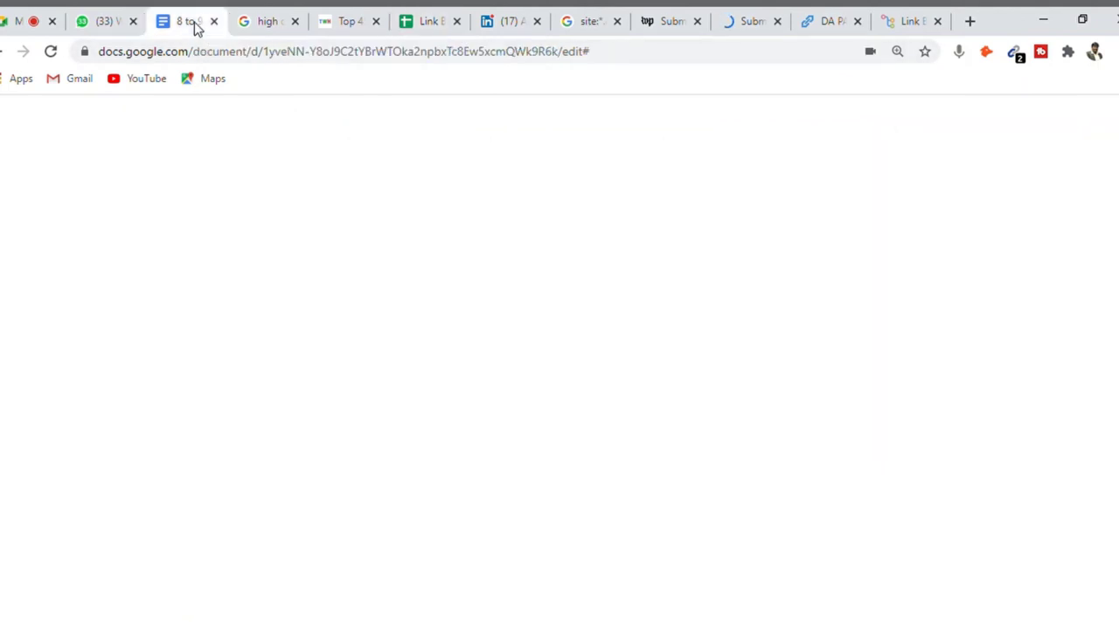